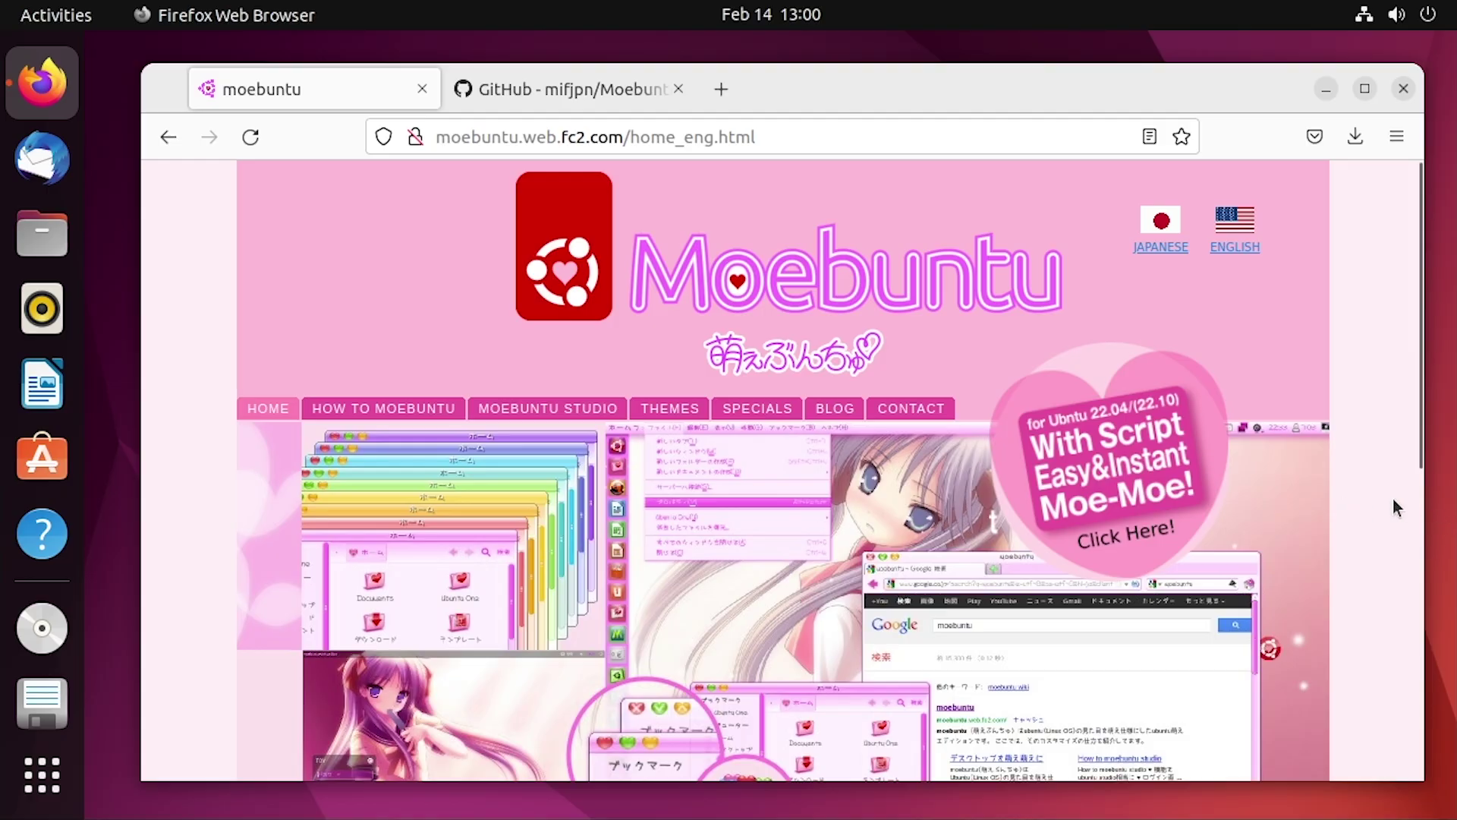
# Scroll the How to Moebuntu page and highlight the 22.04 version in its heading
pyautogui.scroll(-3, 1214, 523)
pyautogui.scroll(-2, 1194, 531)
pyautogui.scroll(3, 1053, 494)
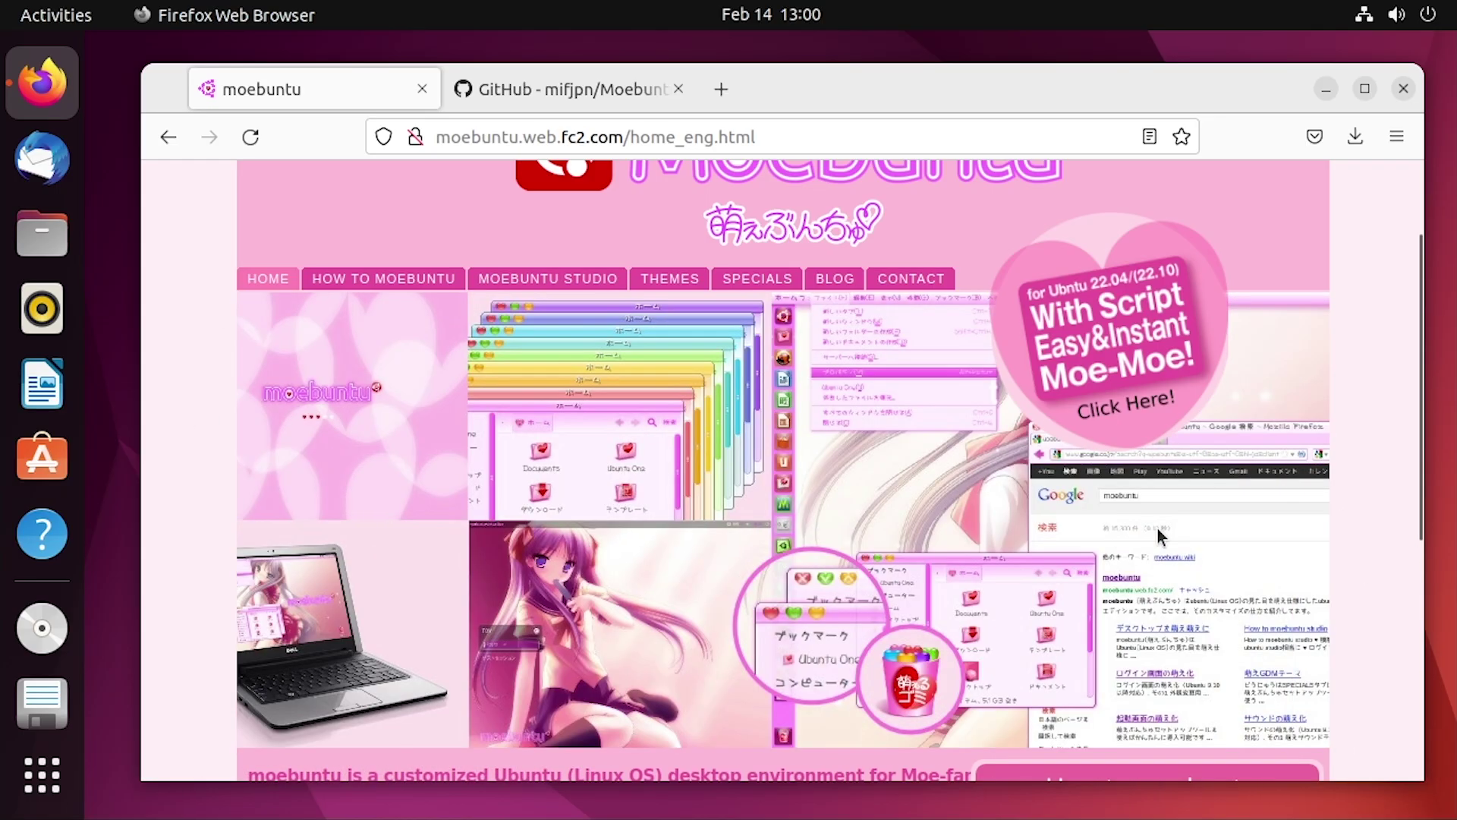
pyautogui.scroll(-5, 980, 531)
pyautogui.scroll(7, 1357, 530)
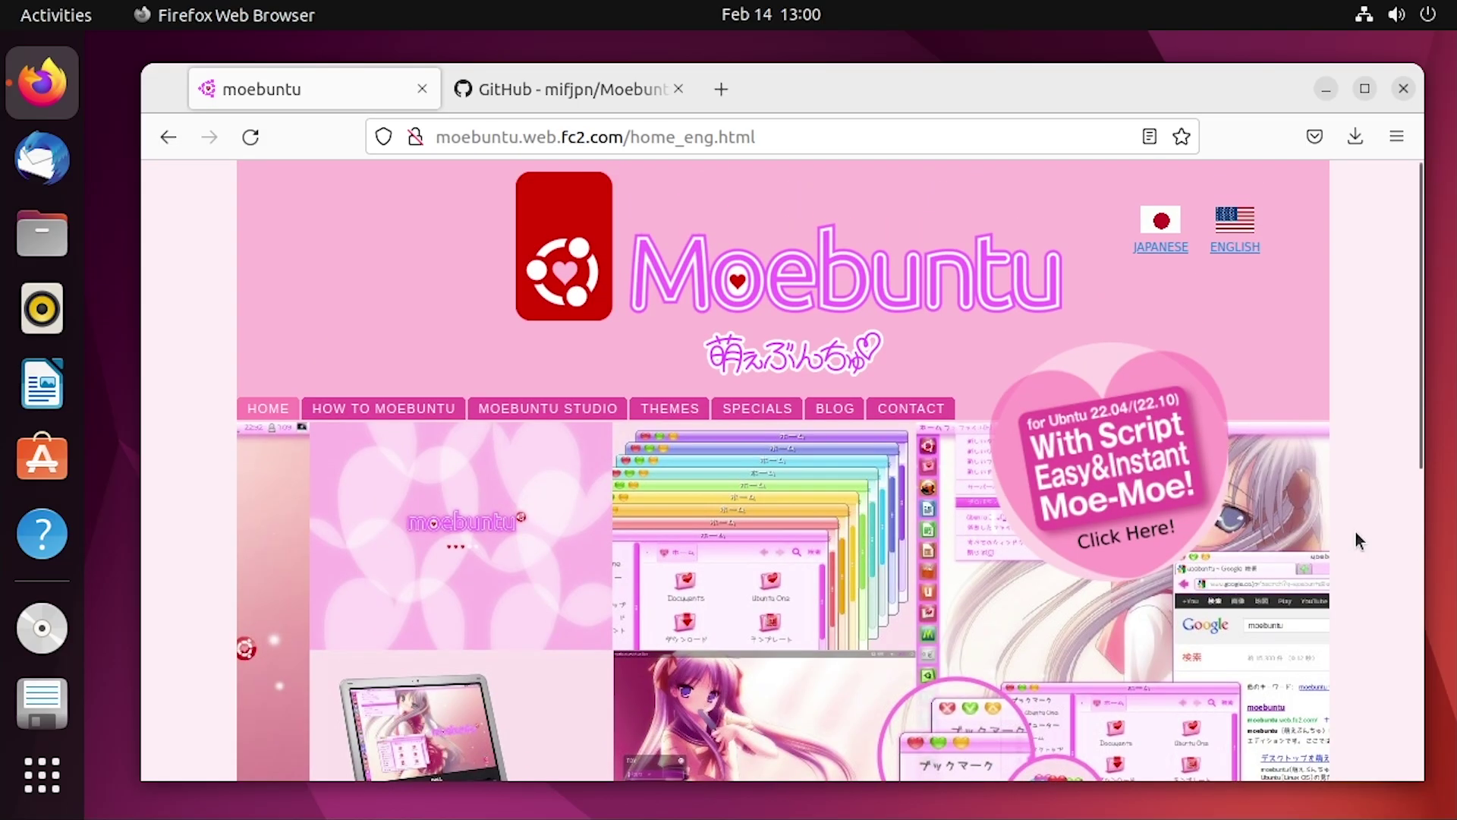
pyautogui.scroll(-2, 1355, 530)
pyautogui.scroll(2, 1355, 530)
pyautogui.scroll(-2, 1355, 530)
pyautogui.scroll(2, 1354, 529)
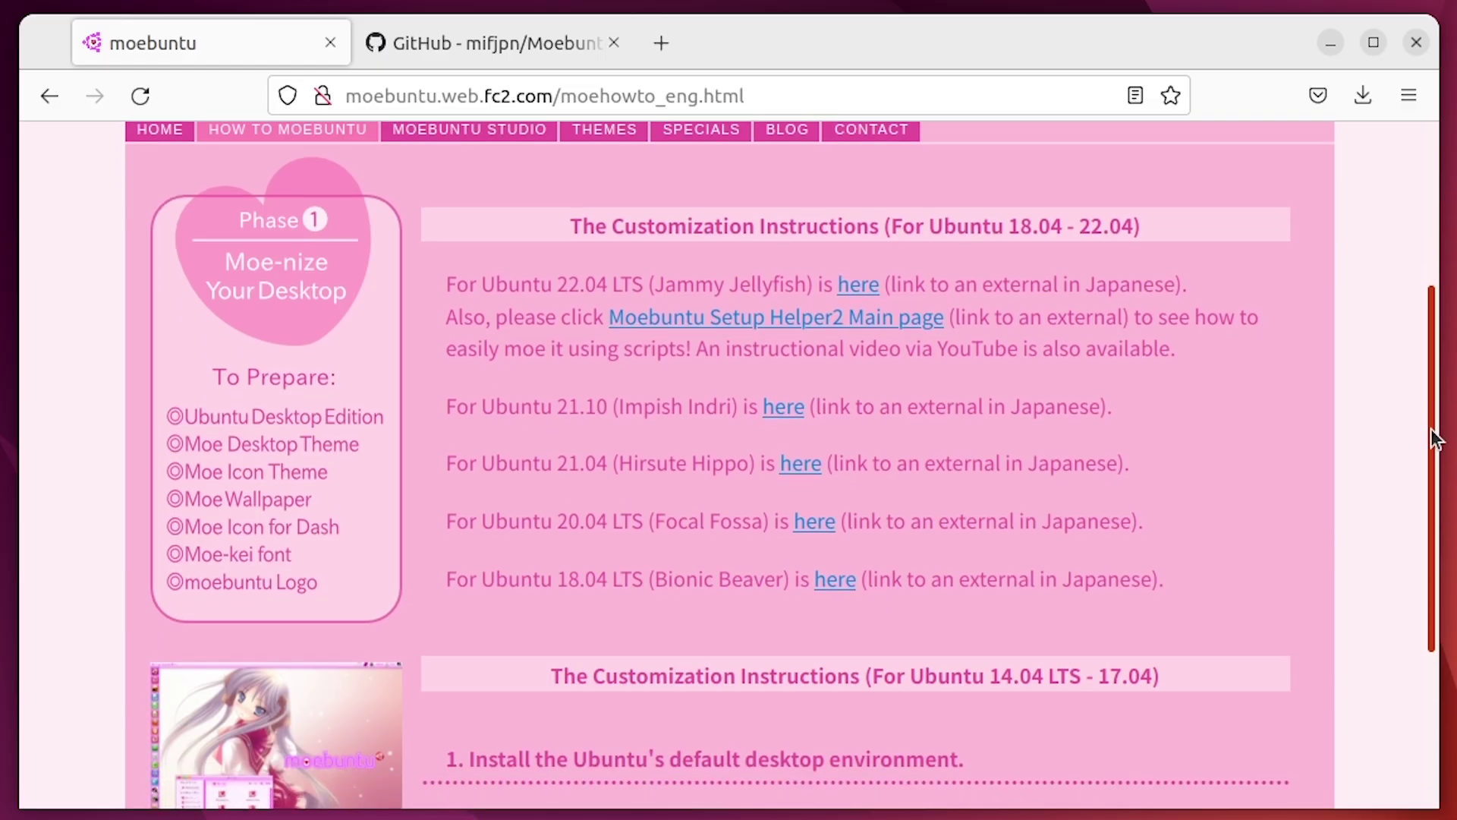
pyautogui.scroll(-1, 1431, 447)
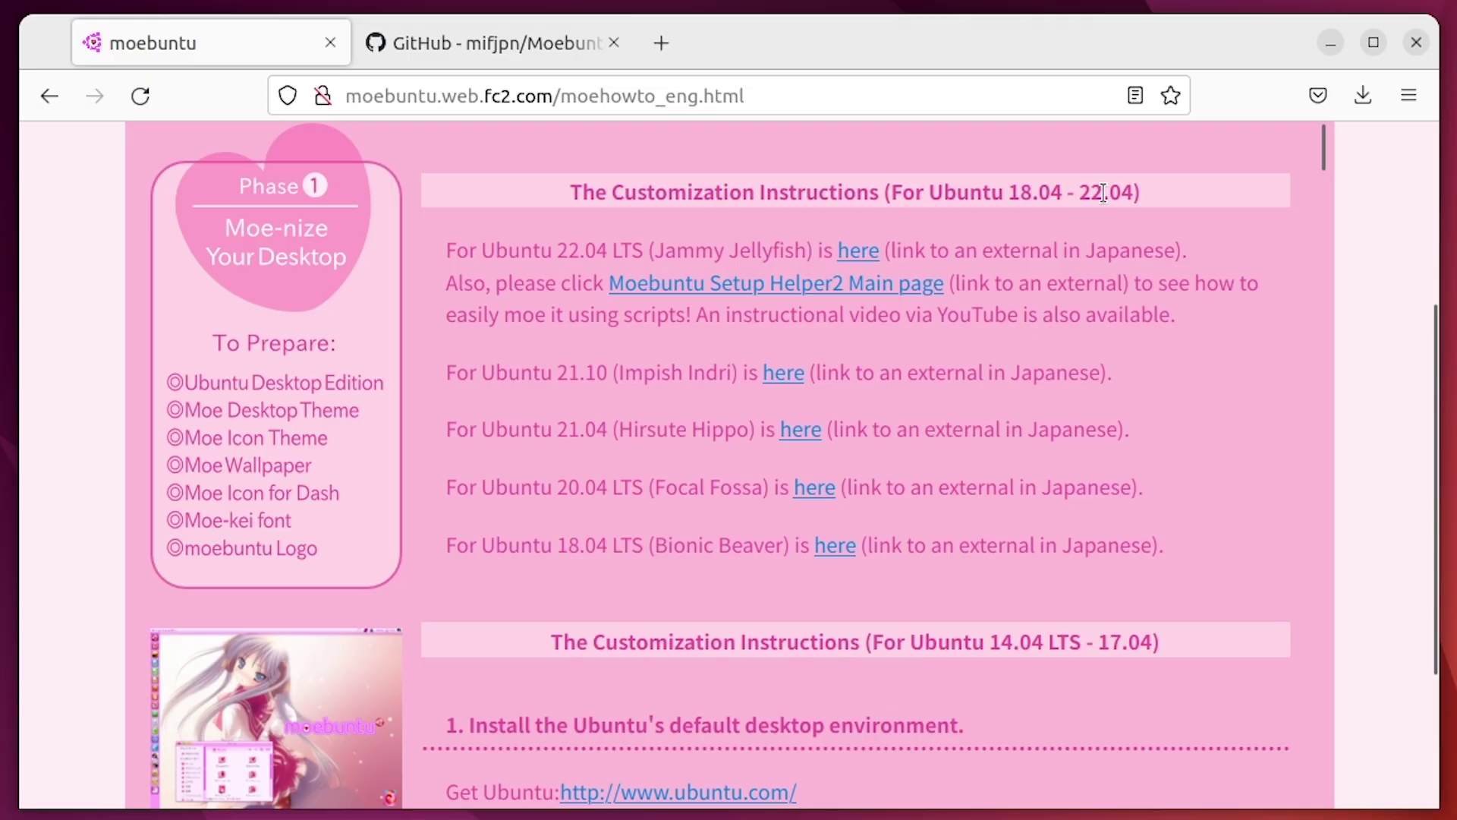
pyautogui.moveTo(1091, 193); pyautogui.dragTo(1141, 194)
pyautogui.click(1141, 194)
# Open the Ubuntu 22.04 guide in a new tab, glance at it, and return to How to Moebuntu
pyautogui.middleClick(844, 254)
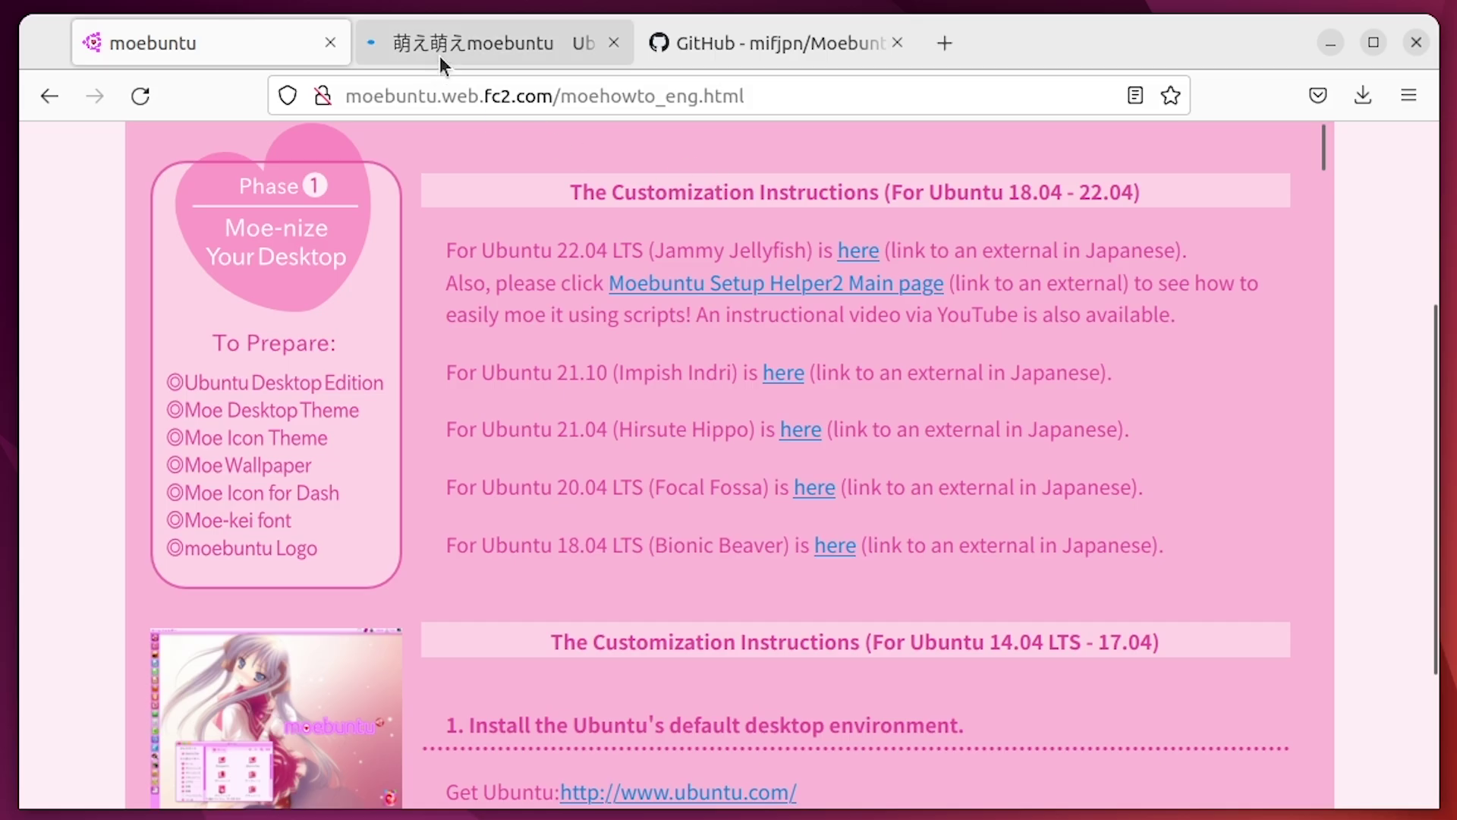
pyautogui.click(472, 49)
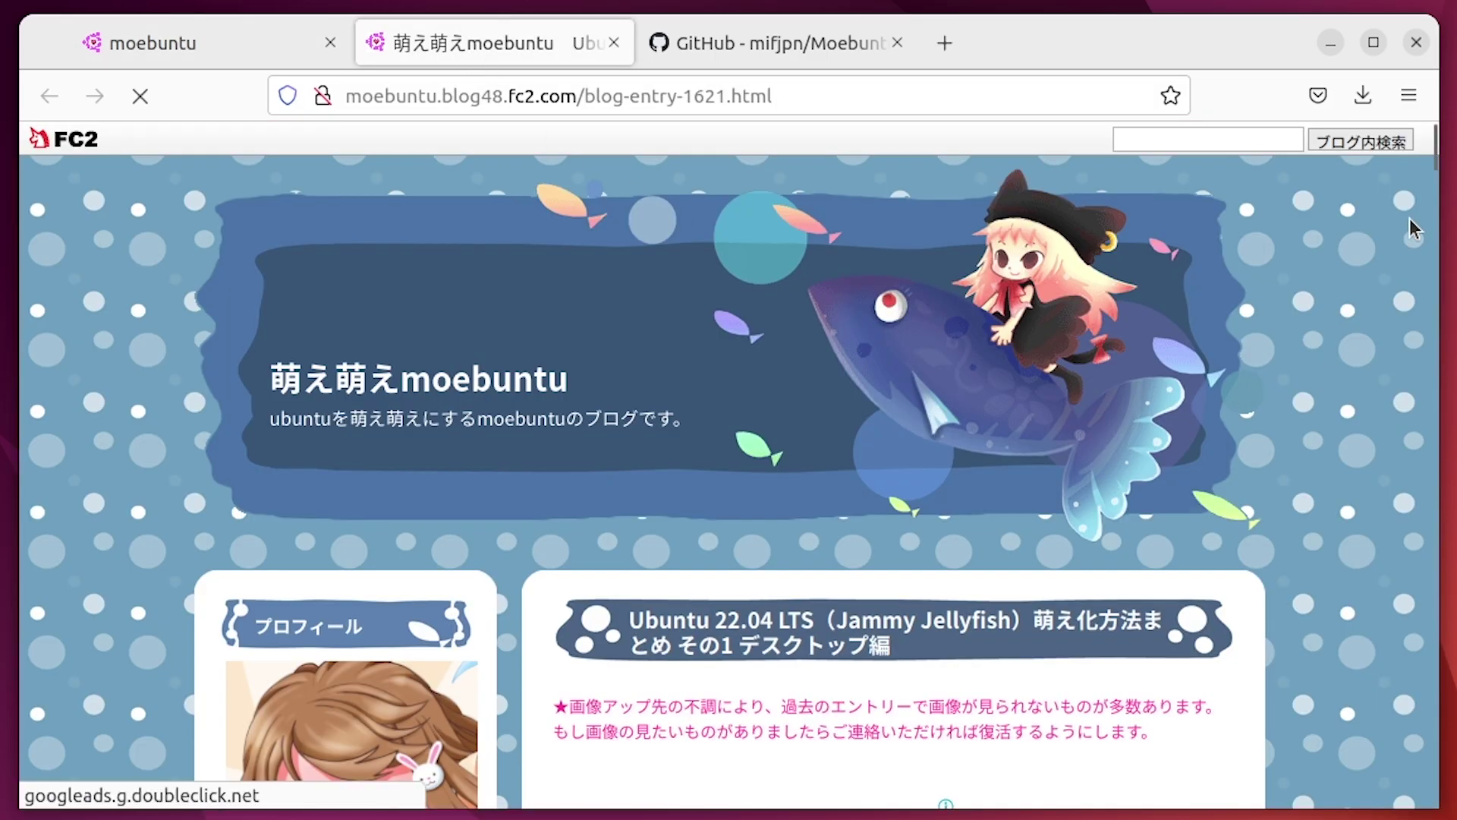
pyautogui.moveTo(1434, 157); pyautogui.dragTo(1425, 213)
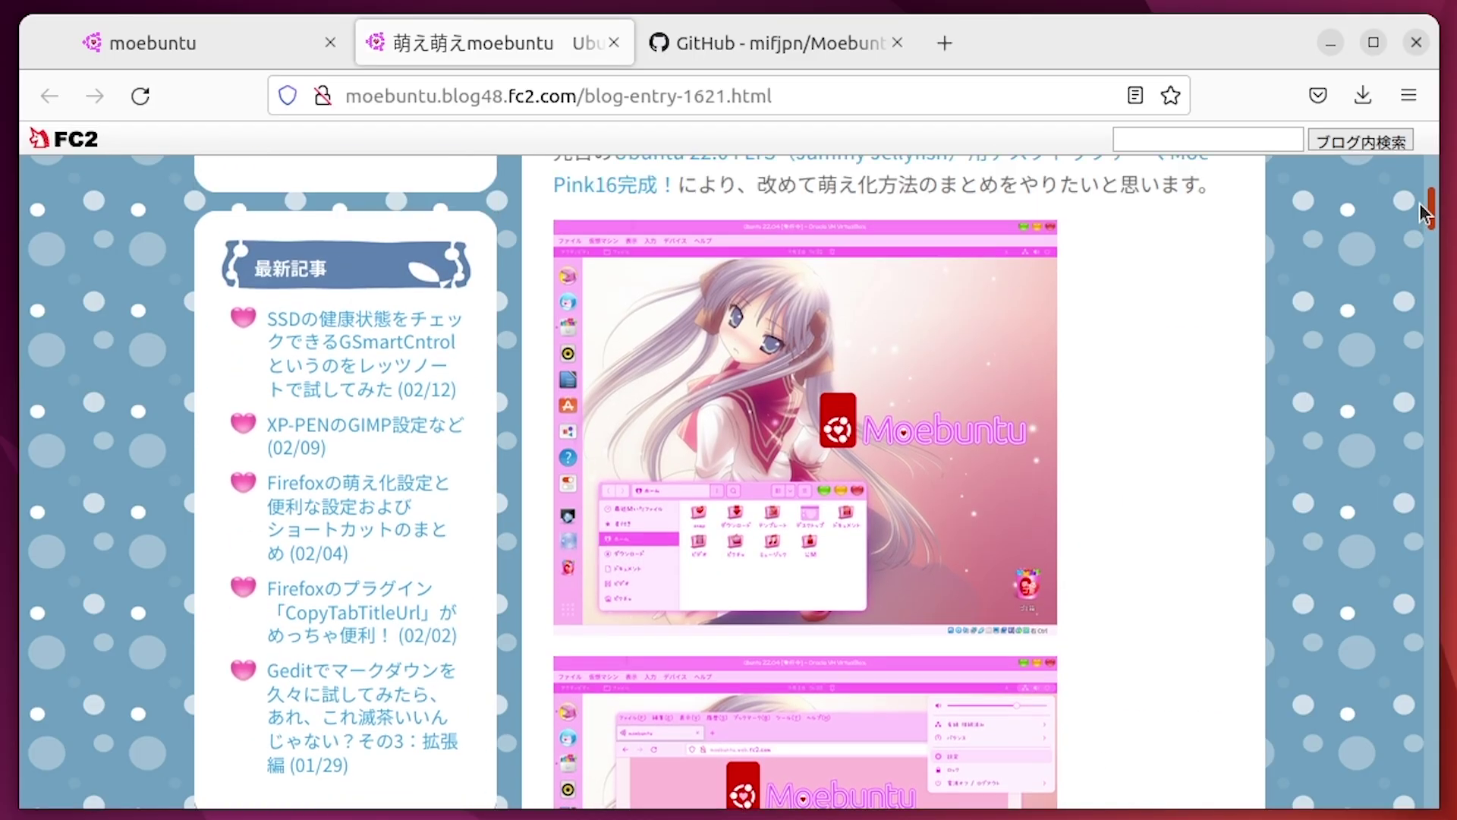
pyautogui.hotkey('ctrl', 'pageup')
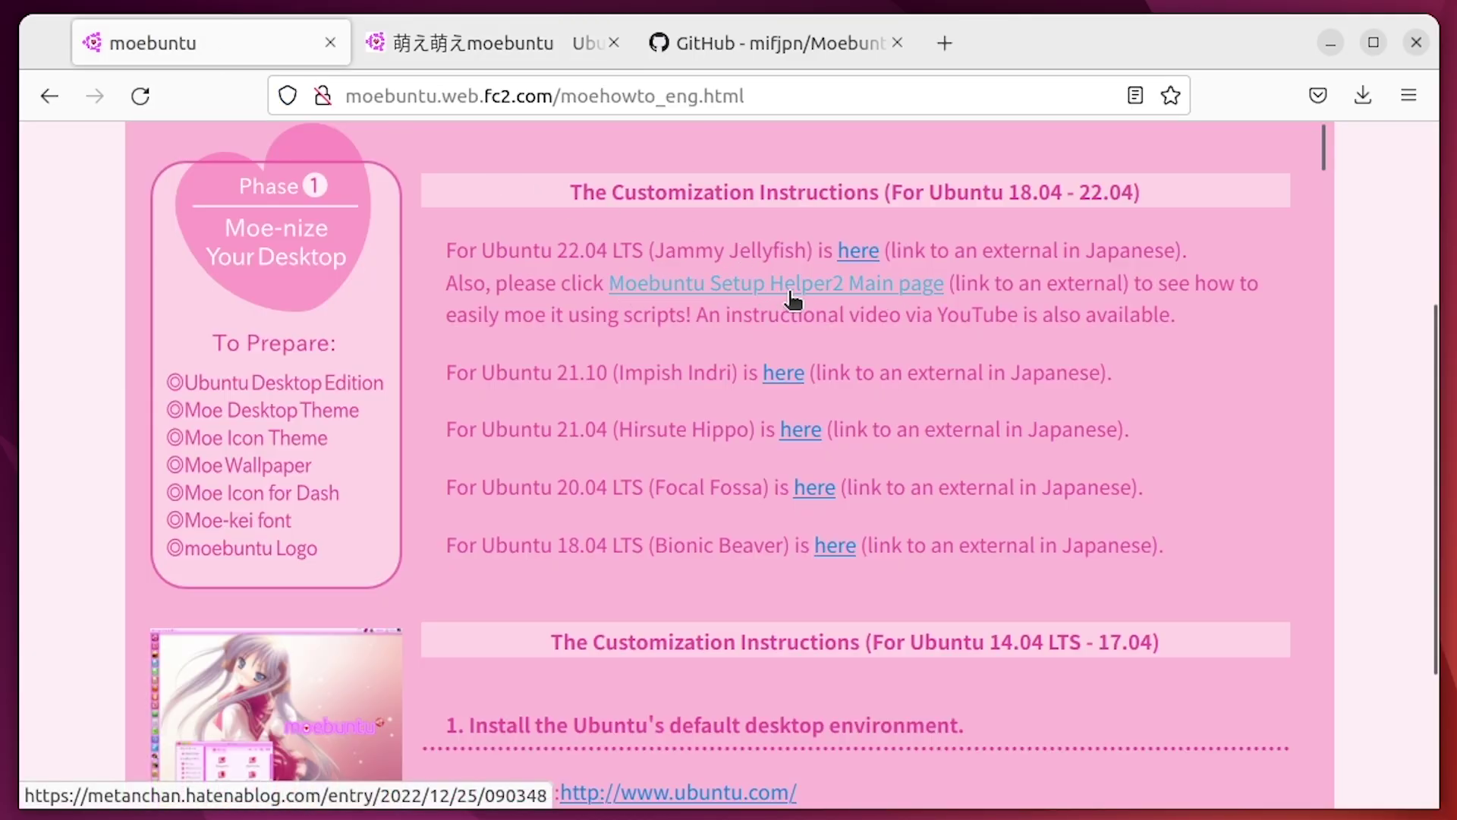
# Open the Moebuntu Setup Helper2 main page in a new tab and scroll down to its GitHub card
pyautogui.middleClick(793, 300)
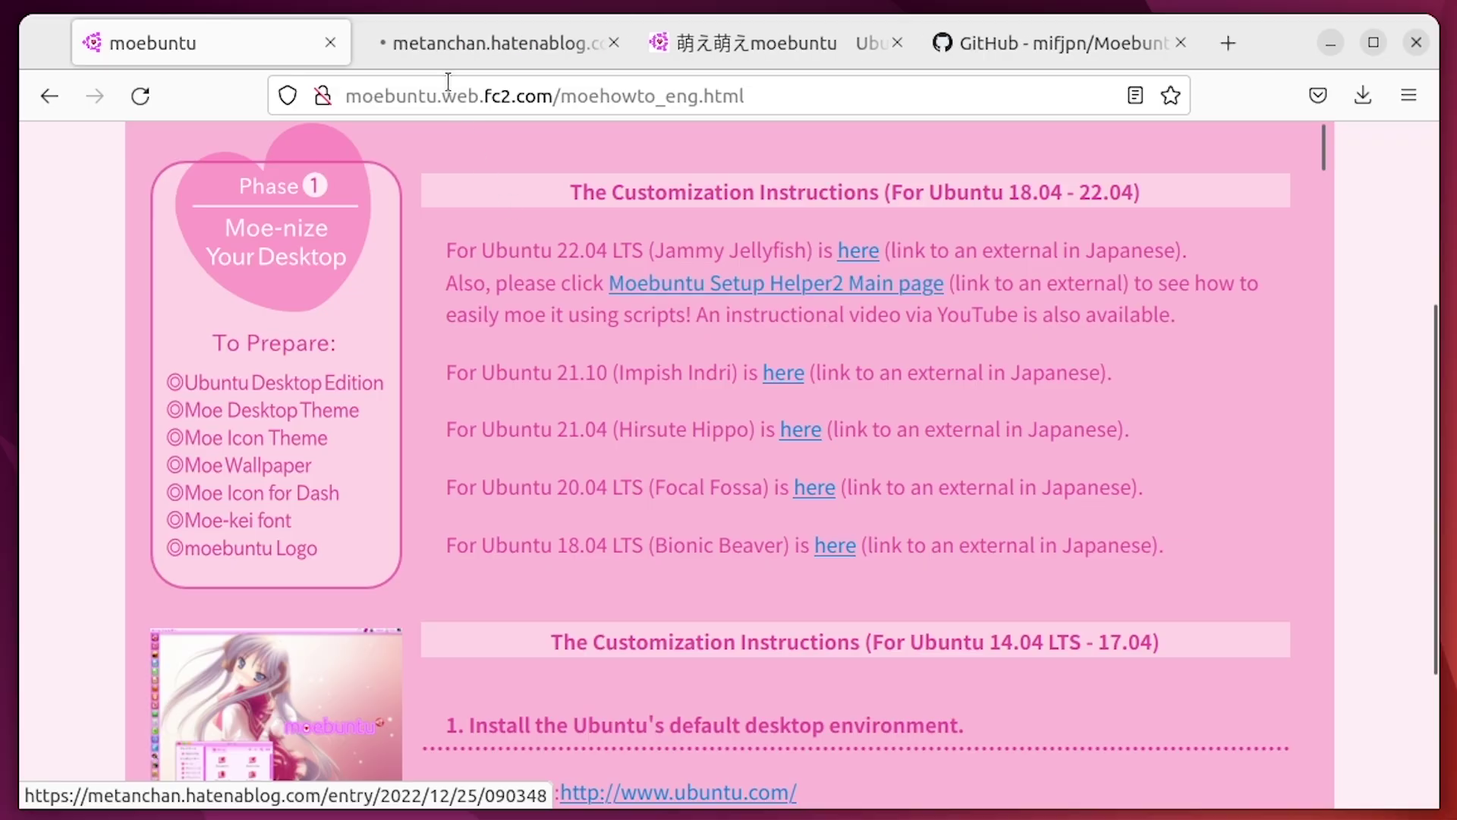
pyautogui.click(453, 41)
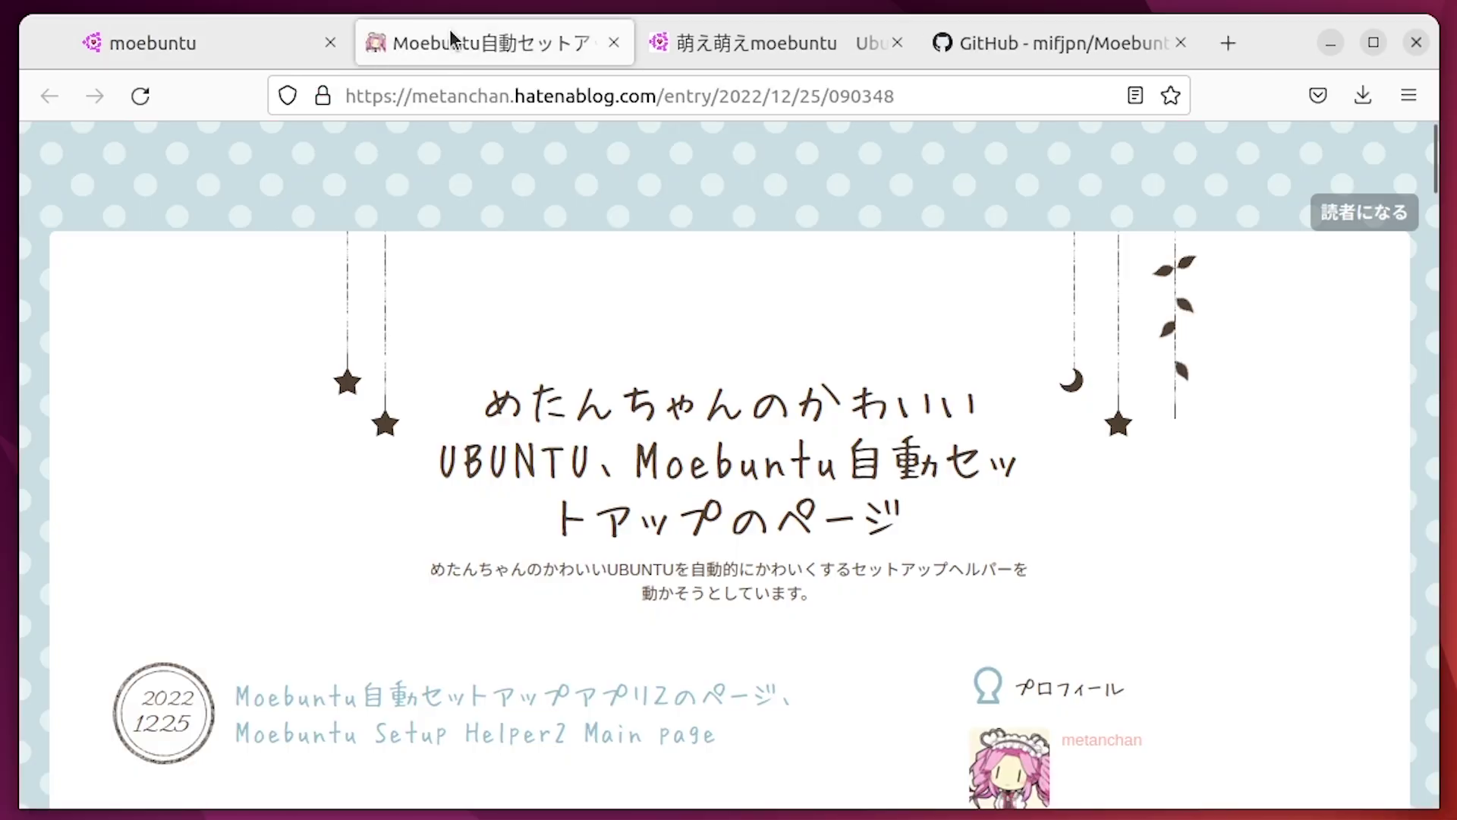
pyautogui.scroll(-5, 707, 307)
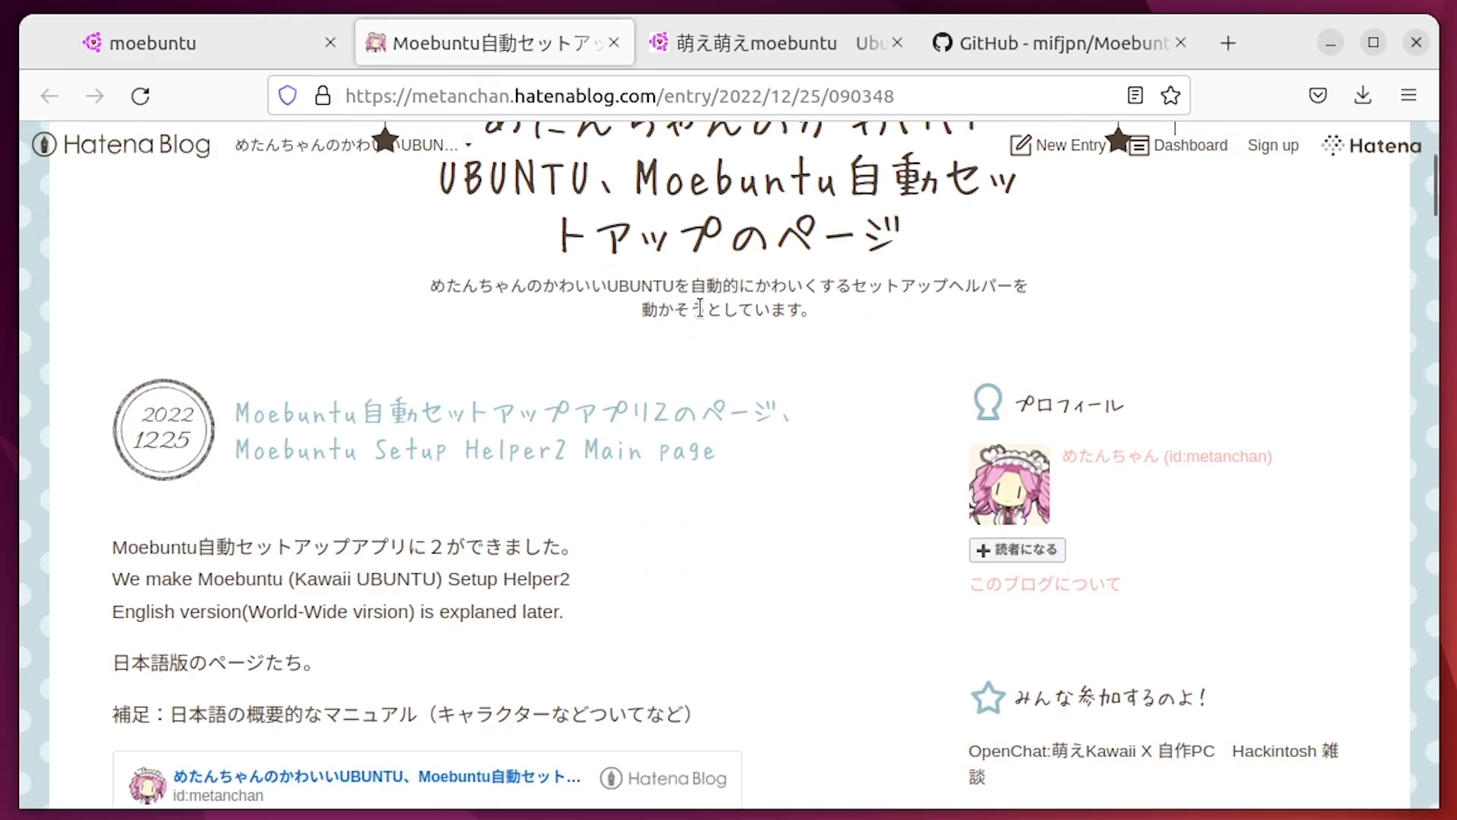
pyautogui.click(706, 315)
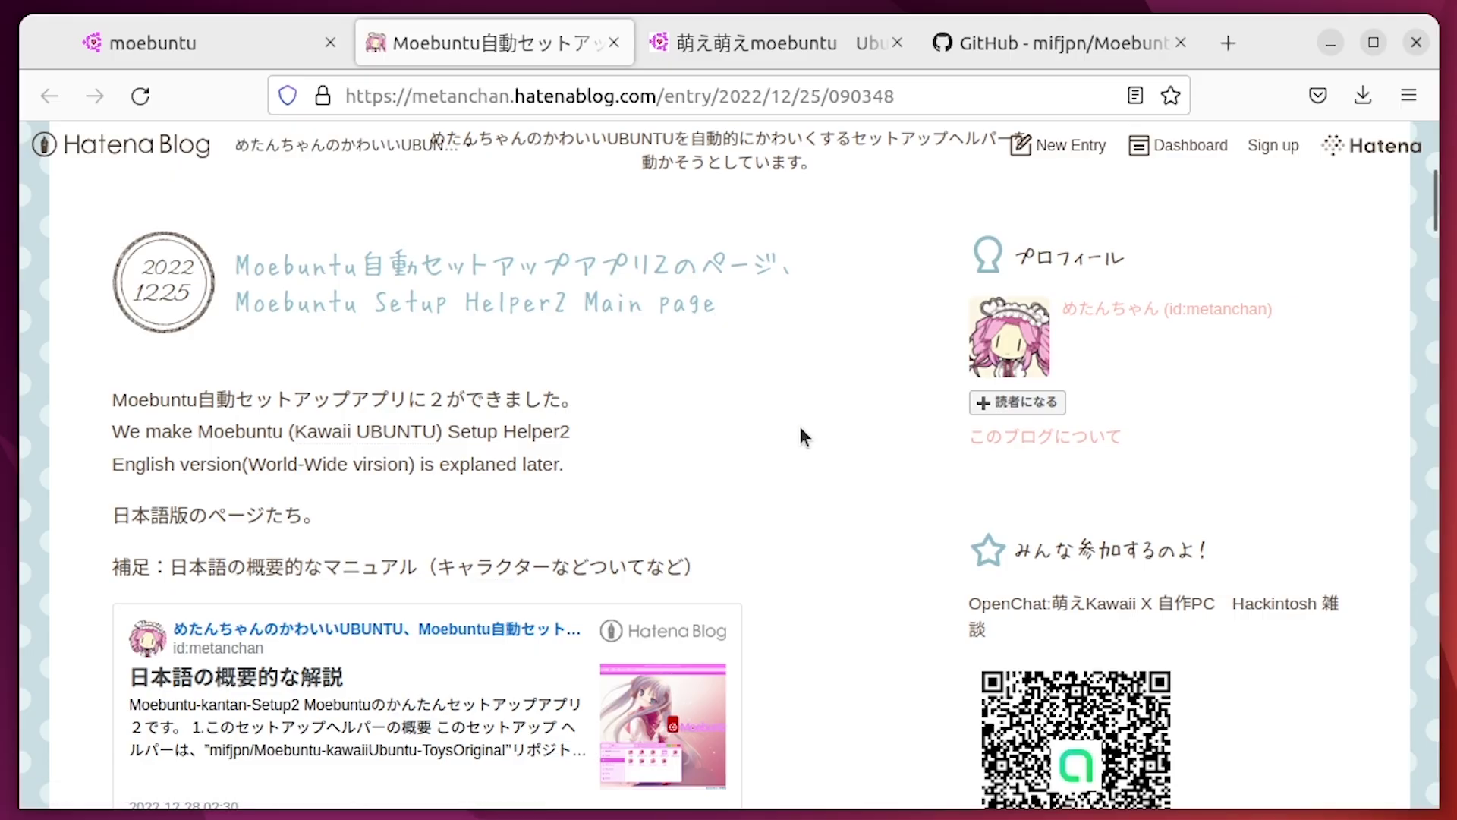
pyautogui.scroll(-8, 817, 472)
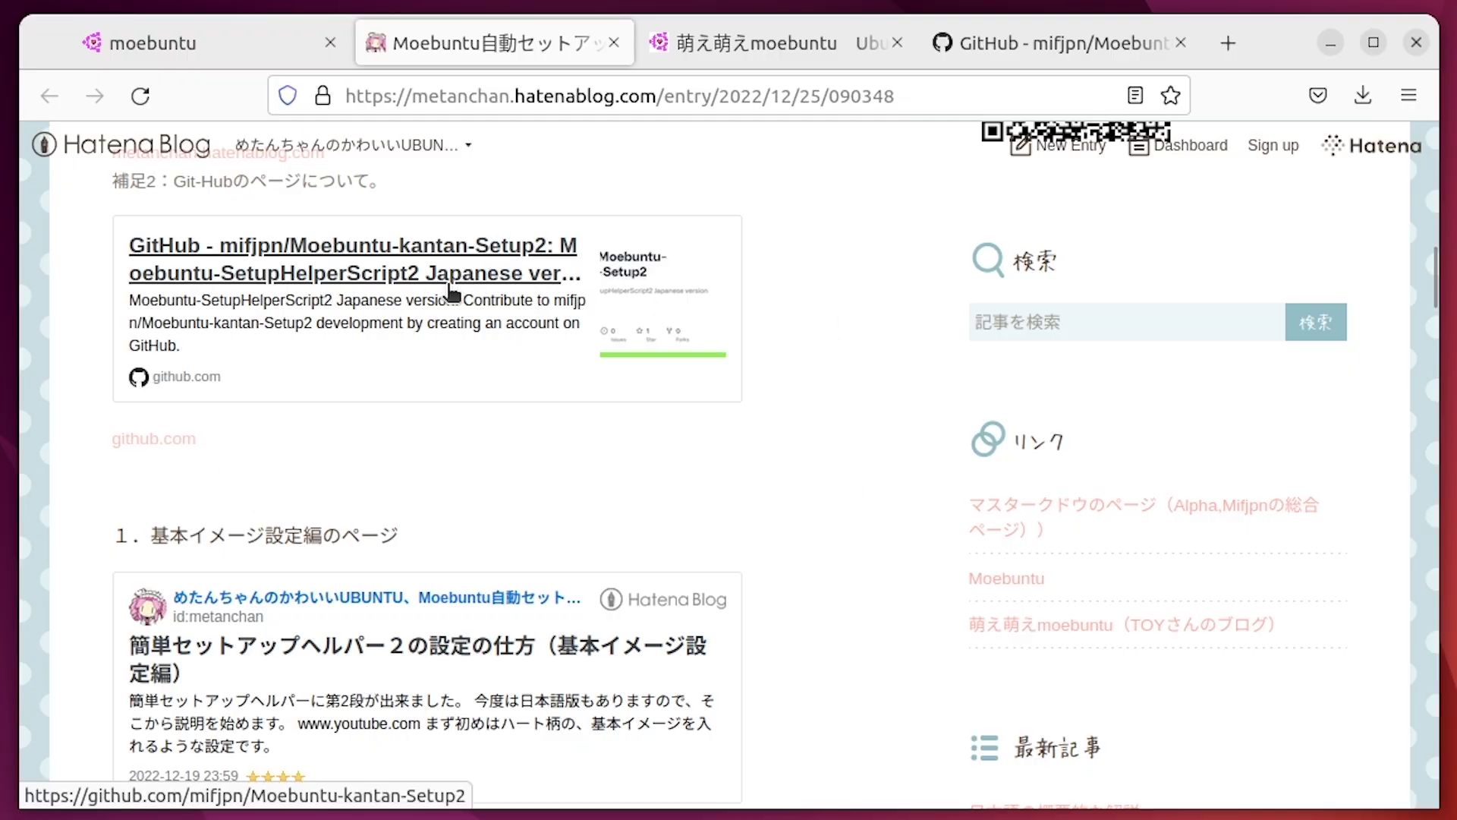
pyautogui.scroll(-15, 806, 326)
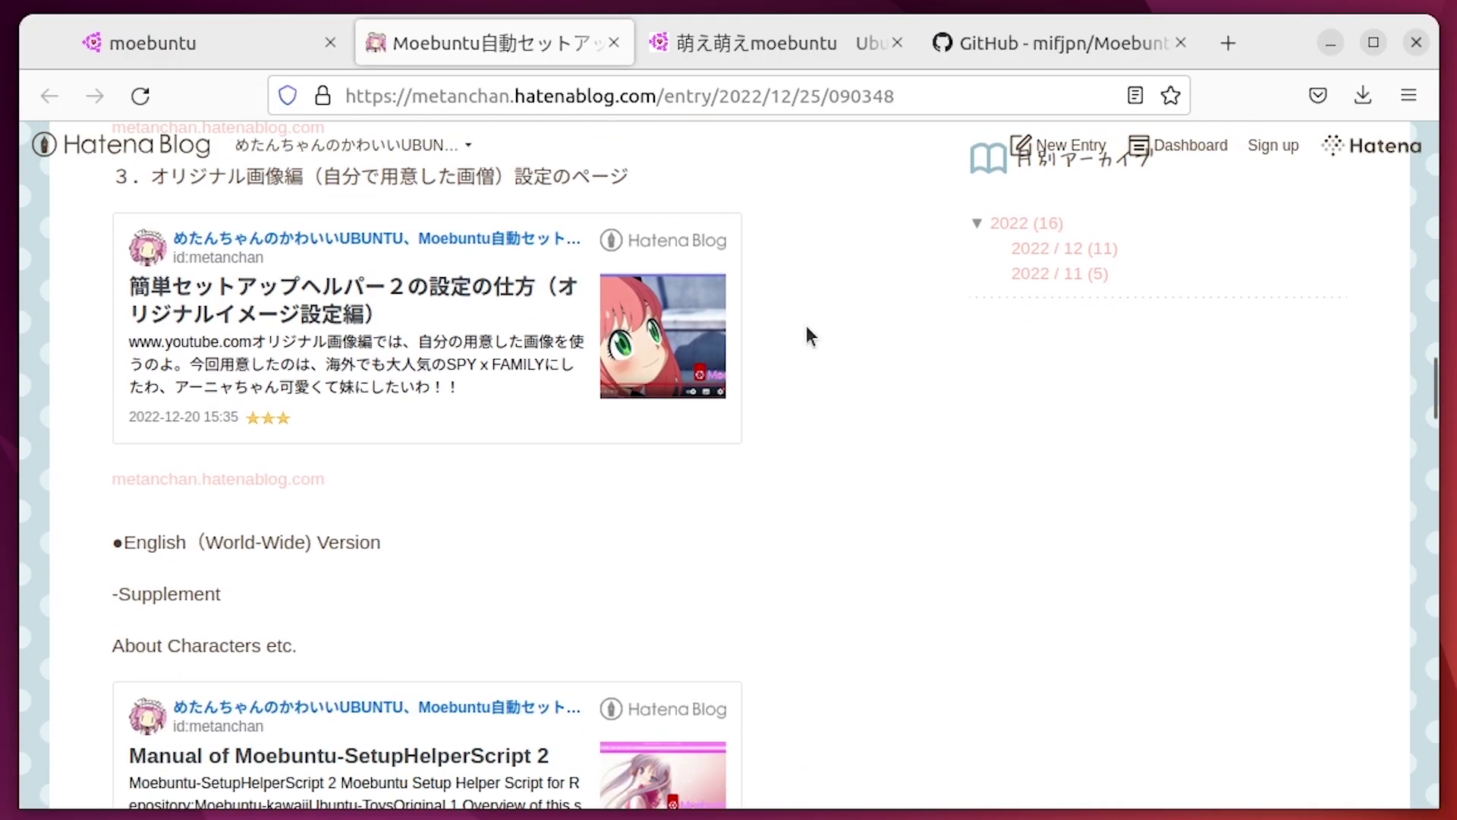
pyautogui.scroll(-5, 805, 326)
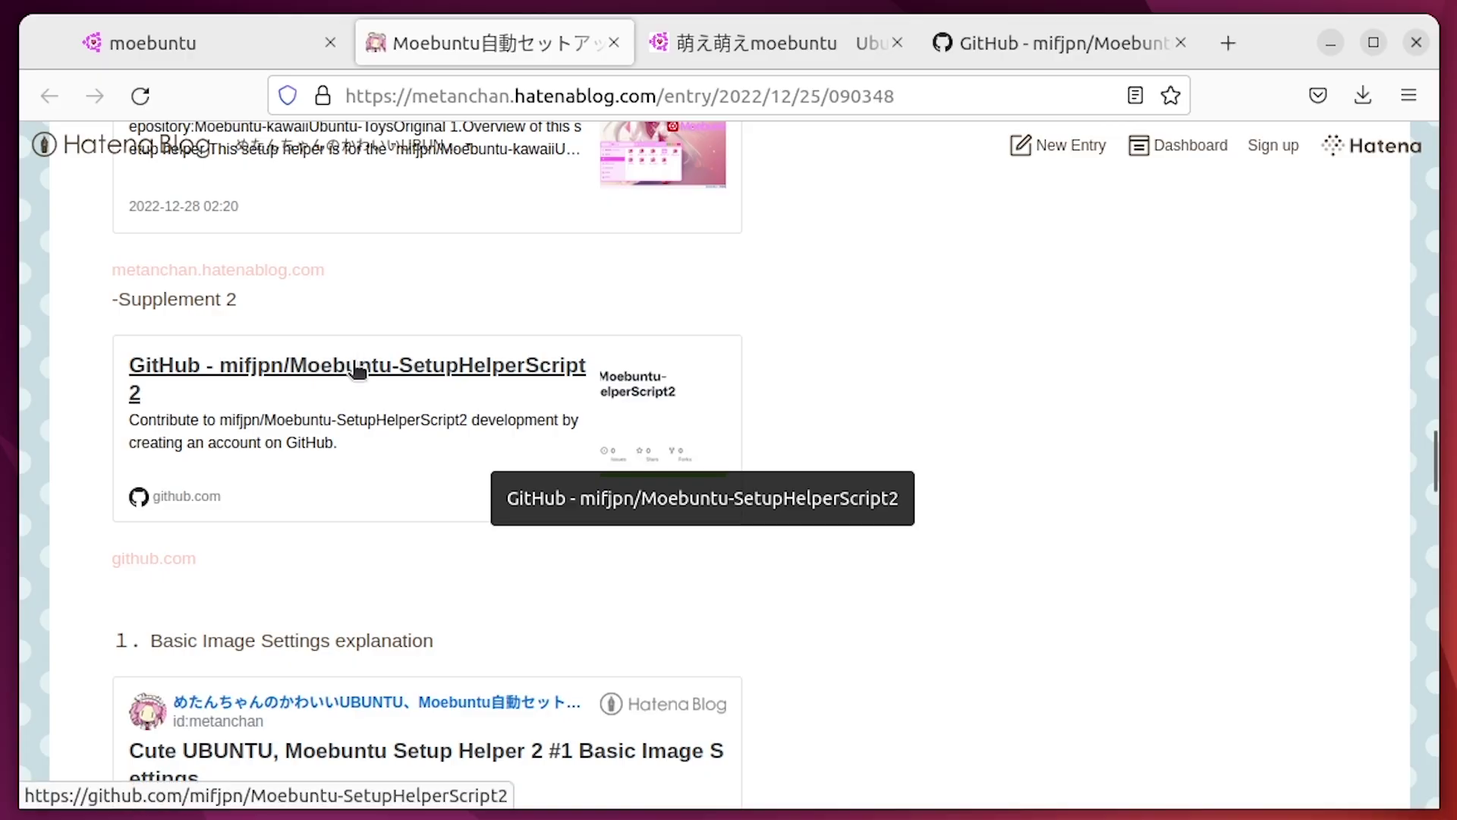
# Check the latest release v0.7.6 and its scripts.tar.xz asset, then go back to the repository page
pyautogui.click(1032, 47)
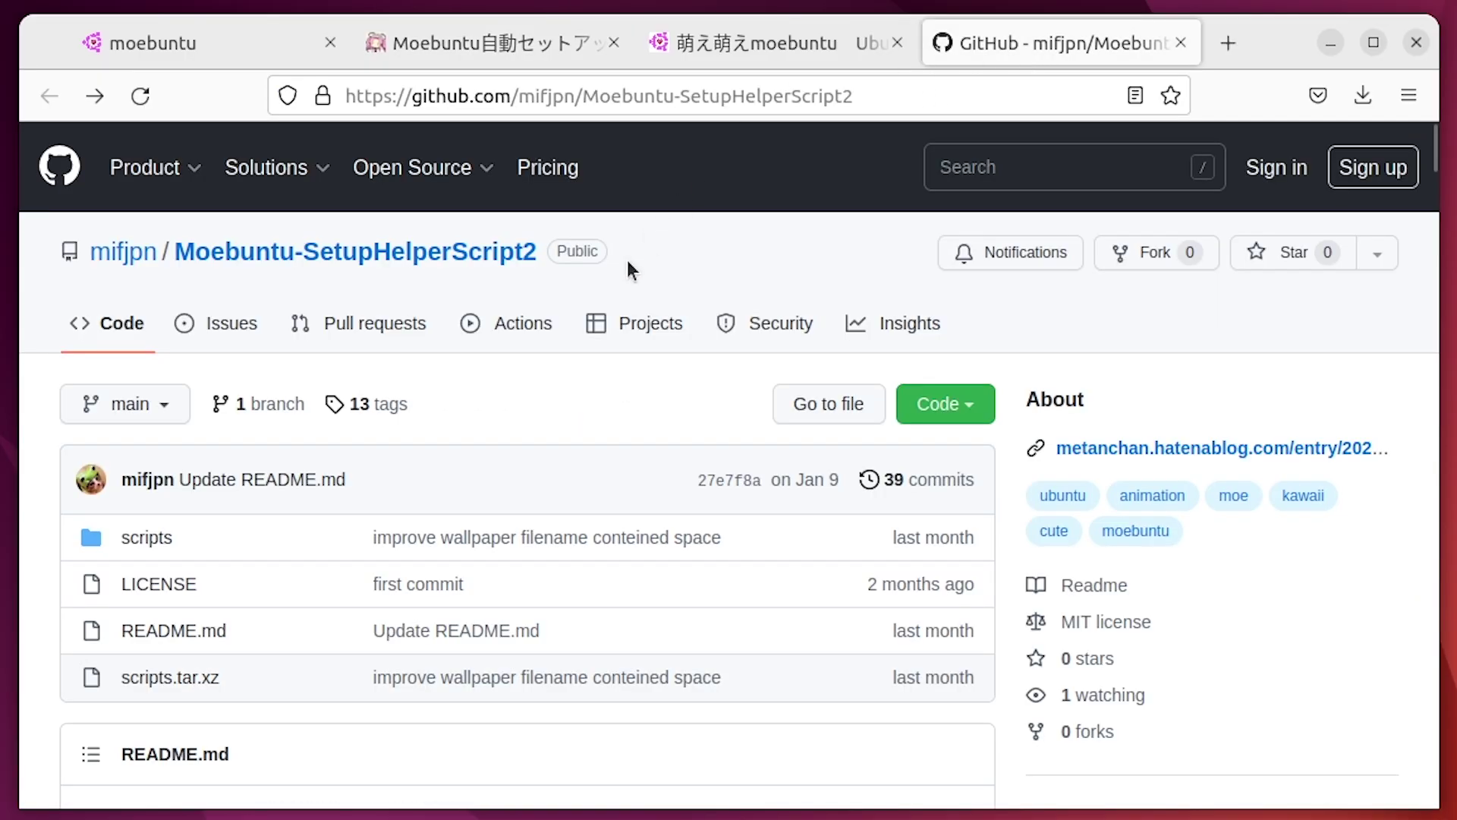
pyautogui.scroll(-5, 627, 260)
pyautogui.scroll(3, 577, 455)
pyautogui.scroll(-5, 577, 455)
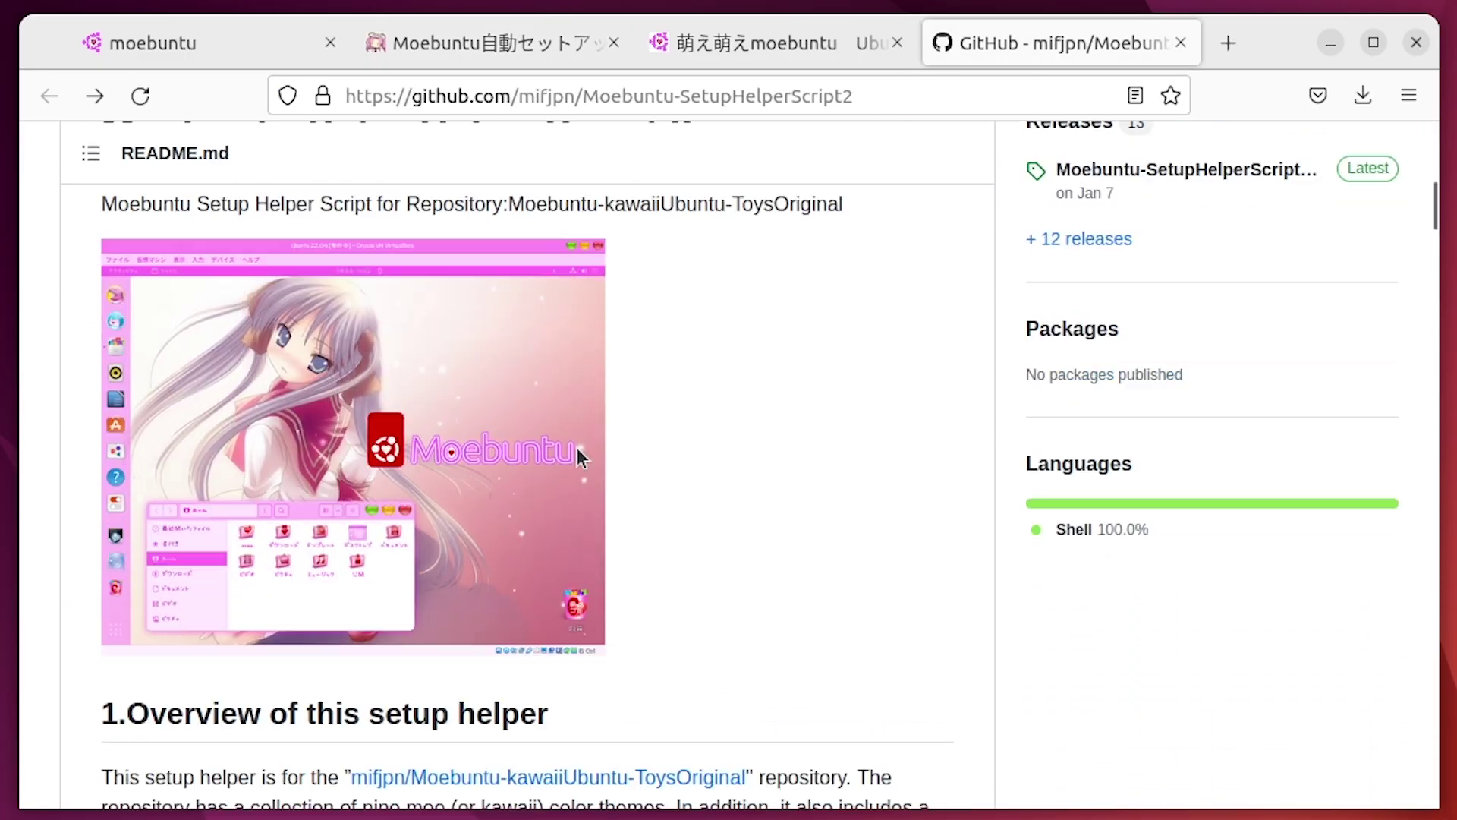
pyautogui.scroll(2, 577, 455)
pyautogui.click(1138, 303)
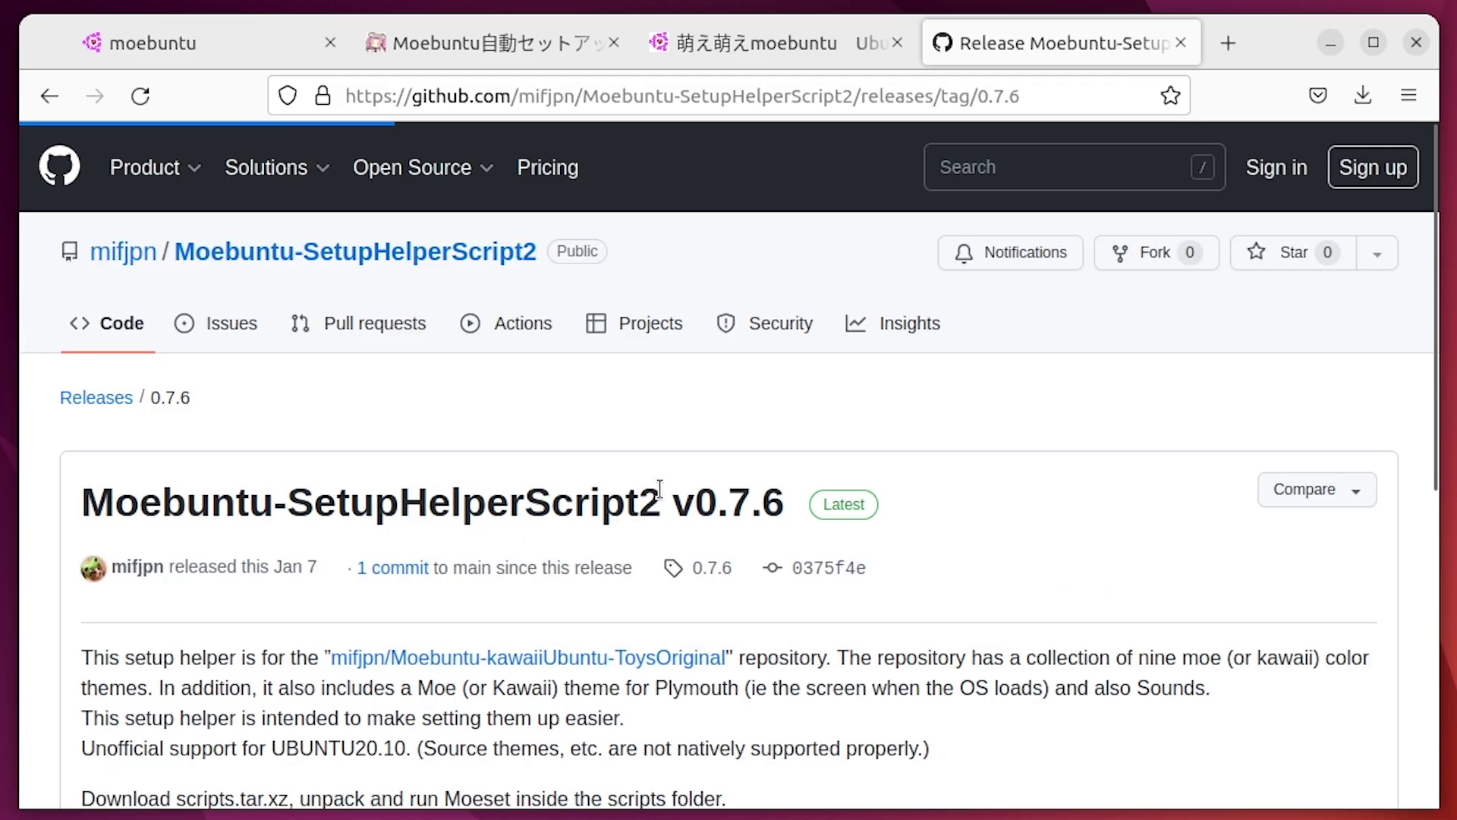
pyautogui.scroll(-7, 659, 488)
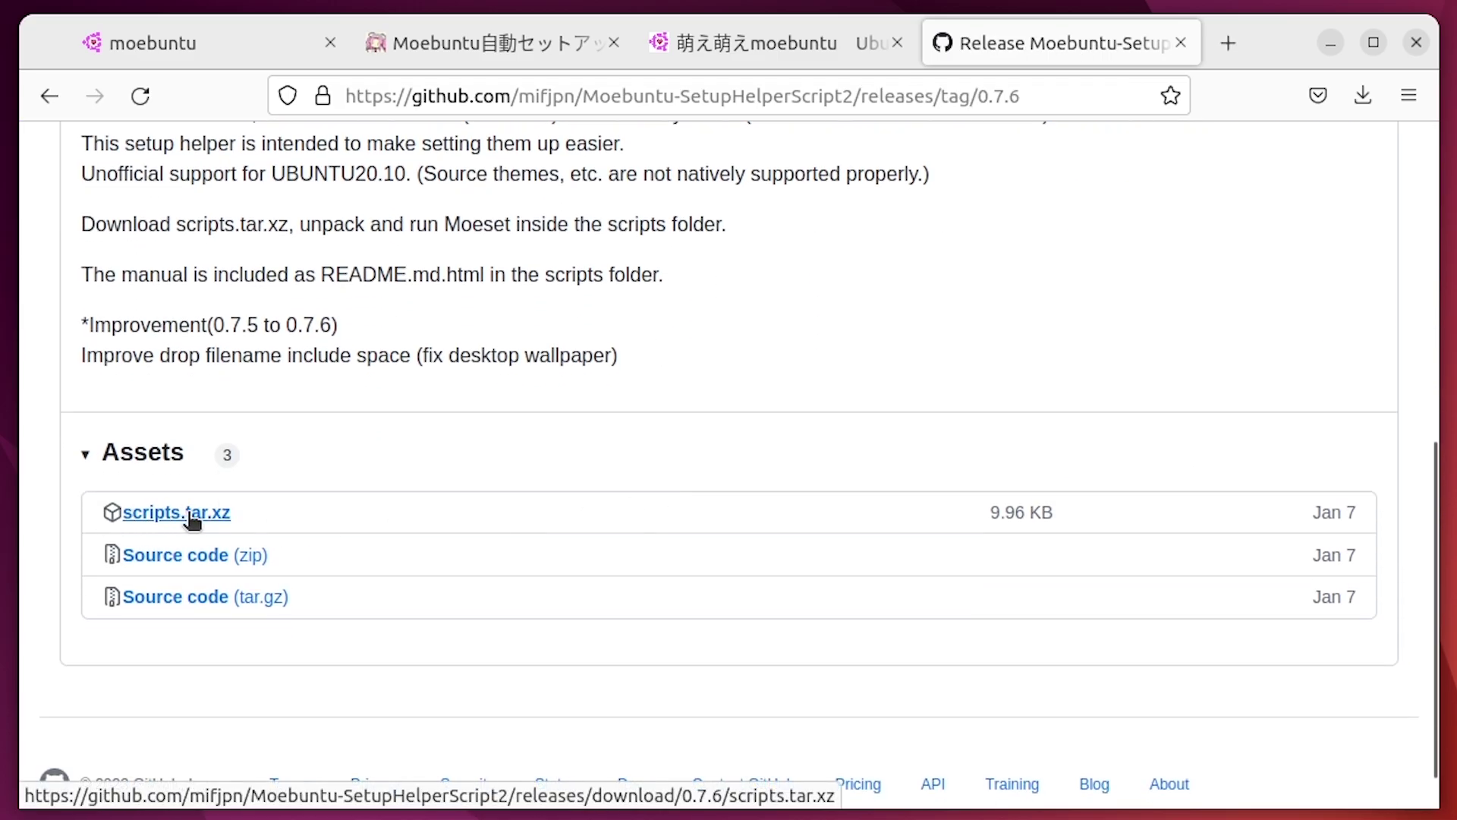
pyautogui.hotkey('alt', 'Left')
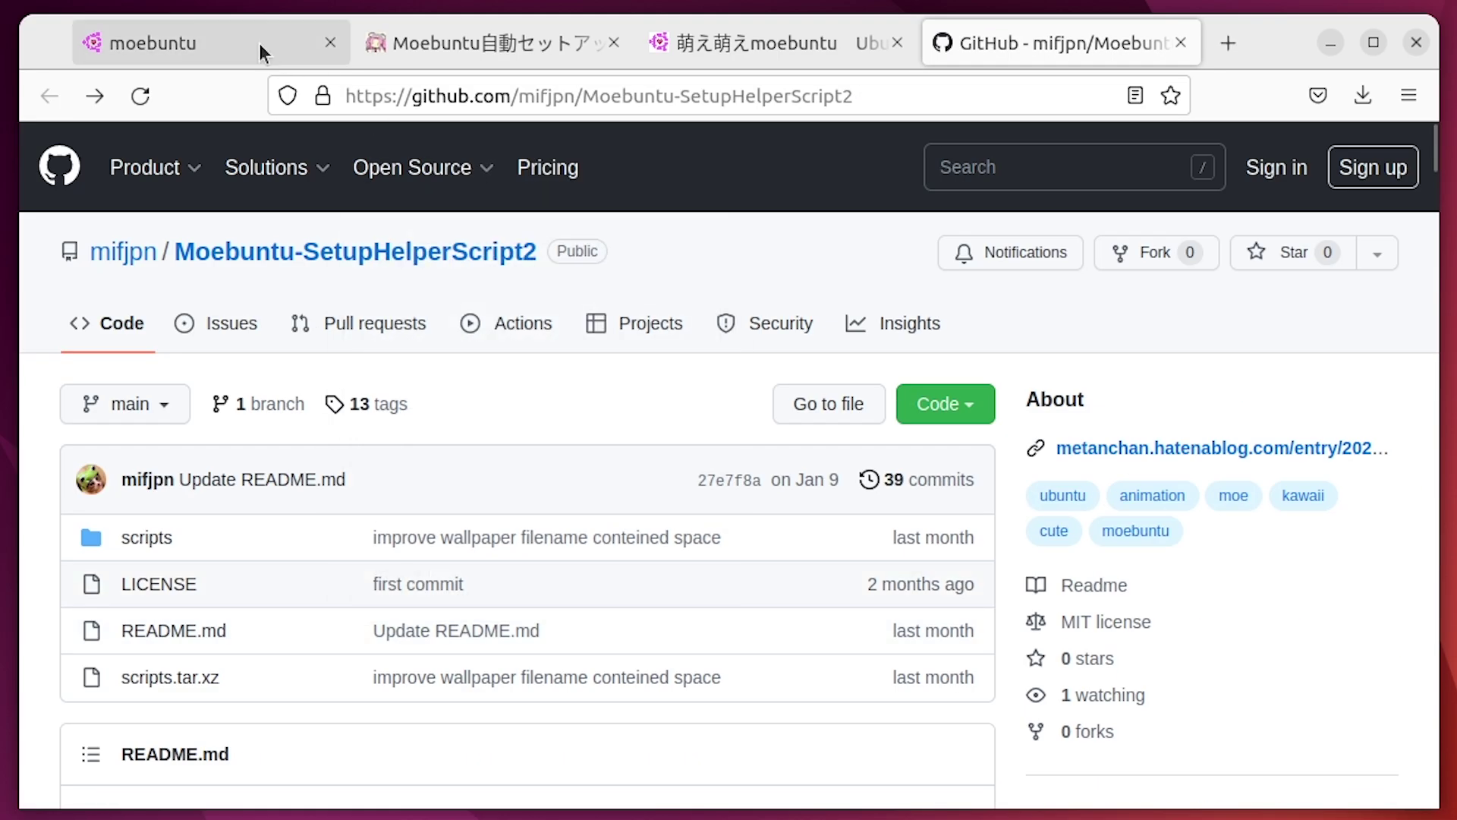
# Return to the Moebuntu website tab and highlight the 22.04 and 18.04 version text
pyautogui.click(277, 57)
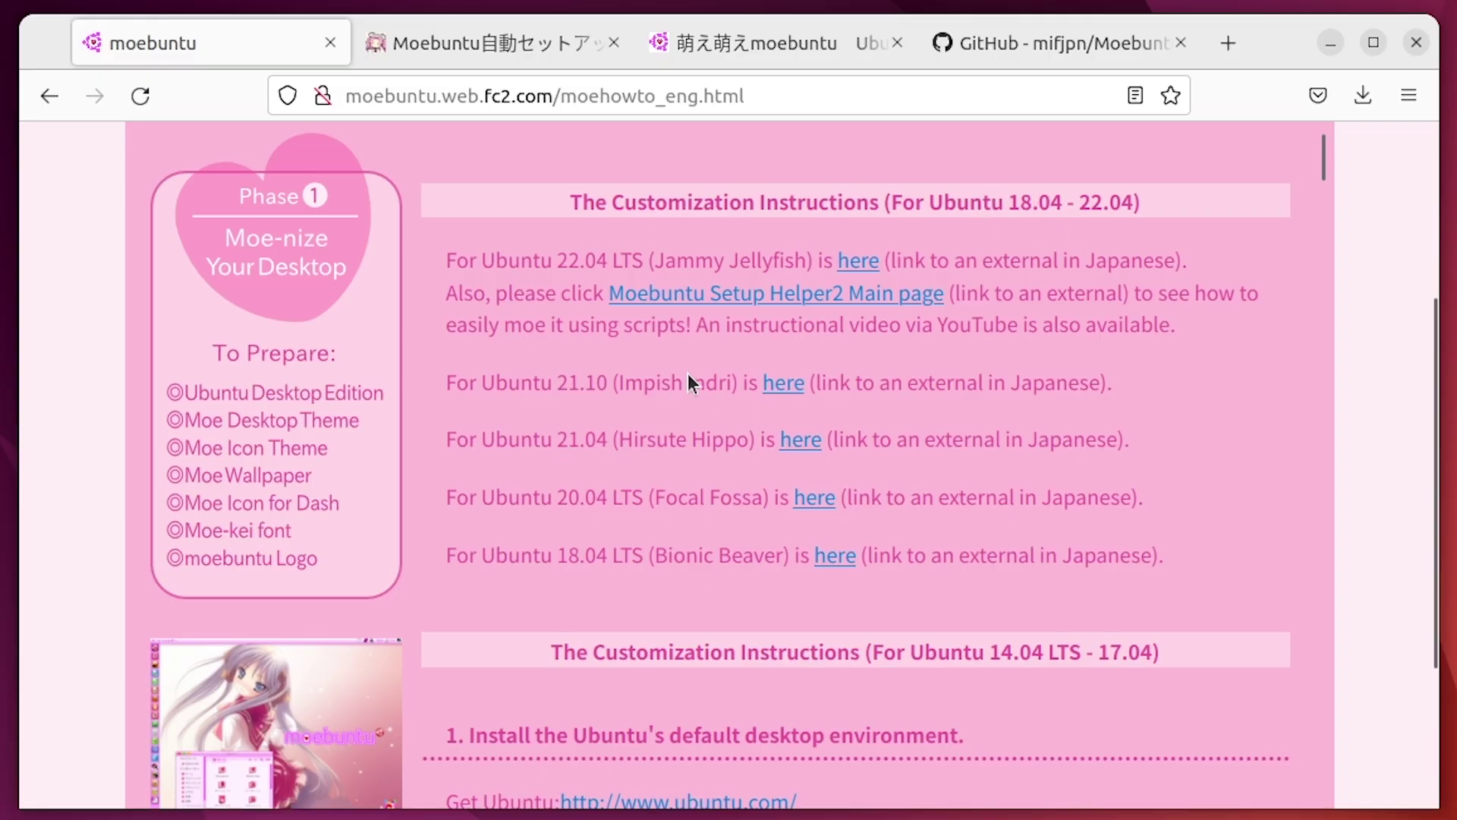
pyautogui.moveTo(1206, 573); pyautogui.dragTo(420, 247)
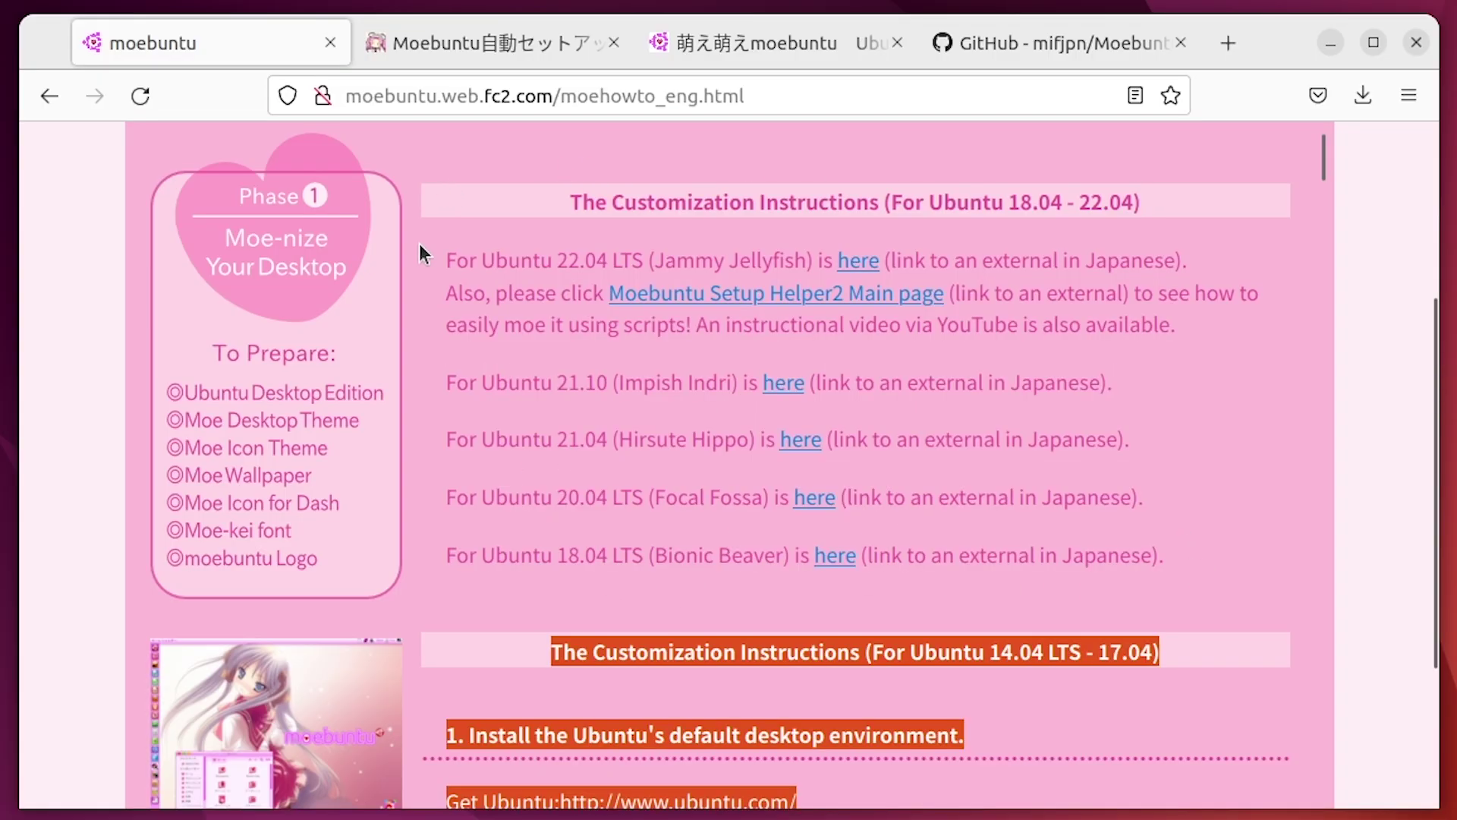
pyautogui.doubleClick(568, 260)
pyautogui.moveTo(604, 262); pyautogui.dragTo(610, 262)
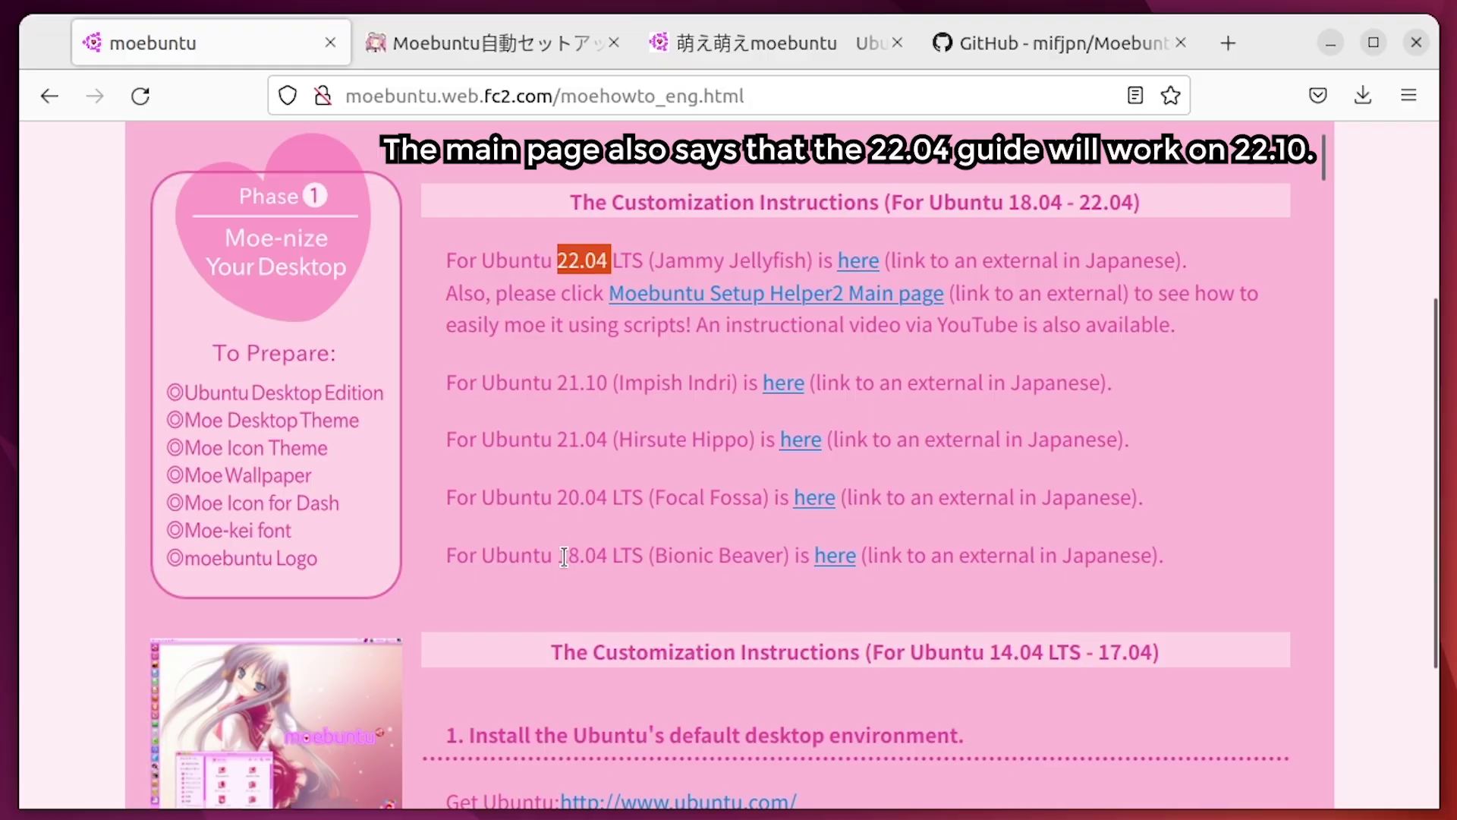
pyautogui.moveTo(564, 556); pyautogui.dragTo(617, 557)
pyautogui.click(617, 558)
pyautogui.scroll(4, 611, 379)
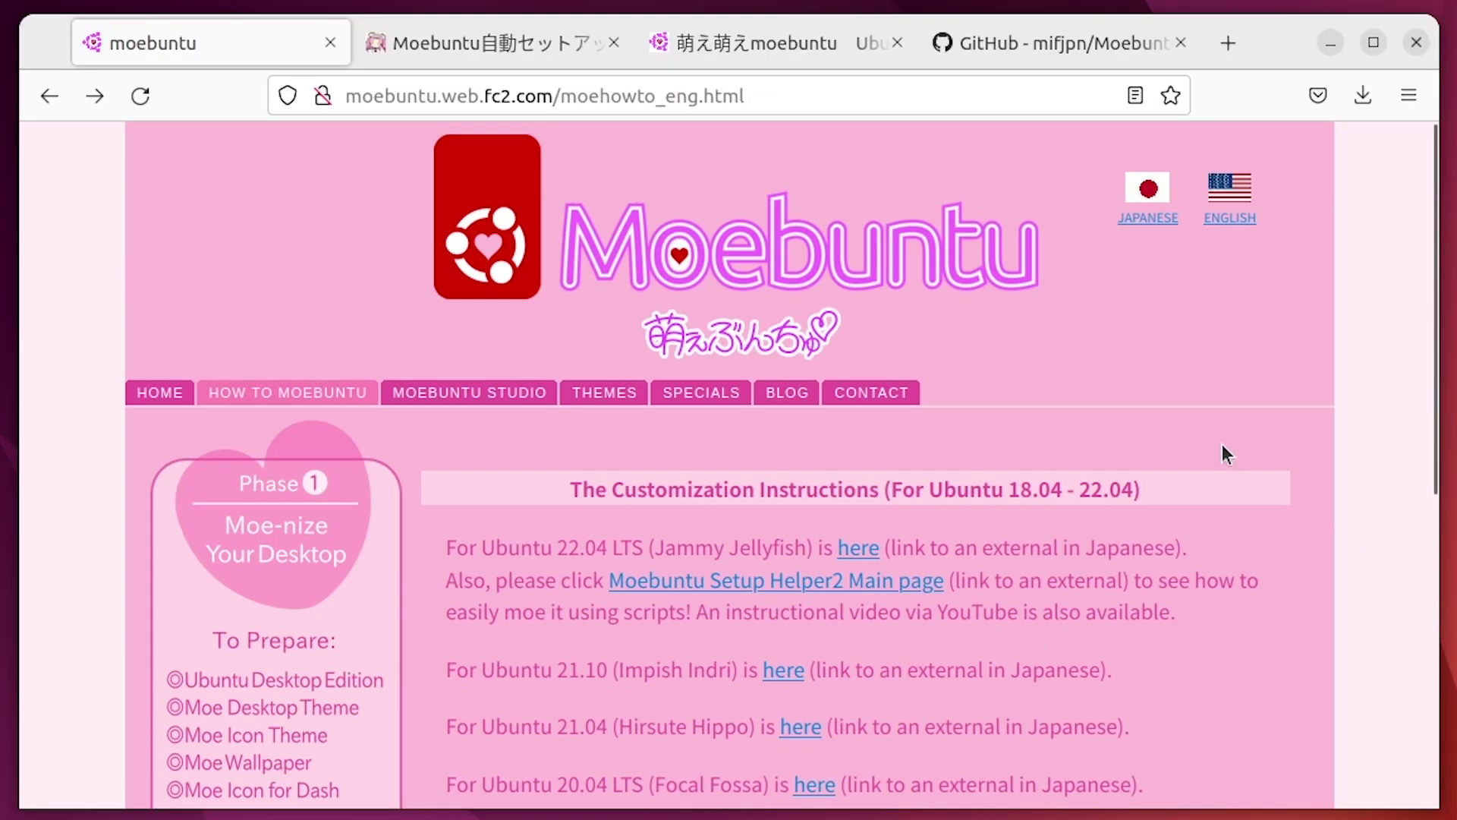
pyautogui.moveTo(452, 391)
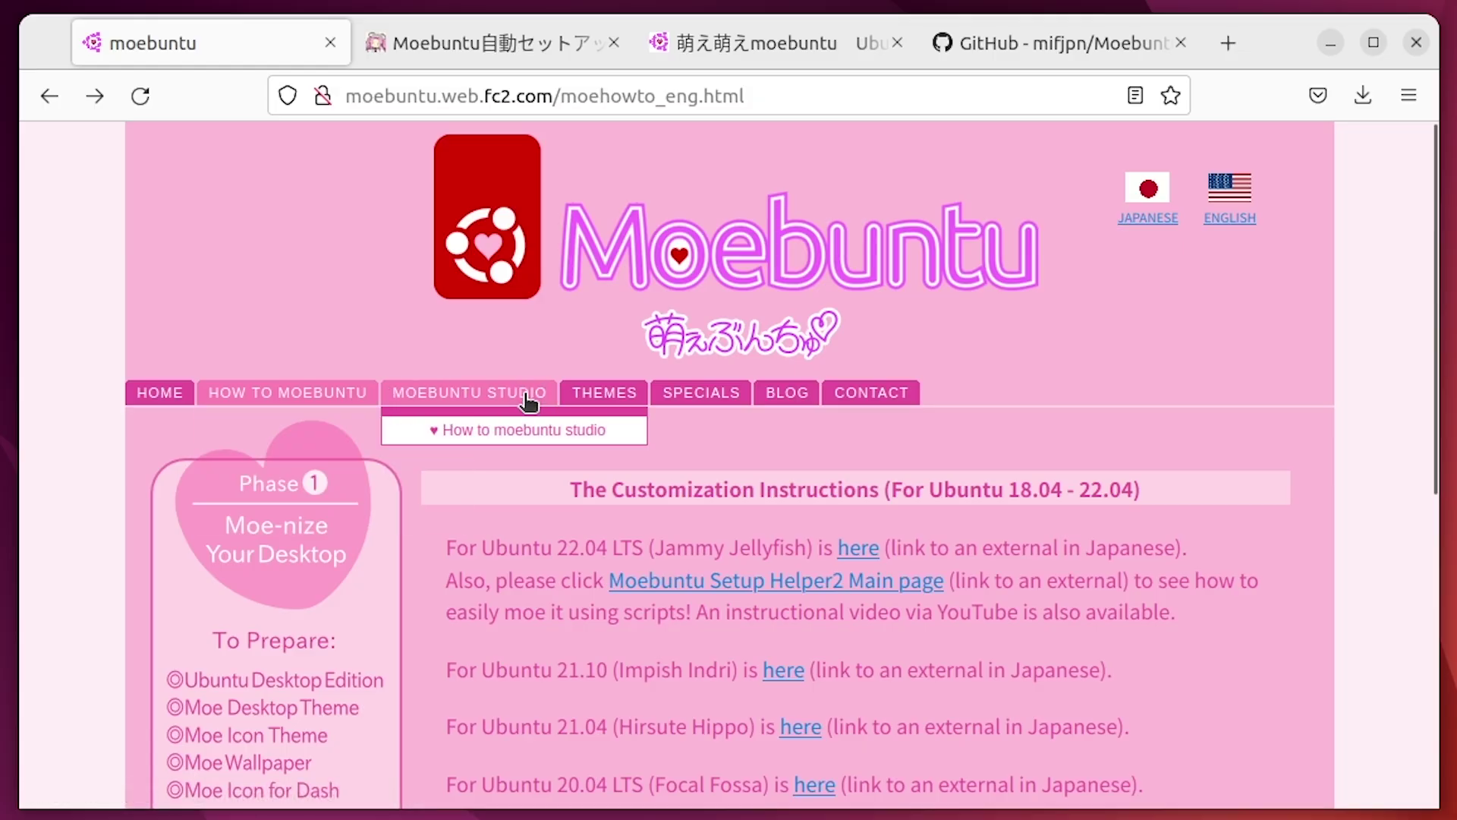
pyautogui.click(448, 407)
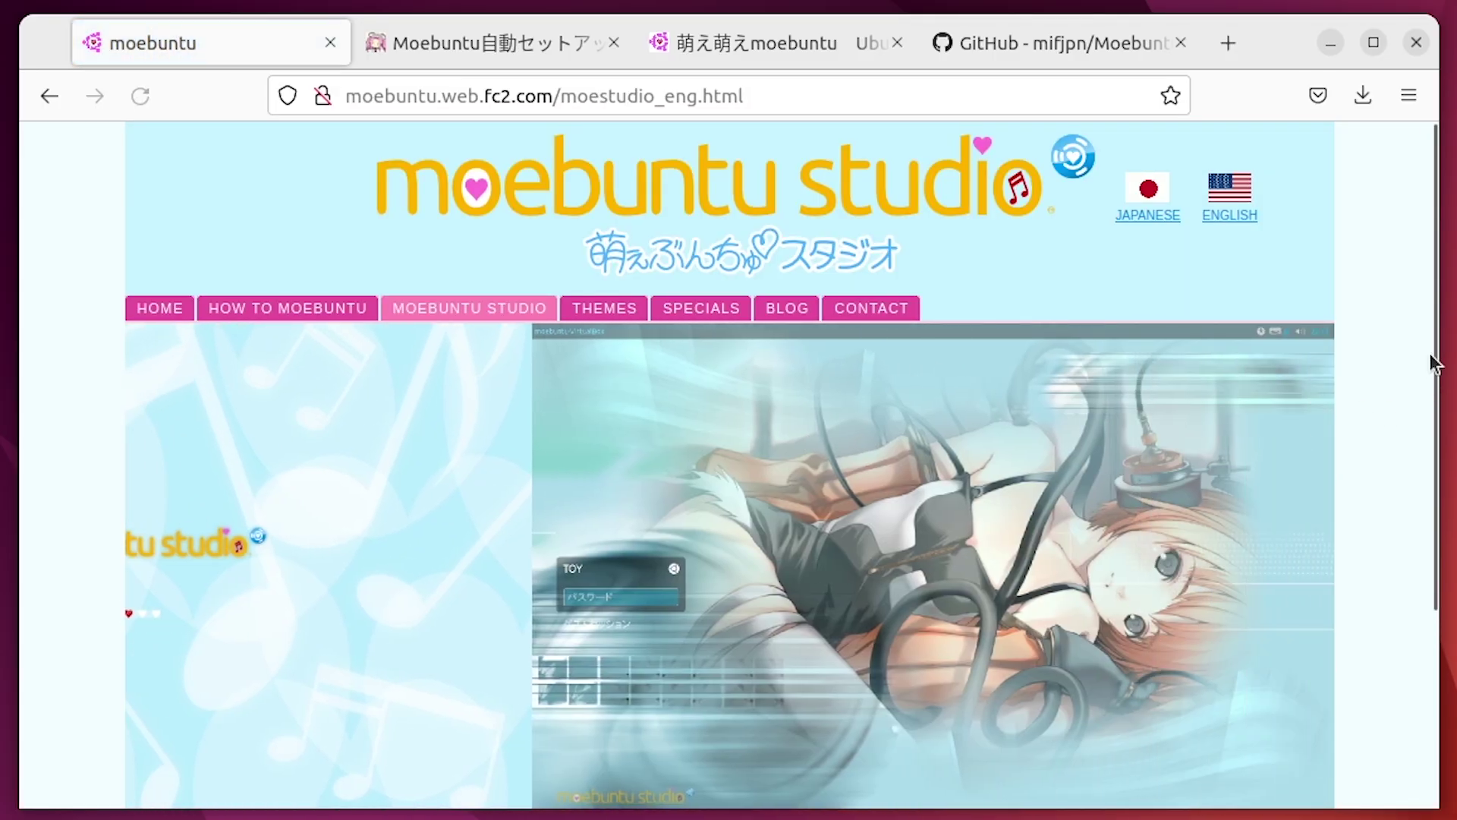
pyautogui.scroll(-2, 1413, 338)
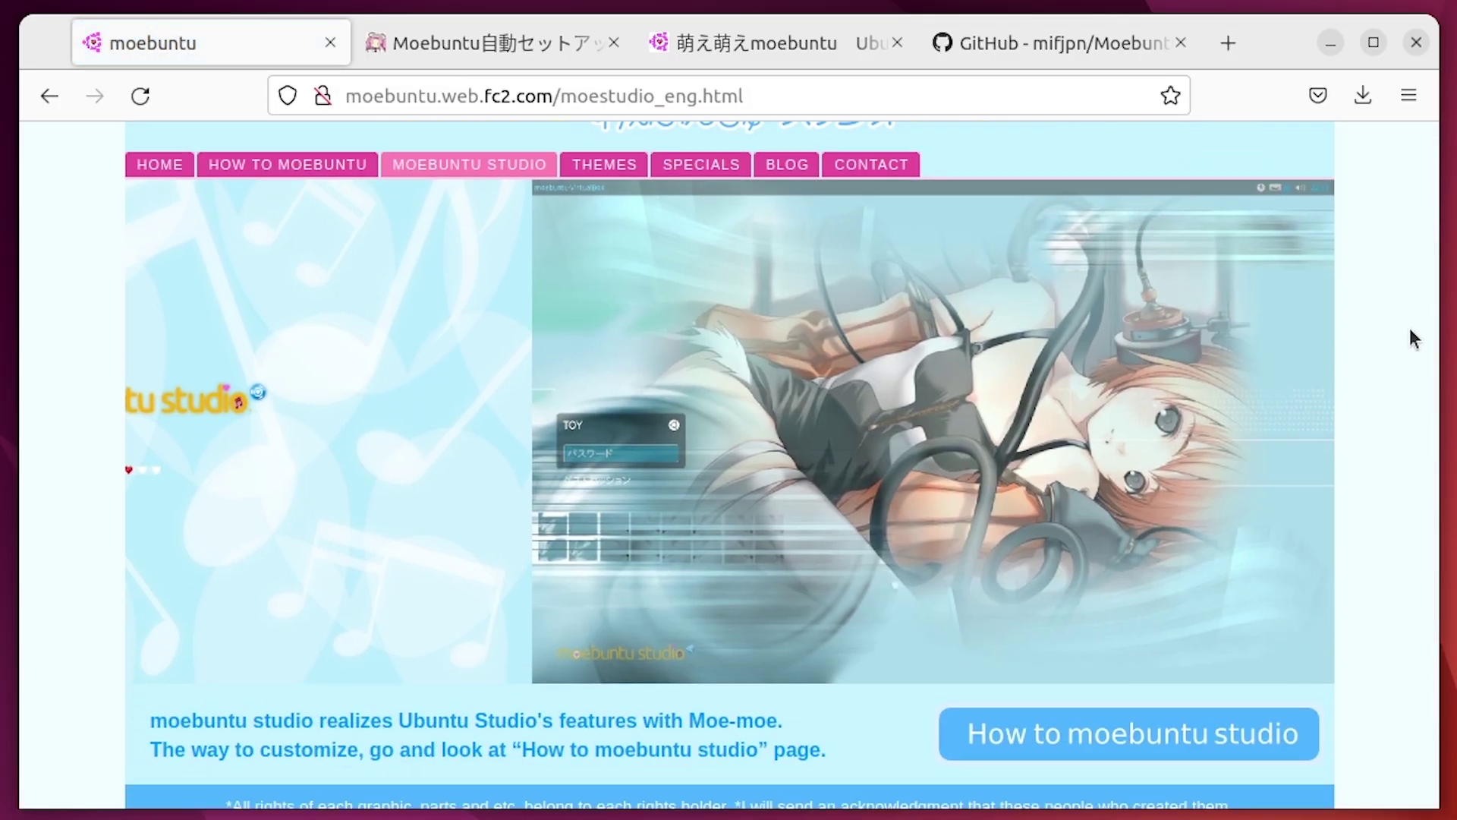
pyautogui.scroll(2, 1410, 335)
pyautogui.scroll(-4, 1404, 340)
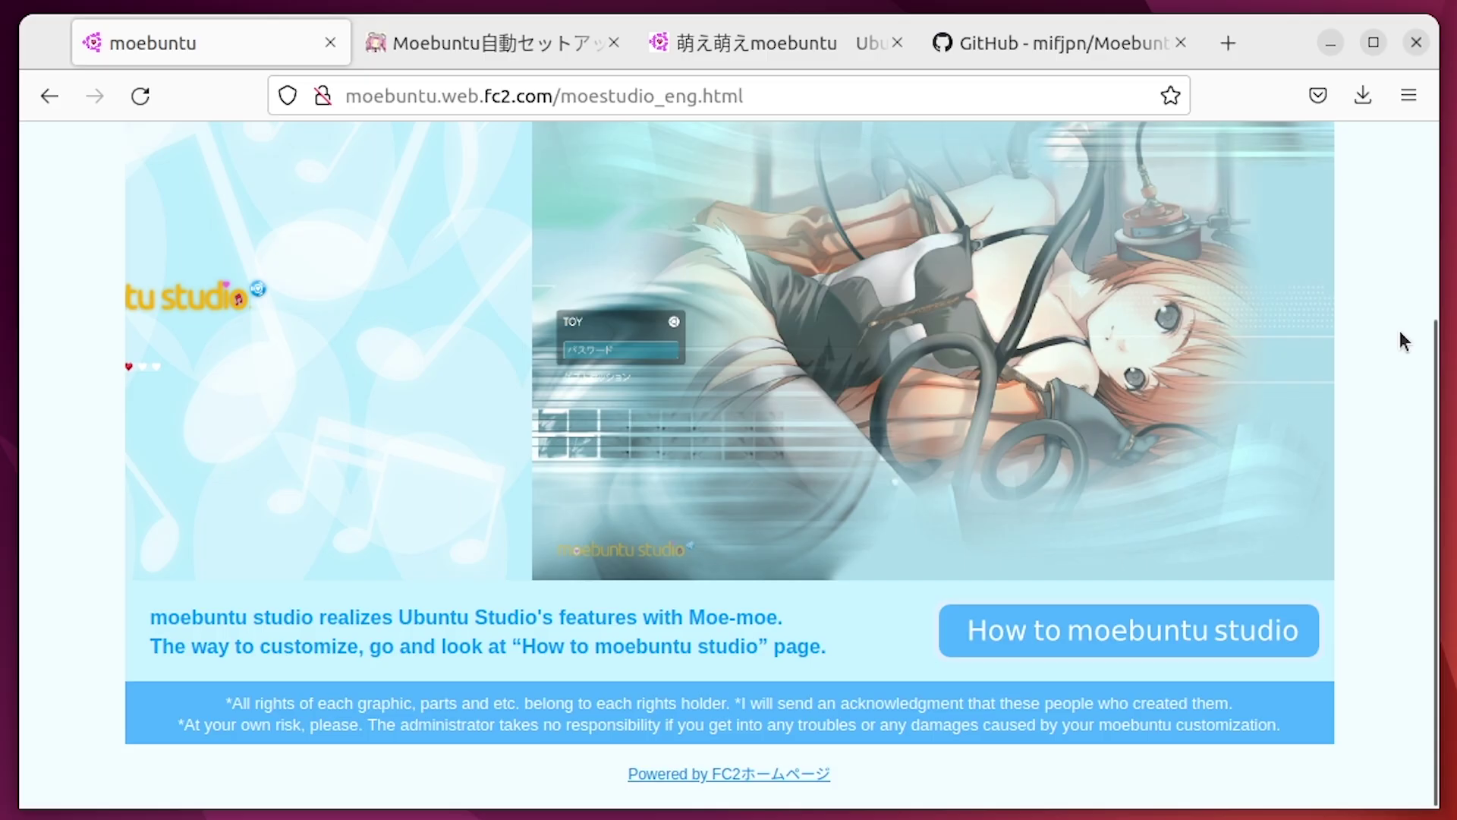
pyautogui.scroll(2, 1401, 357)
pyautogui.scroll(-2, 1399, 391)
pyautogui.click(1114, 631)
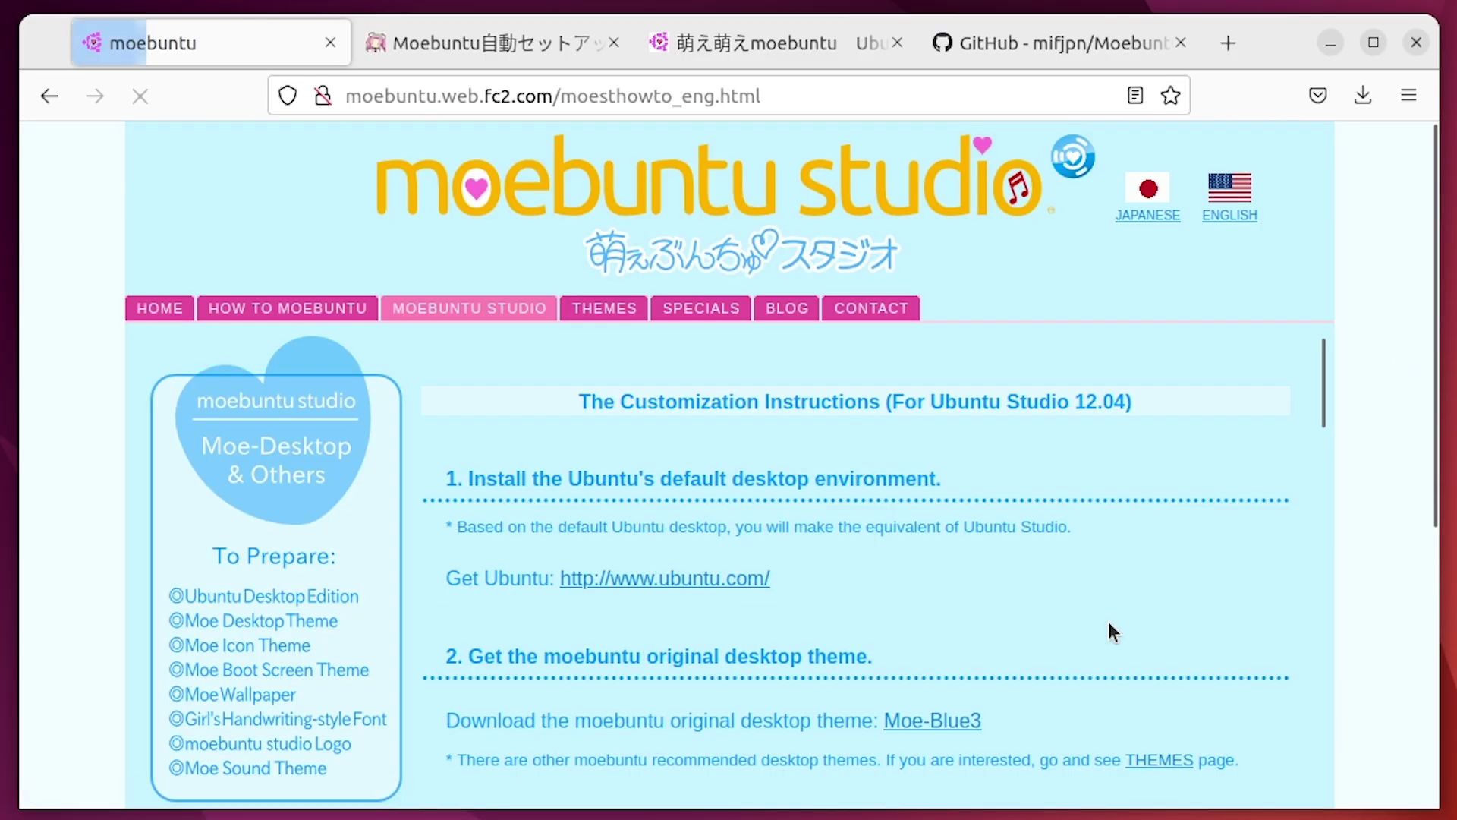
pyautogui.click(1120, 404)
pyautogui.doubleClick(1120, 404)
pyautogui.click(985, 523)
pyautogui.scroll(-3, 1047, 596)
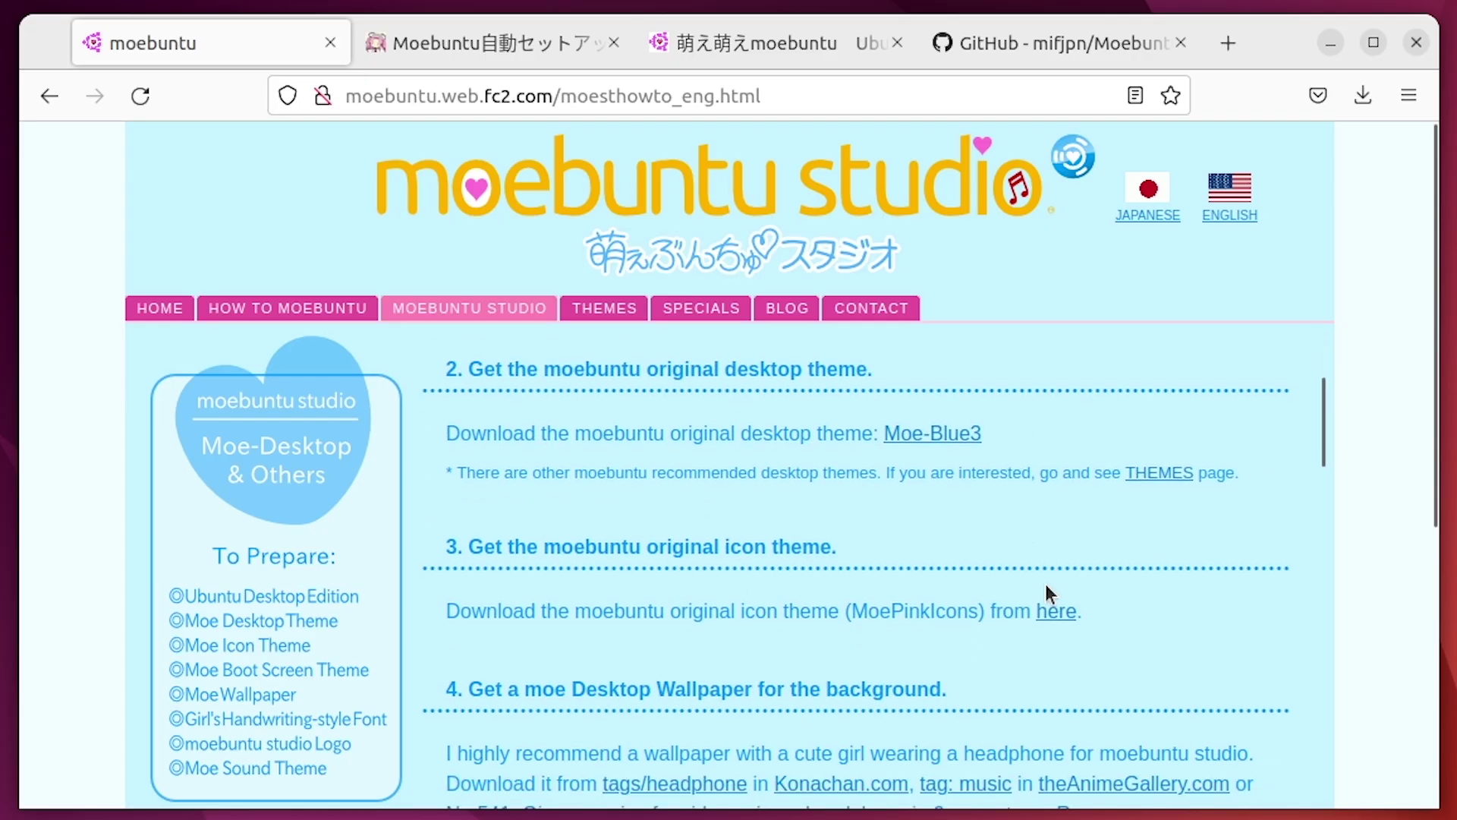
pyautogui.scroll(-5, 1127, 576)
pyautogui.scroll(10, 1127, 576)
pyautogui.scroll(-5, 1355, 579)
pyautogui.scroll(-5, 1103, 534)
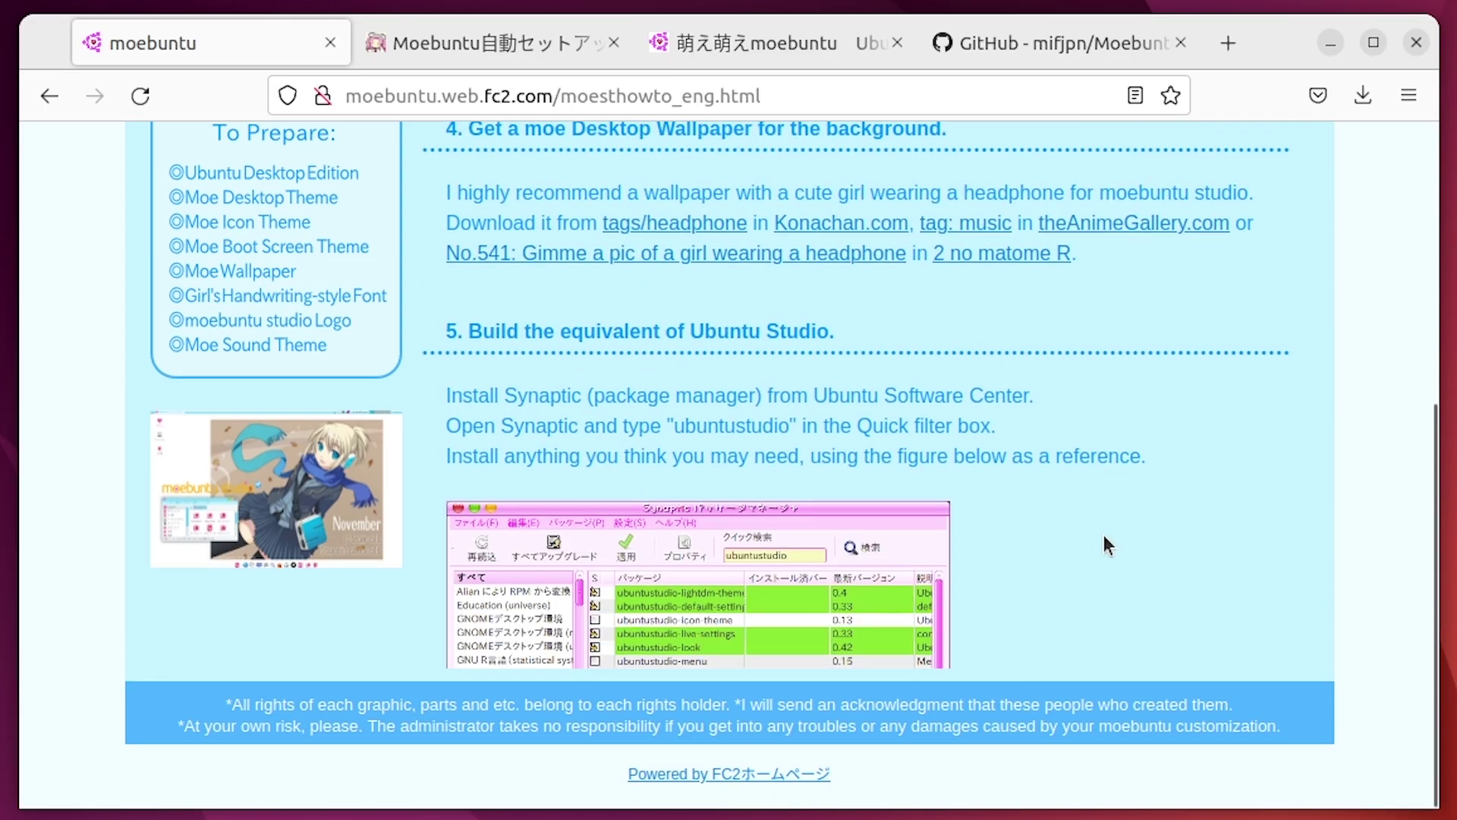
pyautogui.scroll(-10, 1067, 532)
pyautogui.scroll(15, 1060, 539)
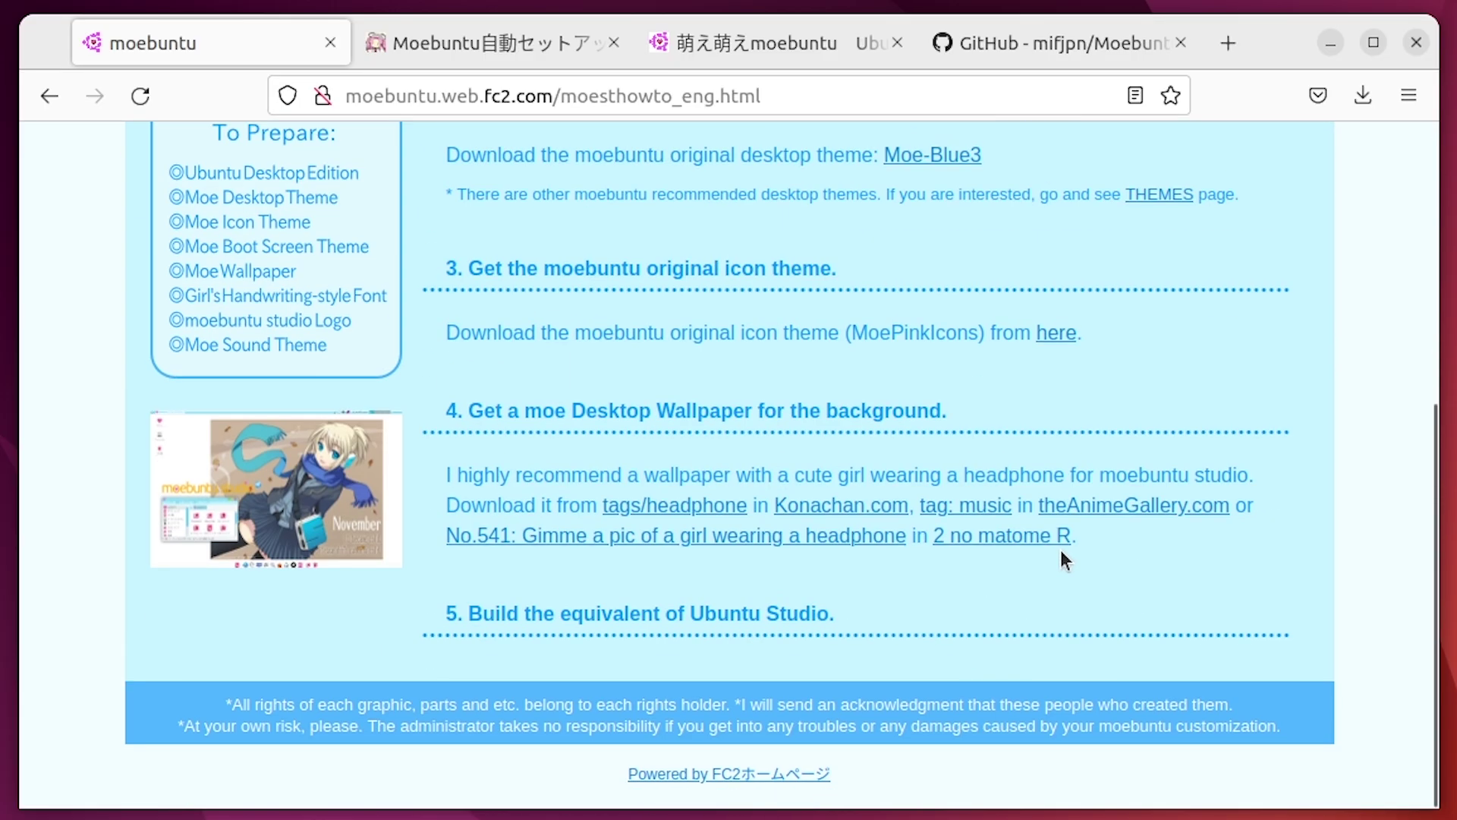
pyautogui.scroll(2, 1059, 549)
pyautogui.scroll(5, 1382, 577)
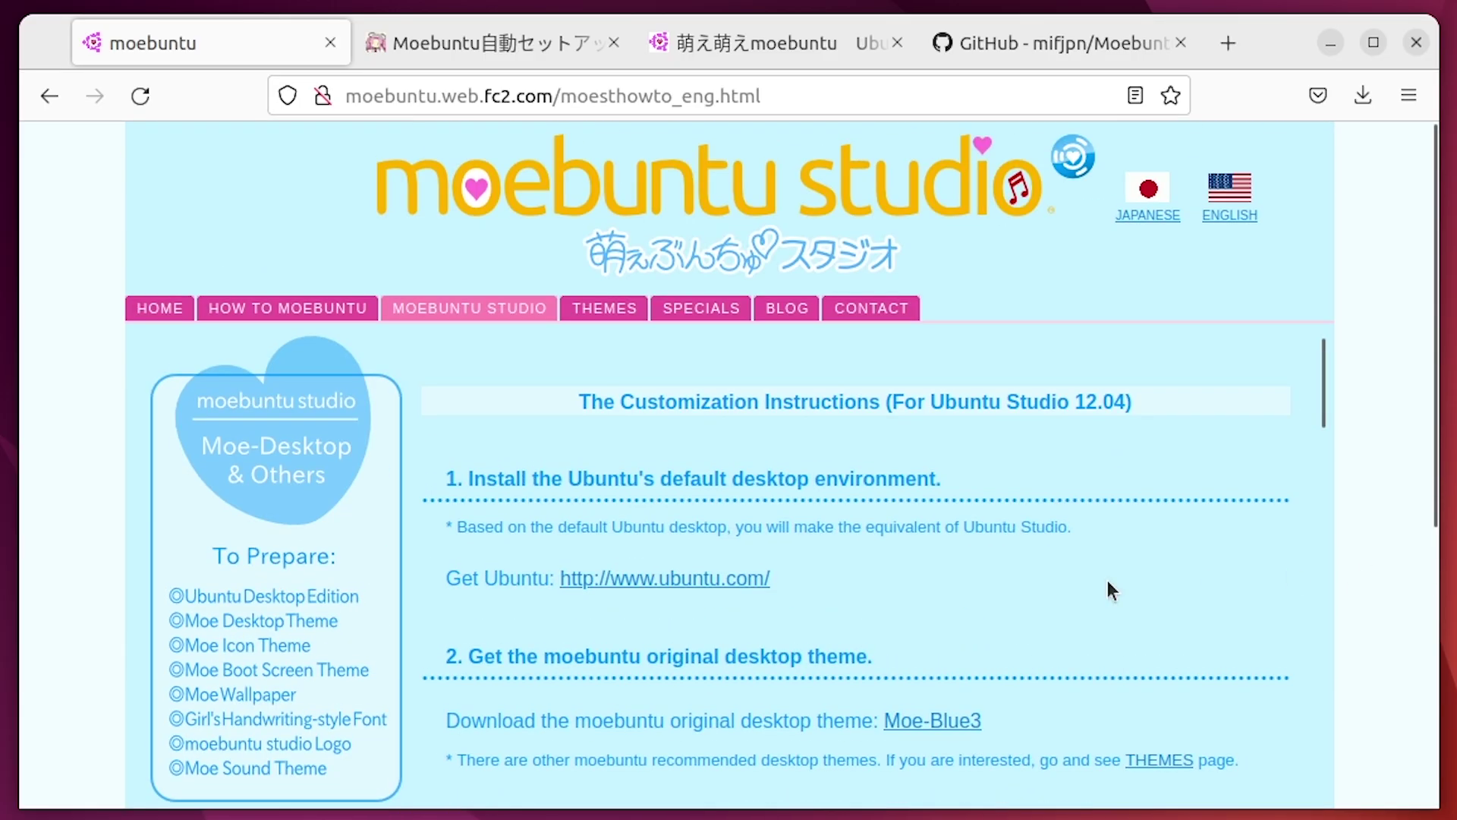
# Open the moebuntu Desktop Themes page and scroll through the themes
pyautogui.click(639, 311)
pyautogui.scroll(-5, 1314, 566)
pyautogui.scroll(-15, 995, 579)
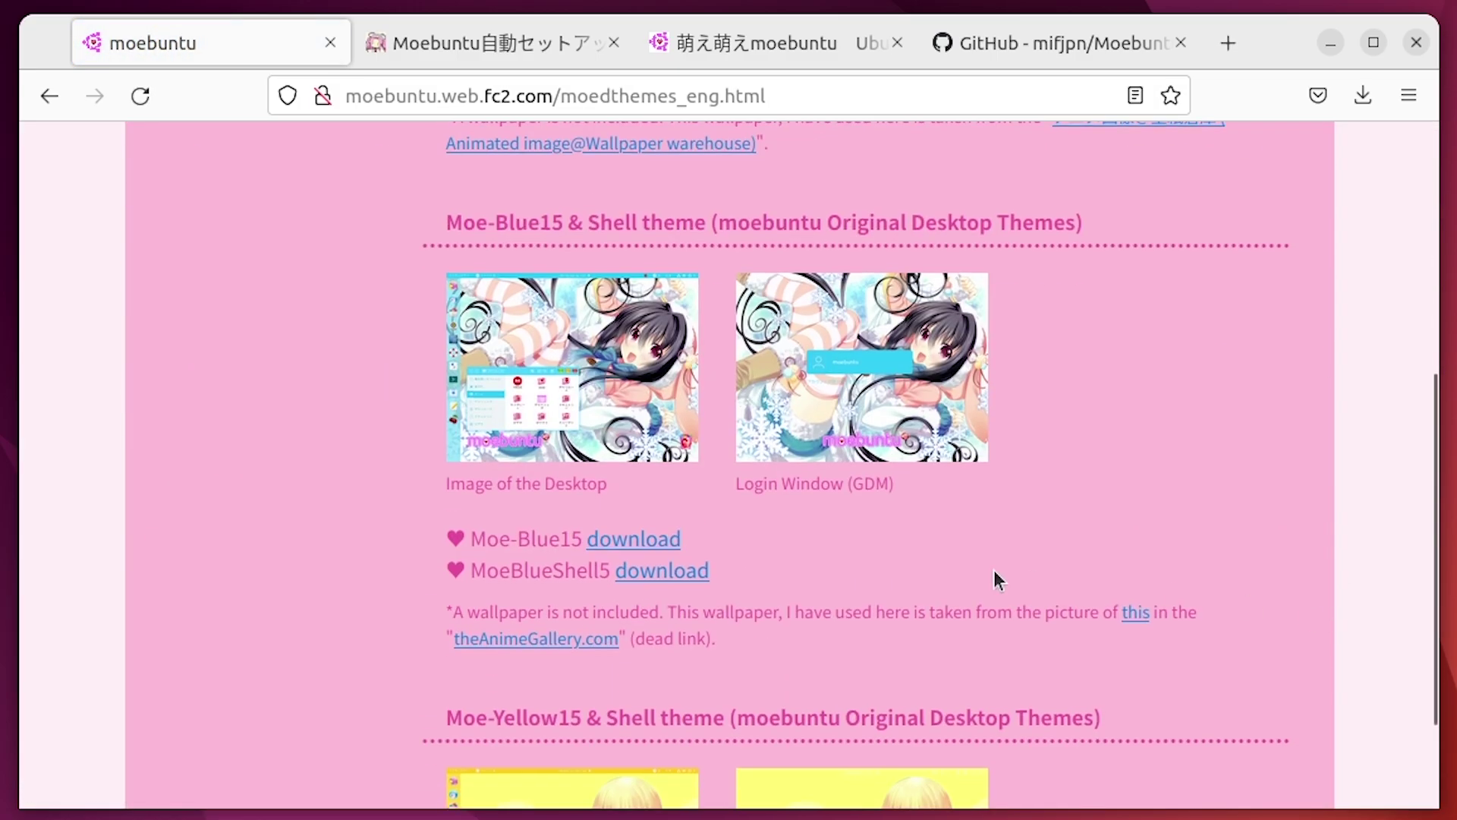
pyautogui.scroll(6, 459, 437)
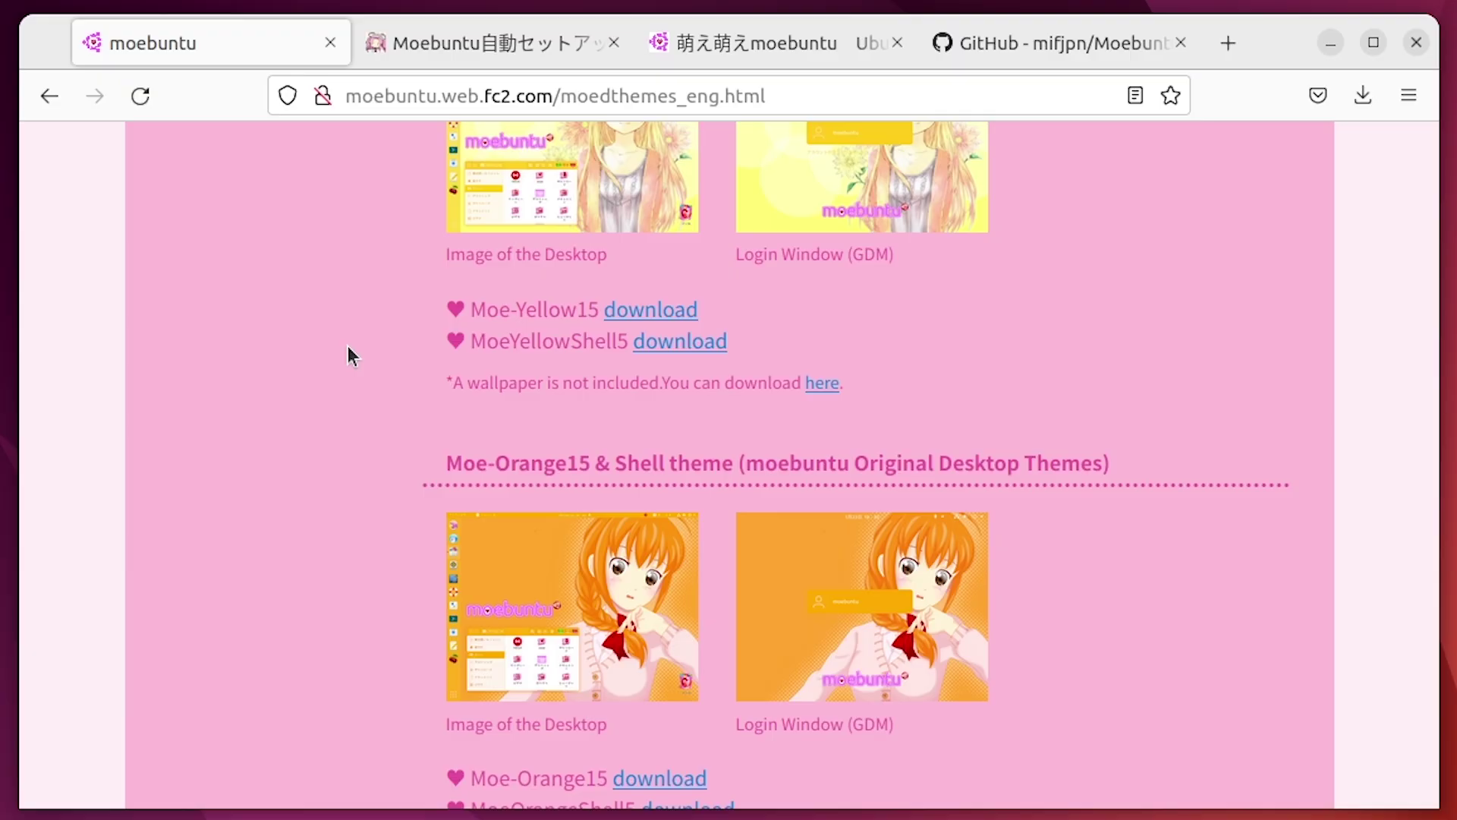
pyautogui.scroll(-15, 460, 403)
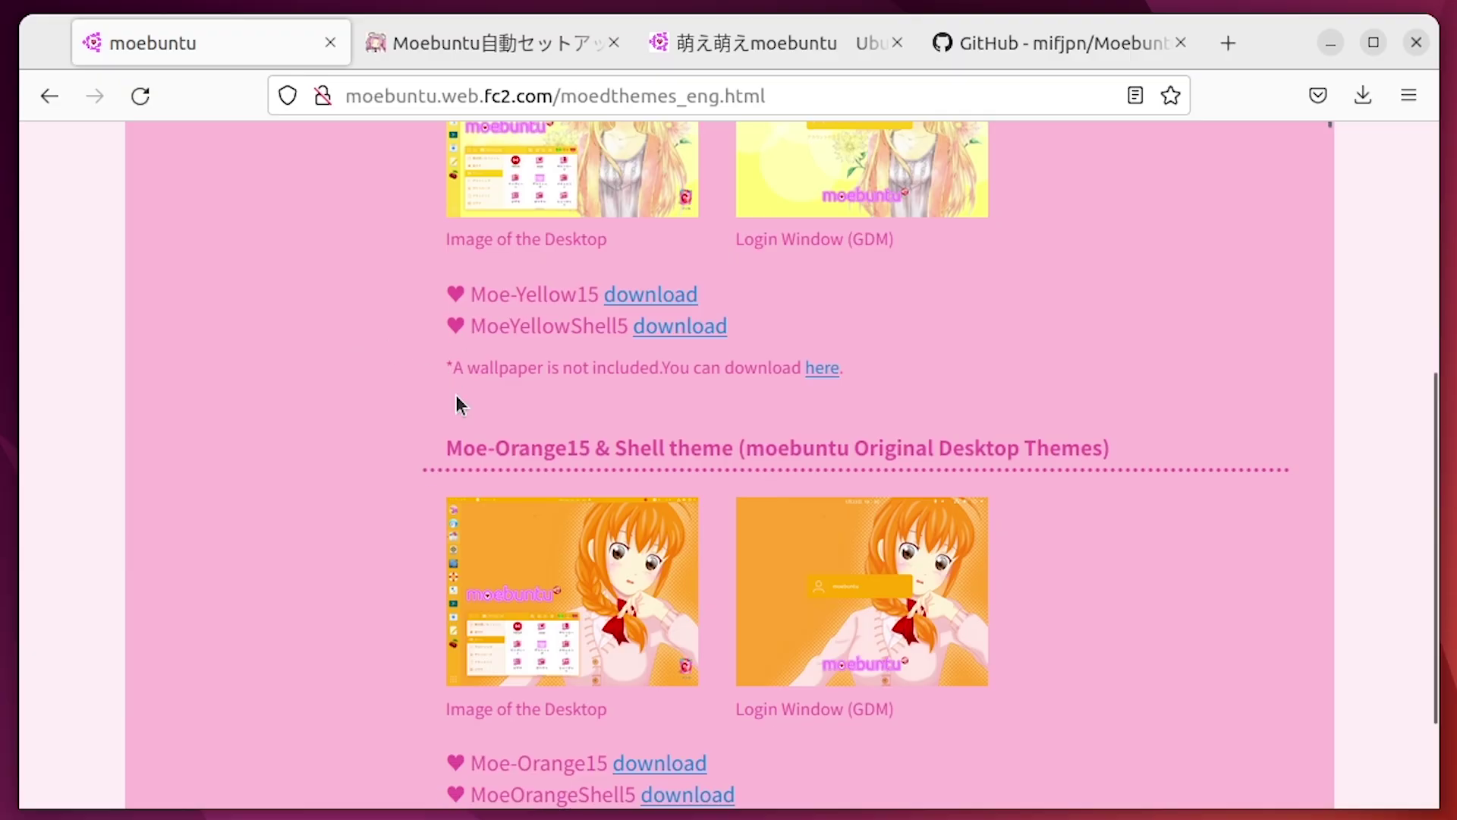
pyautogui.scroll(20, 452, 585)
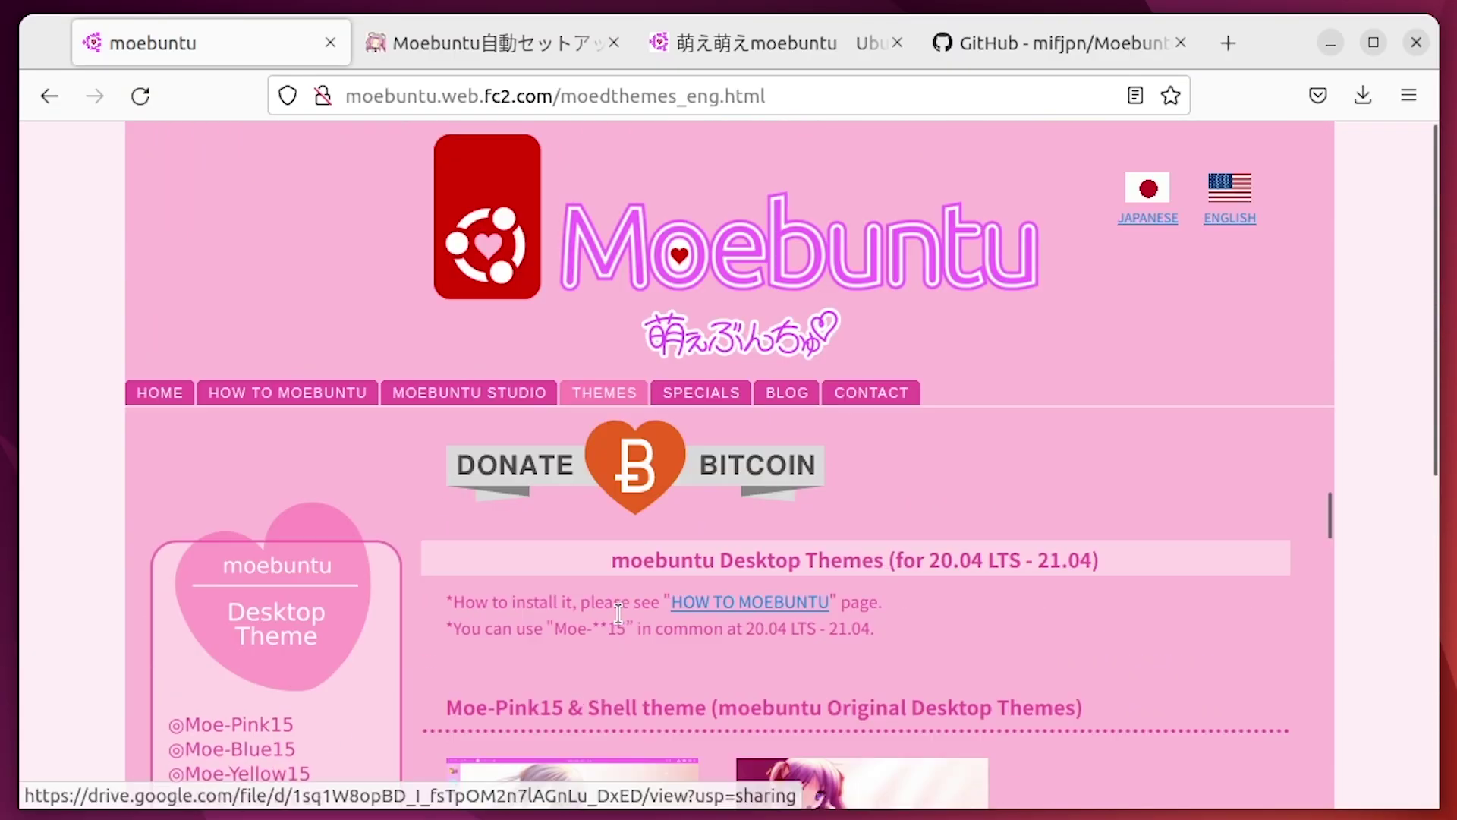
# Open the moebuntu Icon Themes page and jump to its Sound Themes section
pyautogui.moveTo(663, 392)
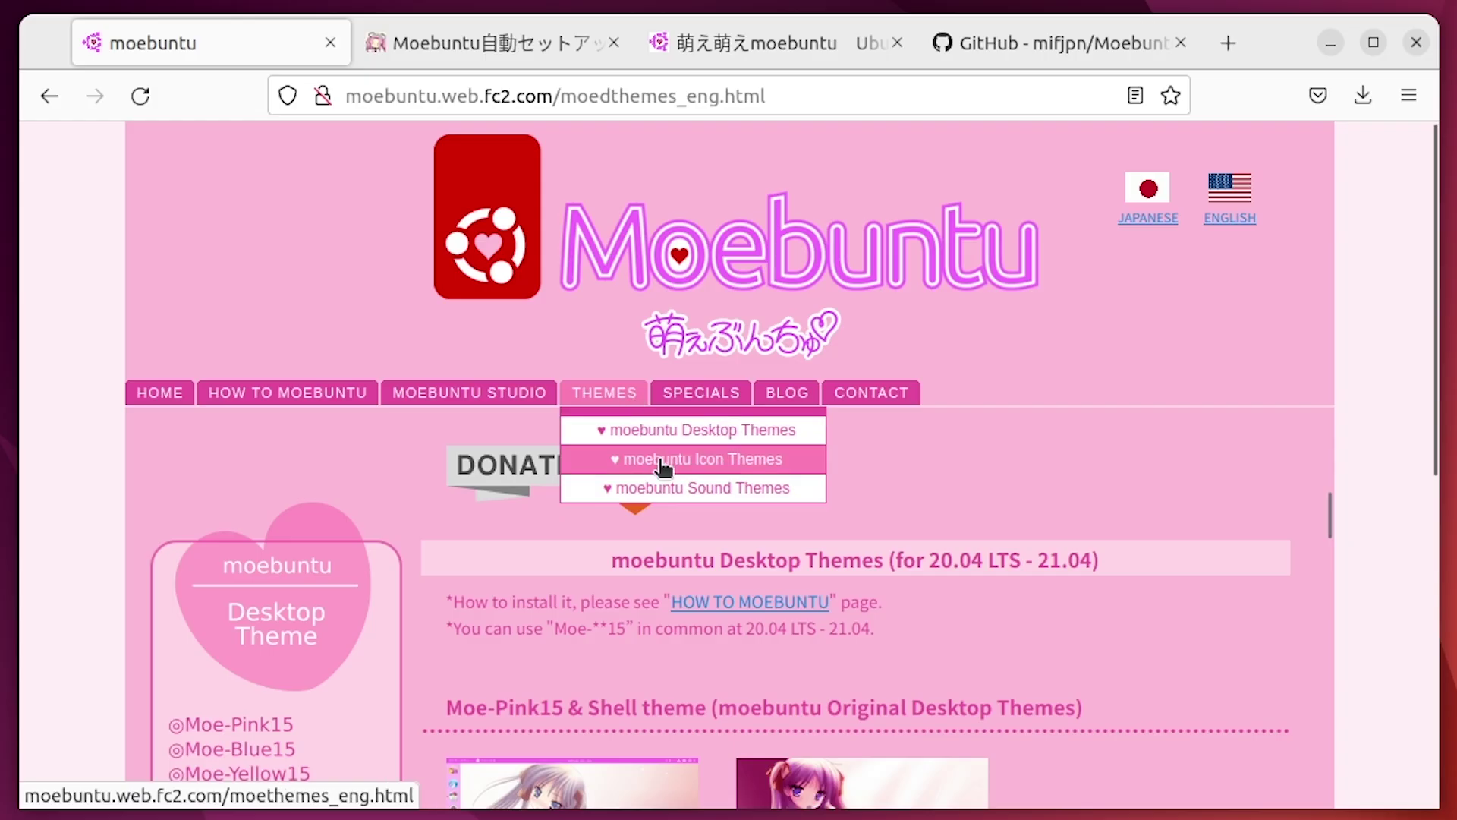
pyautogui.click(723, 461)
pyautogui.click(706, 488)
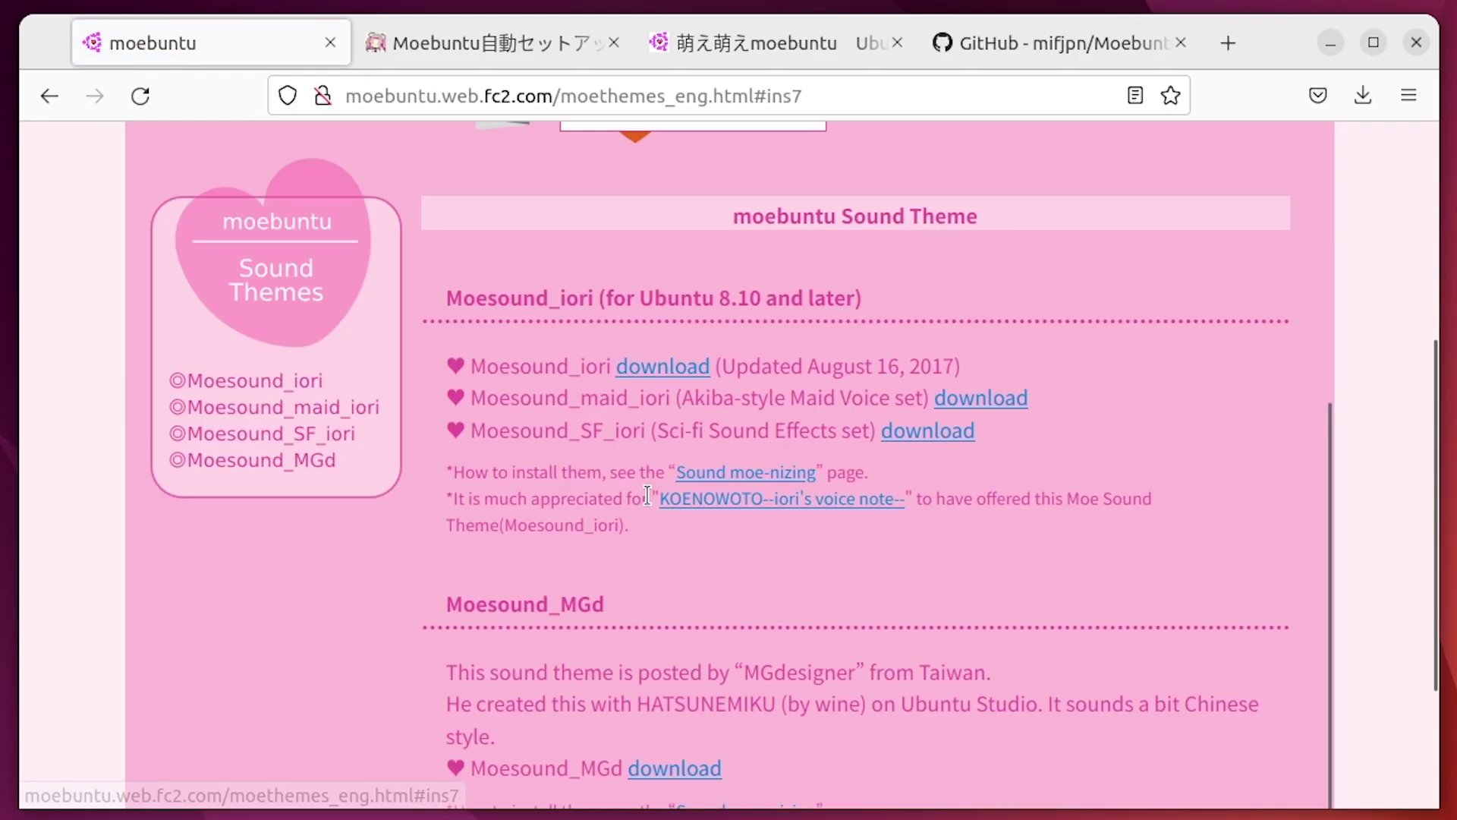
pyautogui.scroll(5, 723, 529)
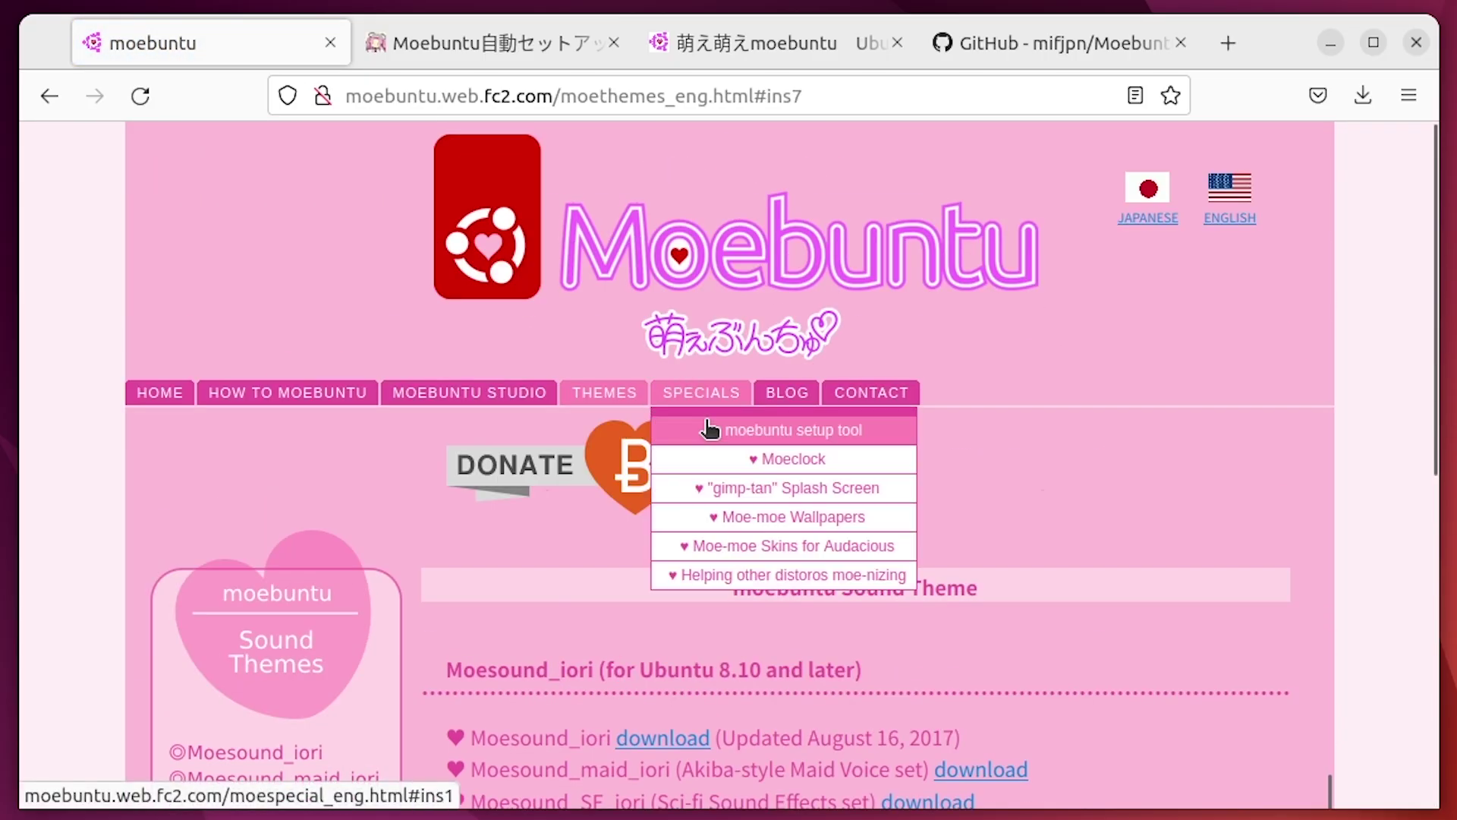
pyautogui.scroll(-1, 362, 611)
pyautogui.scroll(-5, 326, 494)
pyautogui.scroll(9, 780, 390)
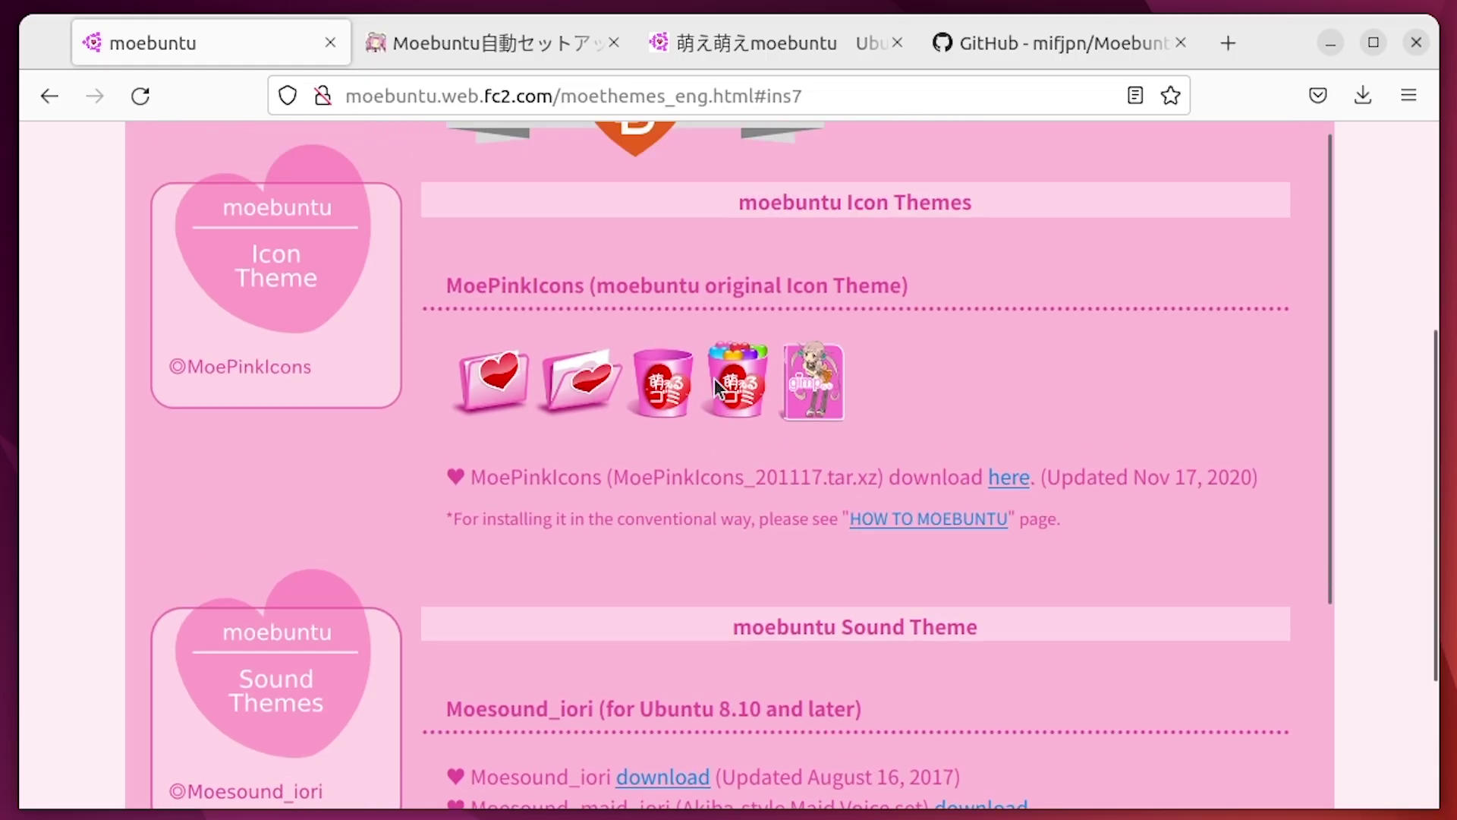
# Open SPECIALS > Moe-moe Wallpapers and scroll through the wallpaper sets
pyautogui.moveTo(688, 244)
pyautogui.click(713, 372)
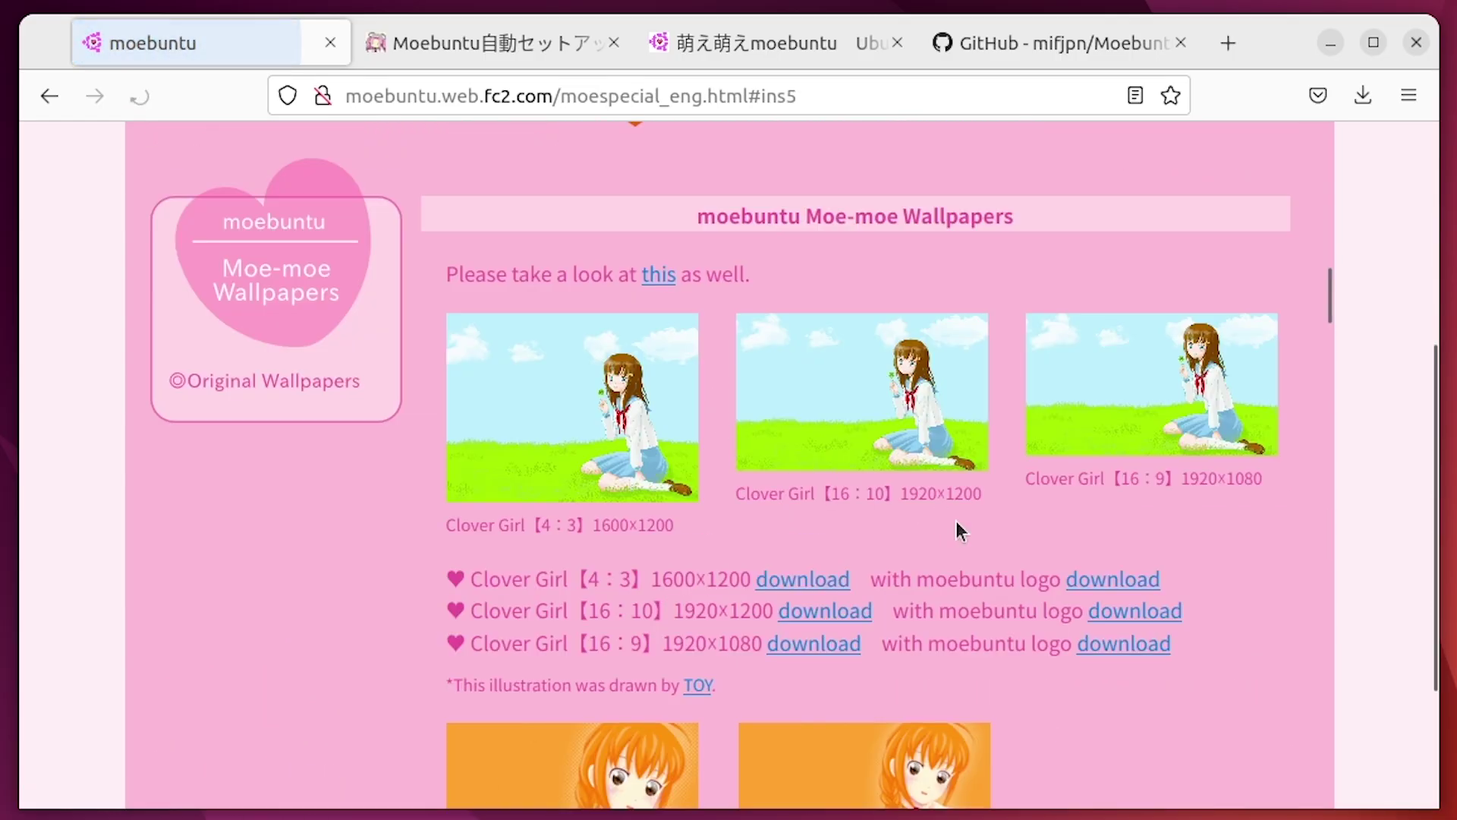
pyautogui.scroll(-8, 1365, 363)
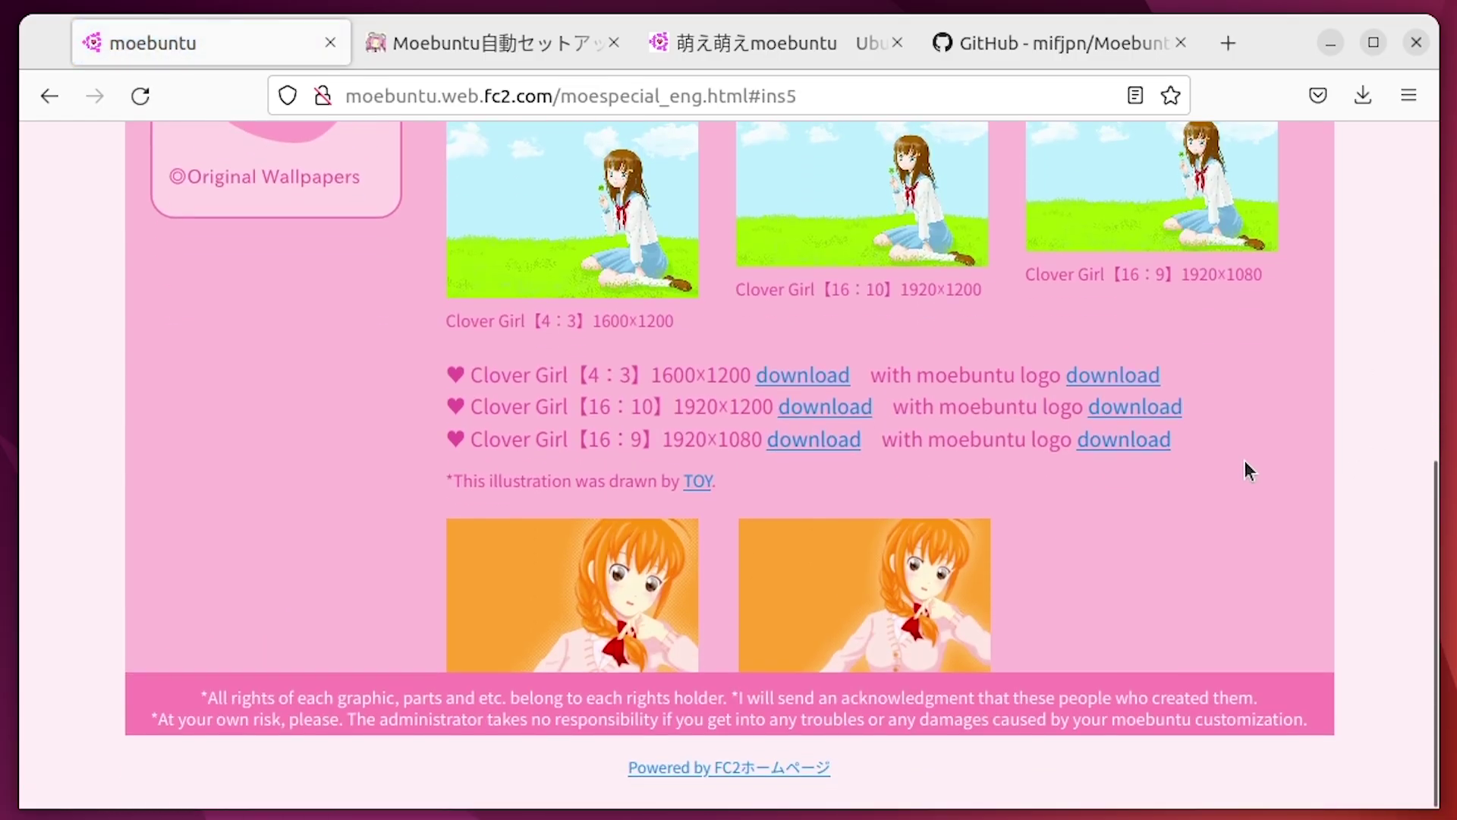
pyautogui.scroll(-20, 1249, 474)
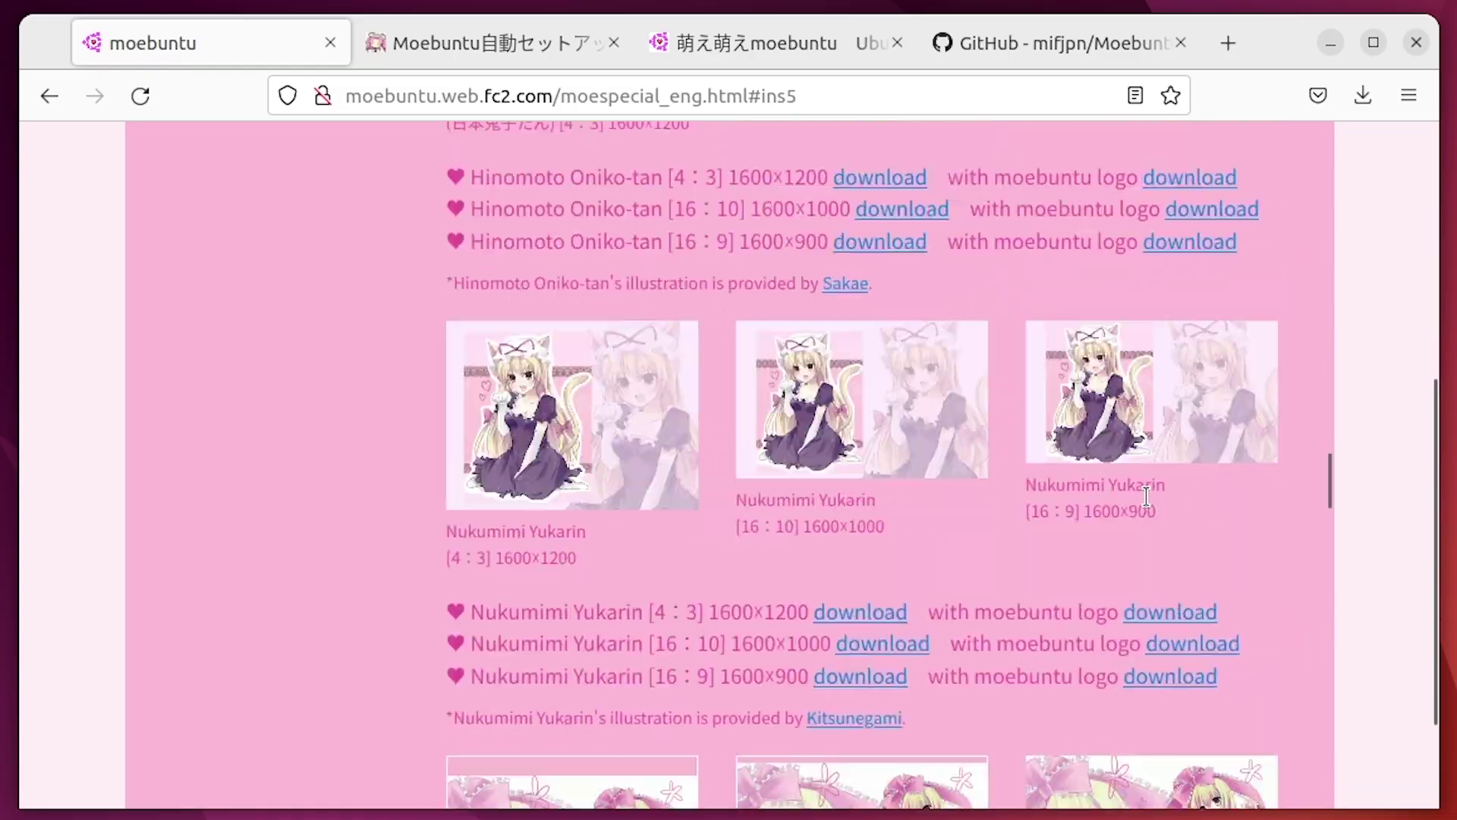
pyautogui.scroll(15, 1140, 566)
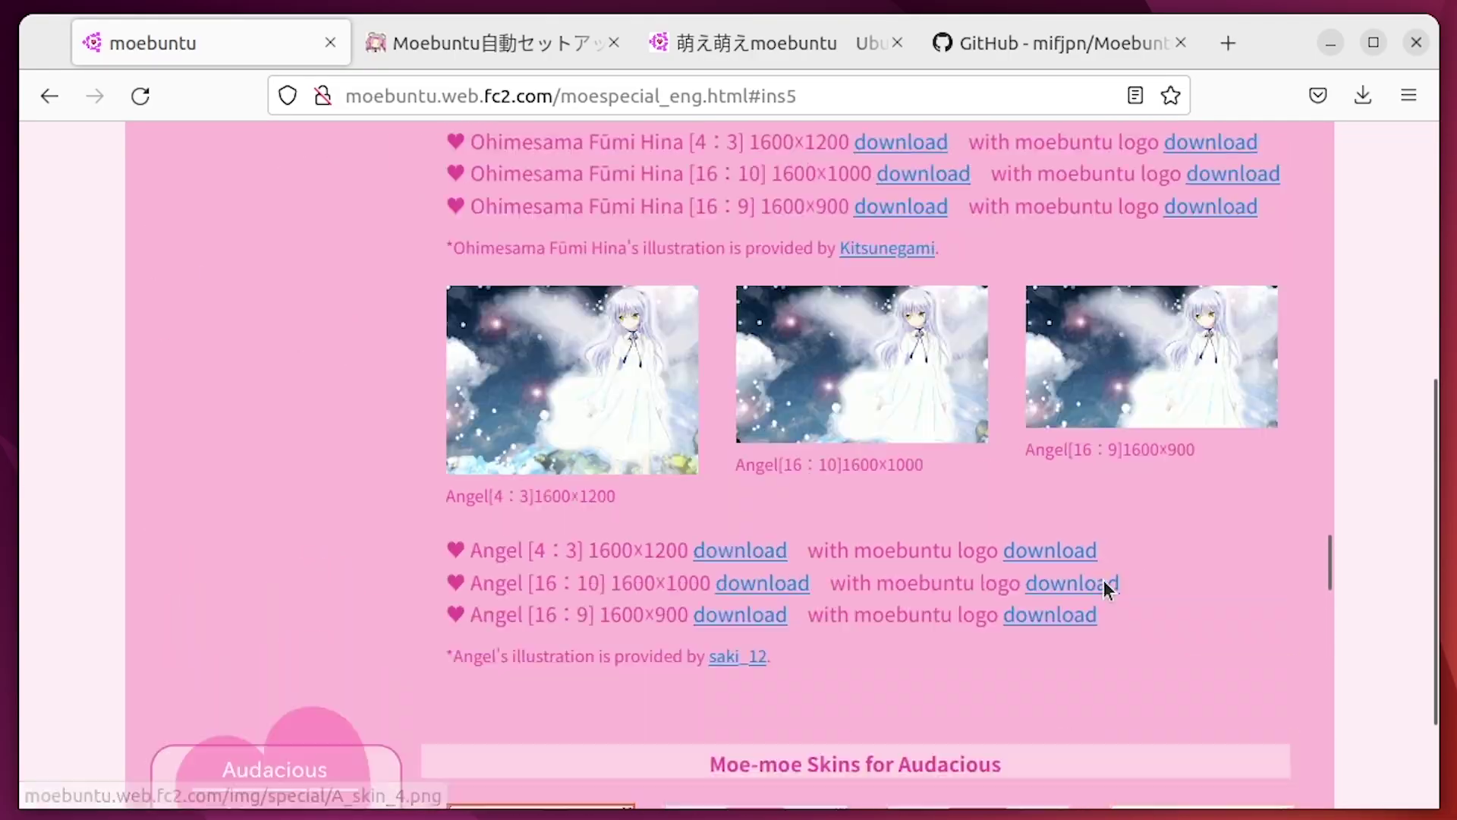
pyautogui.scroll(-5, 1117, 569)
pyautogui.scroll(-20, 1117, 571)
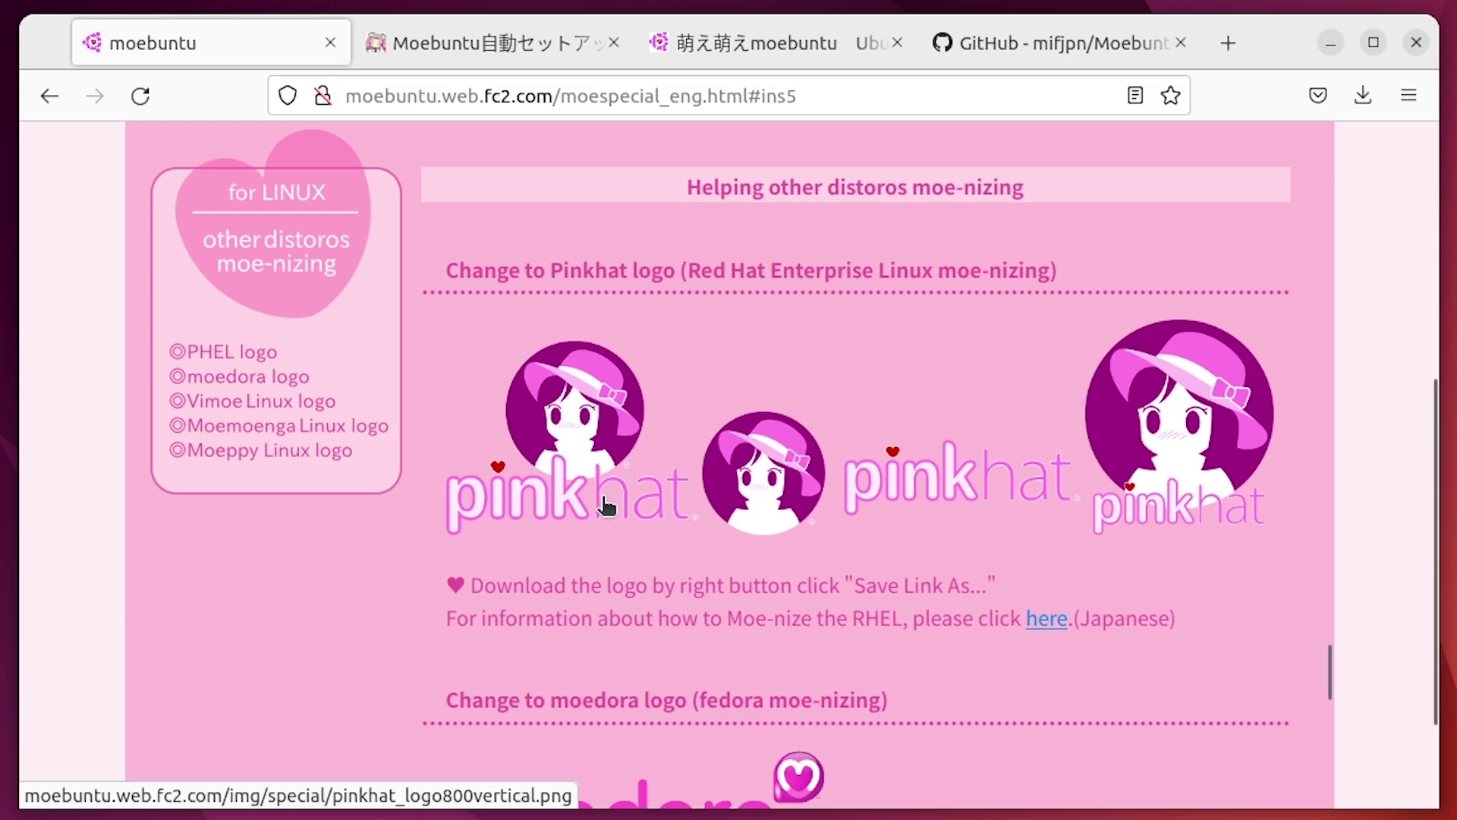
# Scroll through the moe-nized distro logos, then return to the Moebuntu home page
pyautogui.scroll(-8, 661, 524)
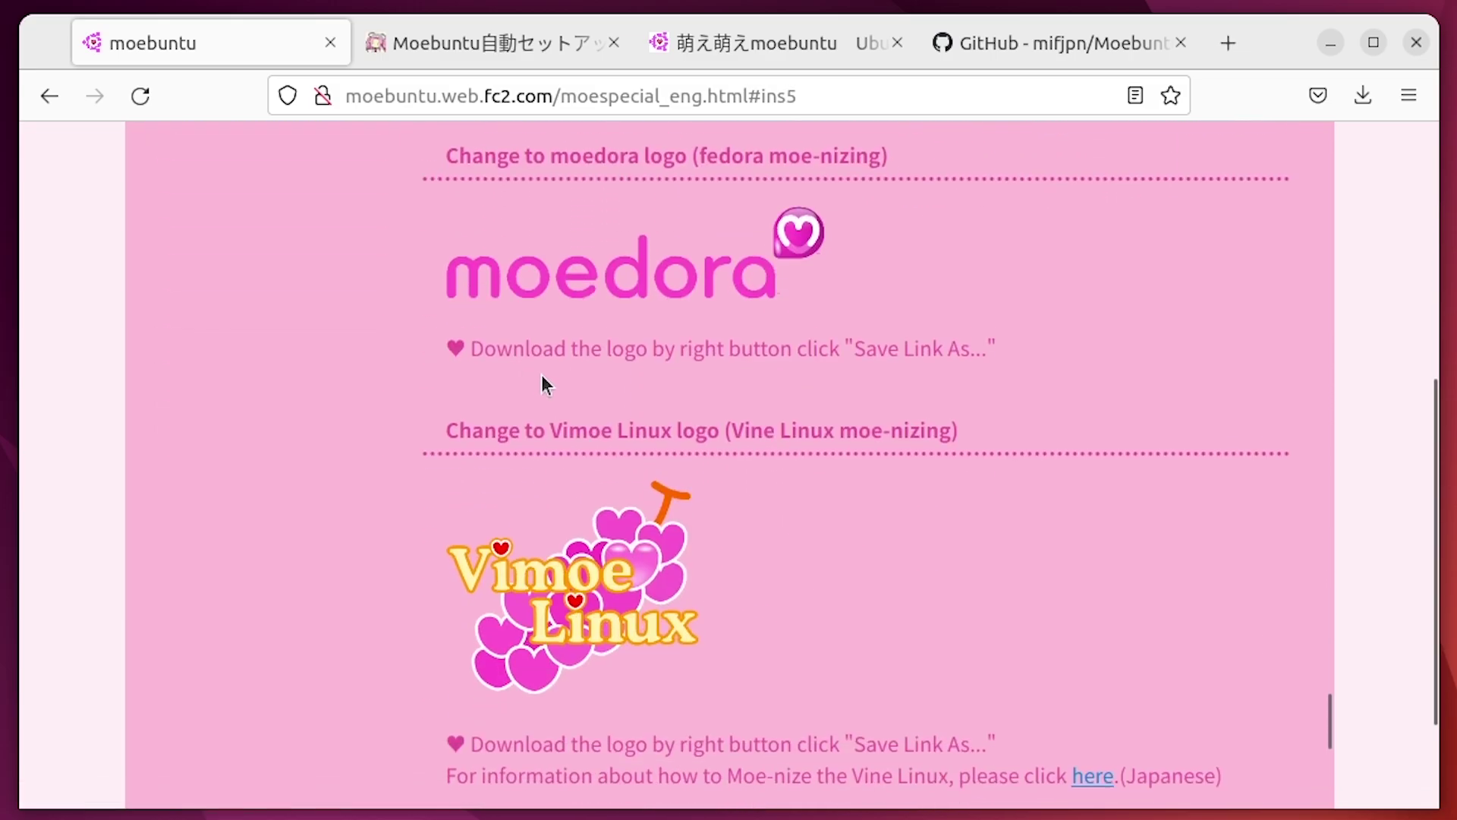
pyautogui.scroll(3, 543, 384)
pyautogui.scroll(-3, 586, 465)
pyautogui.moveTo(745, 432); pyautogui.dragTo(895, 498)
pyautogui.scroll(-5, 789, 565)
pyautogui.click(983, 535)
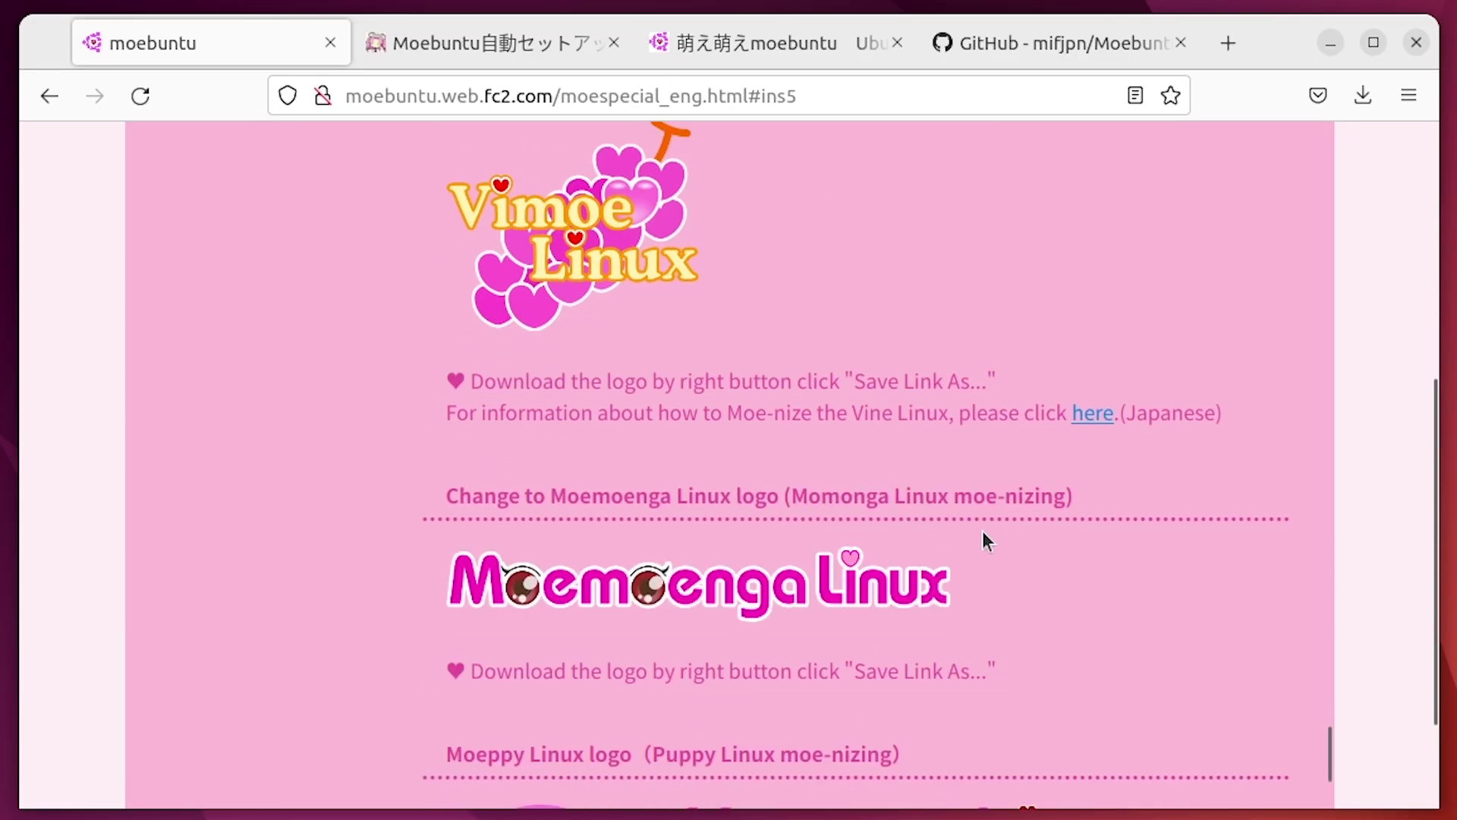
pyautogui.scroll(2, 570, 335)
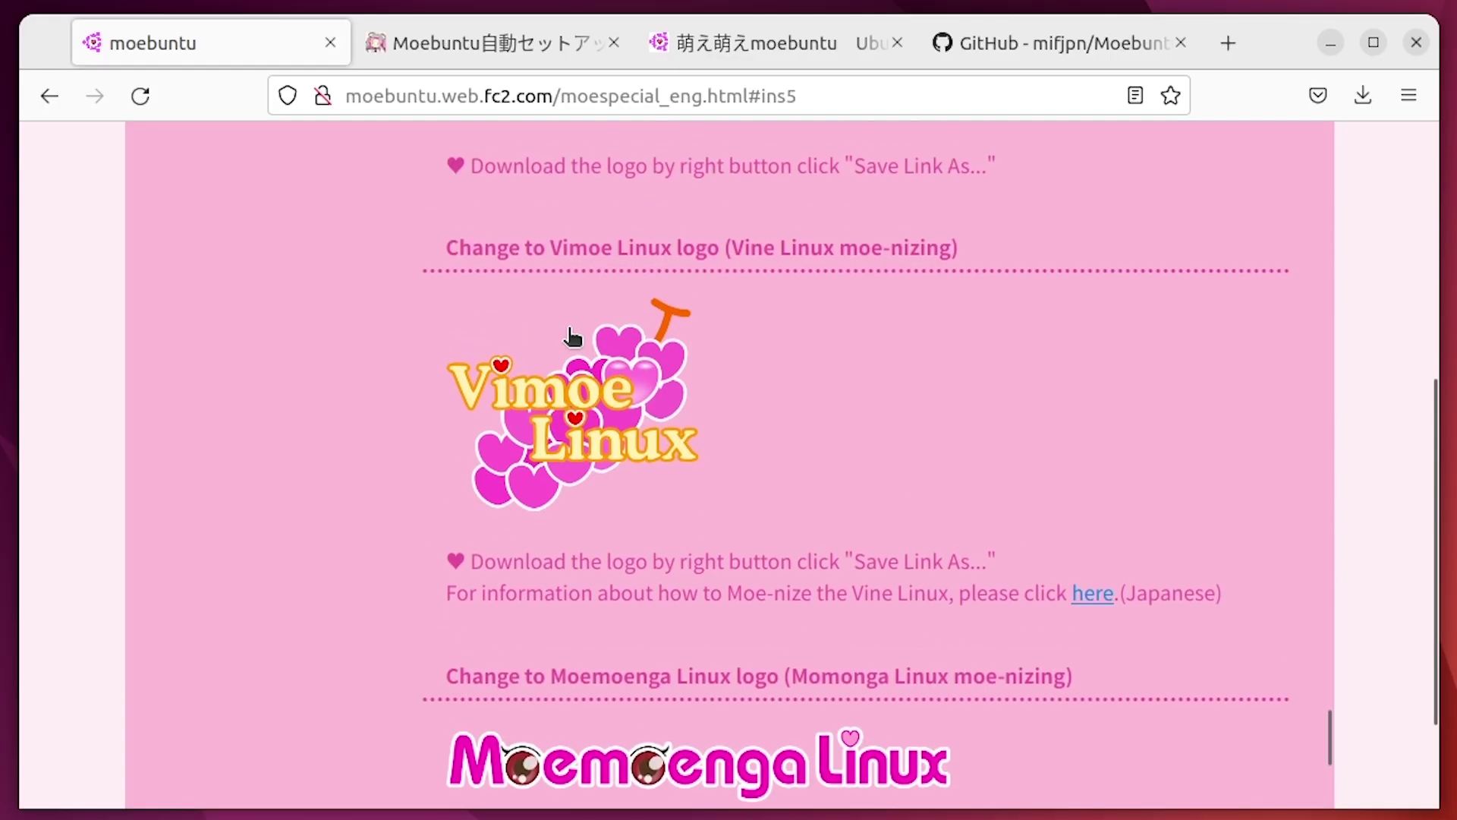
pyautogui.scroll(-2, 609, 575)
pyautogui.scroll(-7, 764, 433)
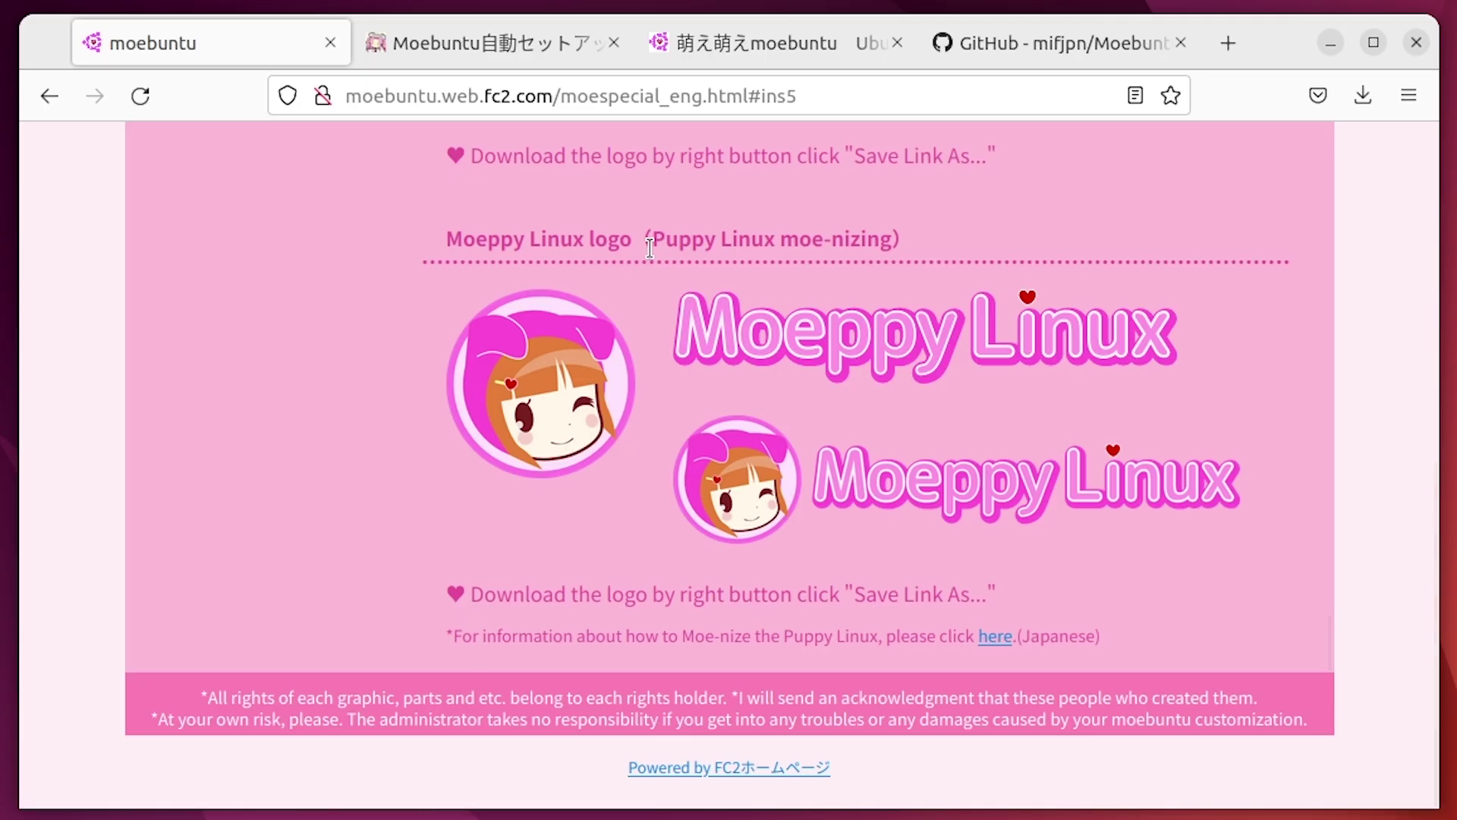
pyautogui.scroll(15, 1346, 526)
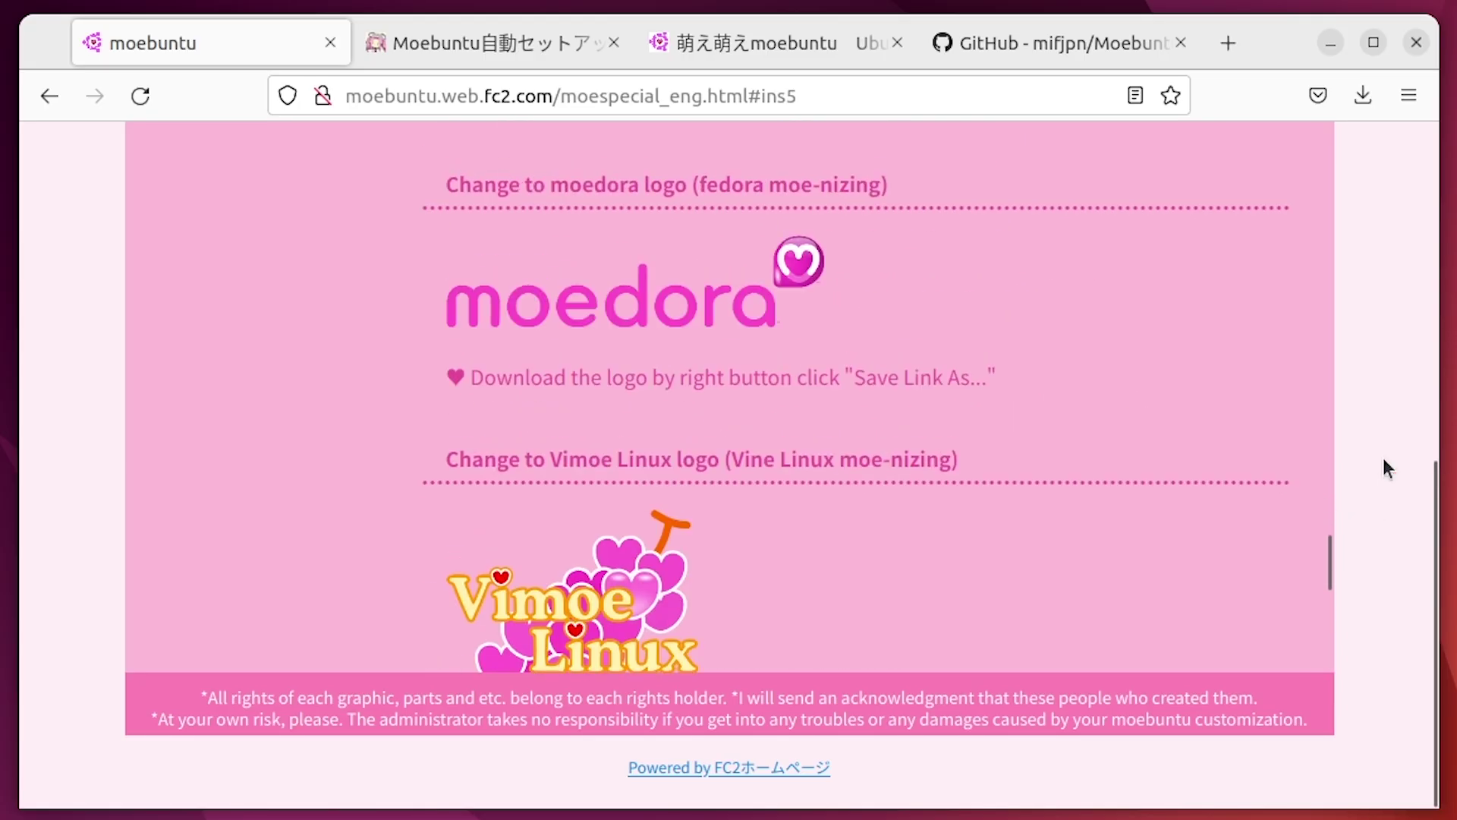
pyautogui.moveTo(709, 390)
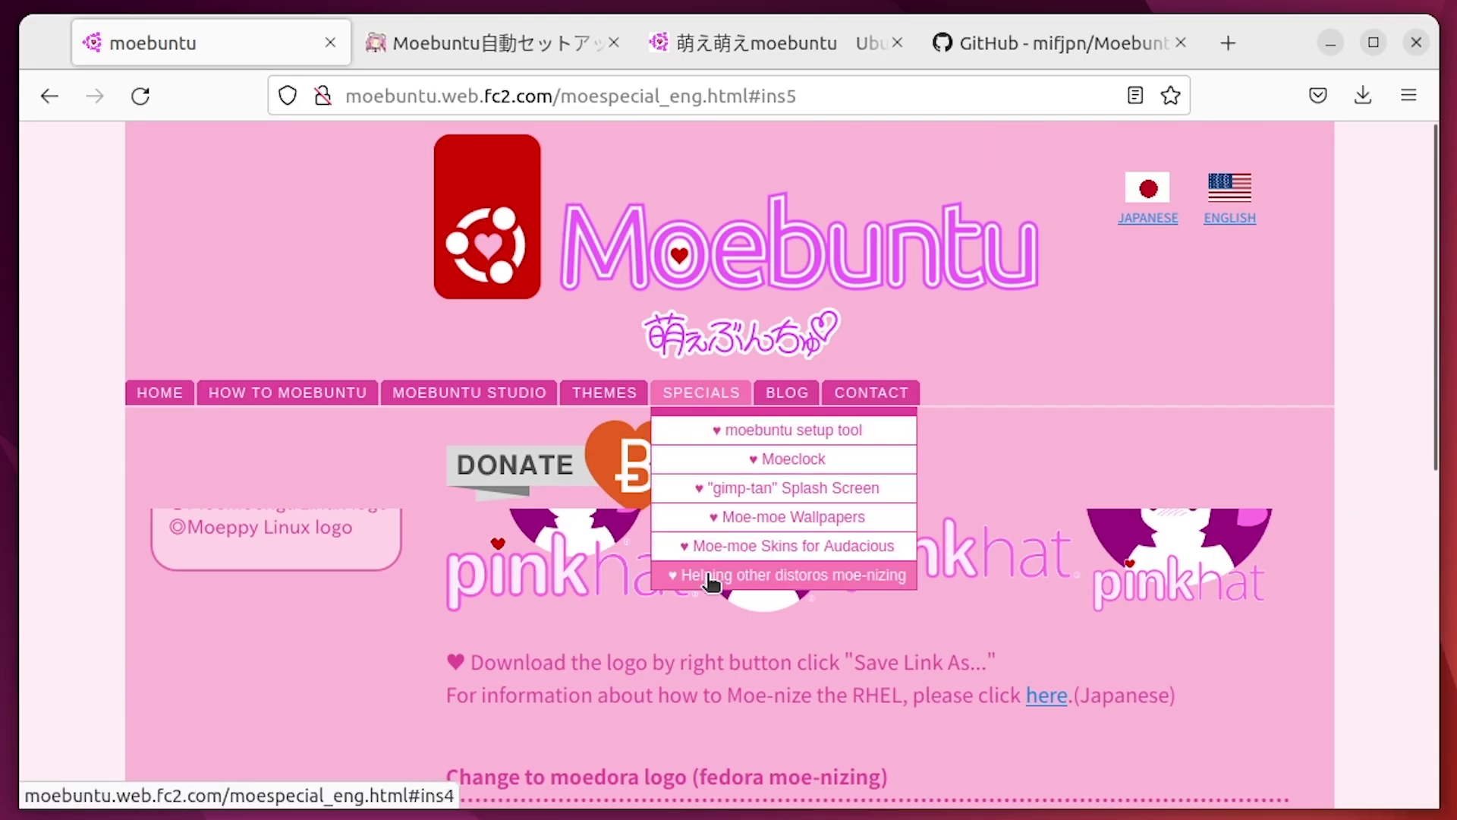
pyautogui.click(441, 228)
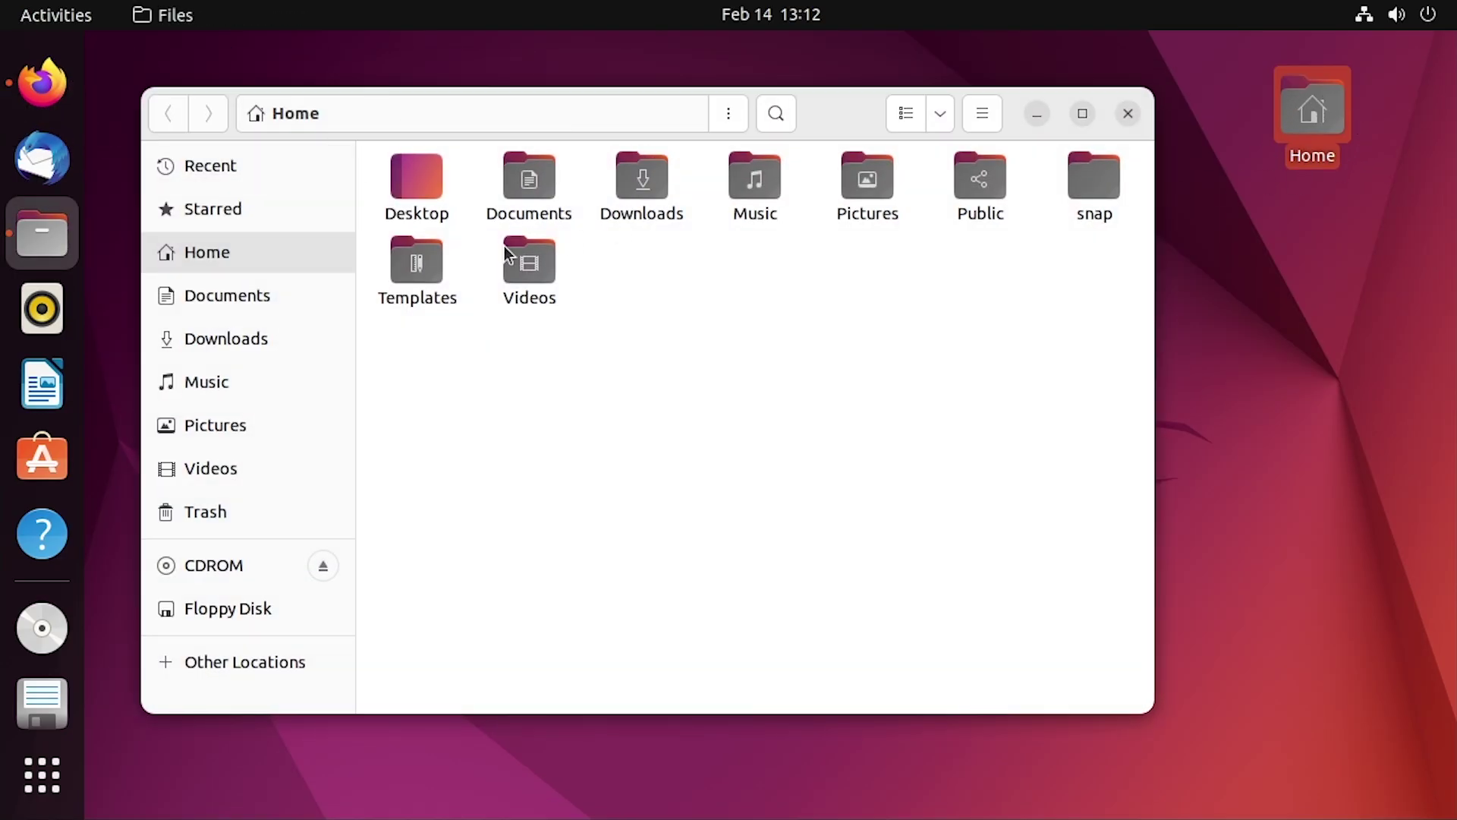
# Open the Downloads folder in Files
pyautogui.click(253, 334)
pyautogui.moveTo(391, 304); pyautogui.dragTo(513, 146)
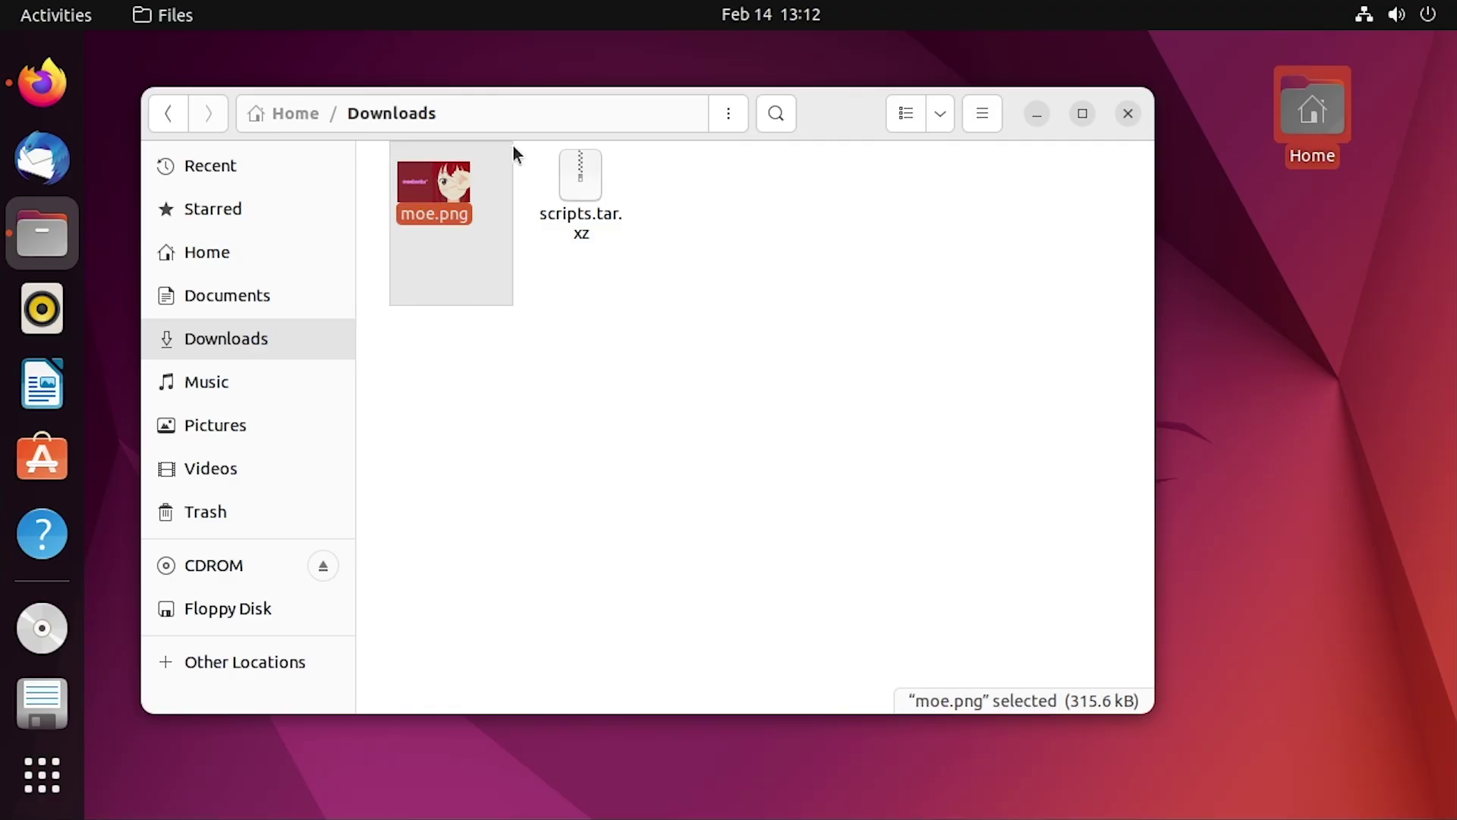
pyautogui.click(380, 186)
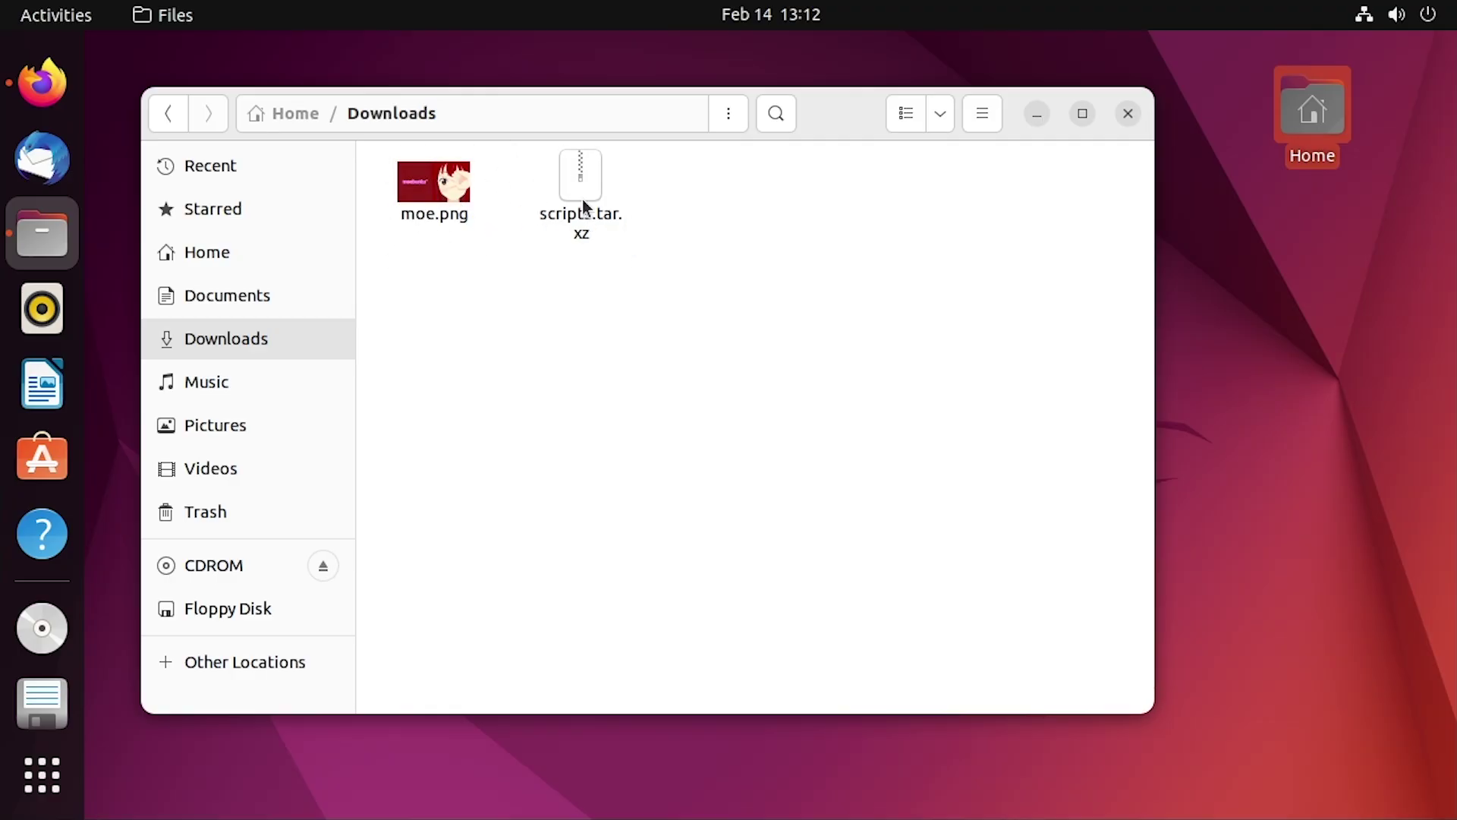
# Extract scripts.tar.xz into Downloads and open the extracted scripts folder
pyautogui.doubleClick(580, 176)
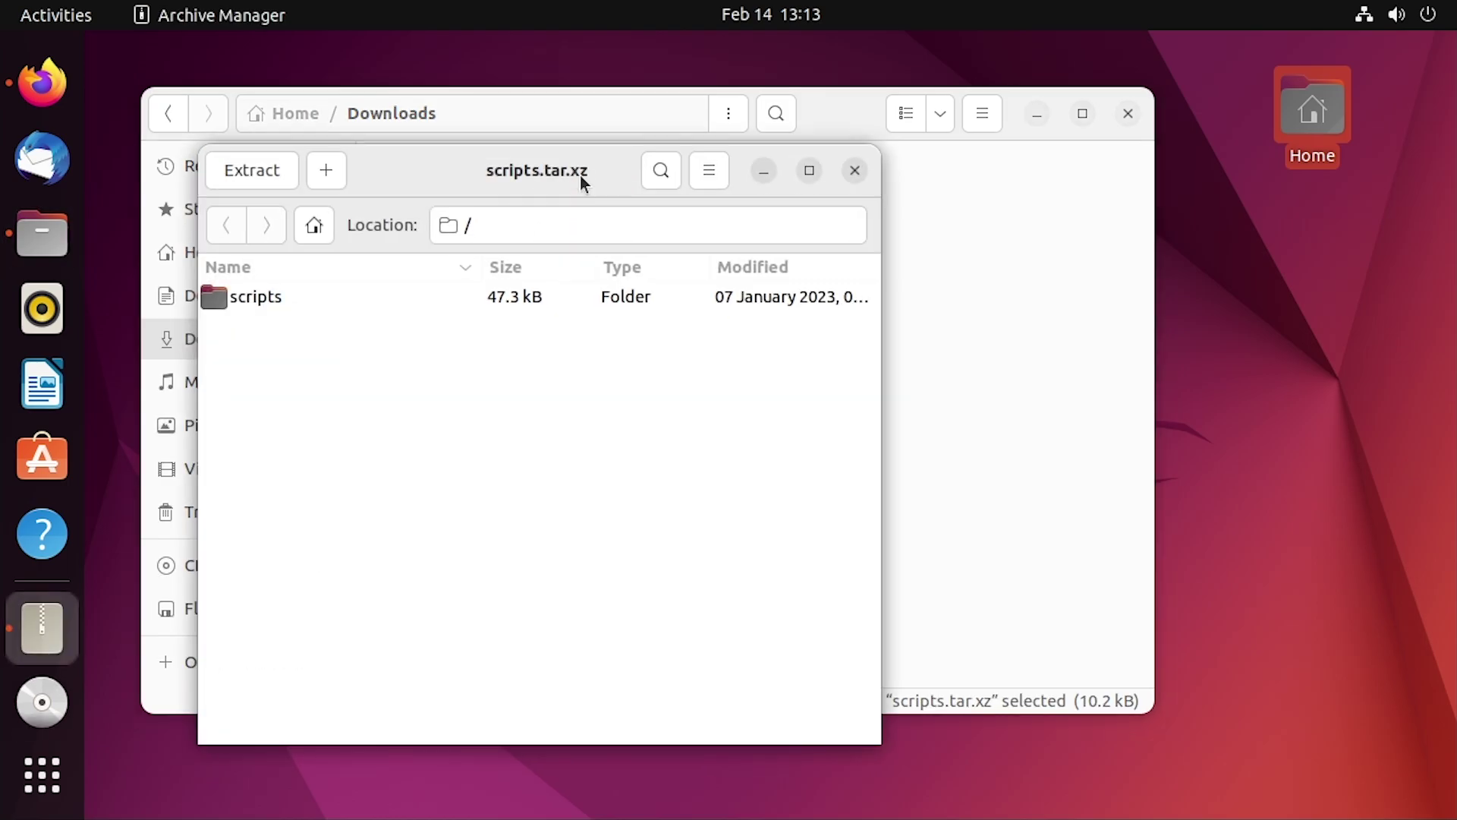
pyautogui.click(271, 175)
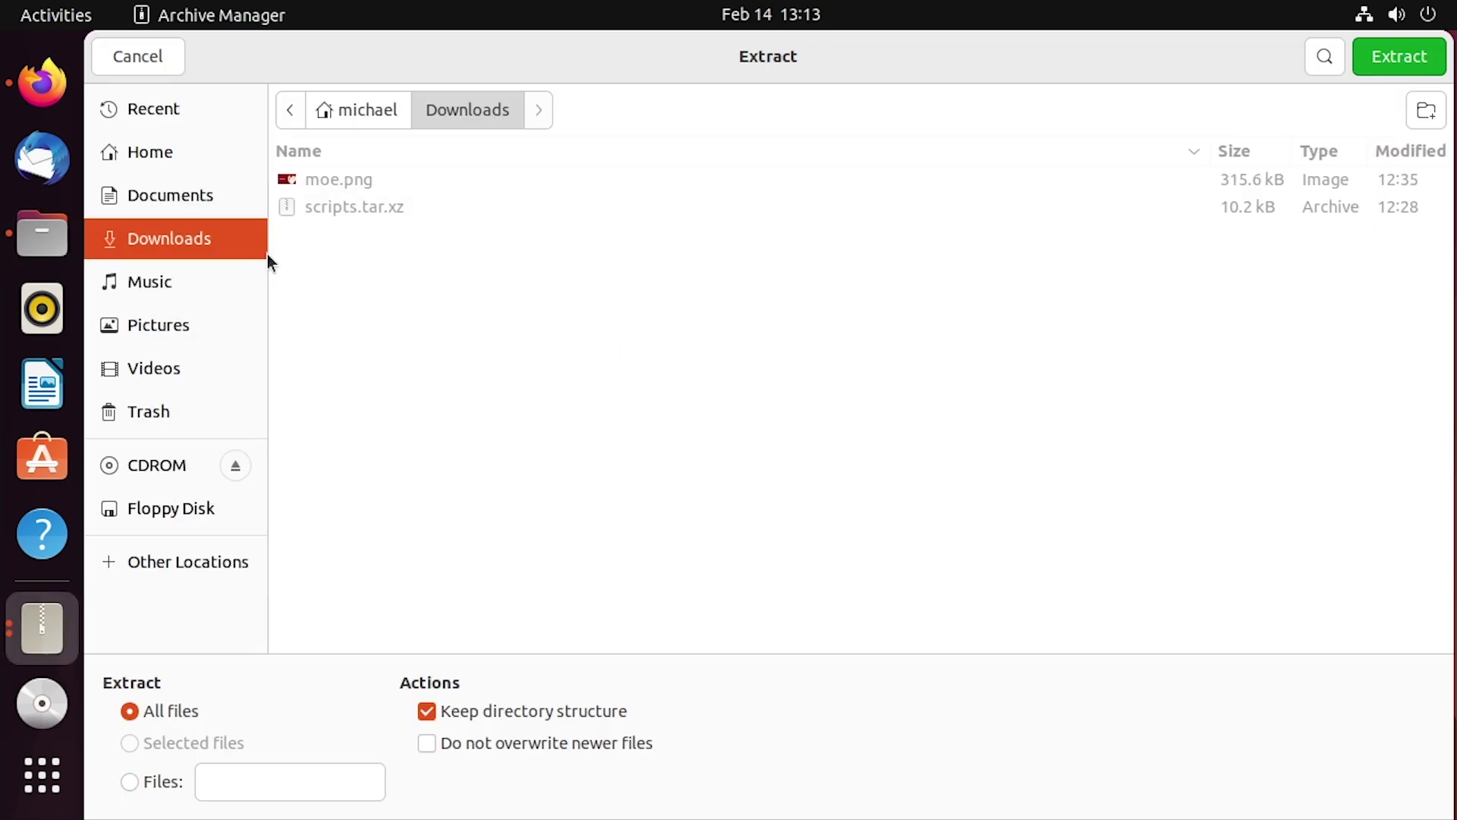
pyautogui.click(1402, 60)
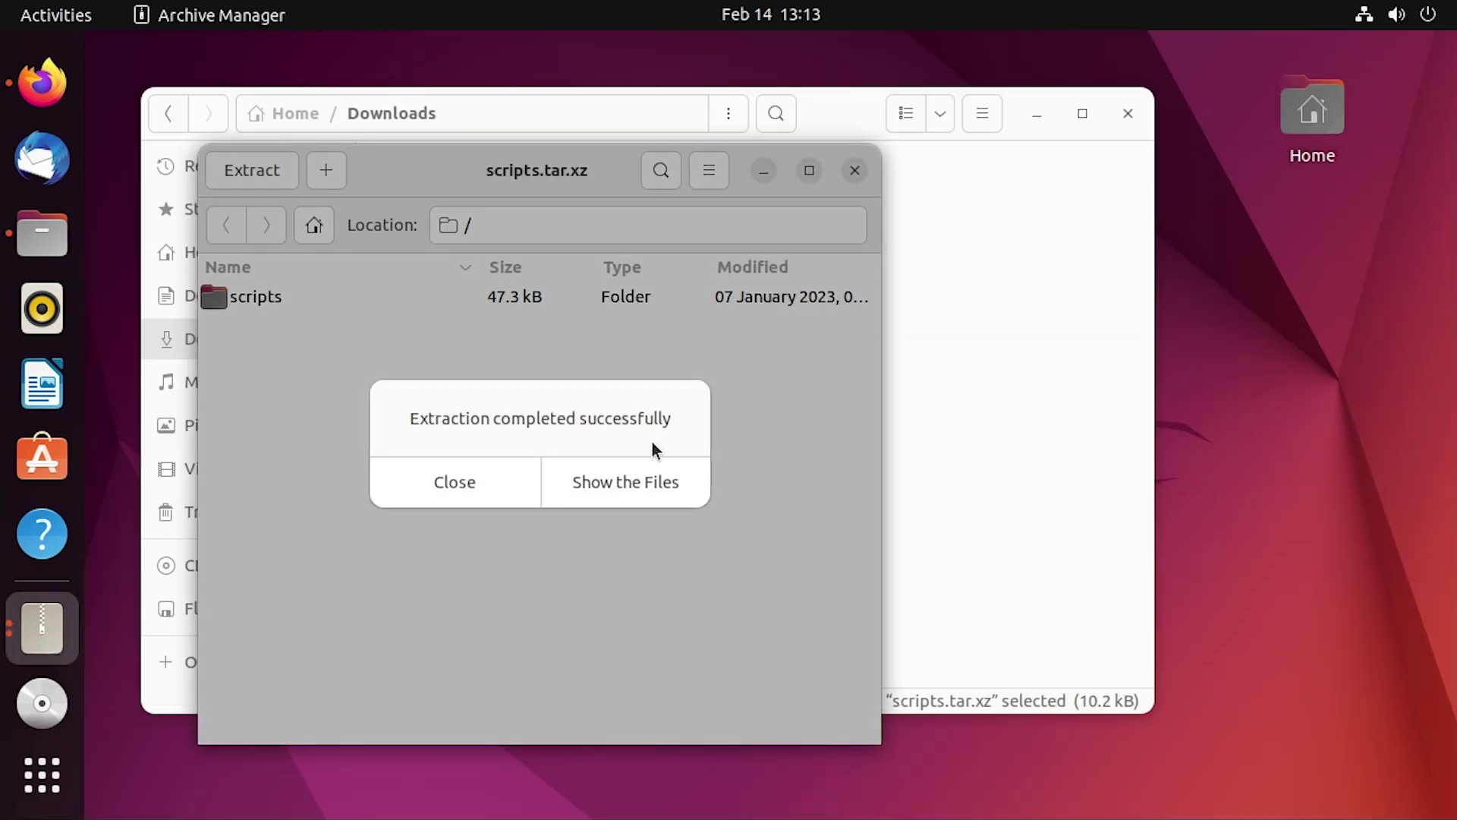
pyautogui.click(642, 495)
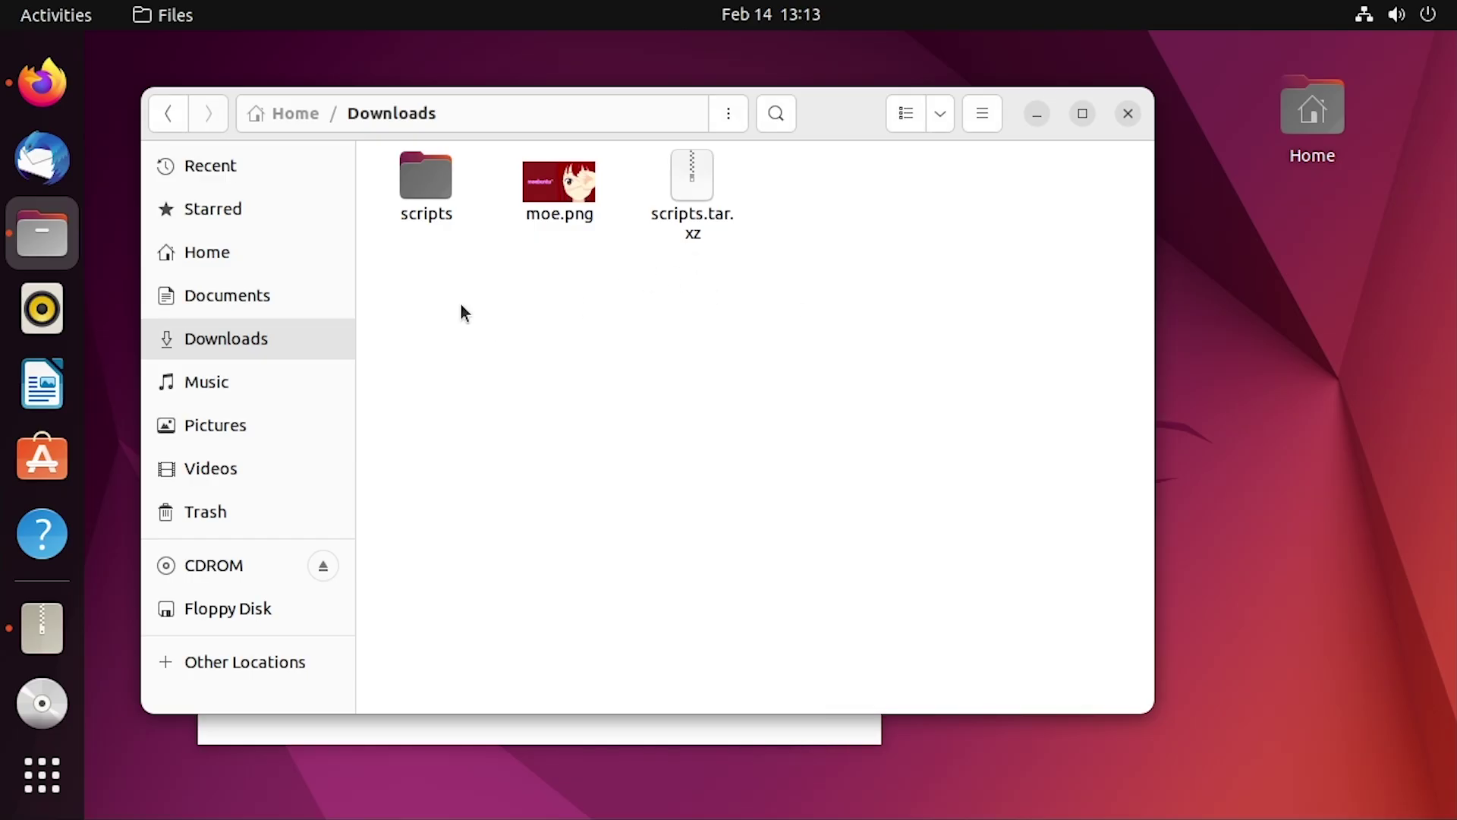
pyautogui.doubleClick(434, 171)
pyautogui.click(758, 741)
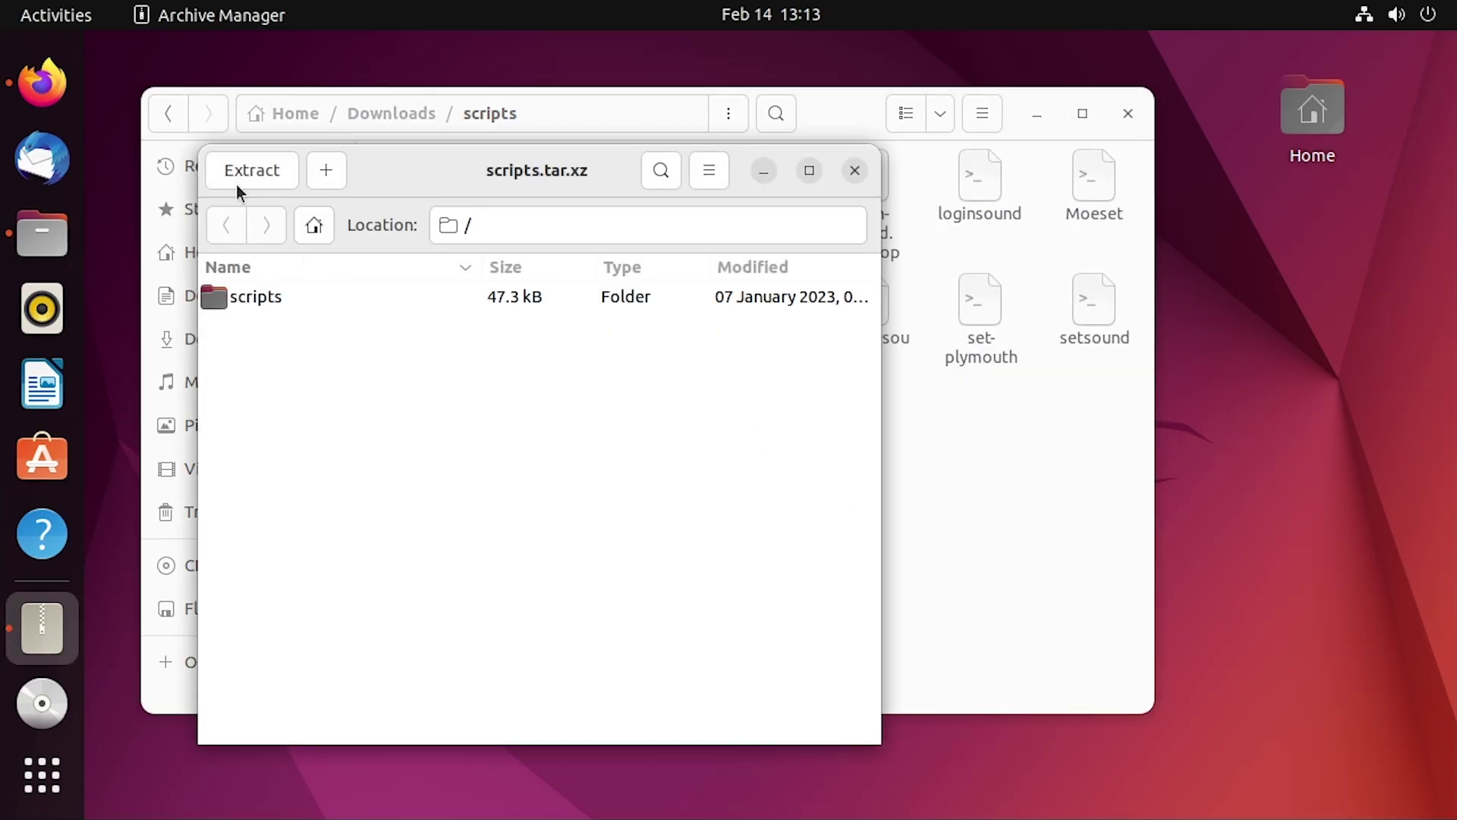
pyautogui.click(898, 198)
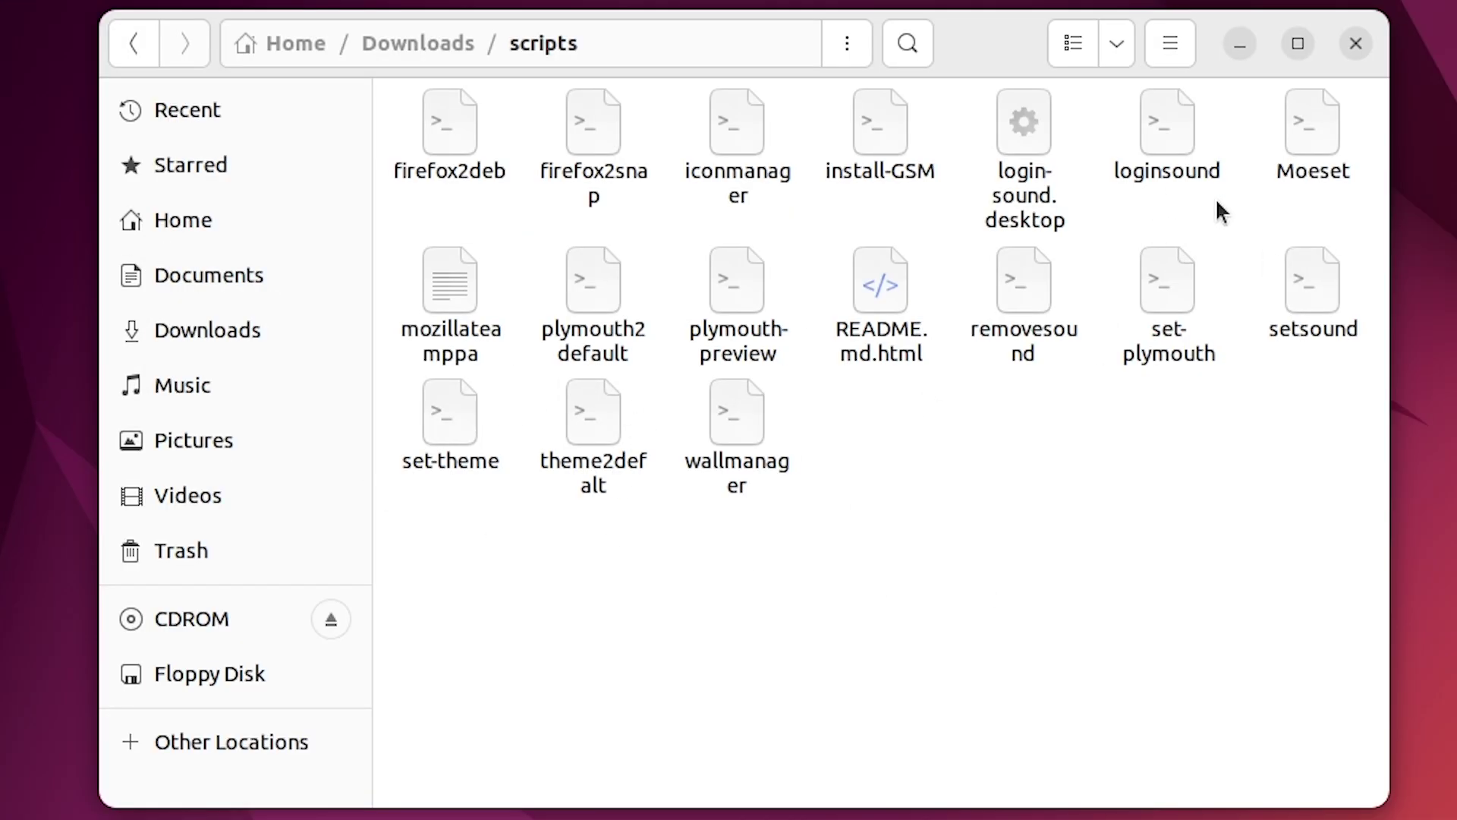
# Run the Moeset script as a program and choose option 1 (base setting) in the helper menu
pyautogui.moveTo(1049, 236); pyautogui.dragTo(1132, 180)
pyautogui.moveTo(1362, 129); pyautogui.dragTo(1405, 85)
pyautogui.rightClick(1318, 134)
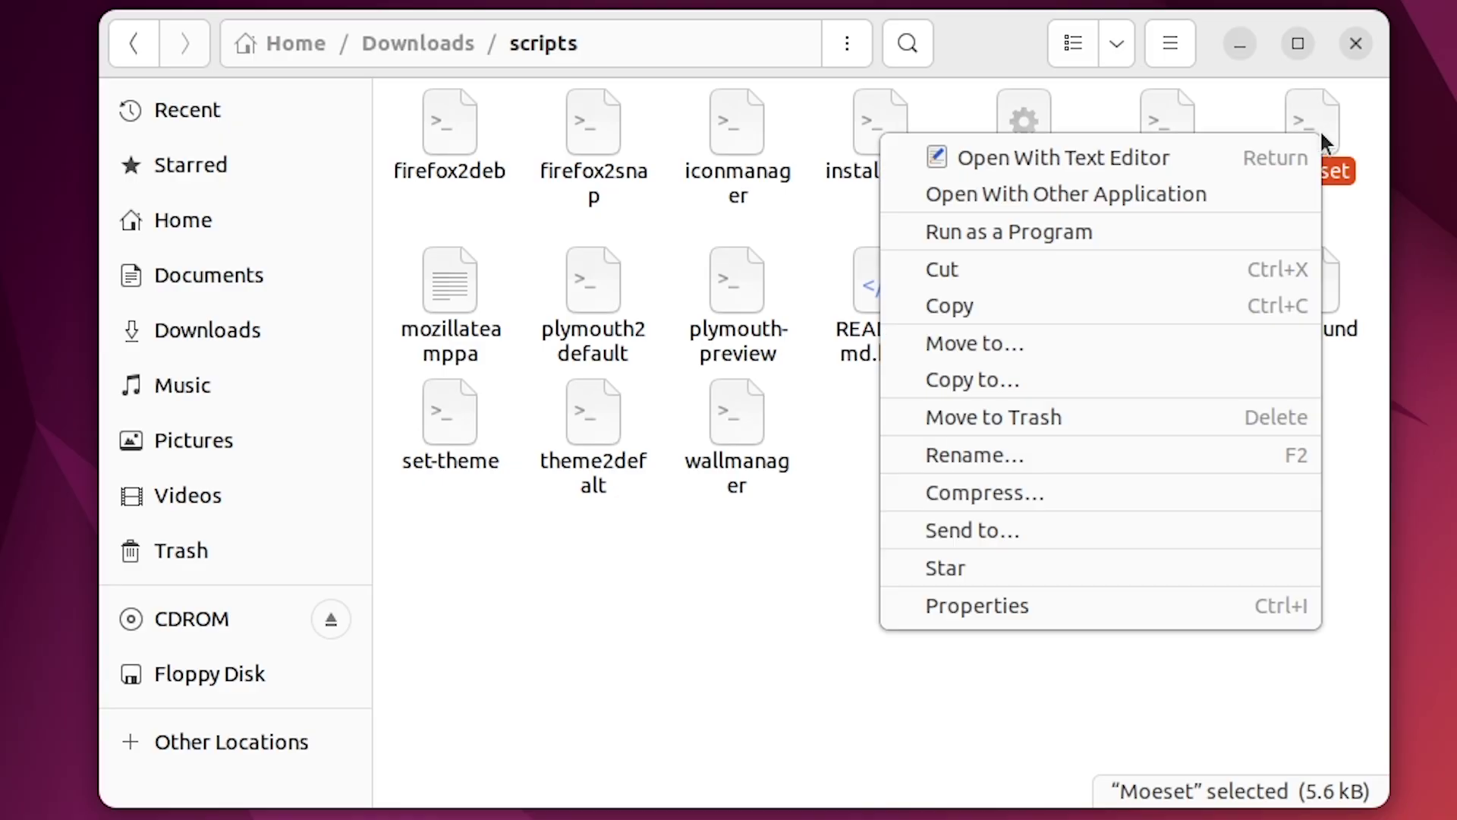
pyautogui.click(1113, 229)
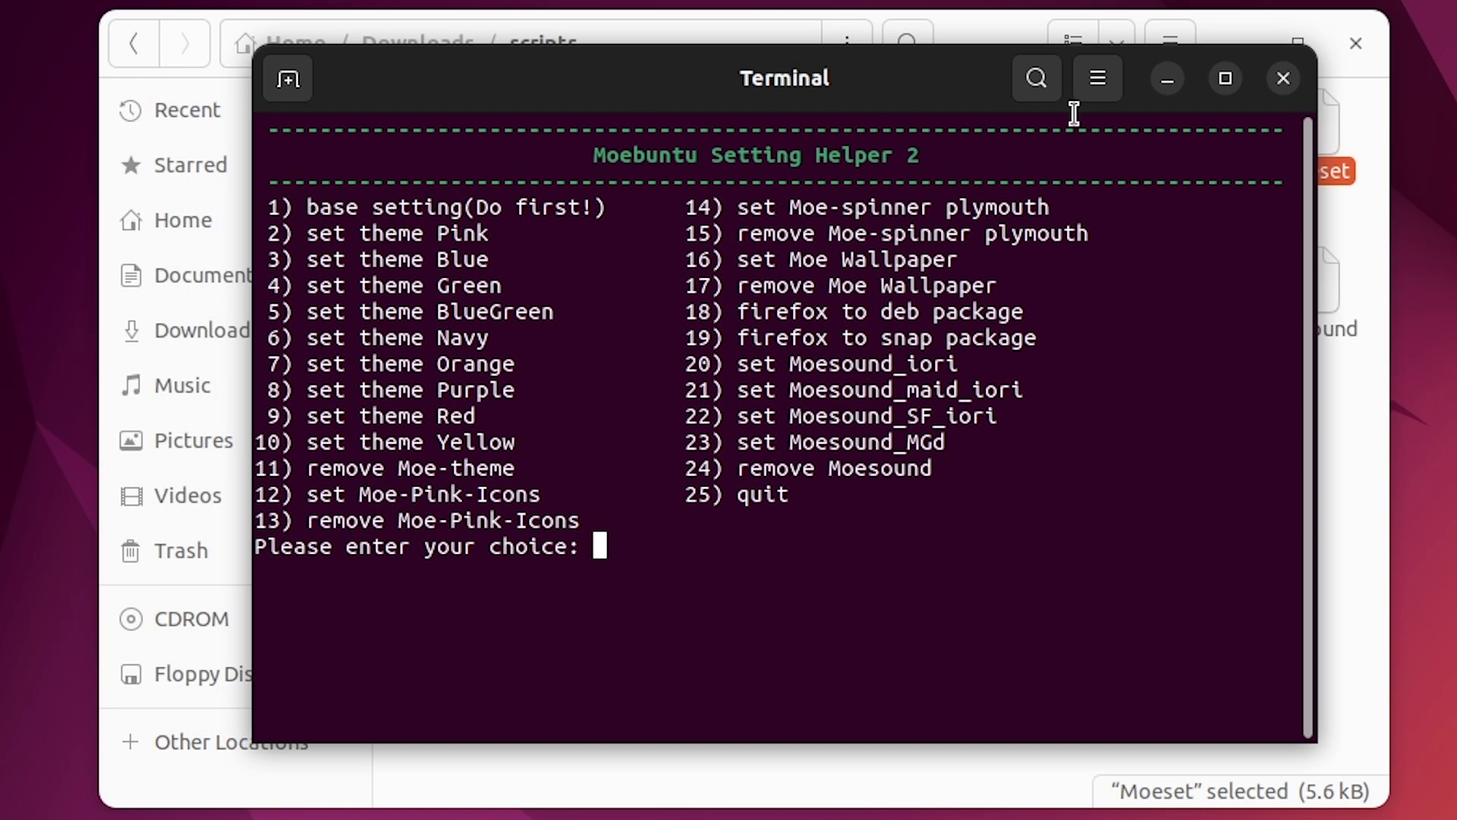
pyautogui.click(1239, 38)
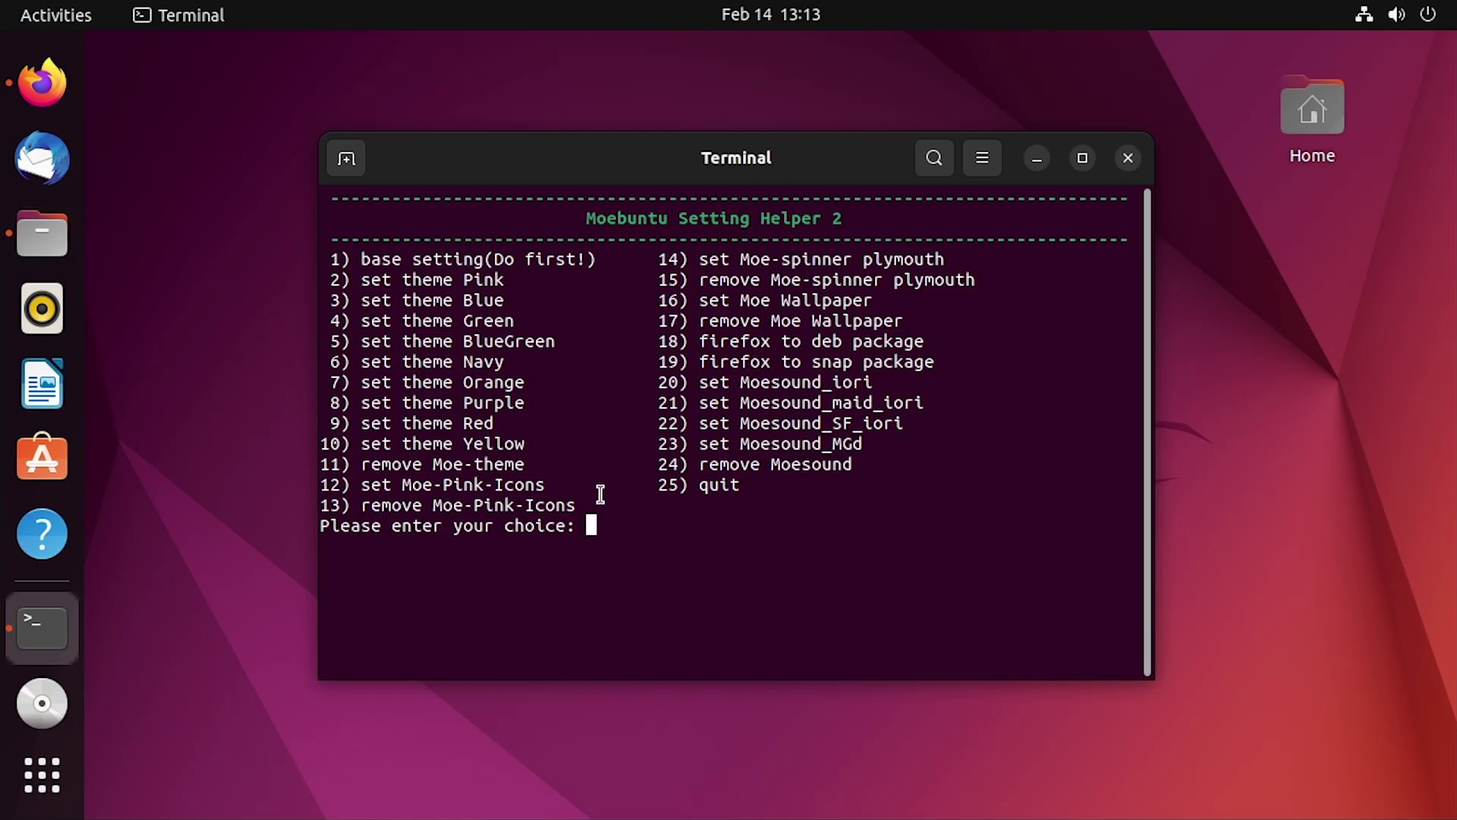
pyautogui.write('1')
pyautogui.press('Return')
pyautogui.press('Return')
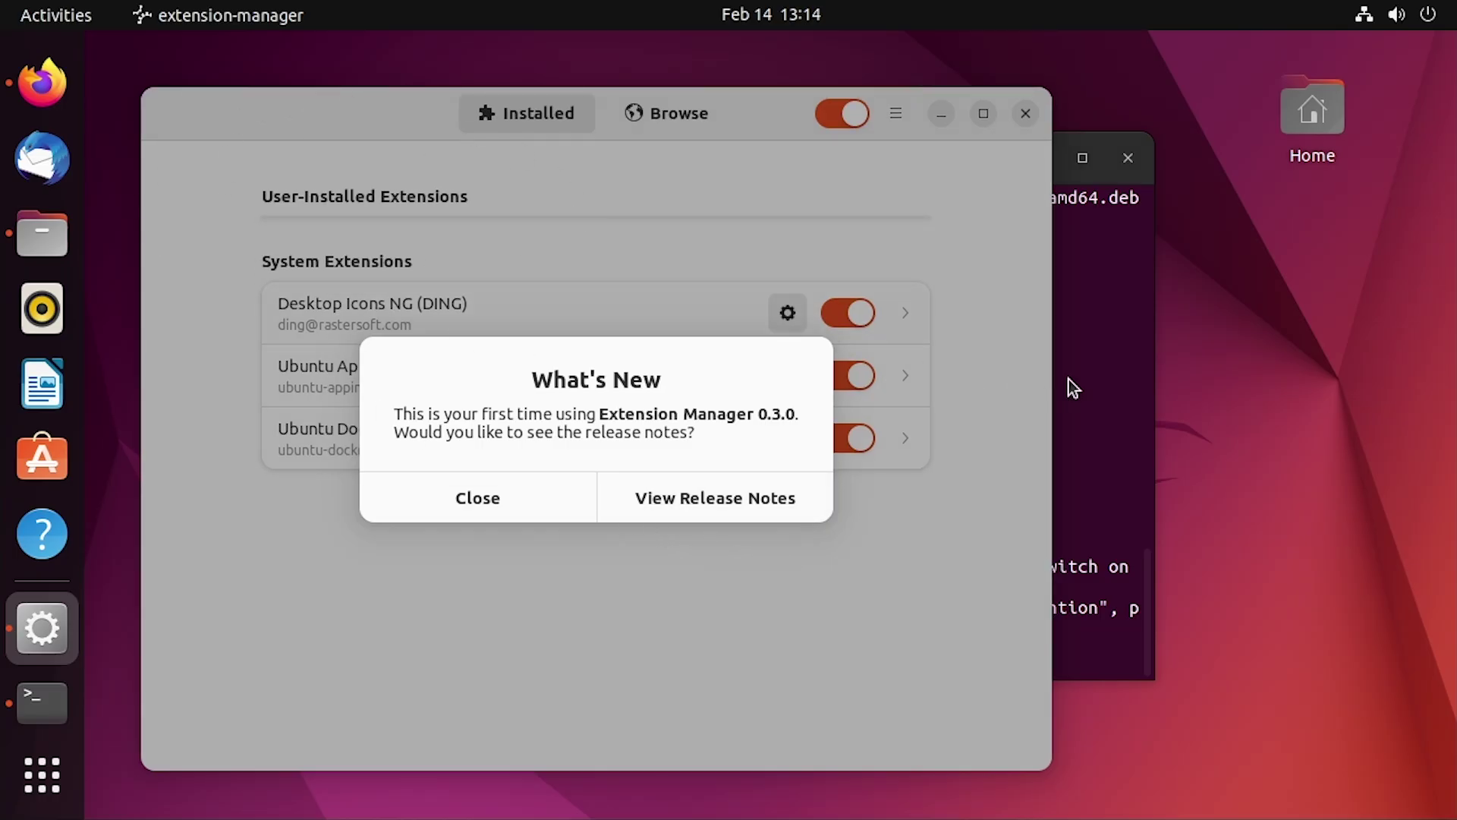
# Move the terminal aside and dismiss Extension Manager's What's New notice
pyautogui.click(1067, 183)
pyautogui.moveTo(751, 169); pyautogui.dragTo(1099, 120)
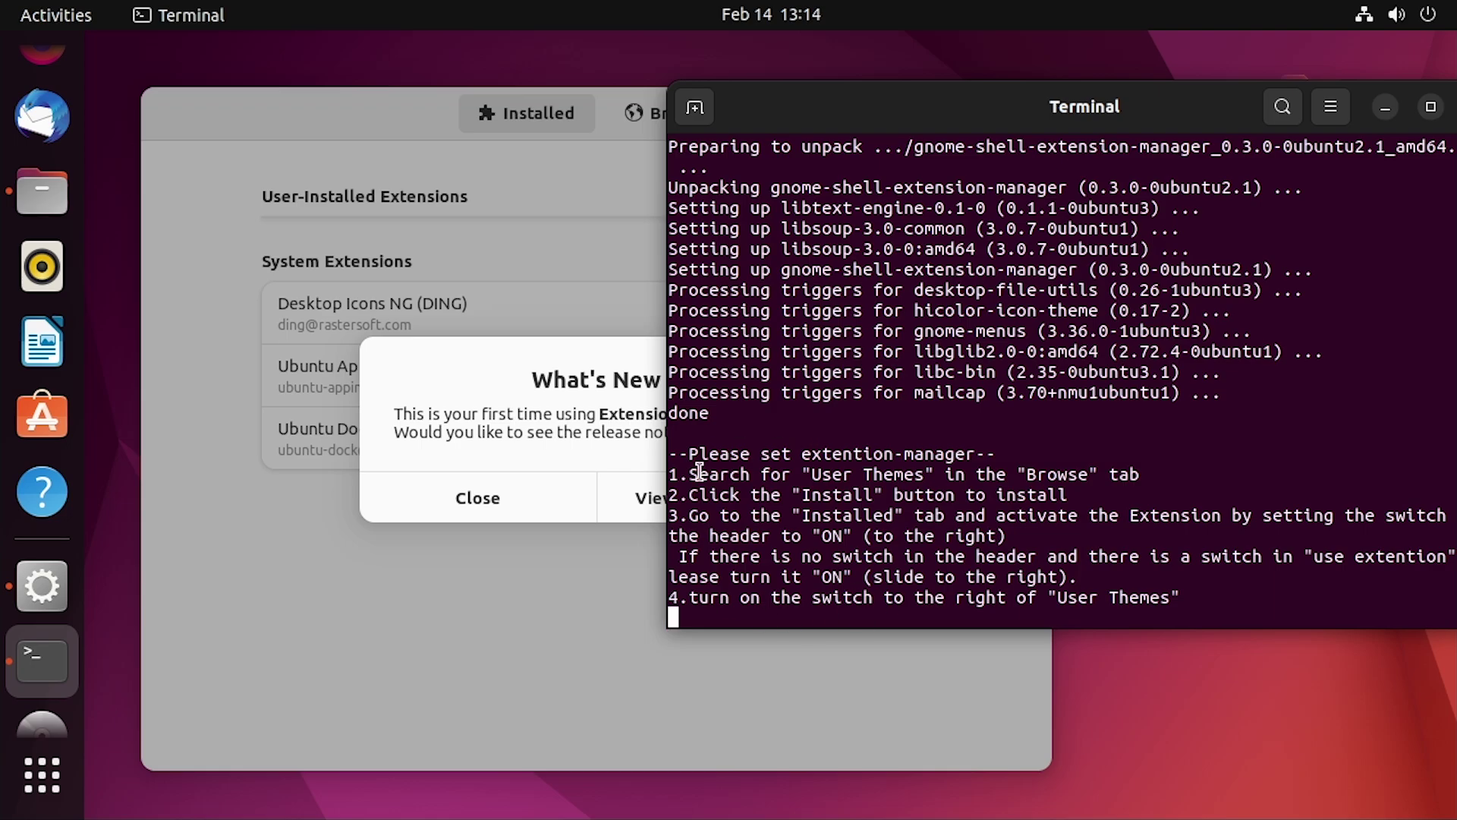
pyautogui.click(340, 106)
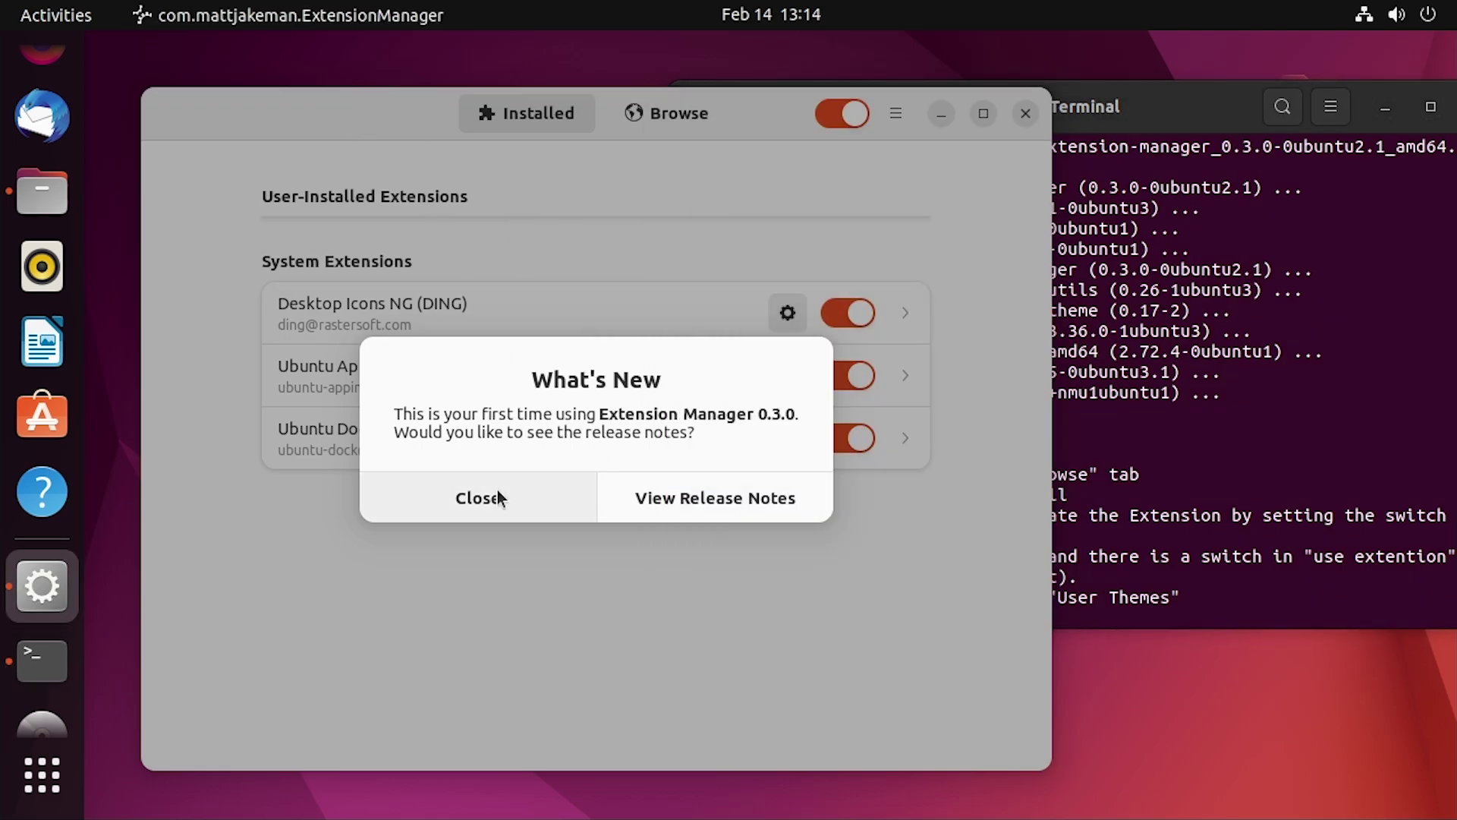
pyautogui.click(477, 498)
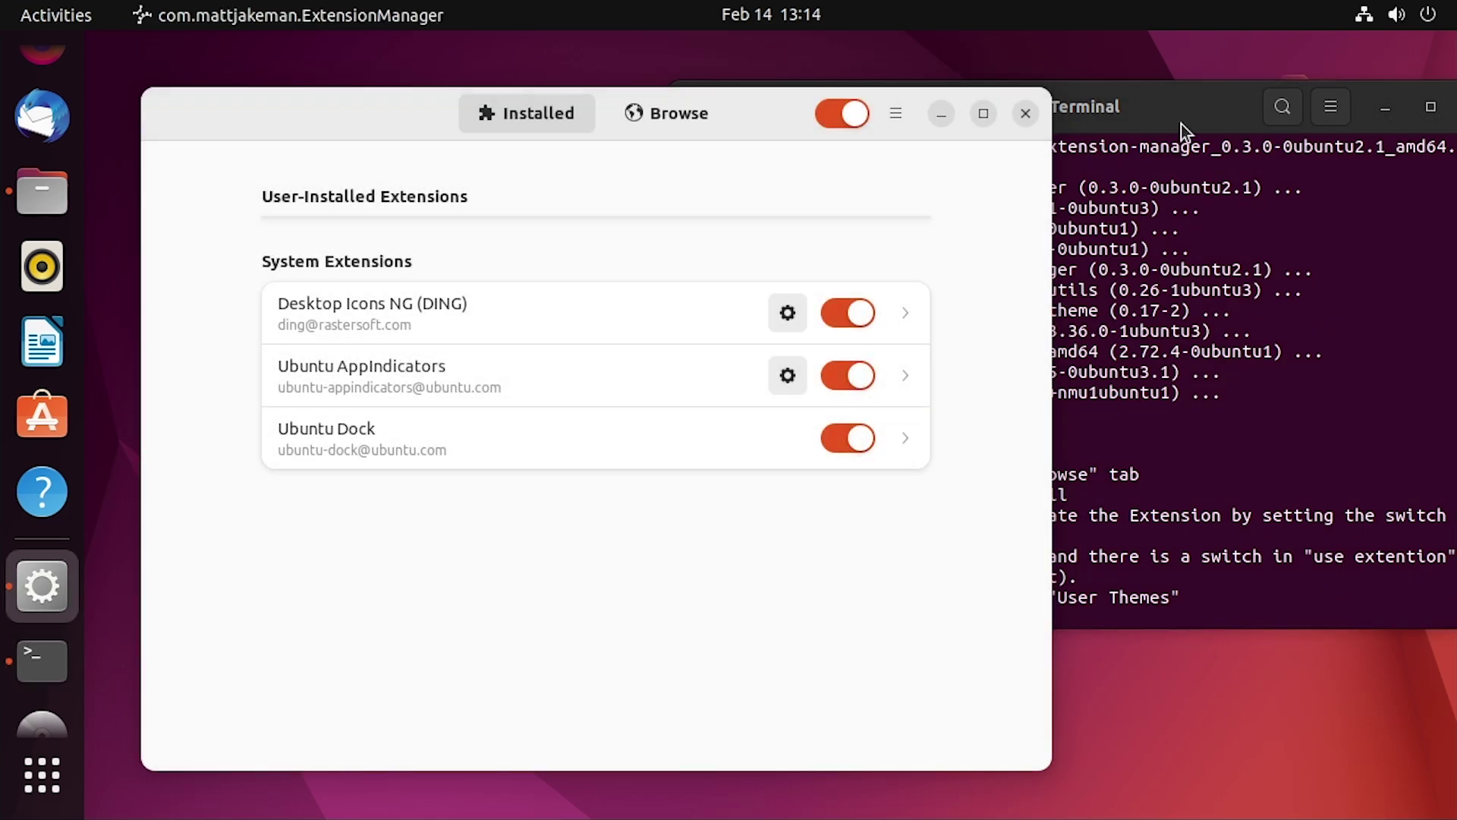
pyautogui.click(1096, 130)
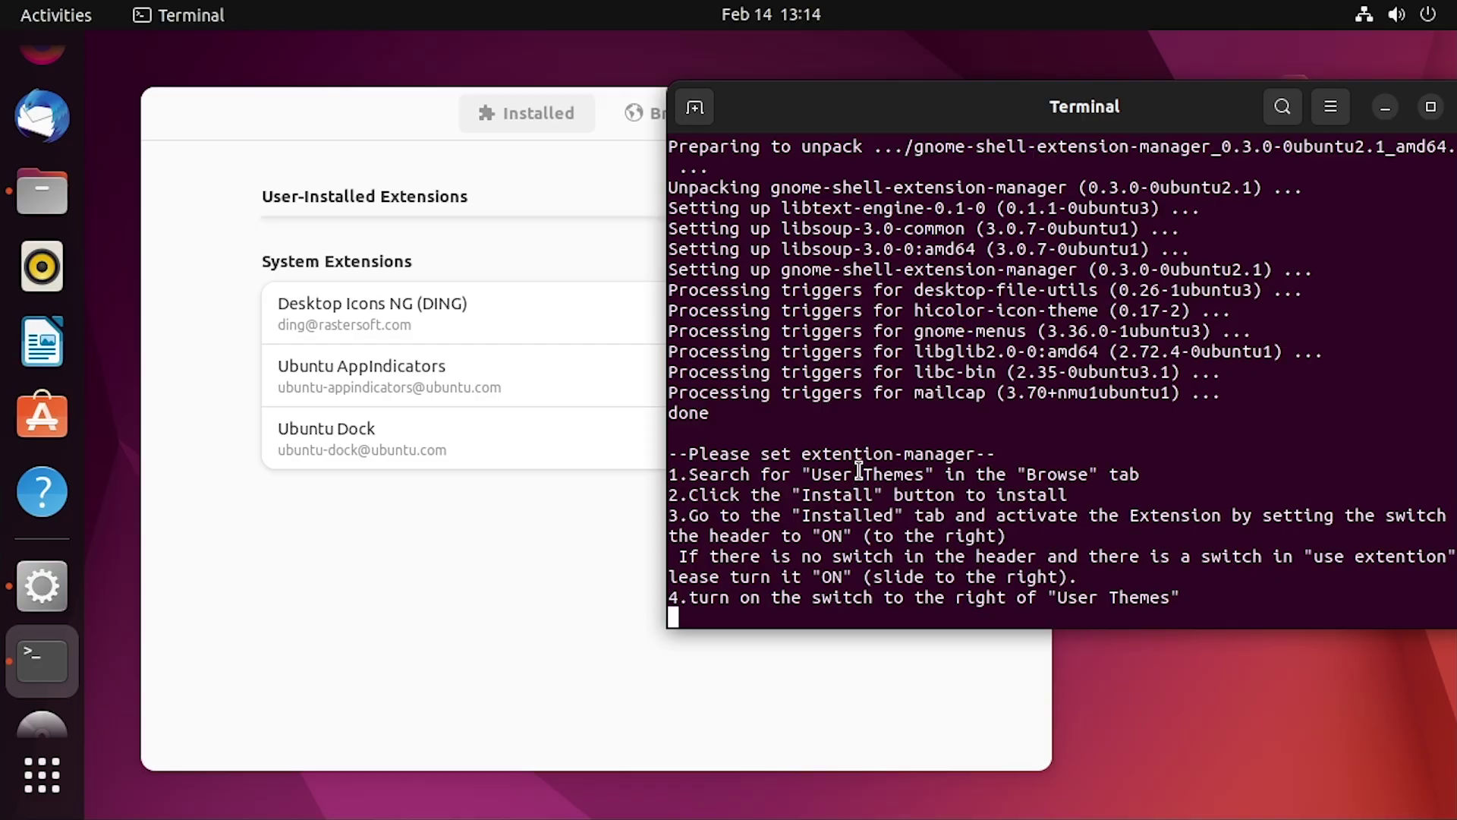
pyautogui.click(493, 152)
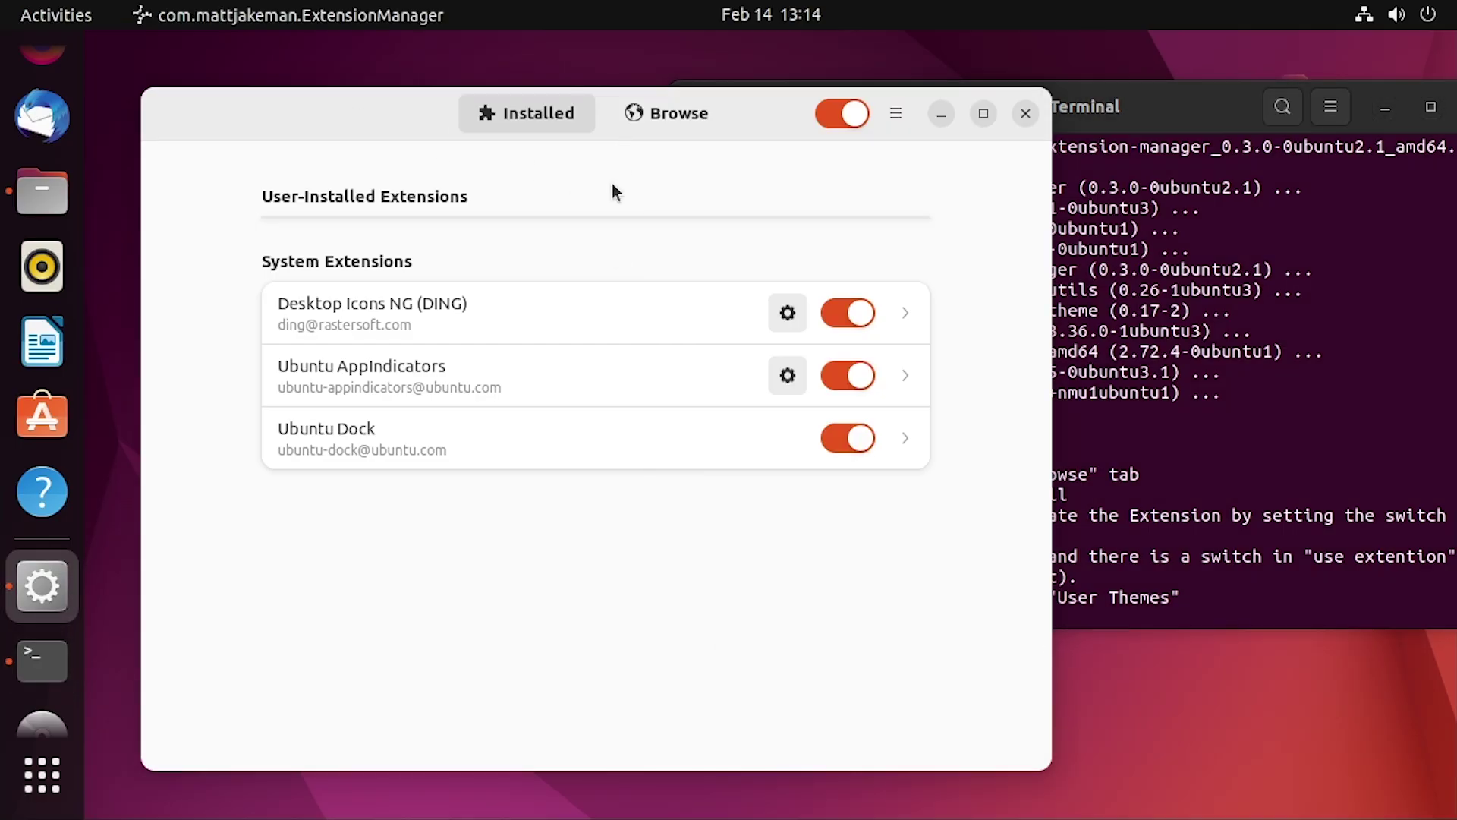
# Search Browse for 'user theme' and install the User Themes extension
pyautogui.click(666, 114)
pyautogui.write('user theme')
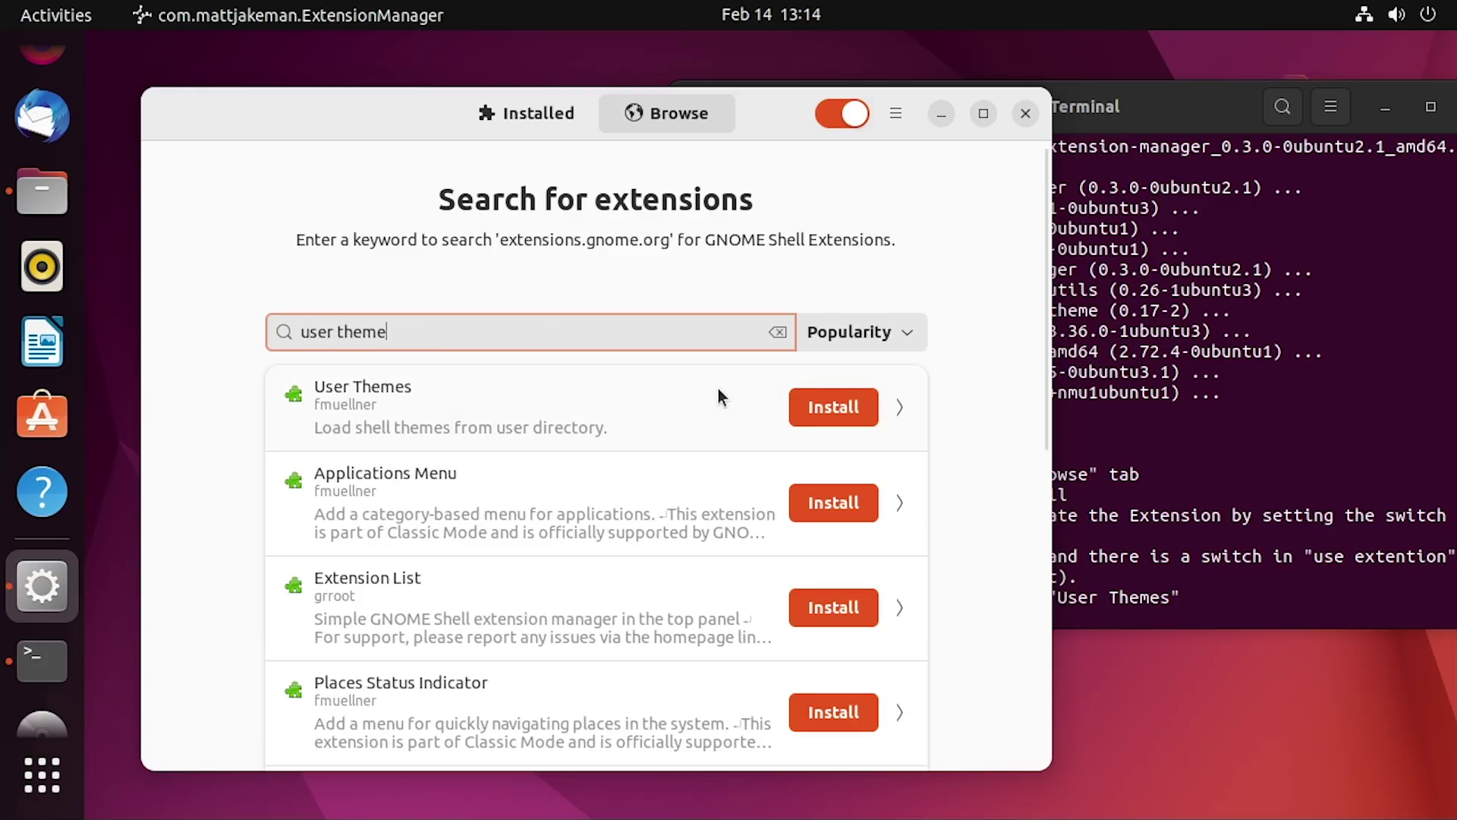
pyautogui.click(827, 407)
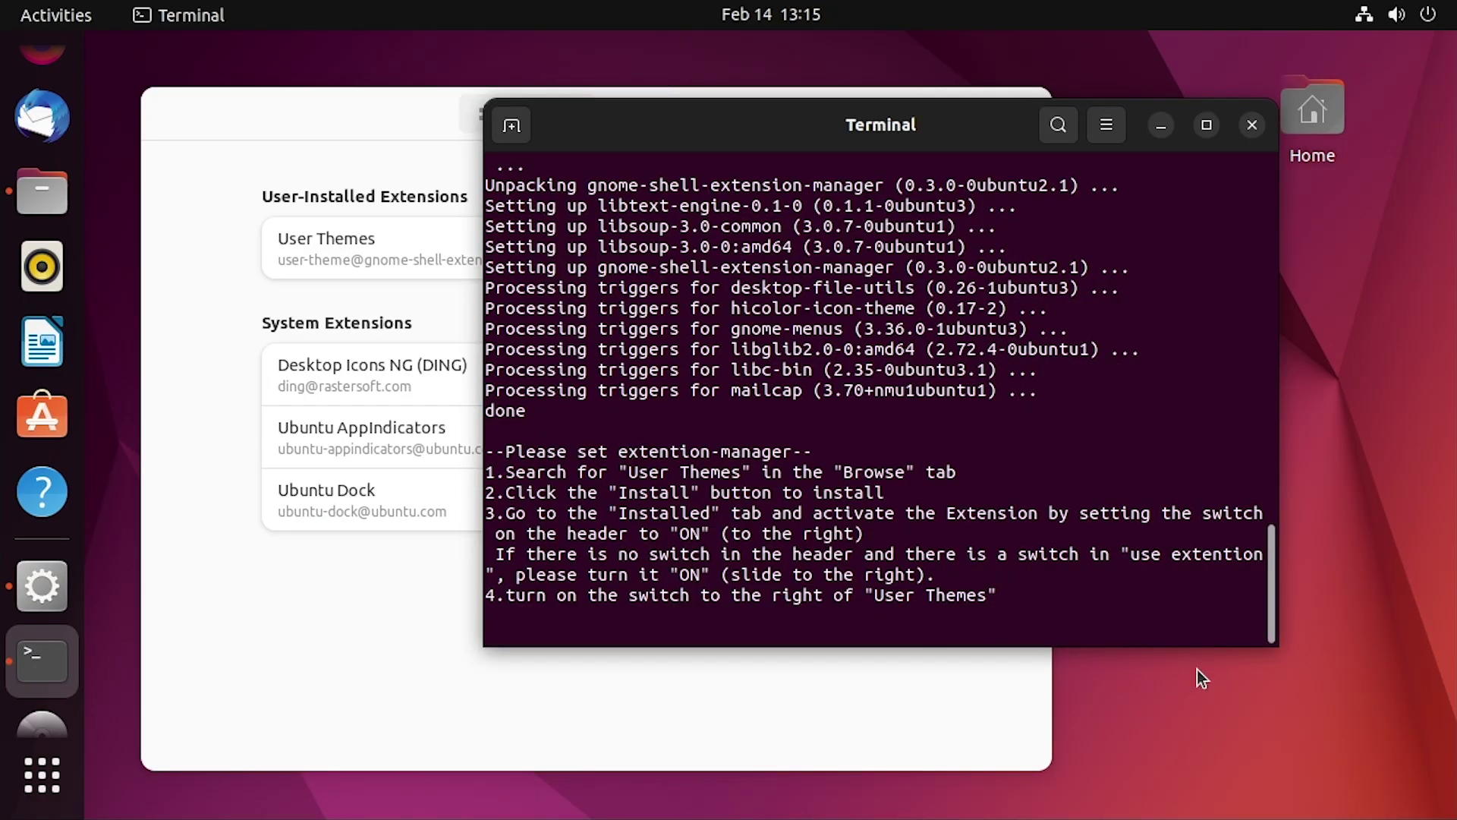
# Scroll the install output back to the helper menu and shift the Terminal to reveal the scripts folder
pyautogui.scroll(3, 835, 539)
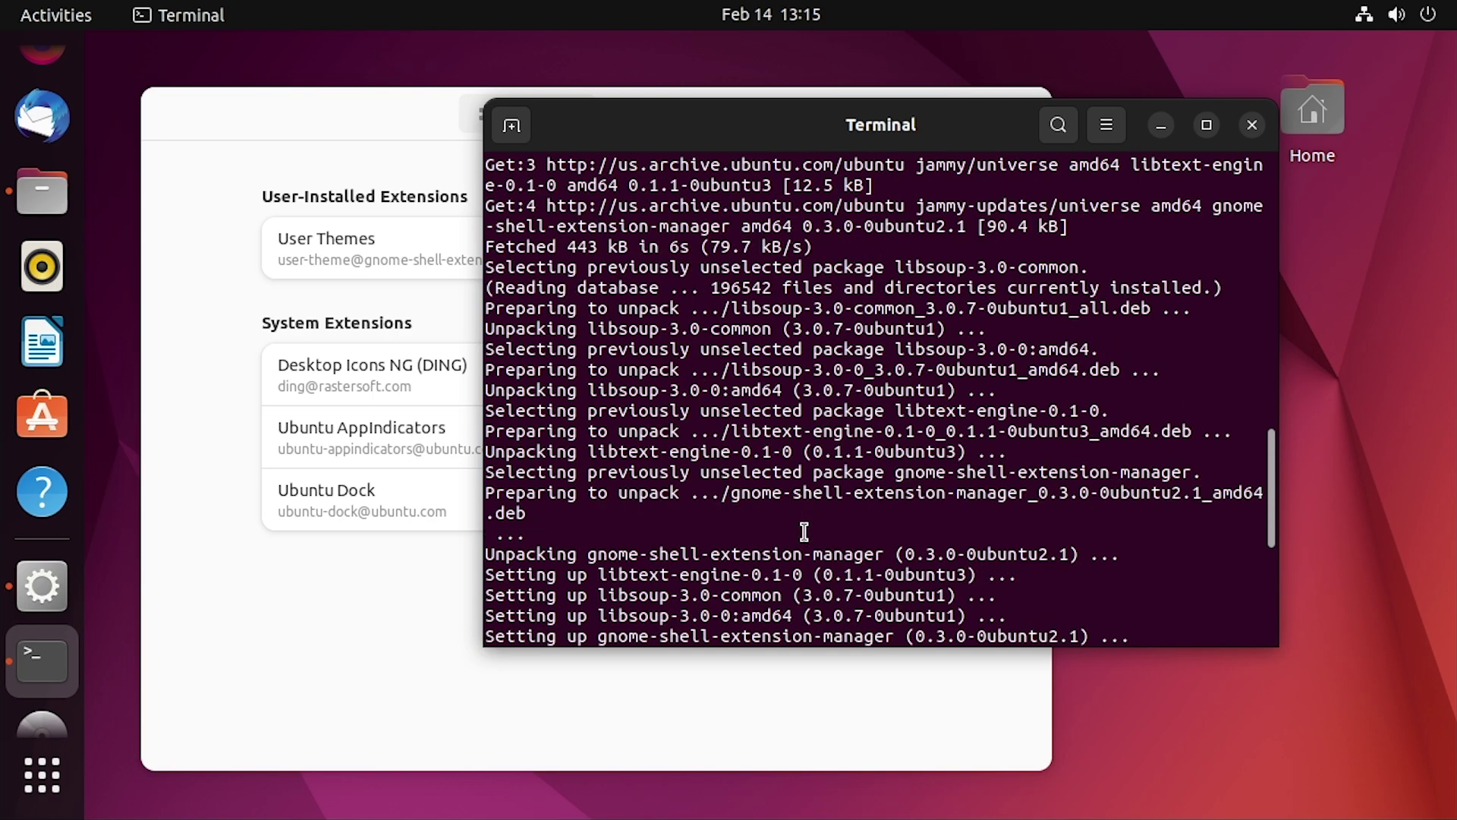
pyautogui.scroll(-3, 782, 546)
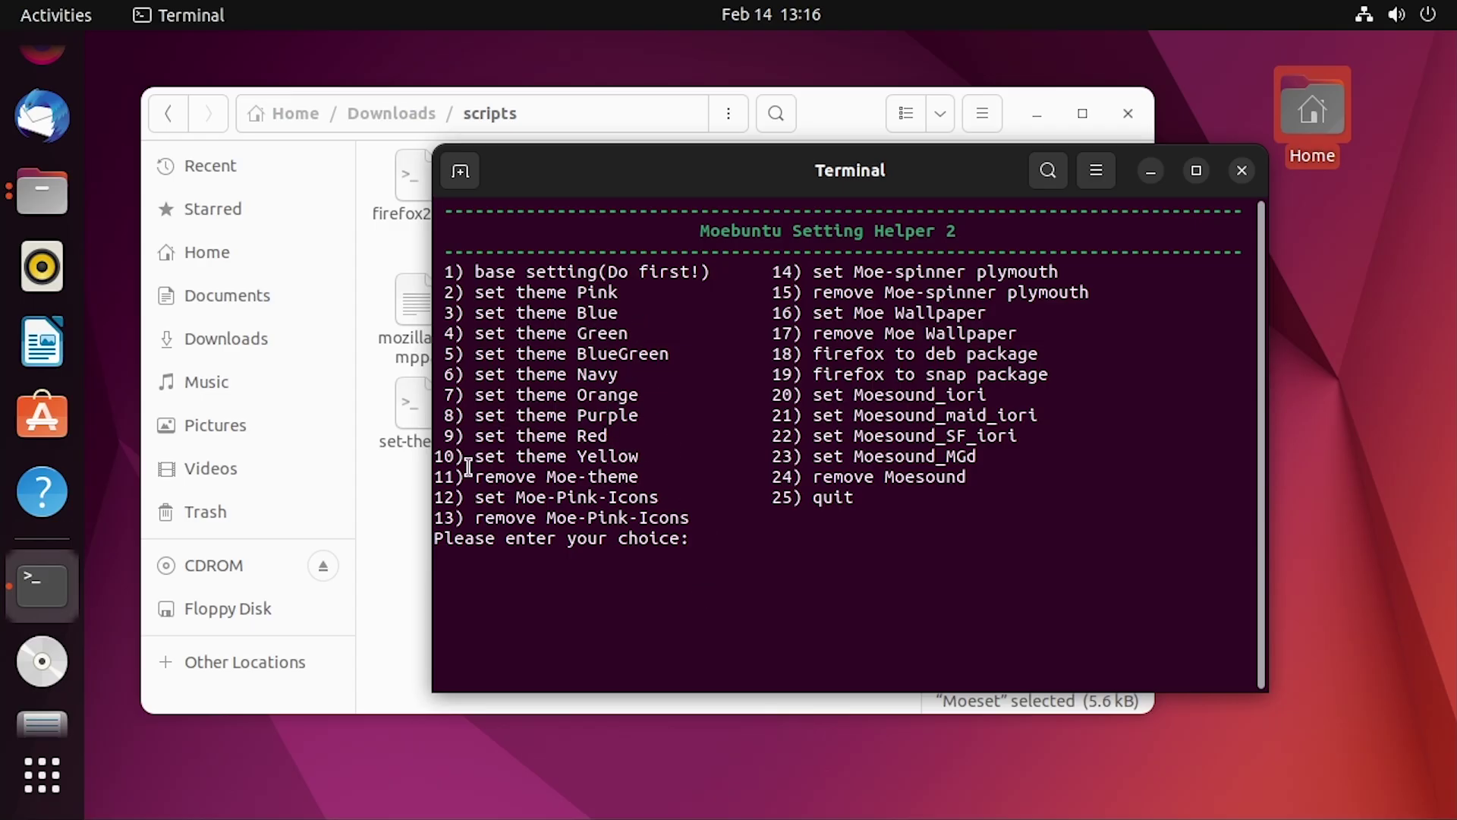
pyautogui.moveTo(583, 181); pyautogui.dragTo(626, 262)
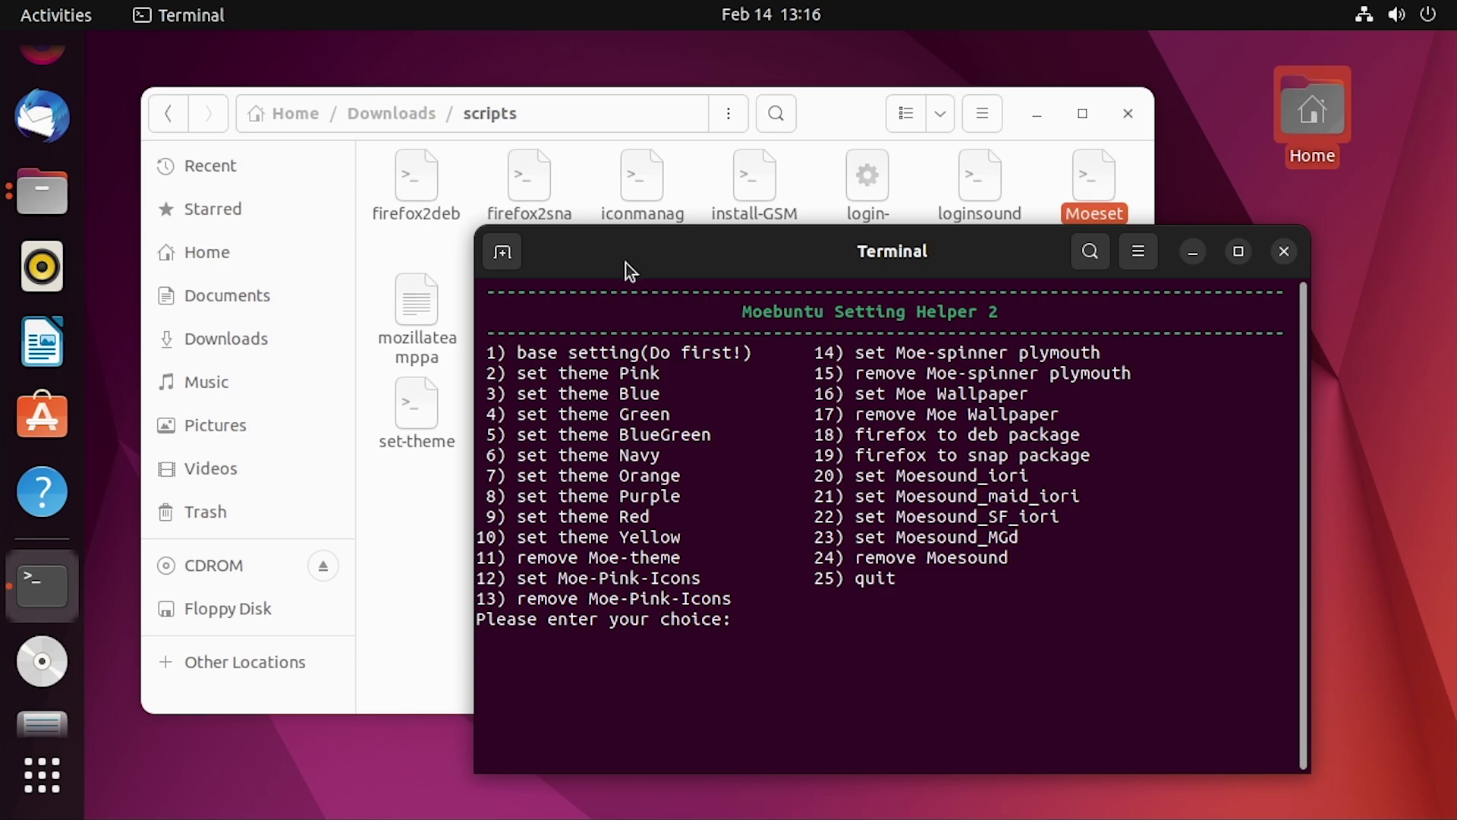
pyautogui.moveTo(622, 264); pyautogui.dragTo(509, 203)
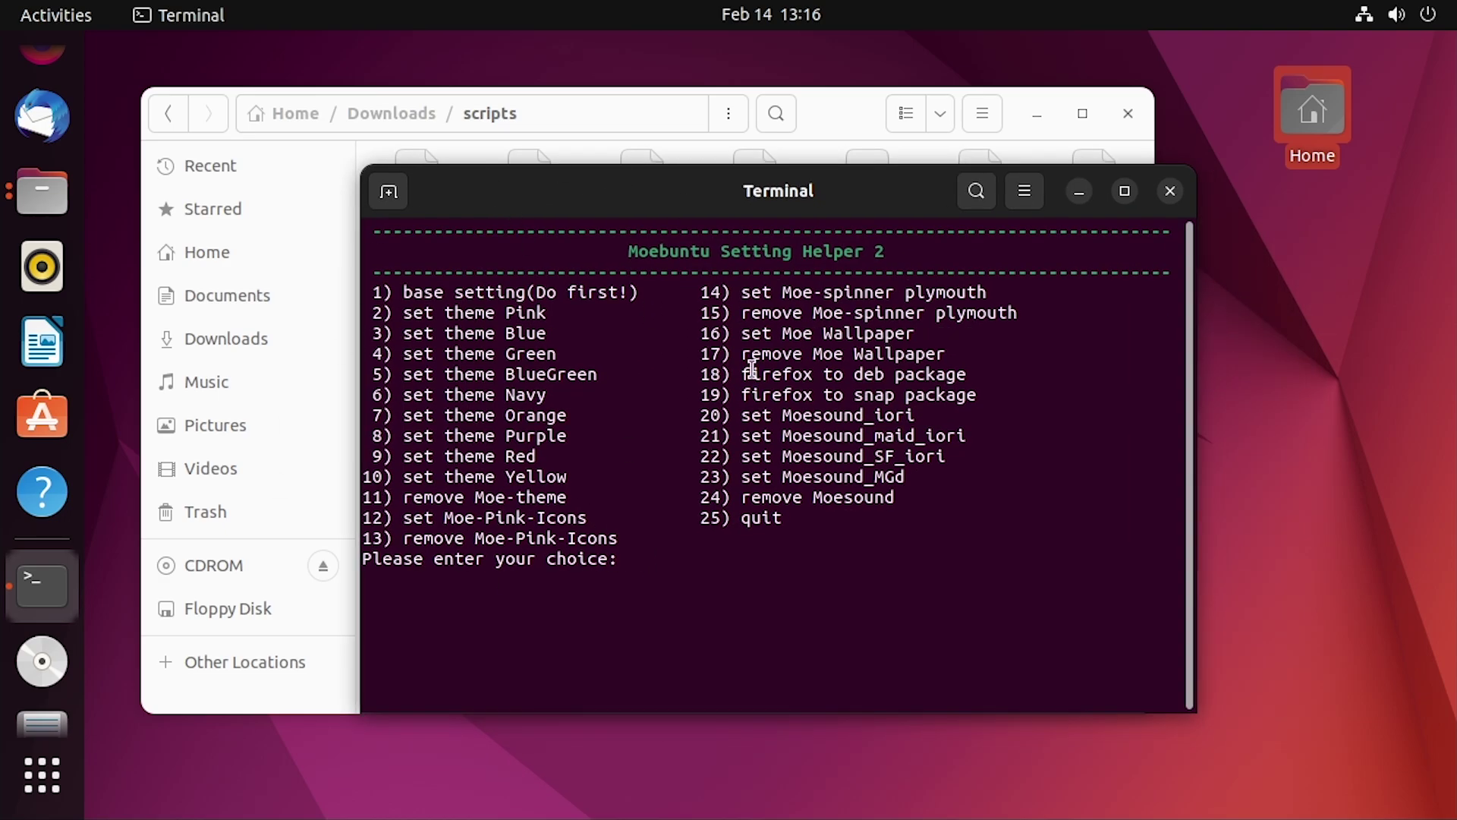
pyautogui.moveTo(605, 214); pyautogui.dragTo(681, 246)
# Install gnome-tweaks with 'sudo apt install gnome-tweaks' in a second Terminal window, then close it
pyautogui.rightClick(53, 569)
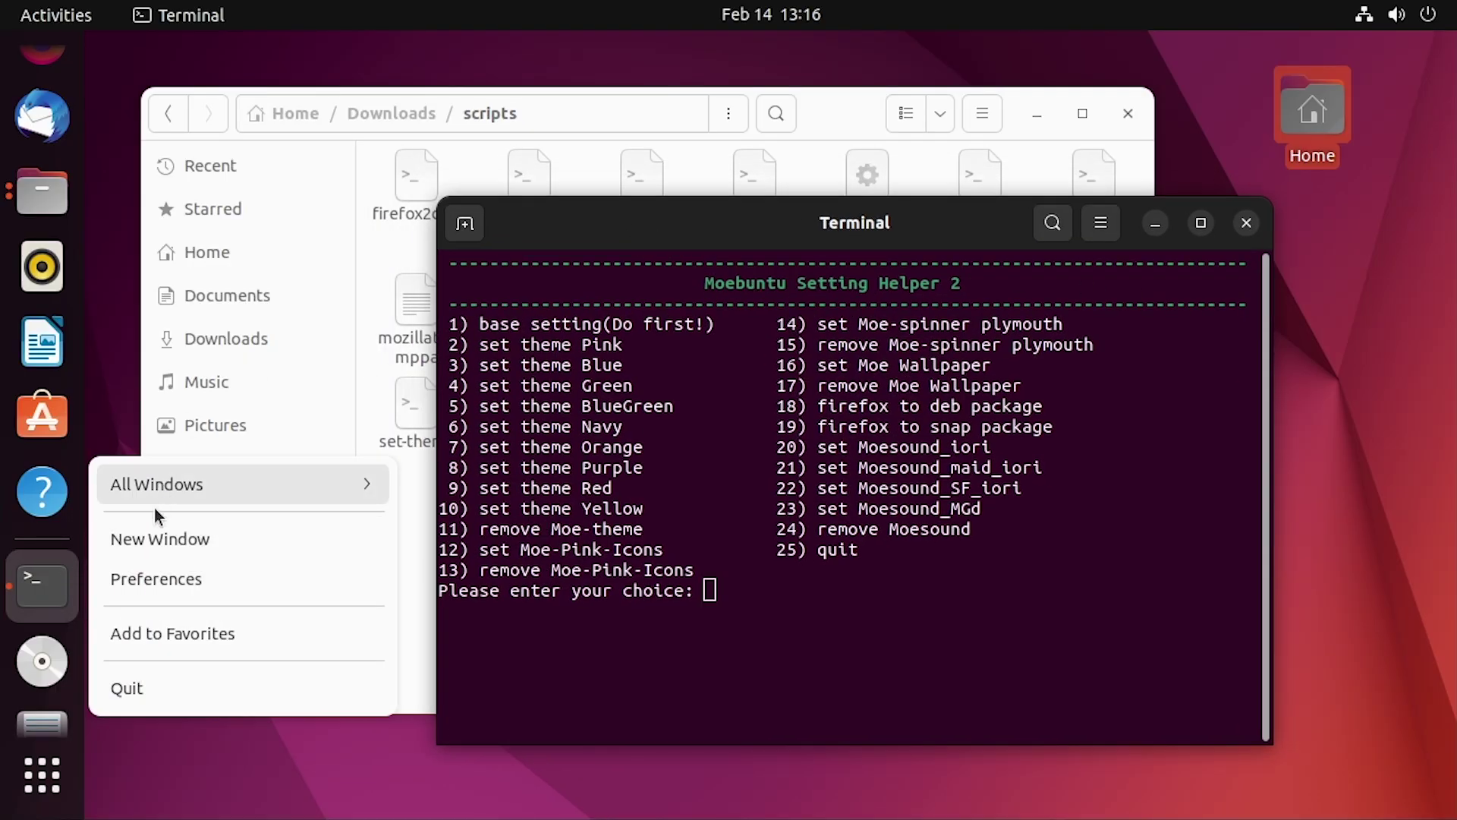
pyautogui.click(167, 541)
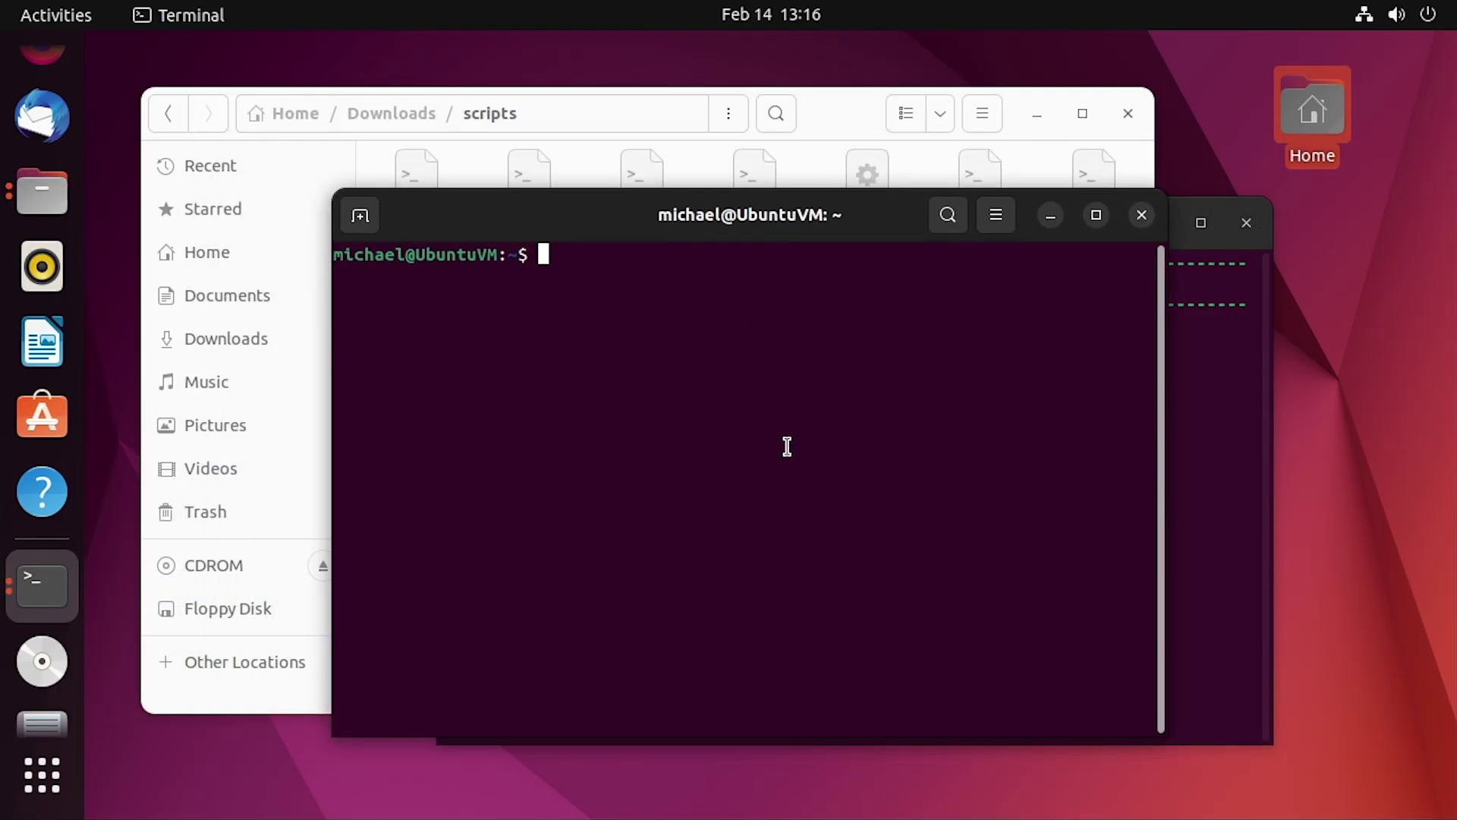
pyautogui.write('sudo apt')
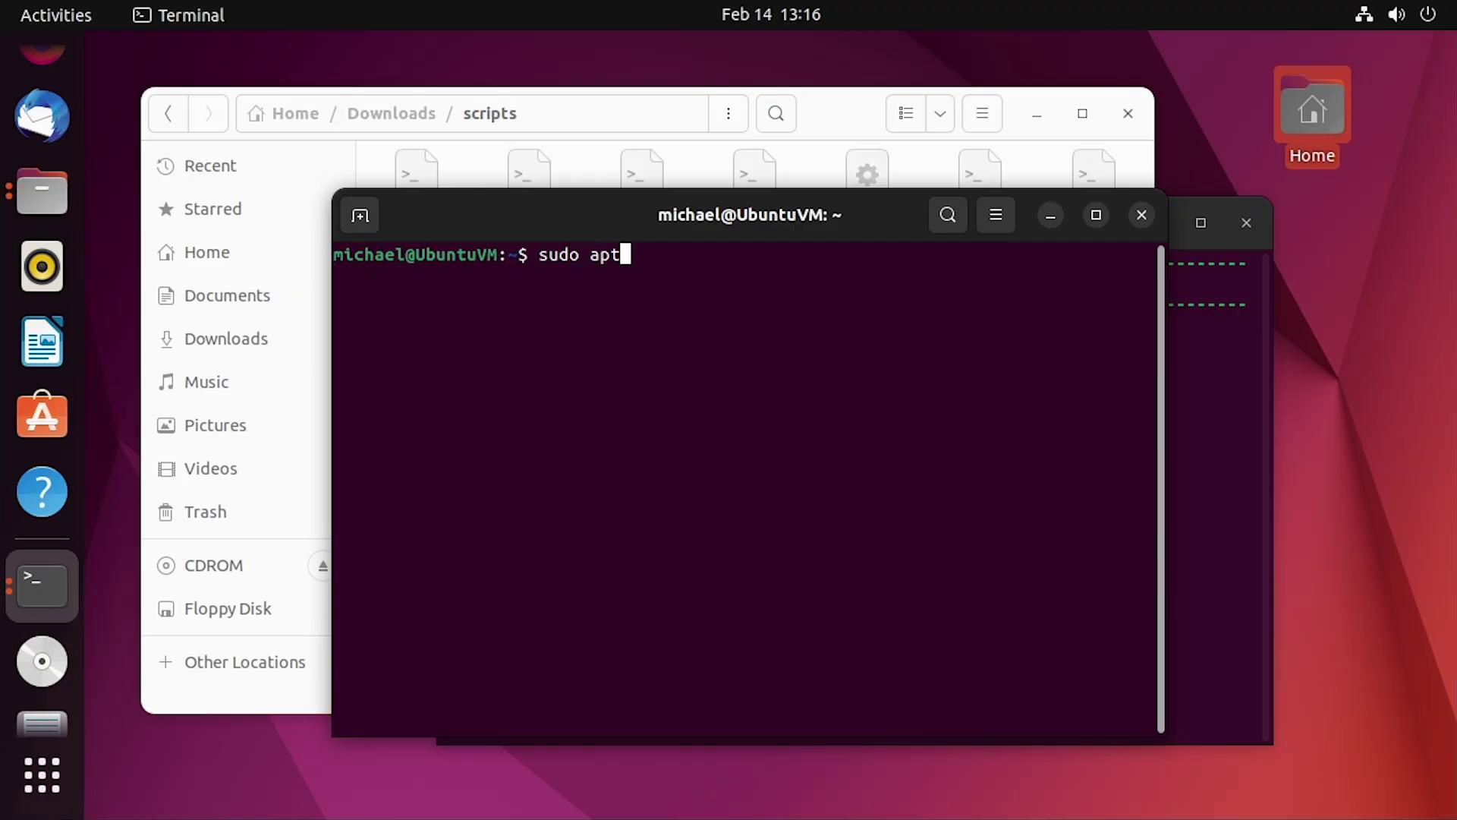
pyautogui.write(' install gno')
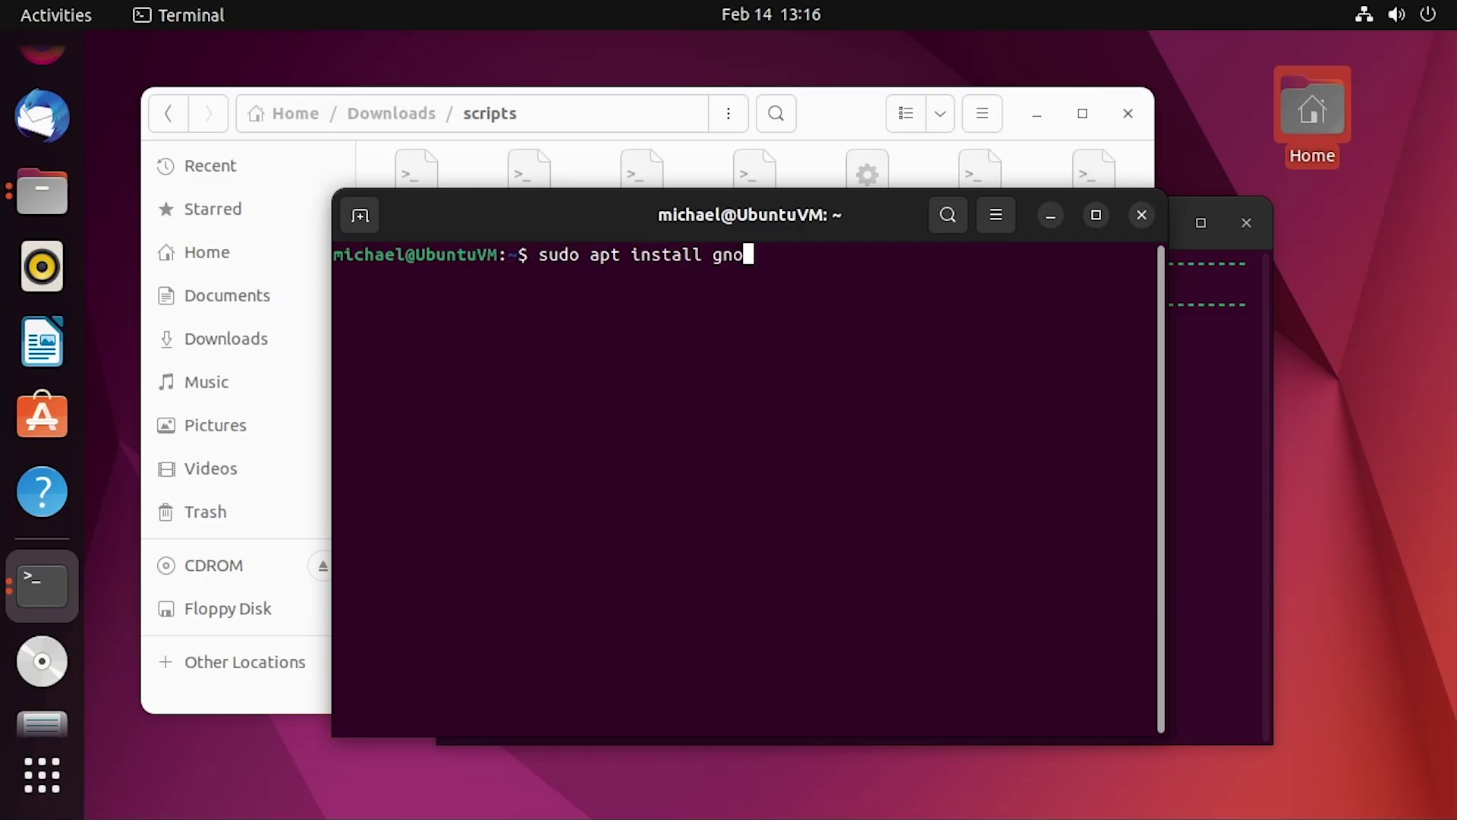
pyautogui.write('me-tweaks')
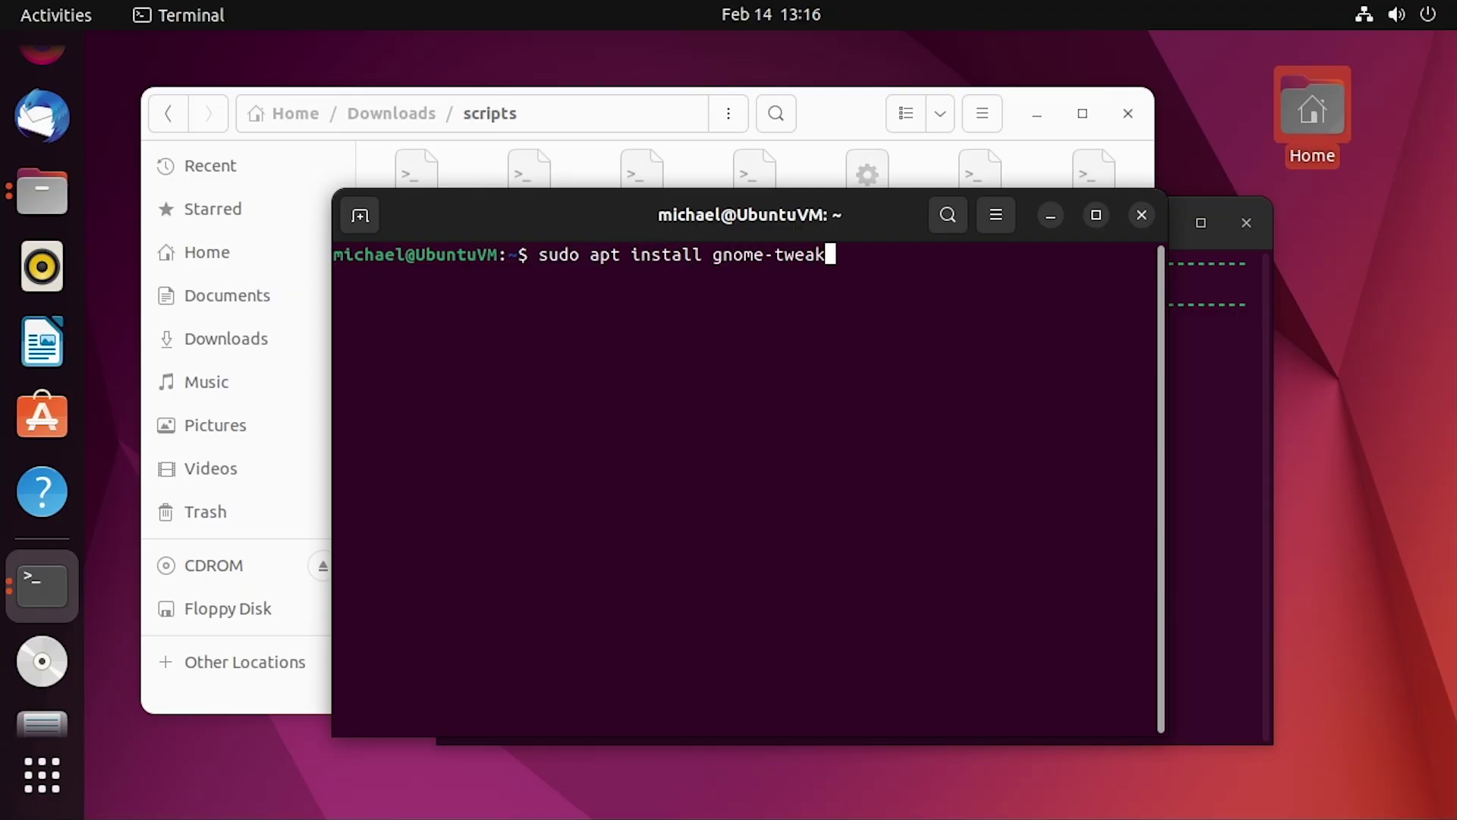
pyautogui.press('Return')
pyautogui.press('Return')
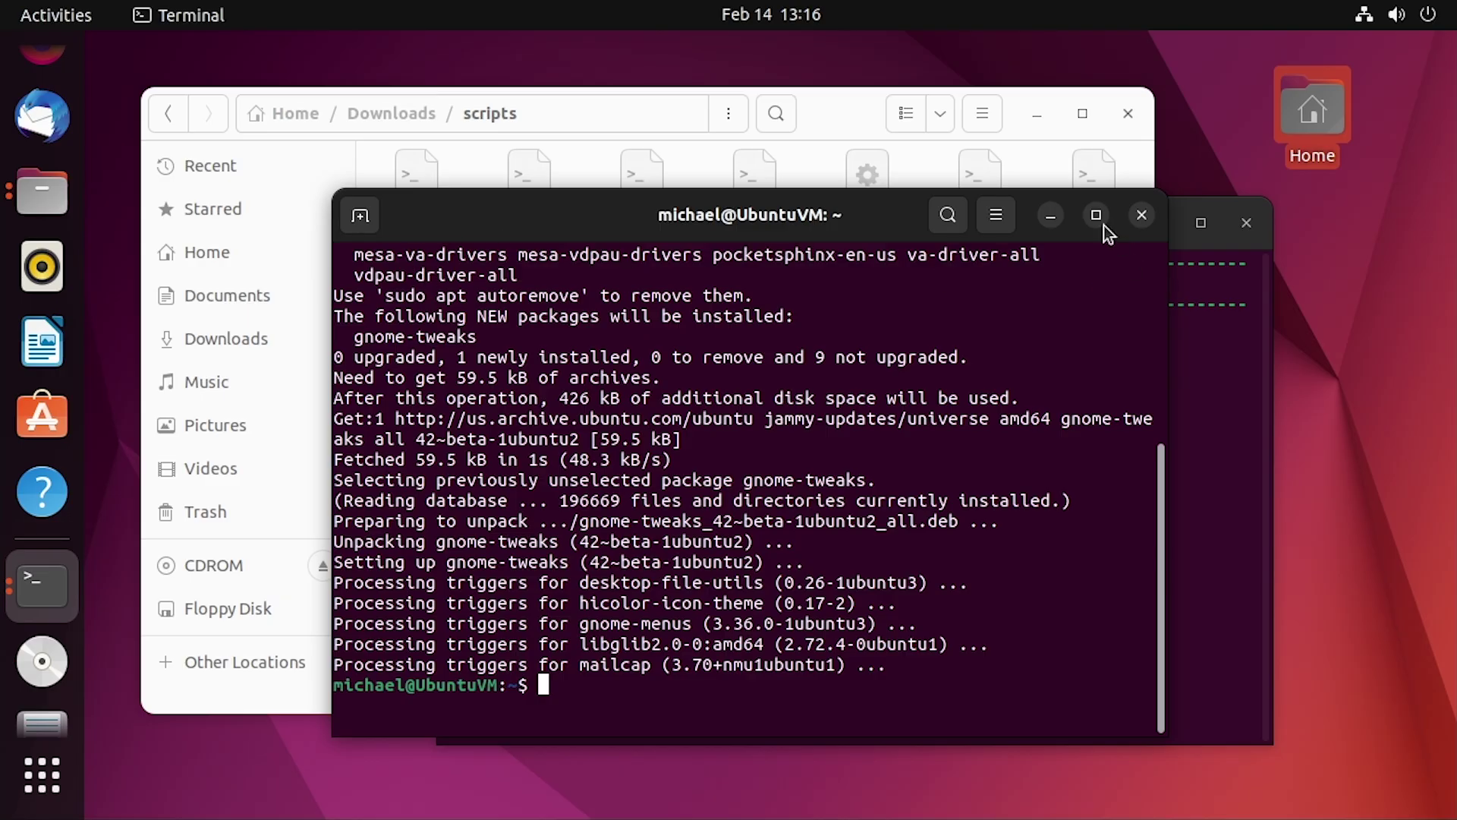
pyautogui.click(1144, 215)
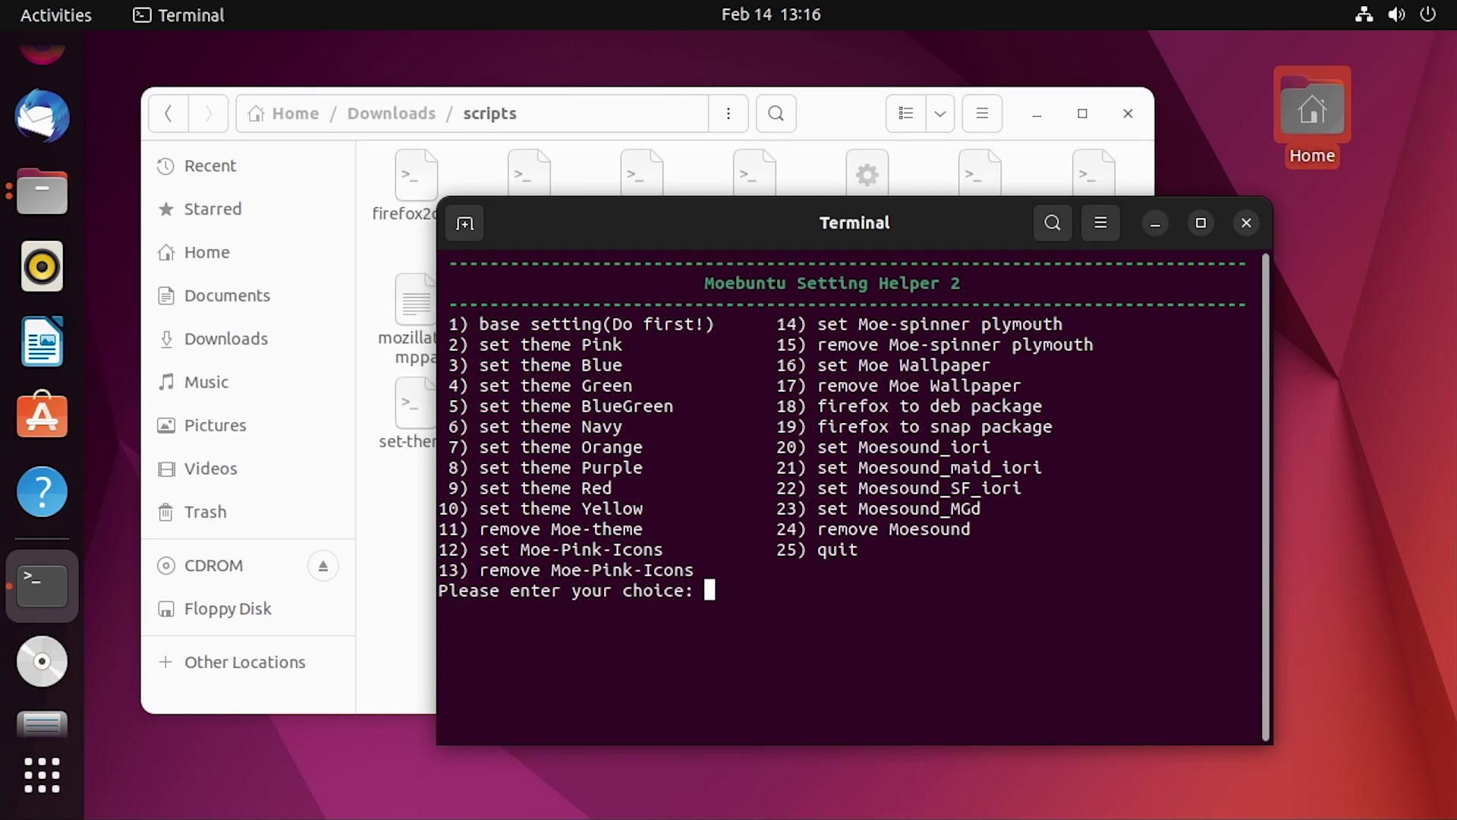
# Run helper option 2 for the Pink theme, answering y to Moe-ize the login screen with the basic picture
pyautogui.write('2')
pyautogui.press('Return')
pyautogui.press('Return')
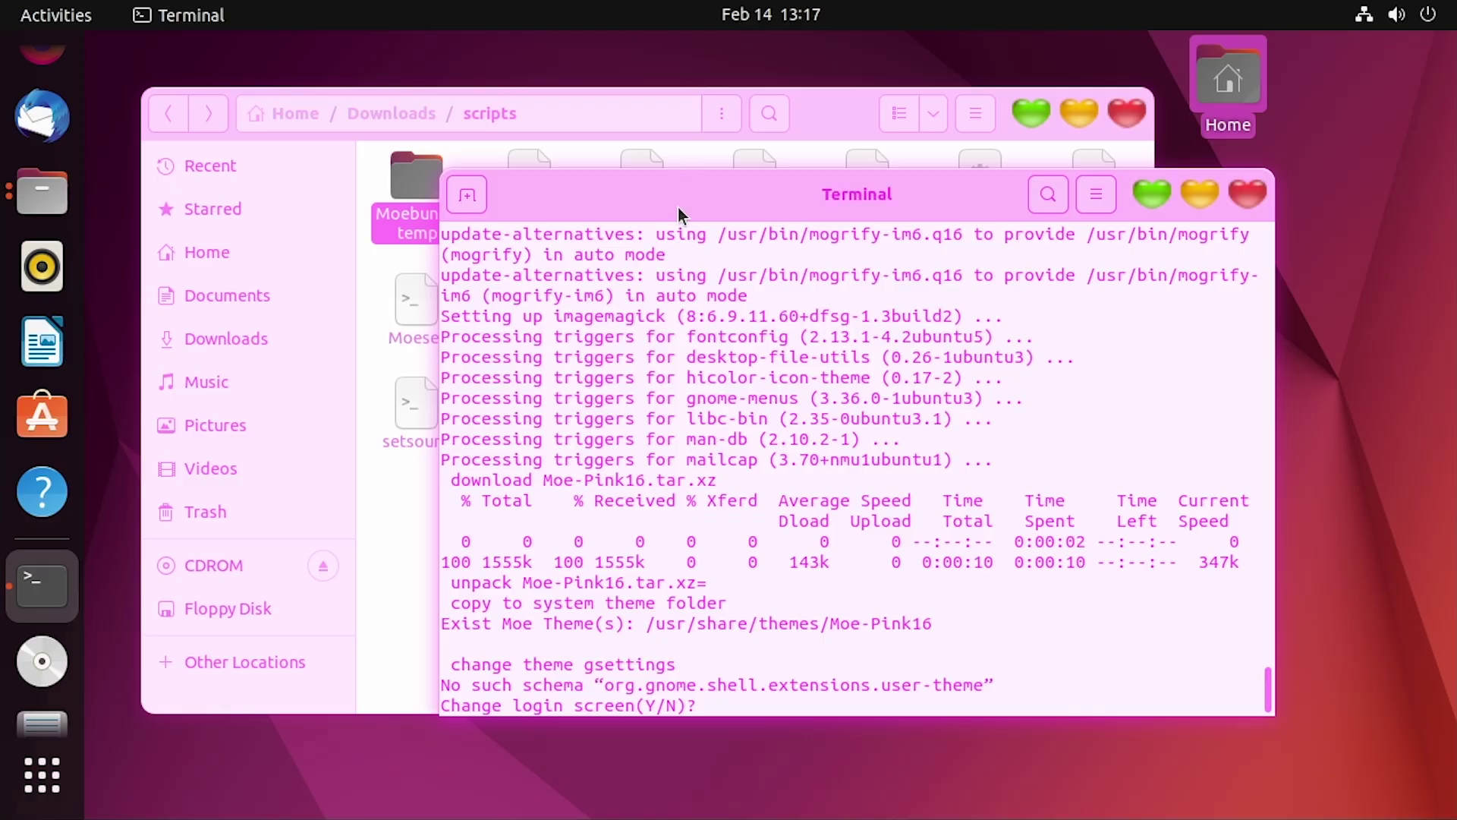
pyautogui.moveTo(677, 207); pyautogui.dragTo(643, 181)
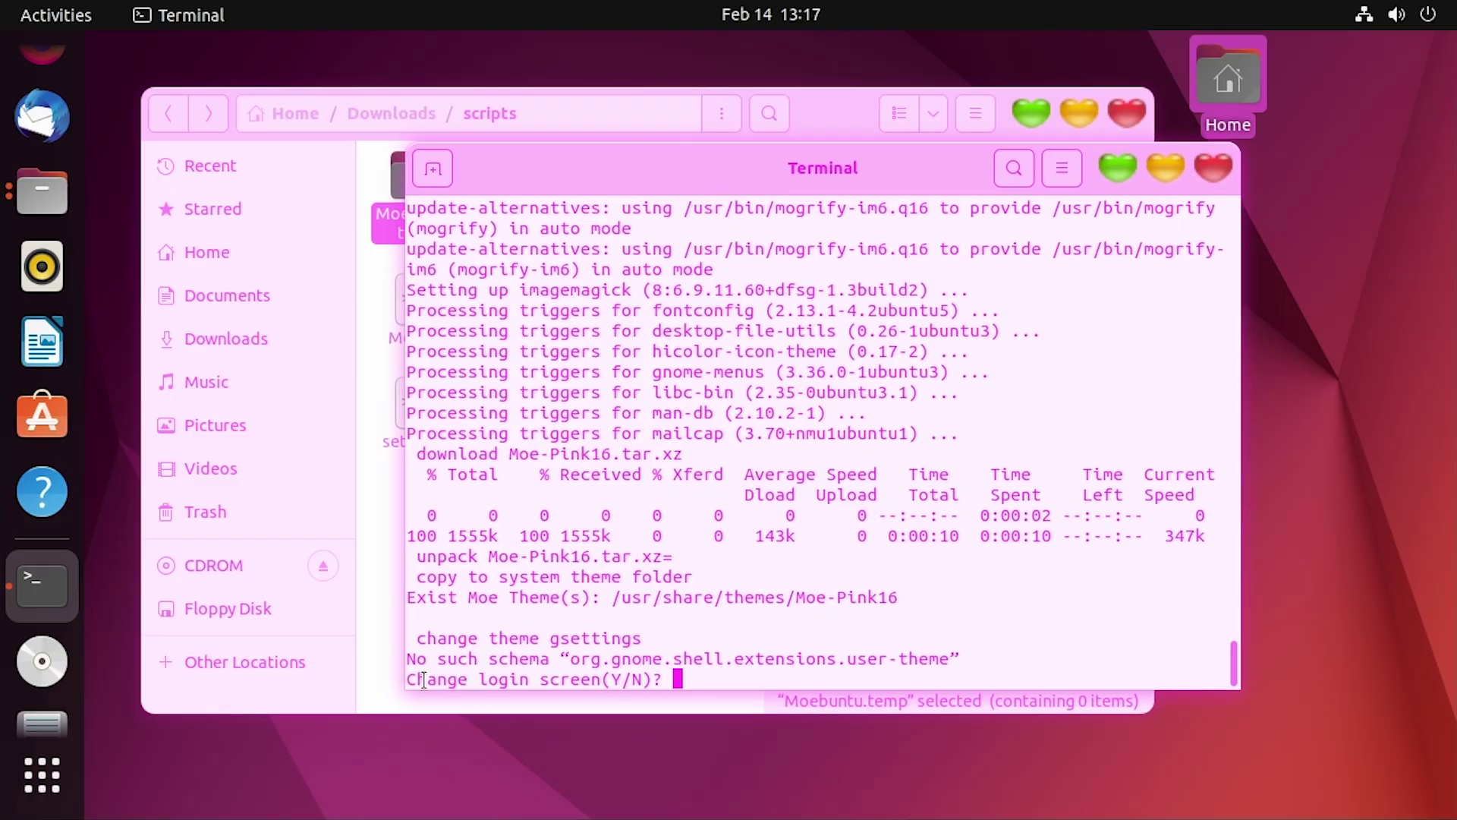
pyautogui.press('y')
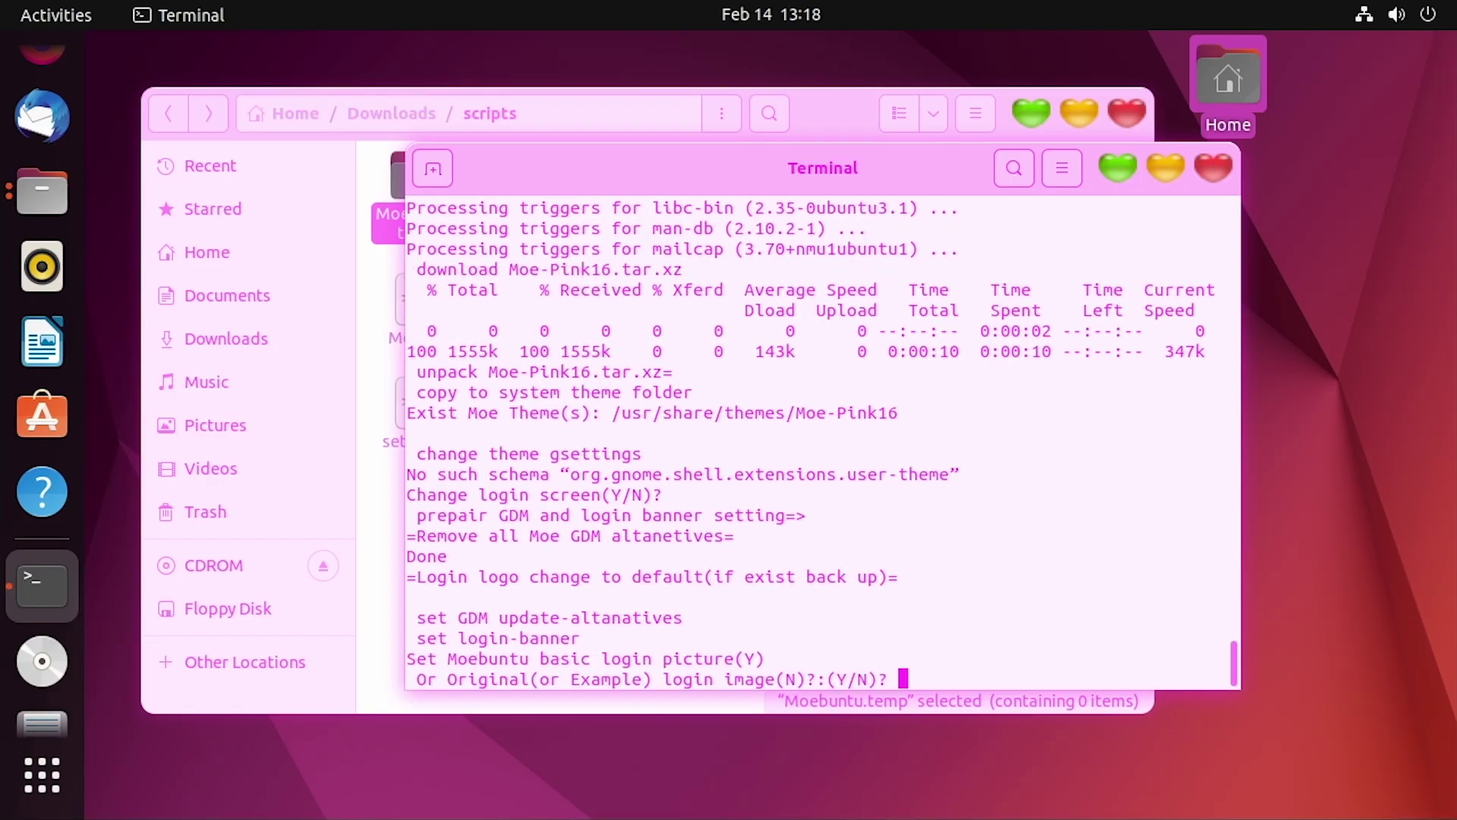
pyautogui.press('y')
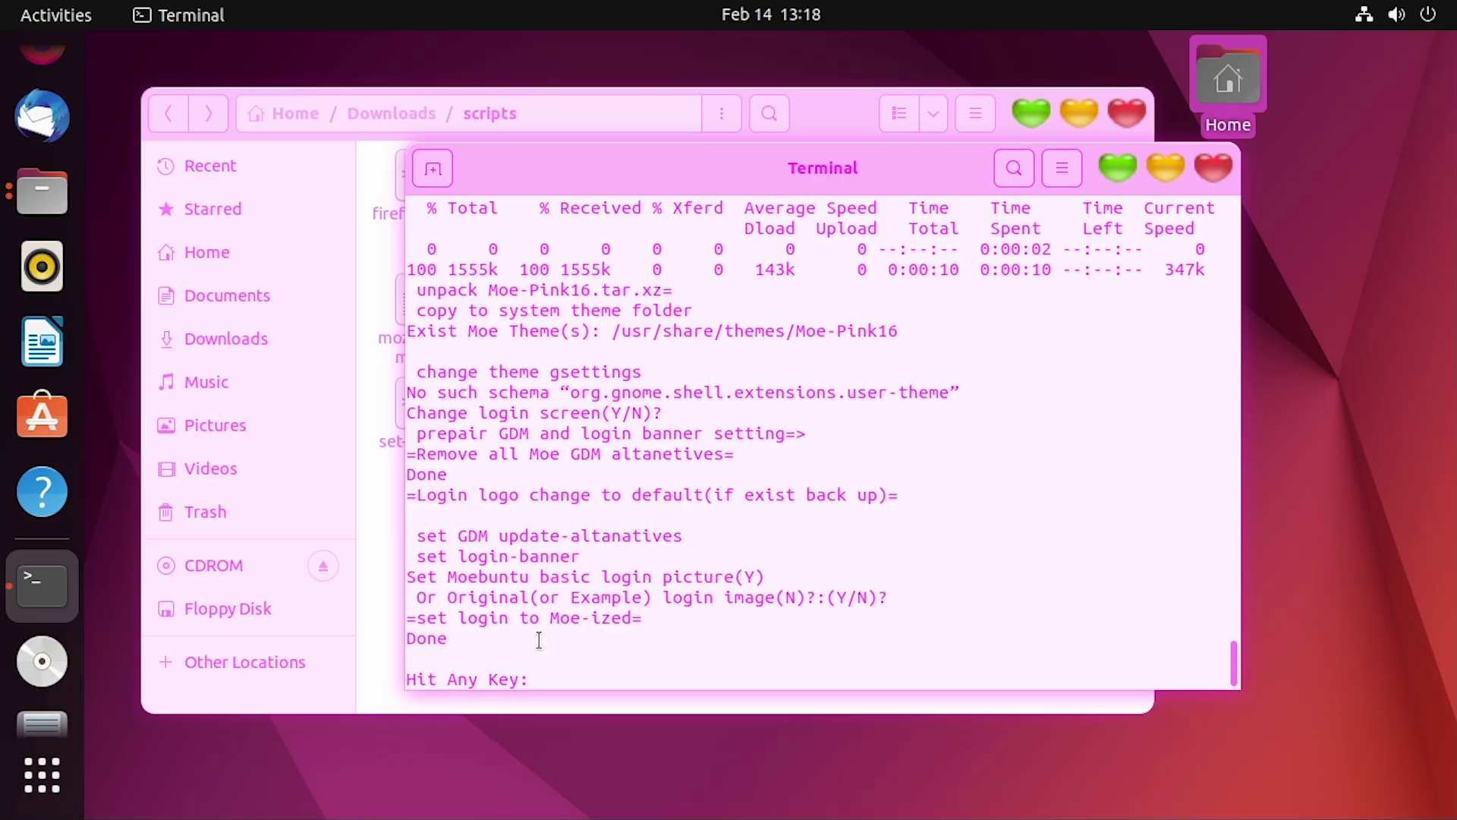
pyautogui.press('Return')
pyautogui.moveTo(660, 182); pyautogui.dragTo(723, 283)
pyautogui.scroll(1, 79, 93)
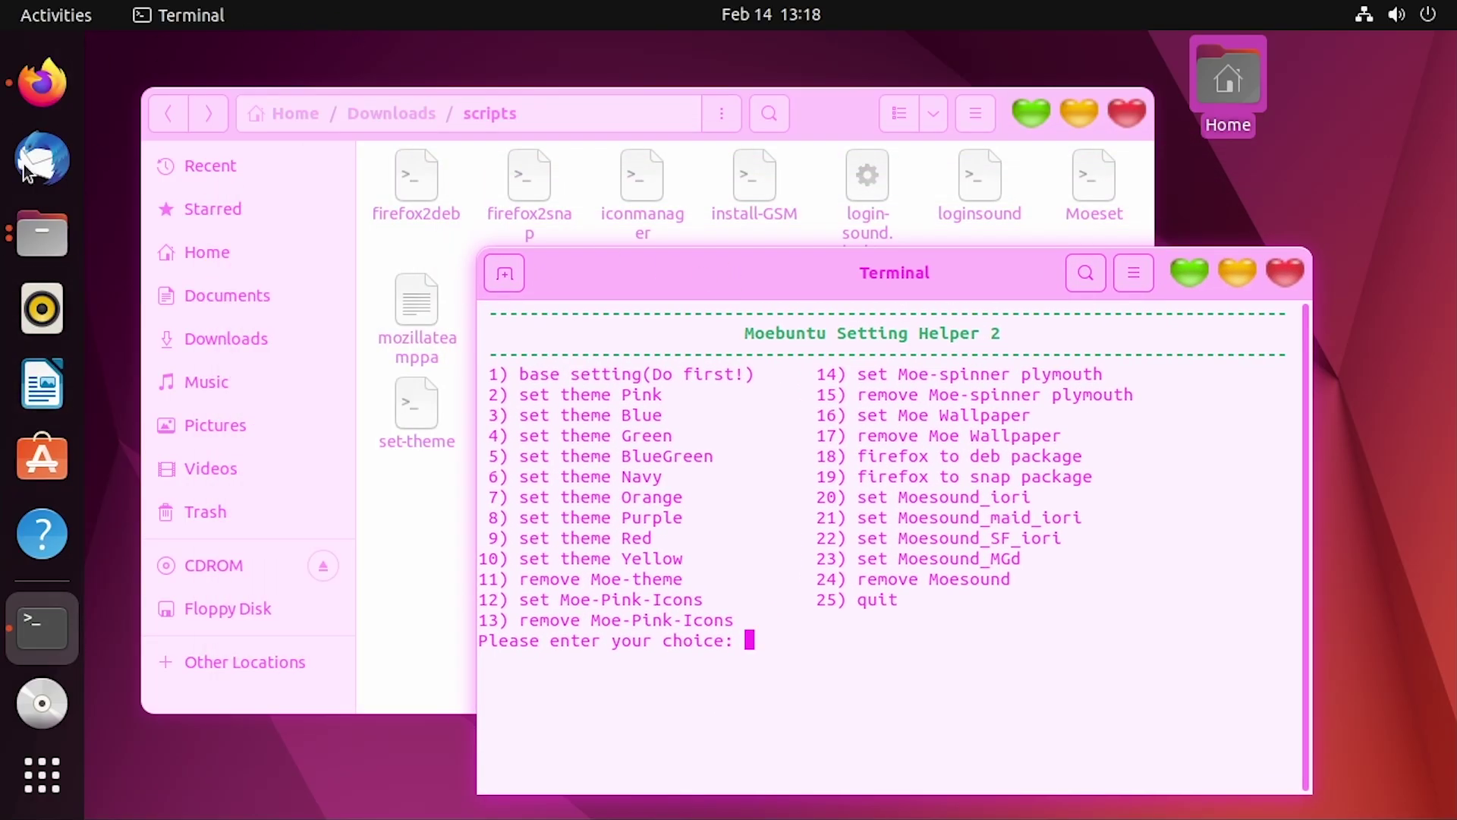
# Launch GNOME Tweaks and set the Appearance Shell theme to Moe-Pink16
pyautogui.click(59, 17)
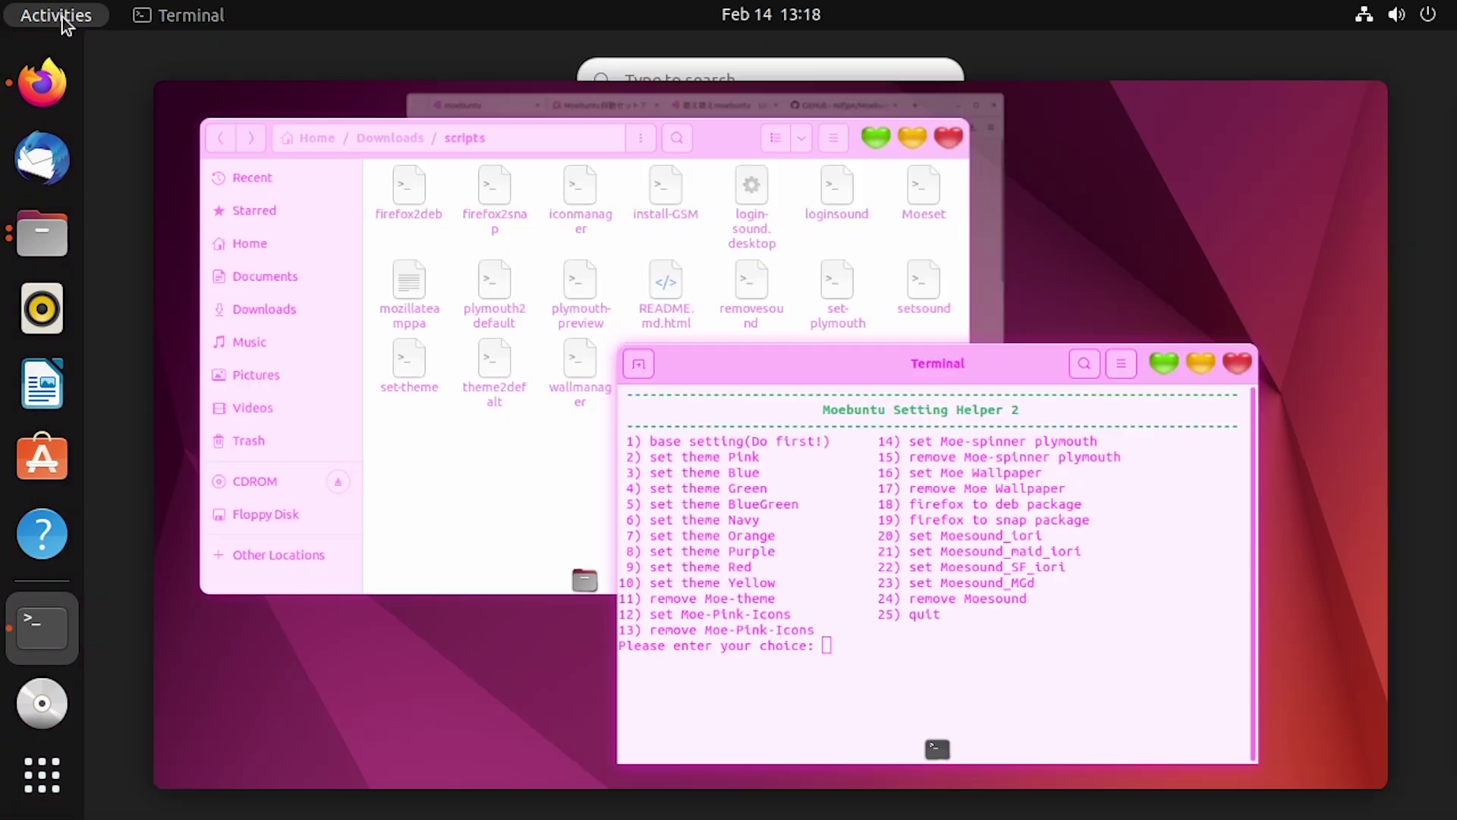
pyautogui.write('tweal')
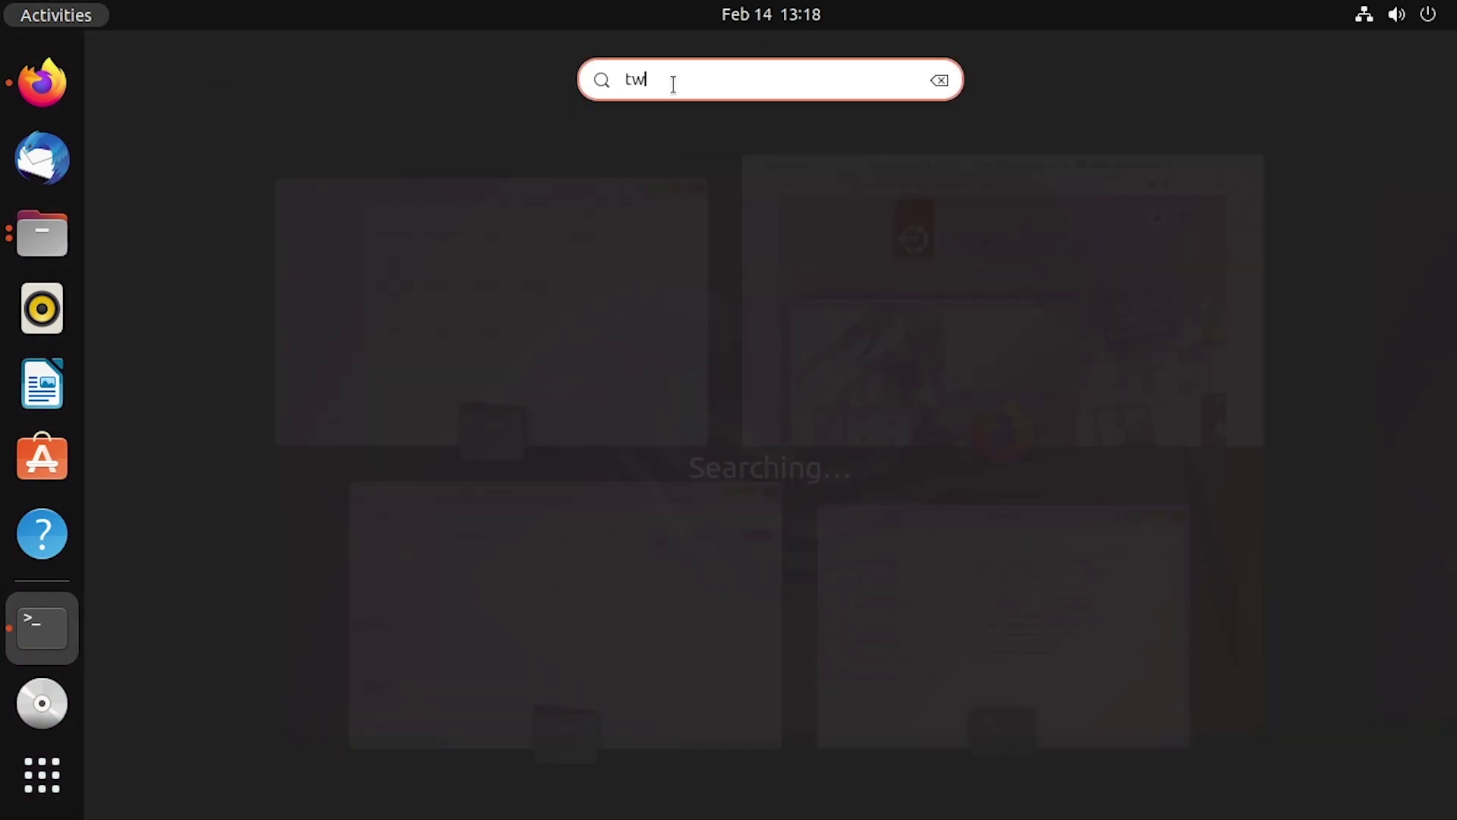
pyautogui.click(757, 223)
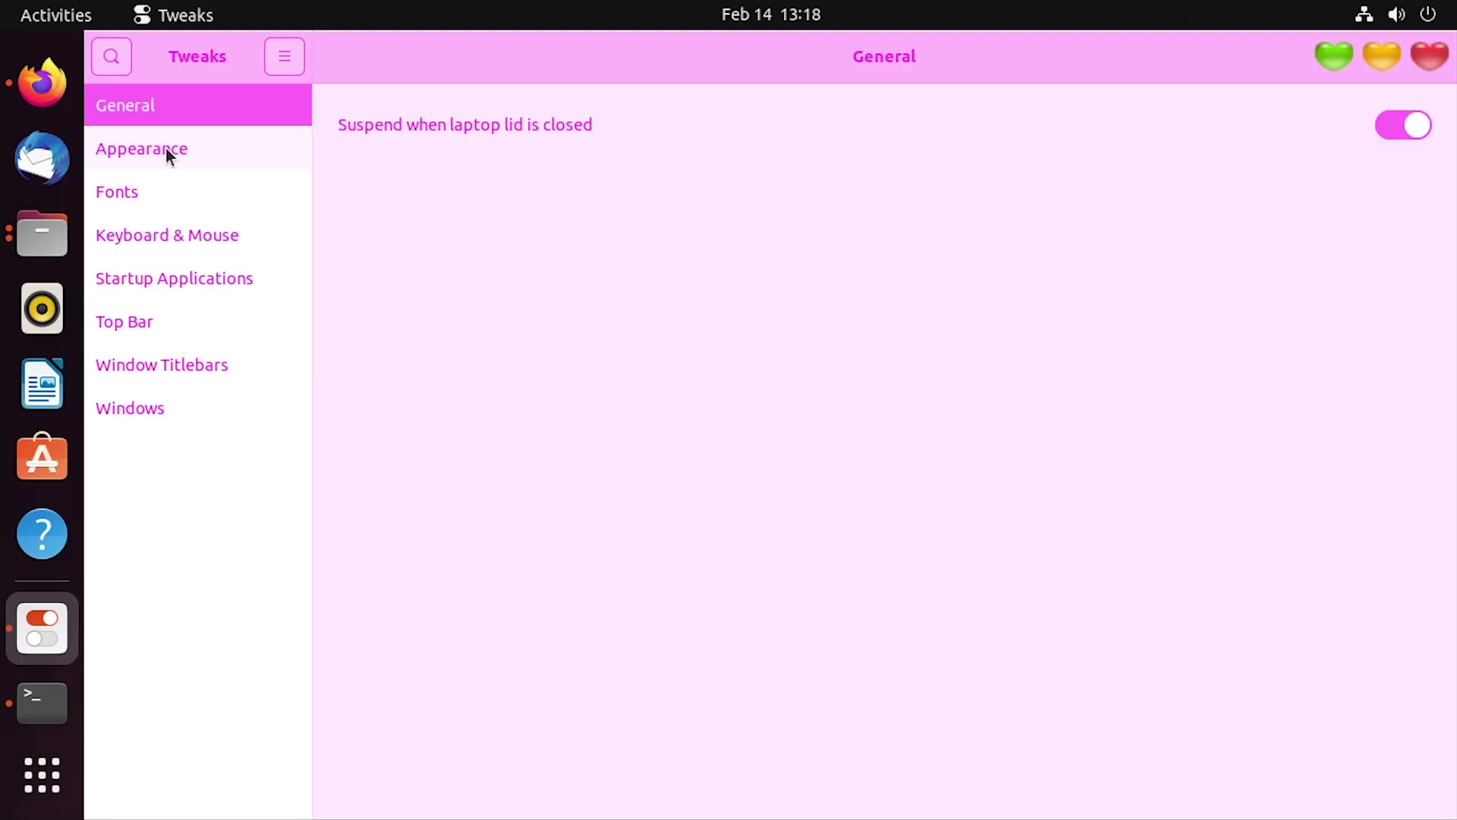
pyautogui.click(166, 148)
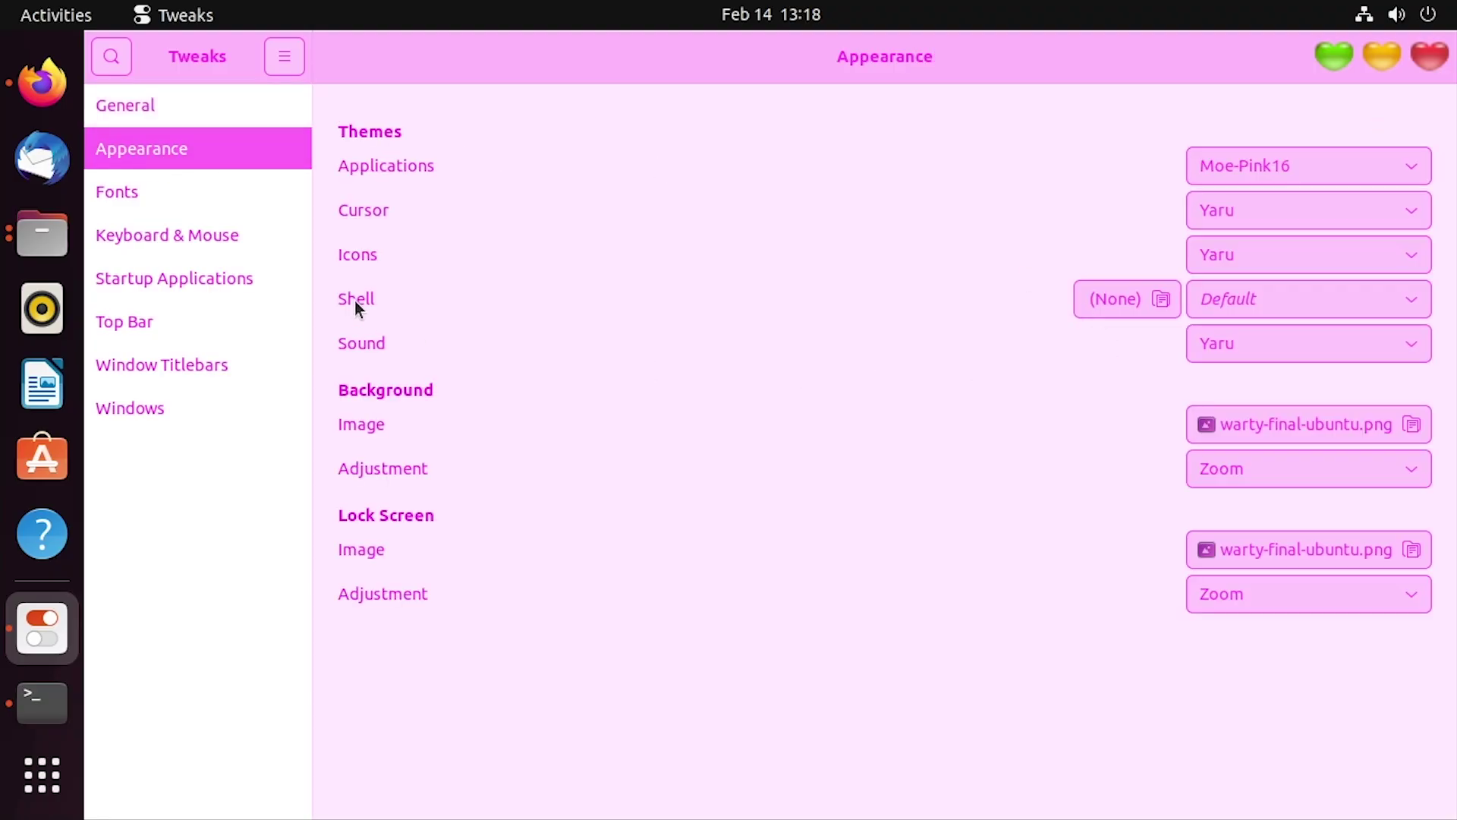
pyautogui.click(1308, 296)
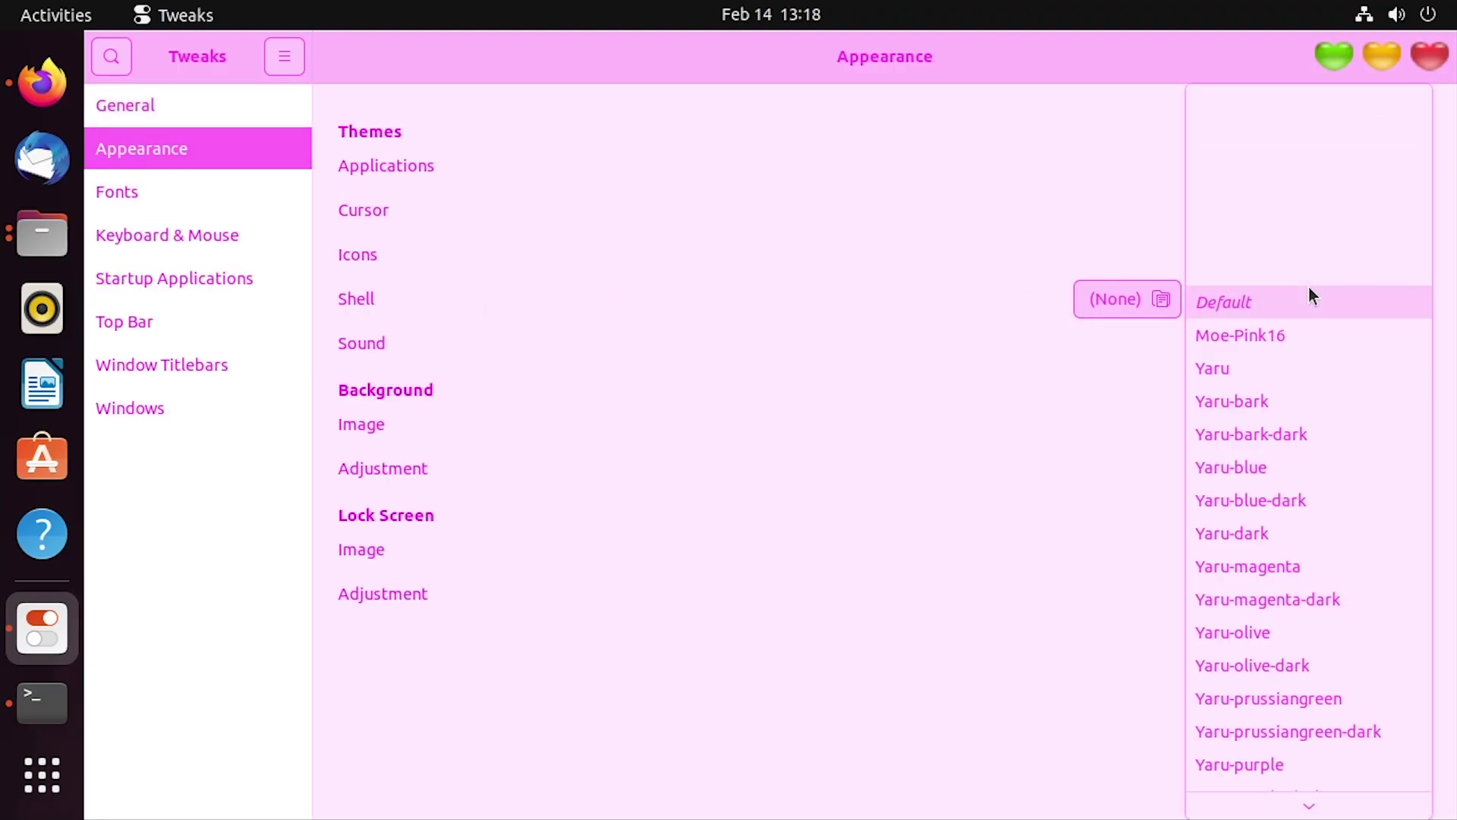
pyautogui.click(1299, 337)
# Check the pink top bar in the applications overview, then bring the Setting Helper terminal forward
pyautogui.moveTo(514, 65); pyautogui.dragTo(784, 267)
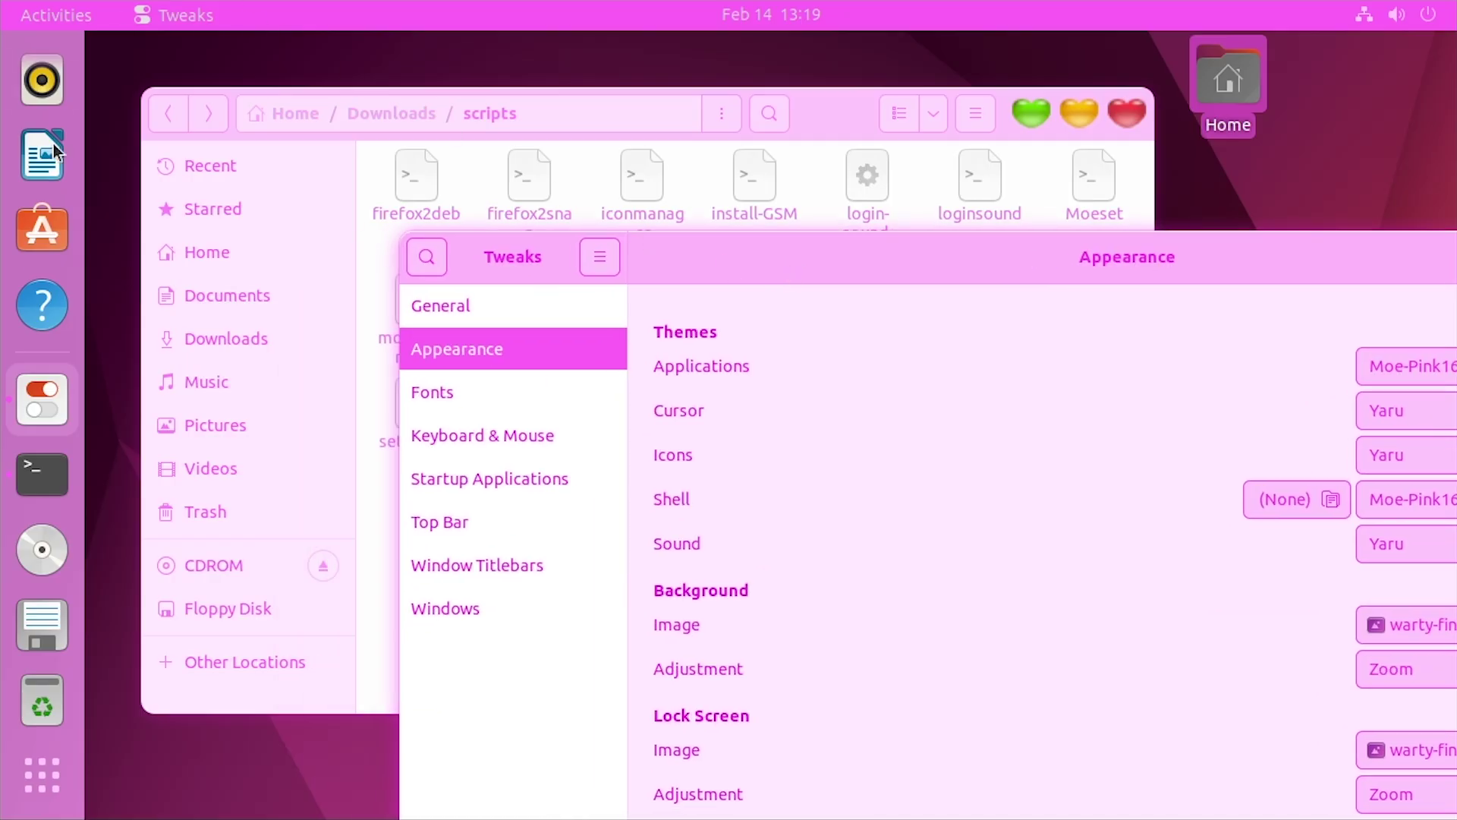
pyautogui.click(42, 774)
pyautogui.scroll(-1, 566, 480)
pyautogui.scroll(1, 566, 480)
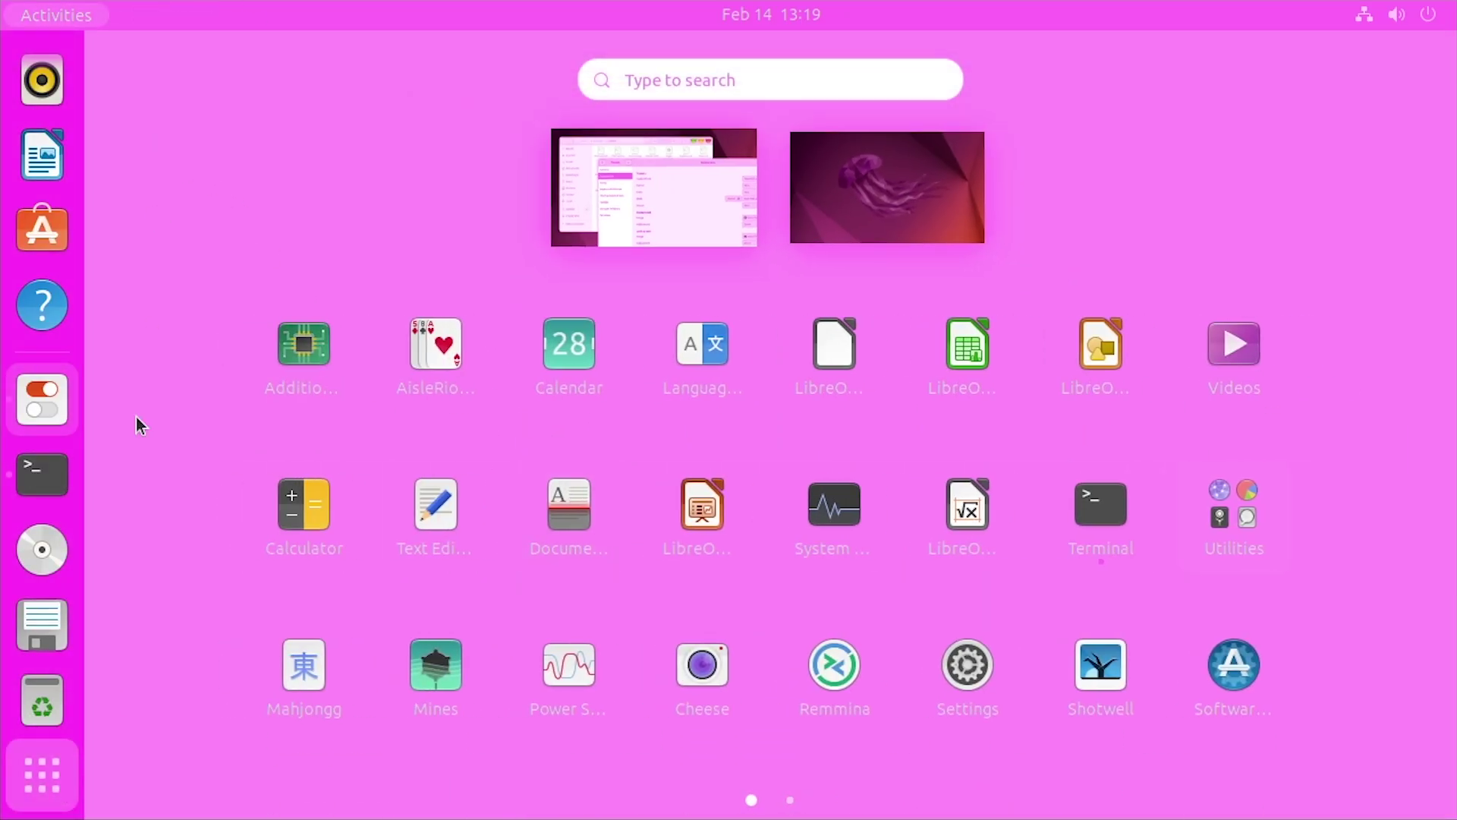
pyautogui.click(75, 768)
pyautogui.moveTo(827, 258); pyautogui.dragTo(1006, 543)
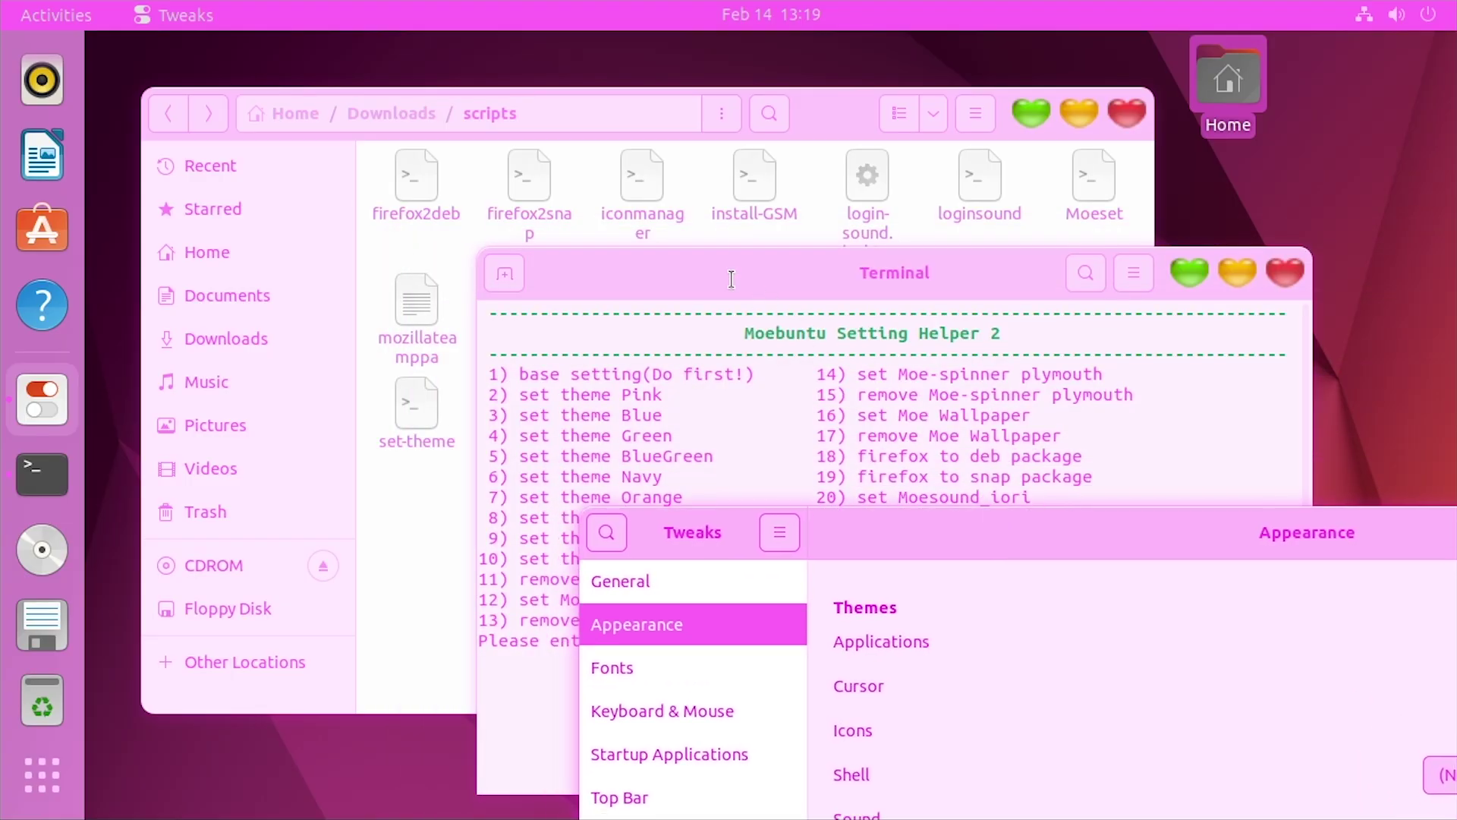
pyautogui.moveTo(705, 256); pyautogui.dragTo(577, 136)
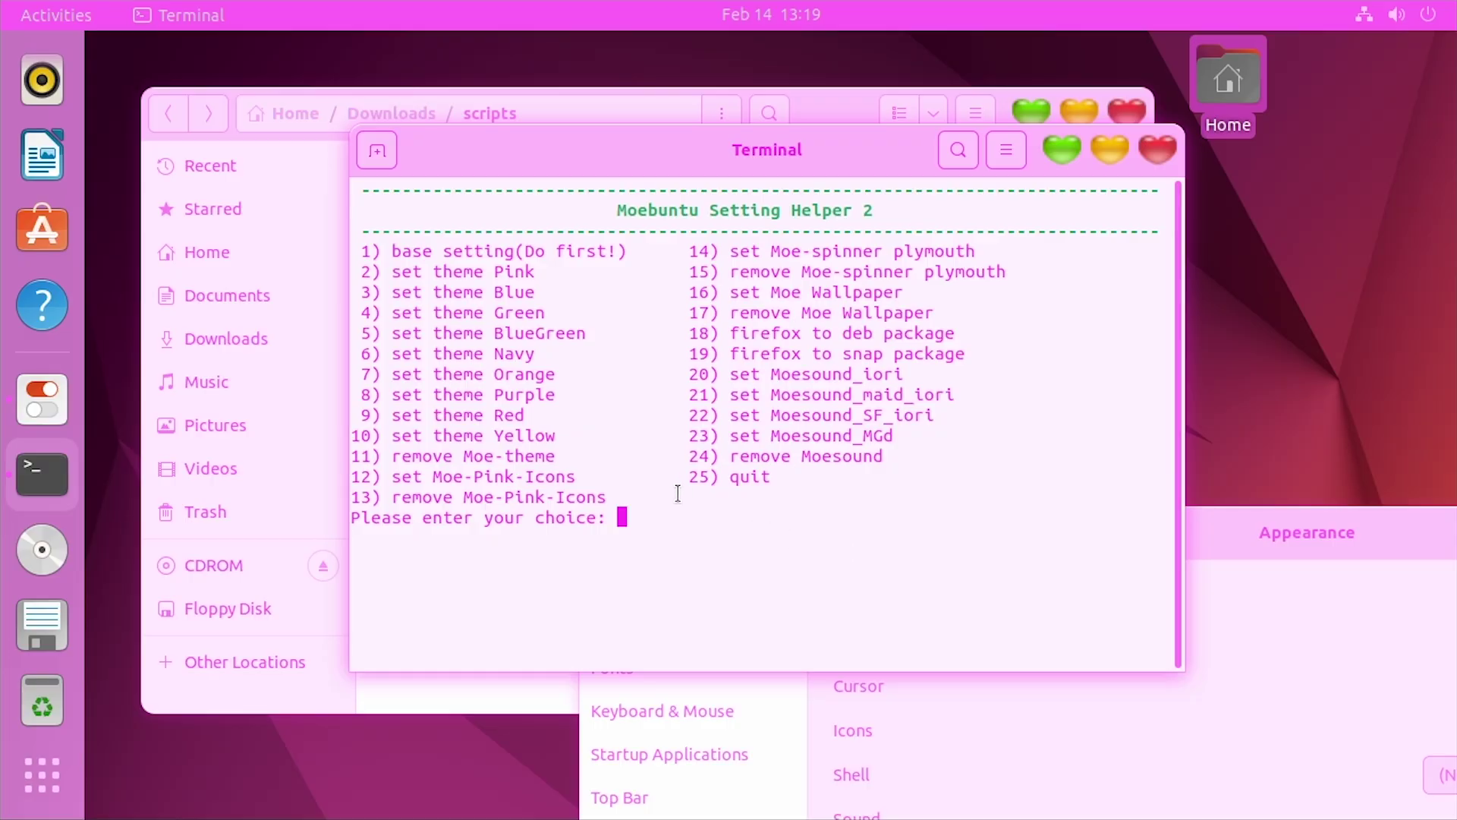
# Run Setting Helper option 12 to install the Moe-Pink-Icons set
pyautogui.moveTo(556, 455); pyautogui.dragTo(420, 497)
pyautogui.write('12')
pyautogui.press('Return')
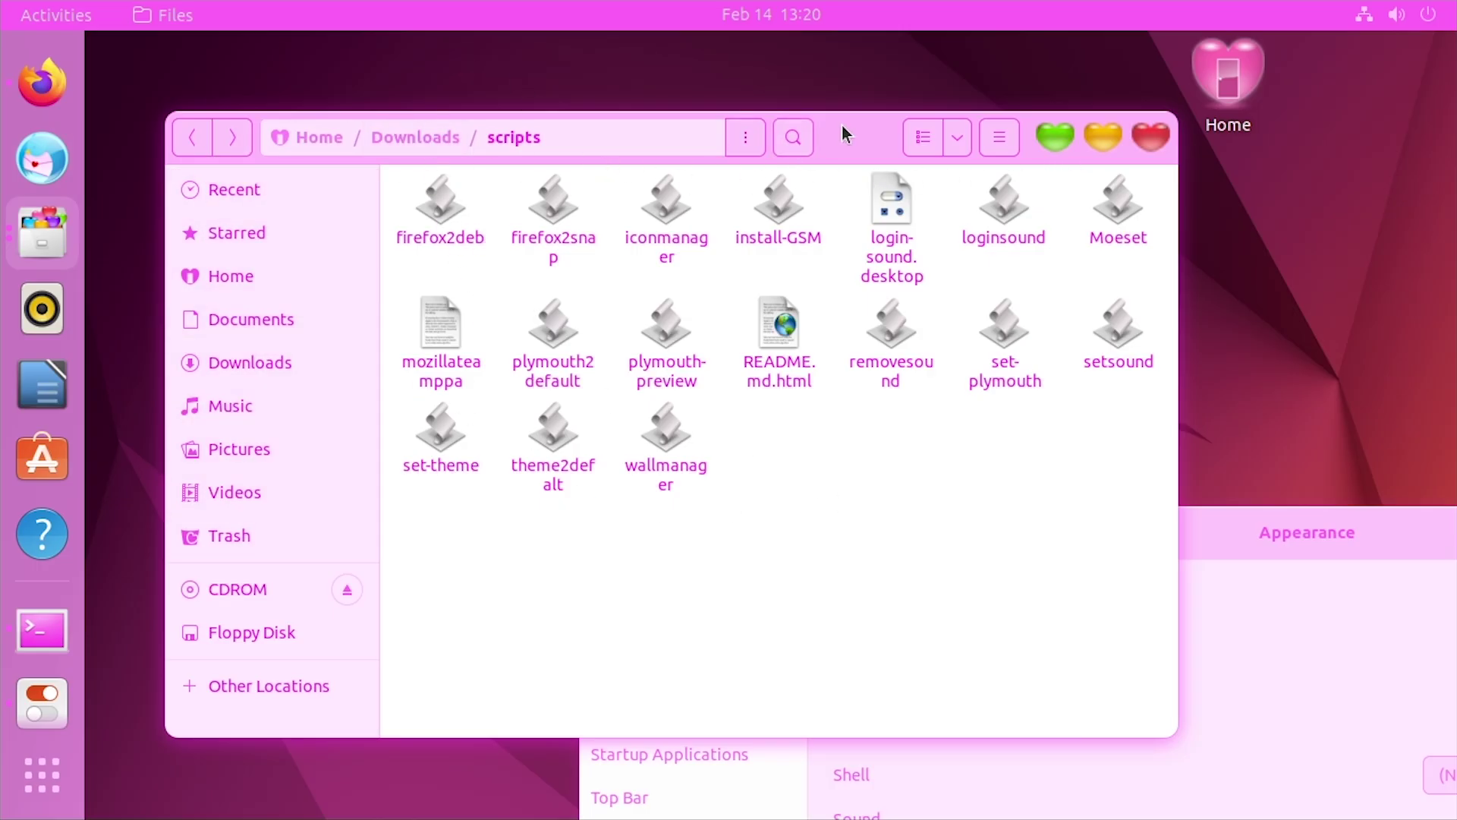
# Open the Home folder in Files and select all nine folders to view their pink icons
pyautogui.moveTo(841, 125); pyautogui.dragTo(888, 98)
pyautogui.click(297, 248)
pyautogui.click(1071, 278)
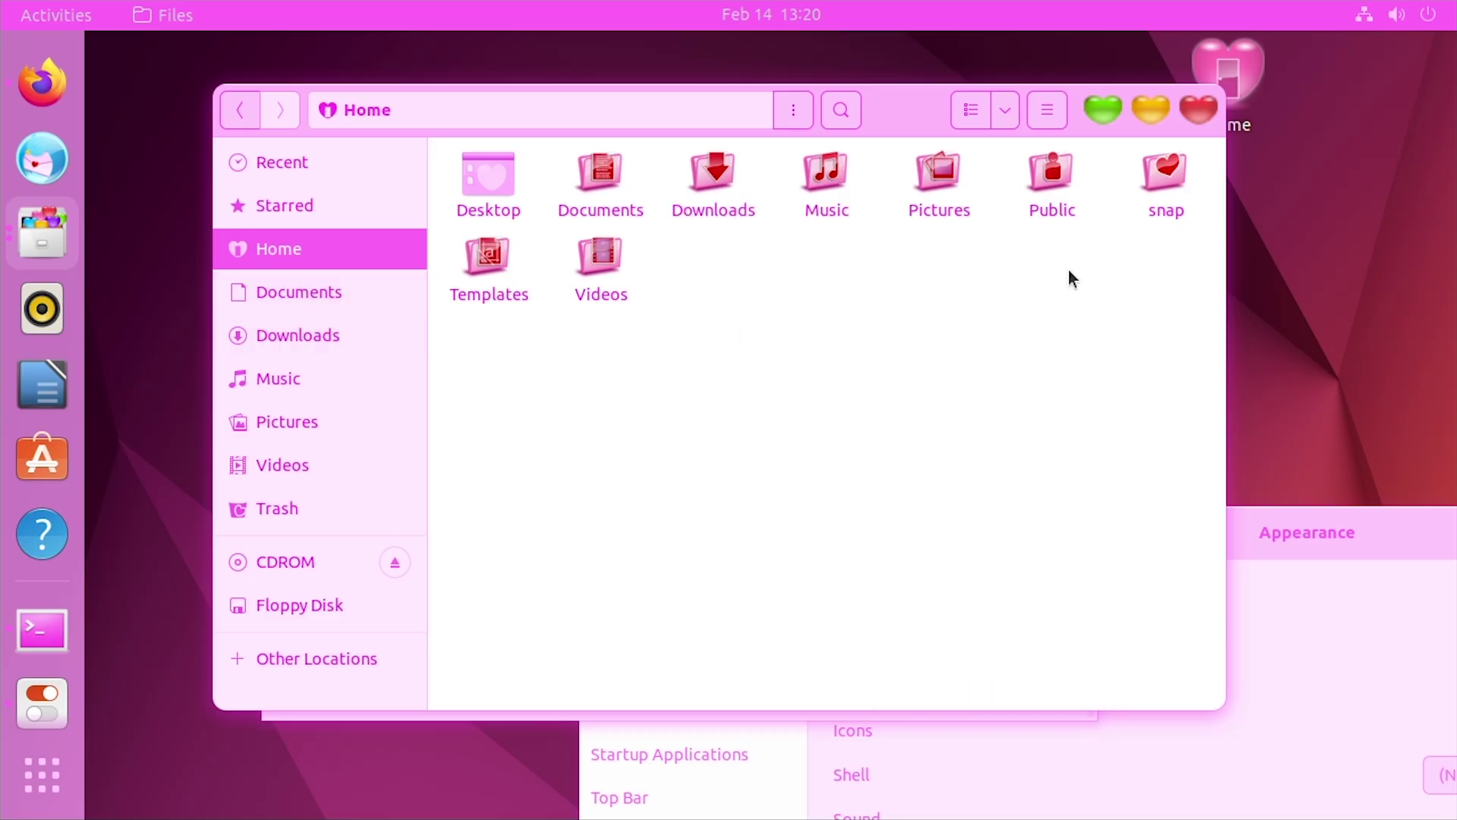
pyautogui.moveTo(1138, 338); pyautogui.dragTo(444, 169)
# Browse Documents, Downloads and Music, return to Home, then minimize Files
pyautogui.click(312, 288)
pyautogui.click(339, 340)
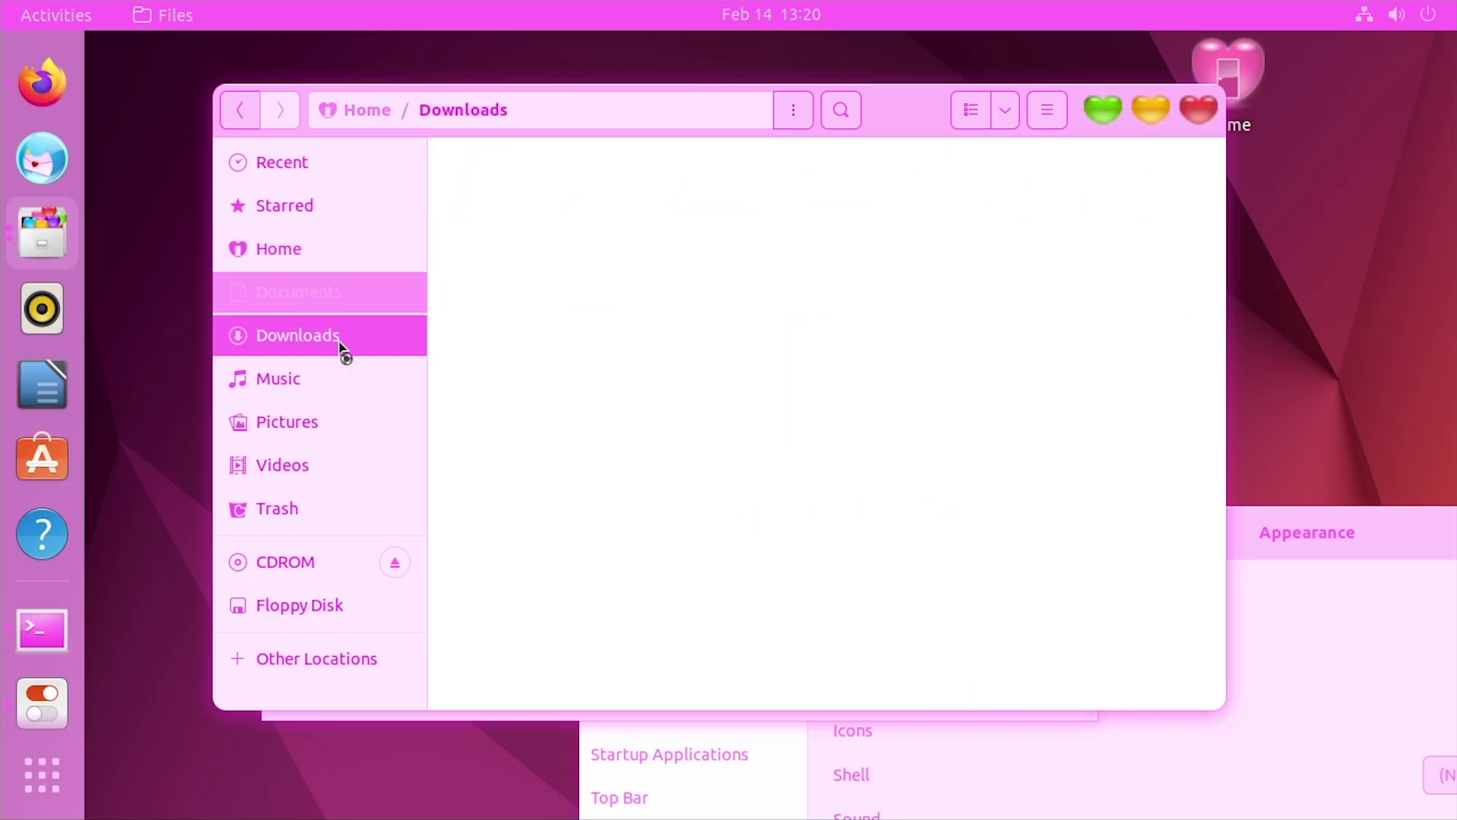
pyautogui.click(348, 372)
pyautogui.click(336, 247)
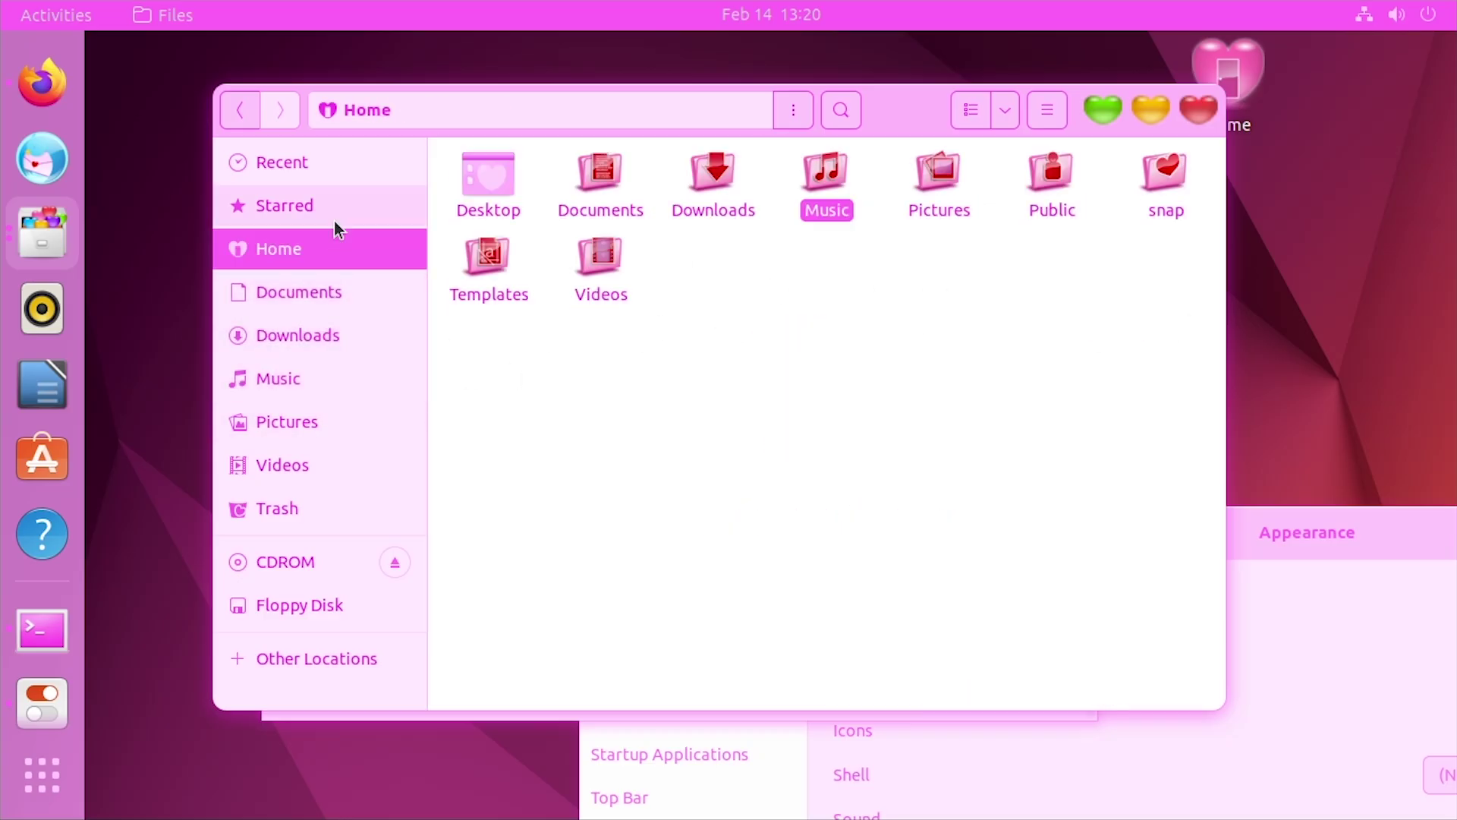
pyautogui.click(337, 248)
pyautogui.moveTo(886, 86); pyautogui.dragTo(824, 141)
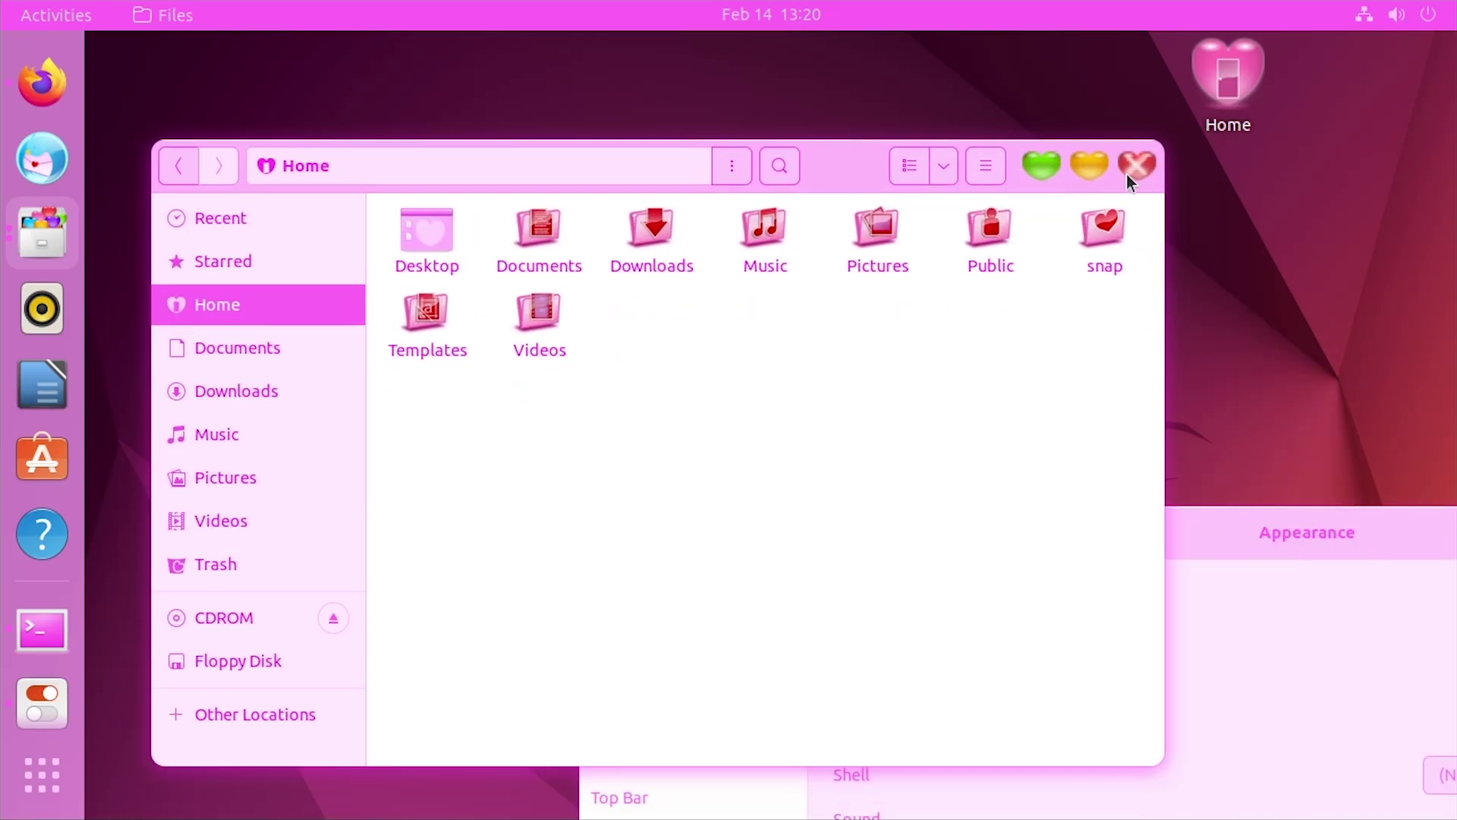
pyautogui.click(1035, 167)
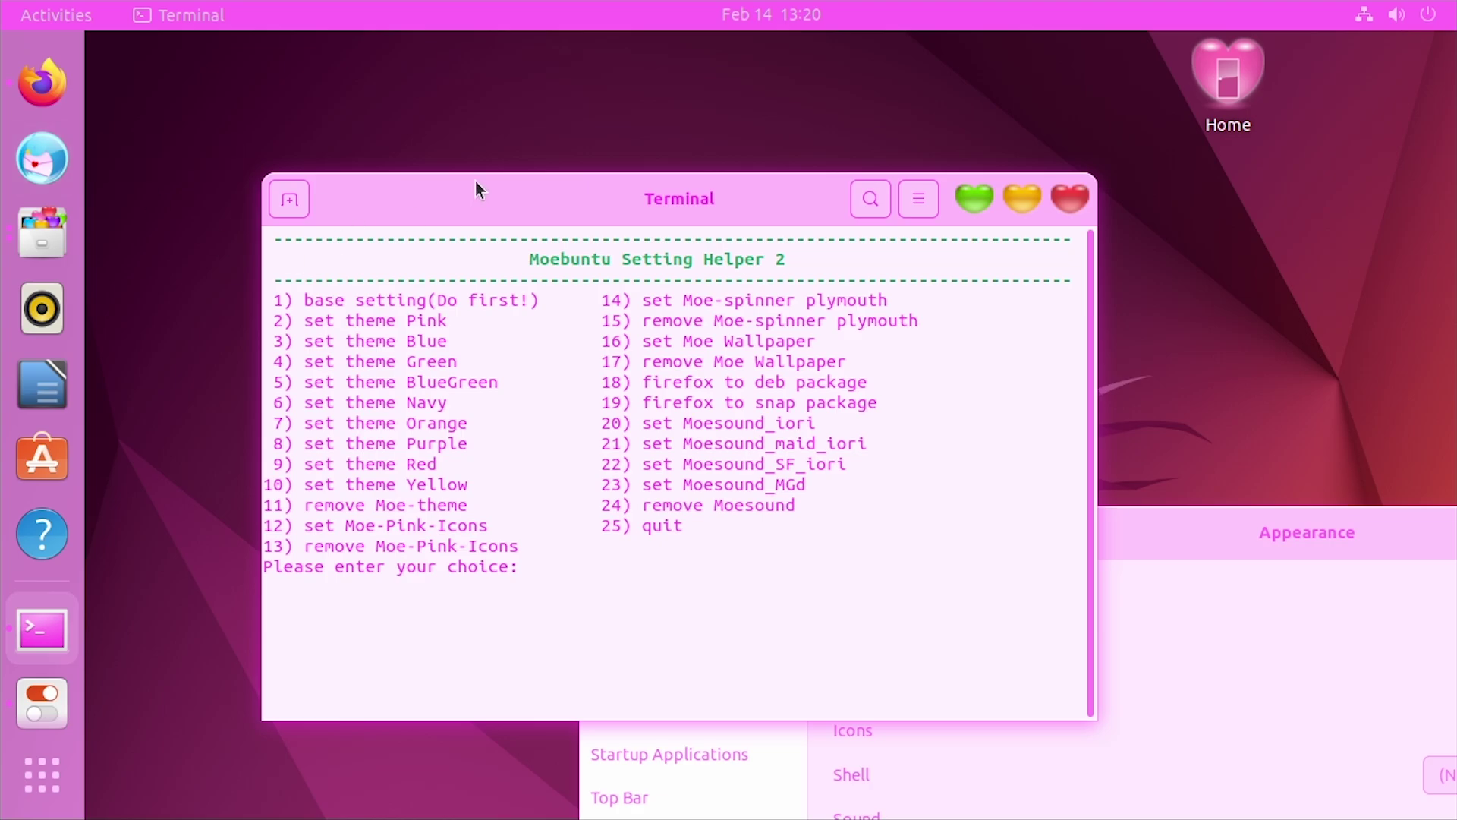
# Run option 14 to make Moe-spinner the Plymouth boot animation, accepting the screen image prompt
pyautogui.moveTo(476, 182); pyautogui.dragTo(552, 100)
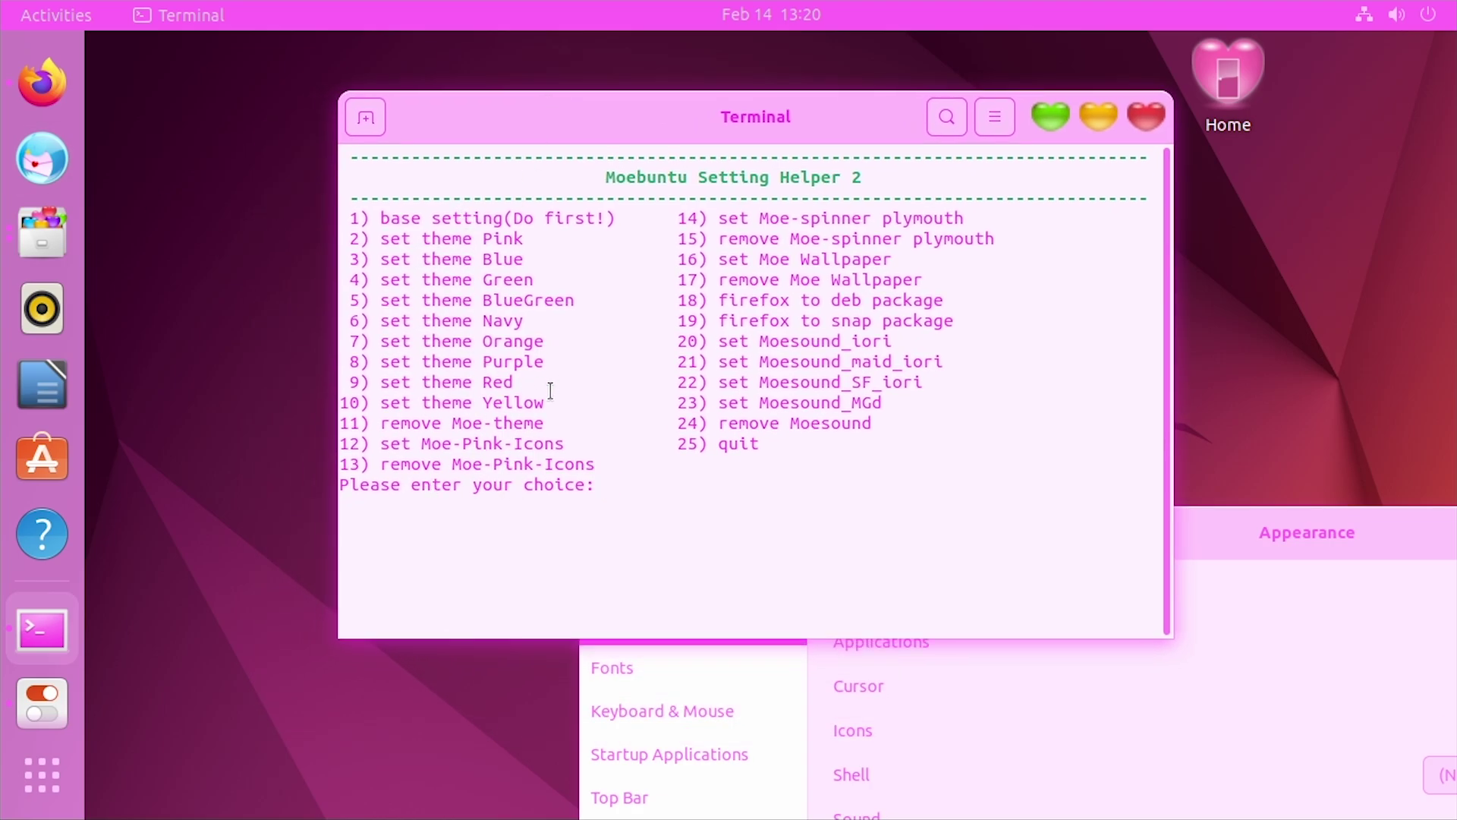
pyautogui.moveTo(550, 396); pyautogui.dragTo(452, 280)
pyautogui.click(452, 280)
pyautogui.moveTo(761, 218); pyautogui.dragTo(801, 218)
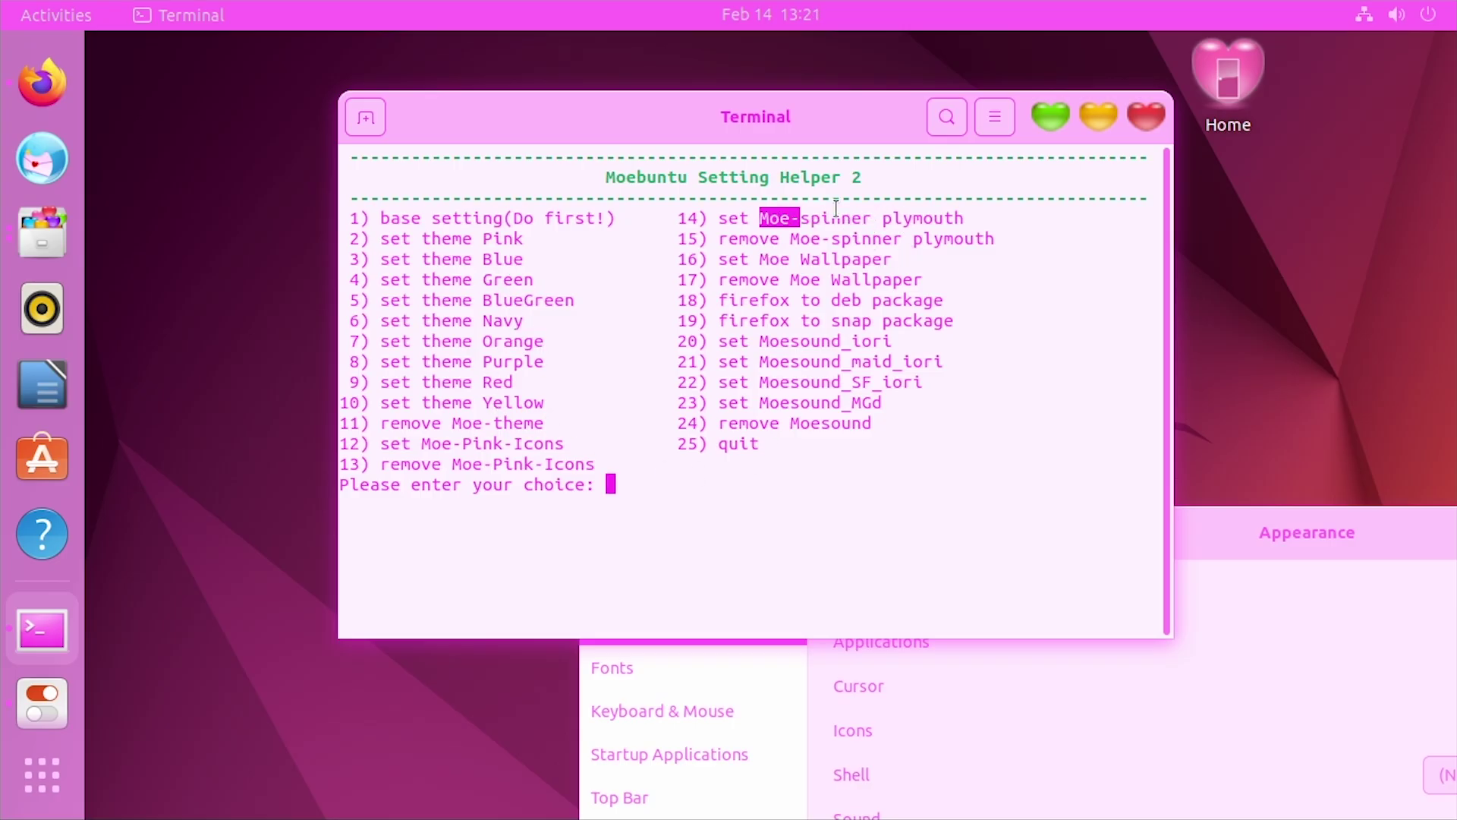
pyautogui.click(857, 218)
pyautogui.write('14')
pyautogui.press('Return')
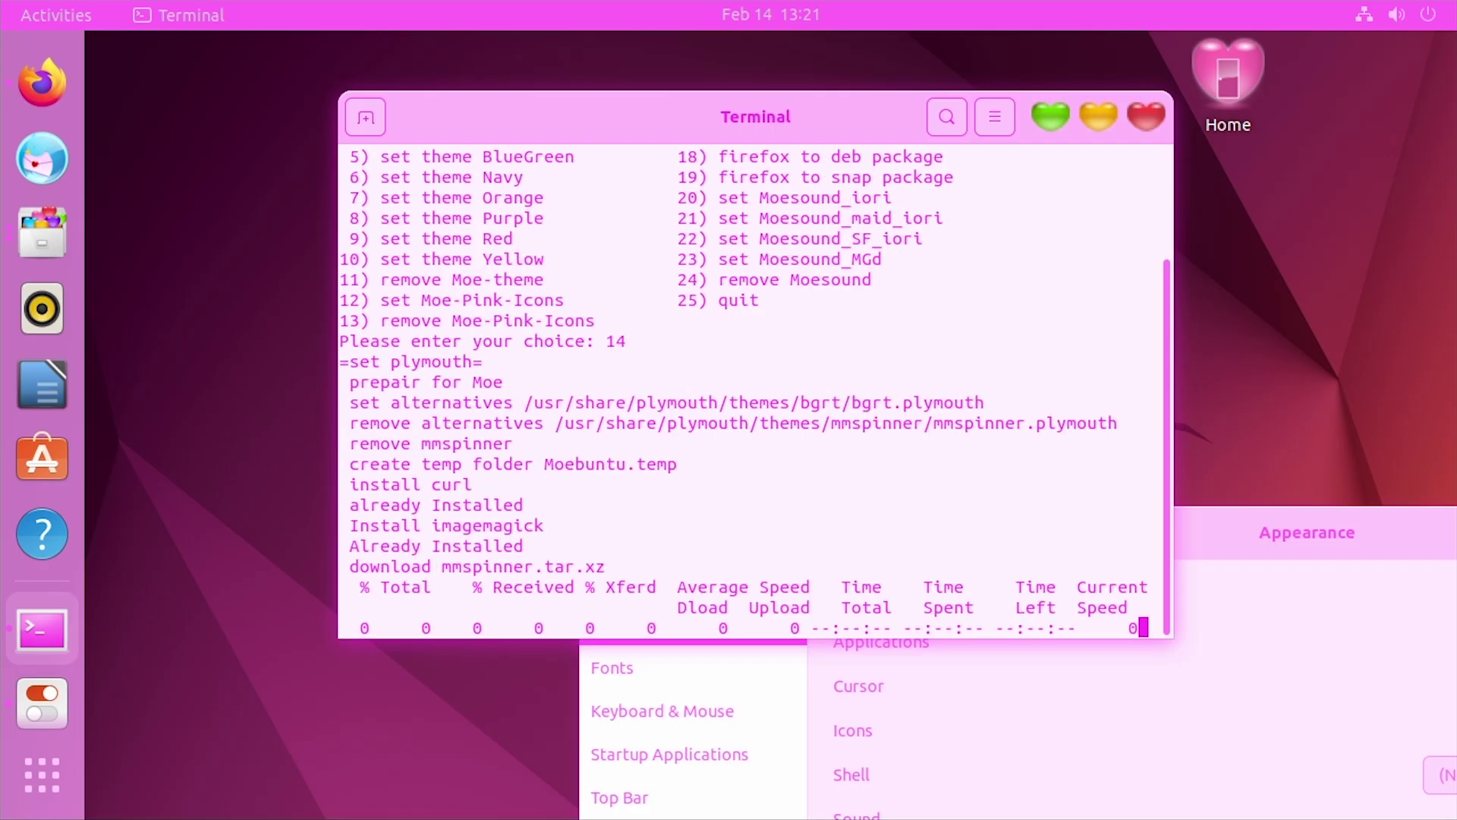
pyautogui.press('Return')
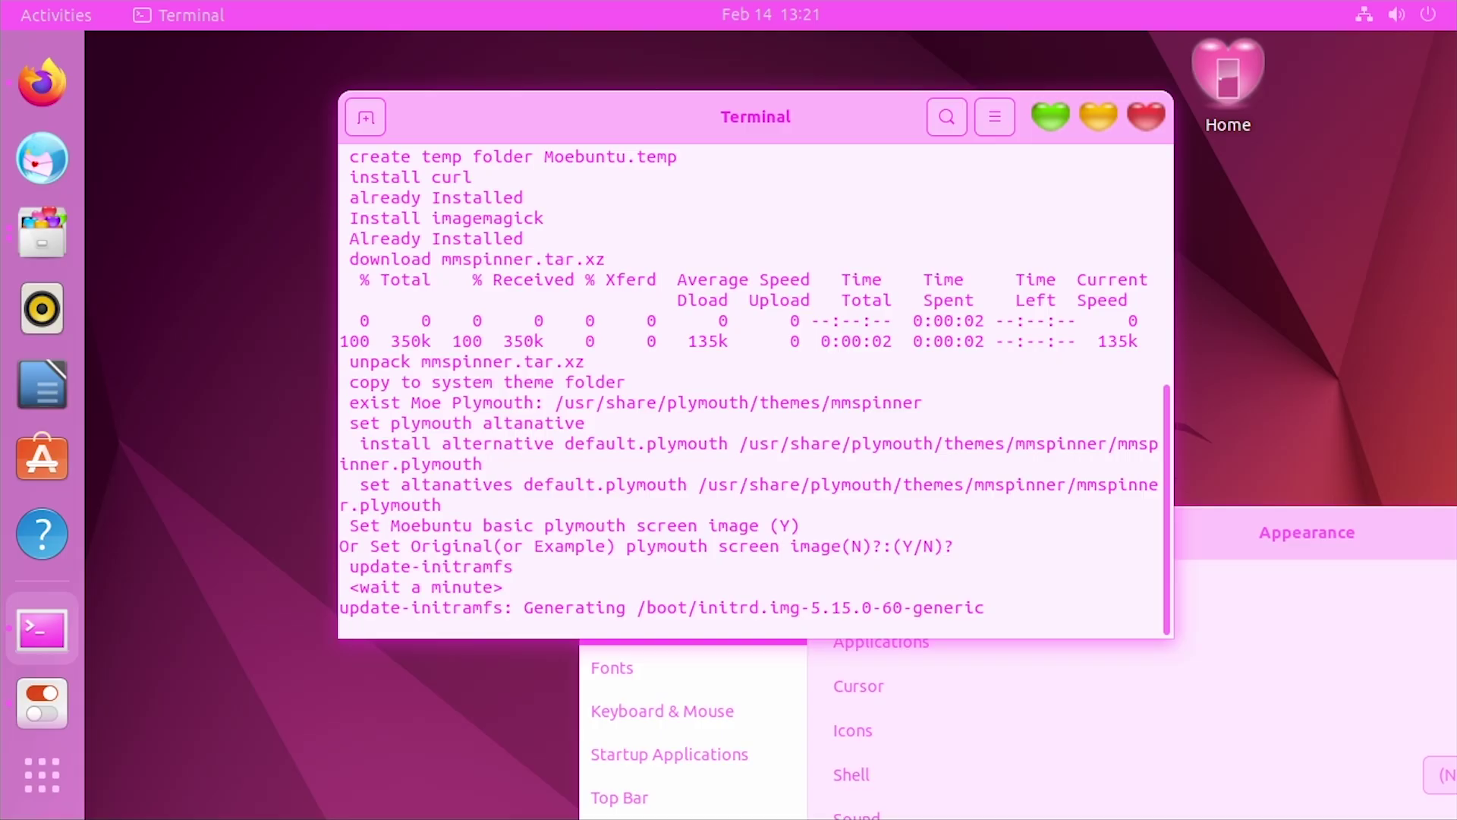
pyautogui.press('Return')
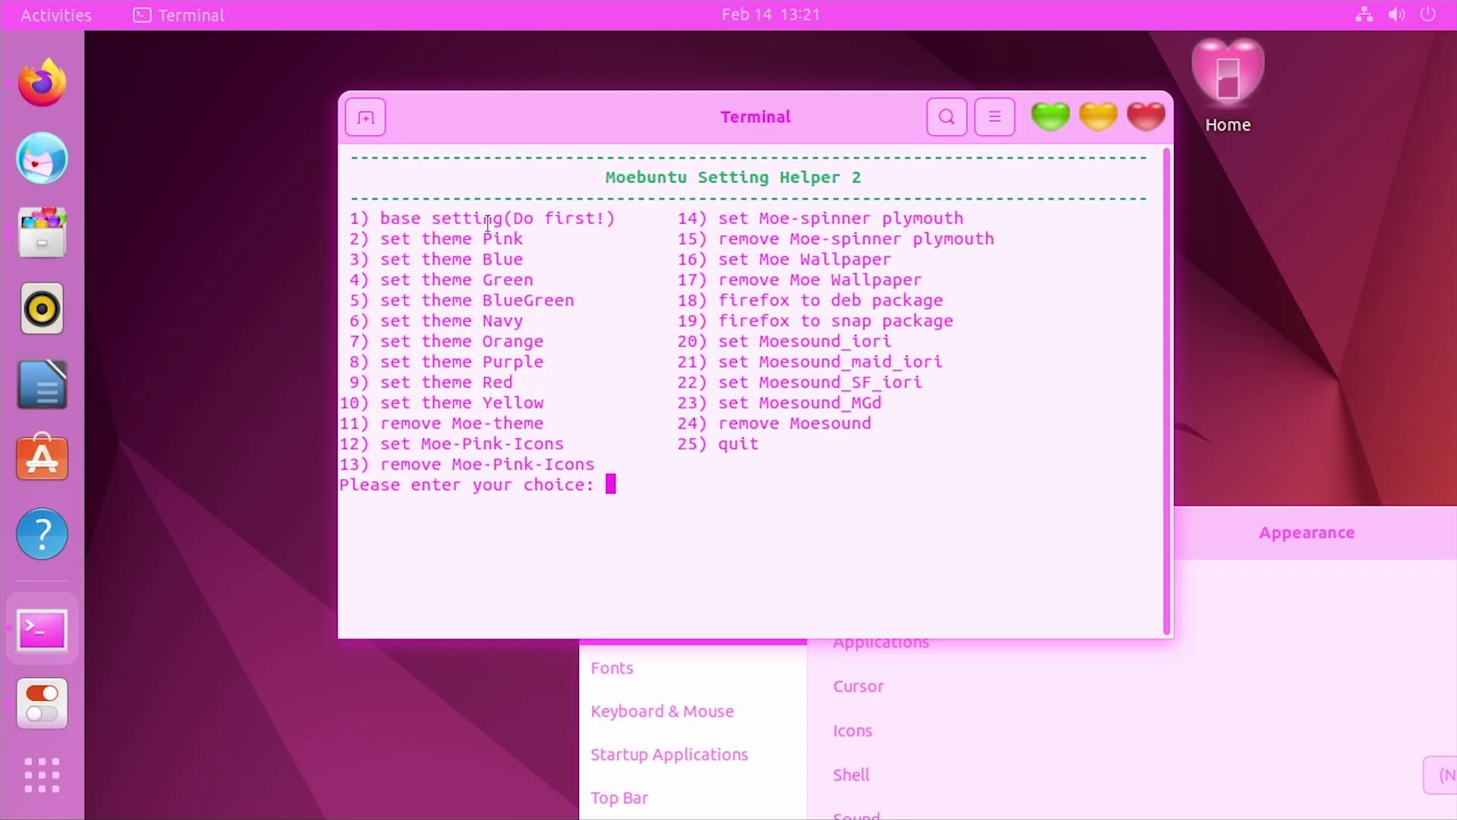
# Start option 16, close Tweaks, and open Downloads in Files to locate moe.png
pyautogui.write('16')
pyautogui.press('Return')
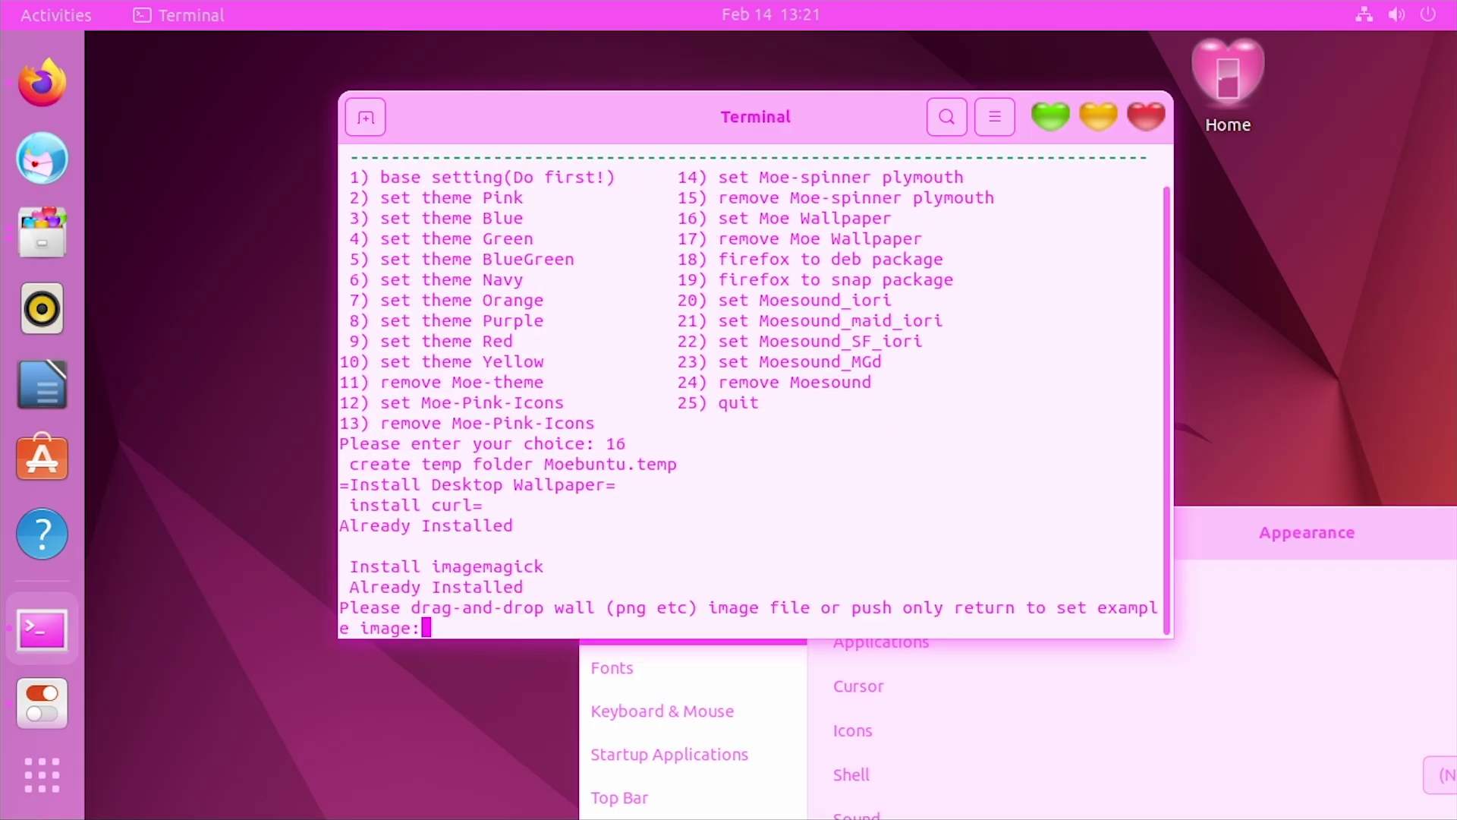
pyautogui.moveTo(594, 129); pyautogui.dragTo(448, 74)
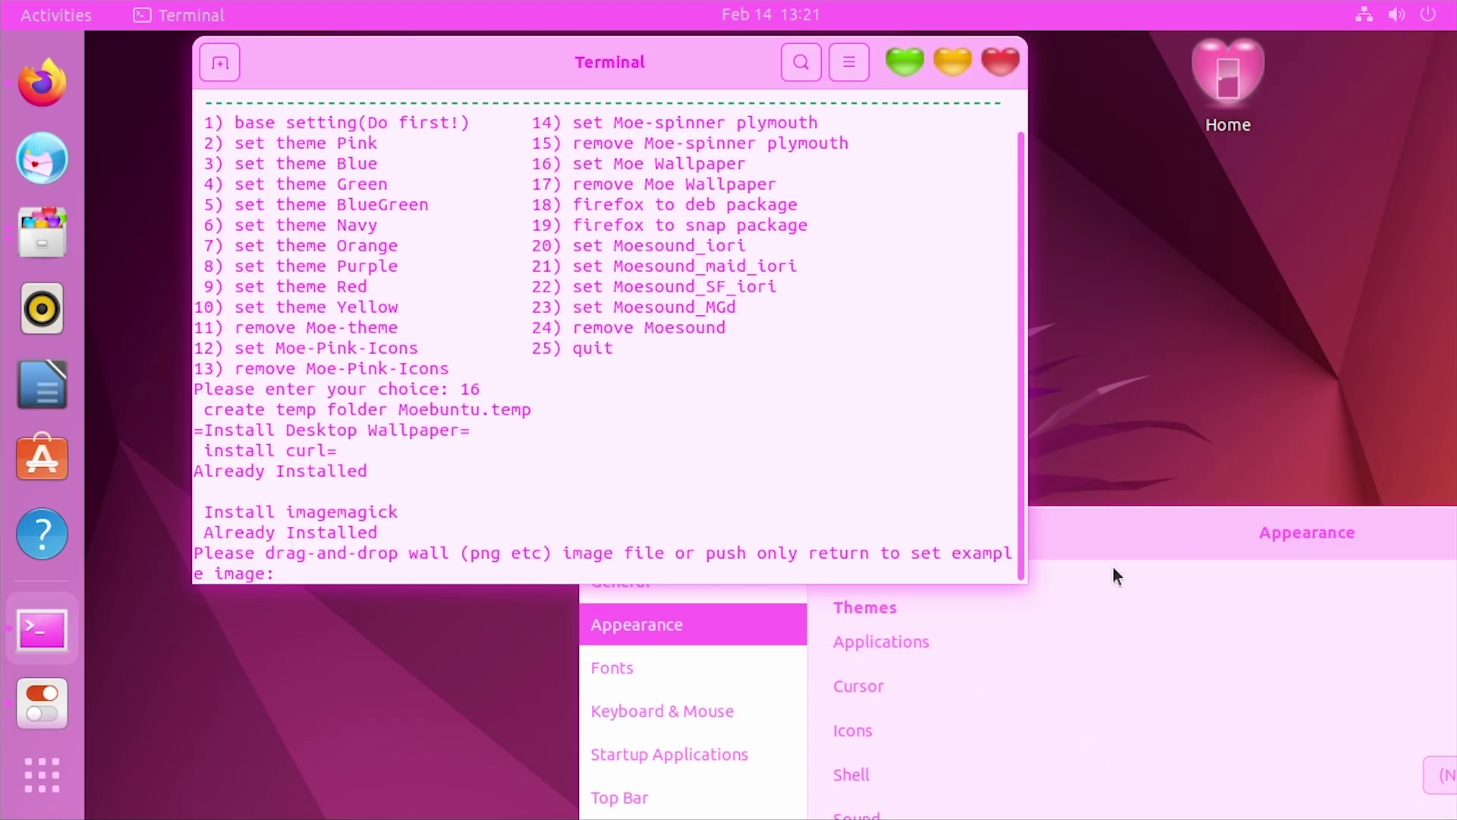
pyautogui.moveTo(1113, 566); pyautogui.dragTo(710, 377)
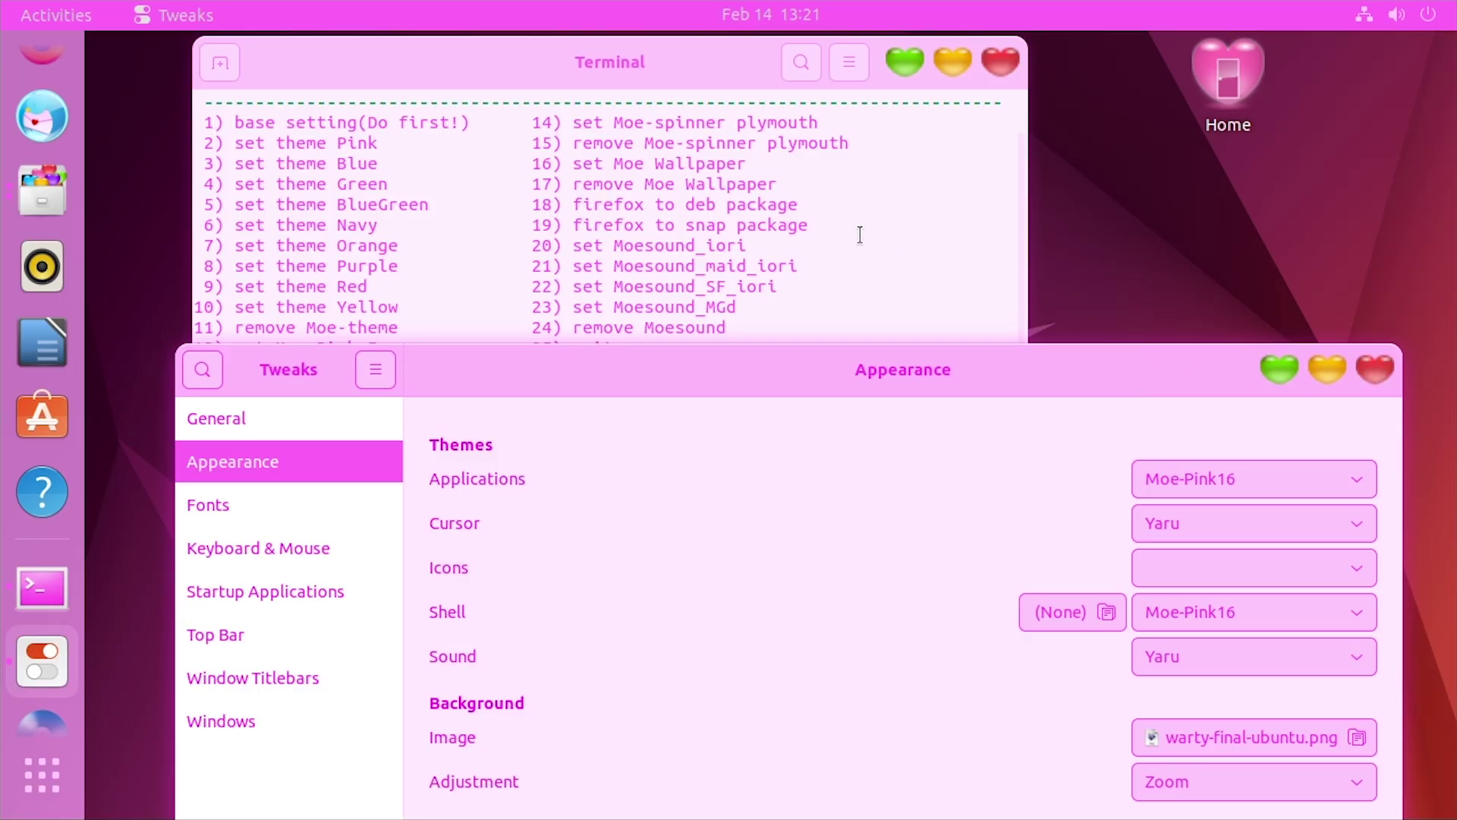
pyautogui.click(1378, 369)
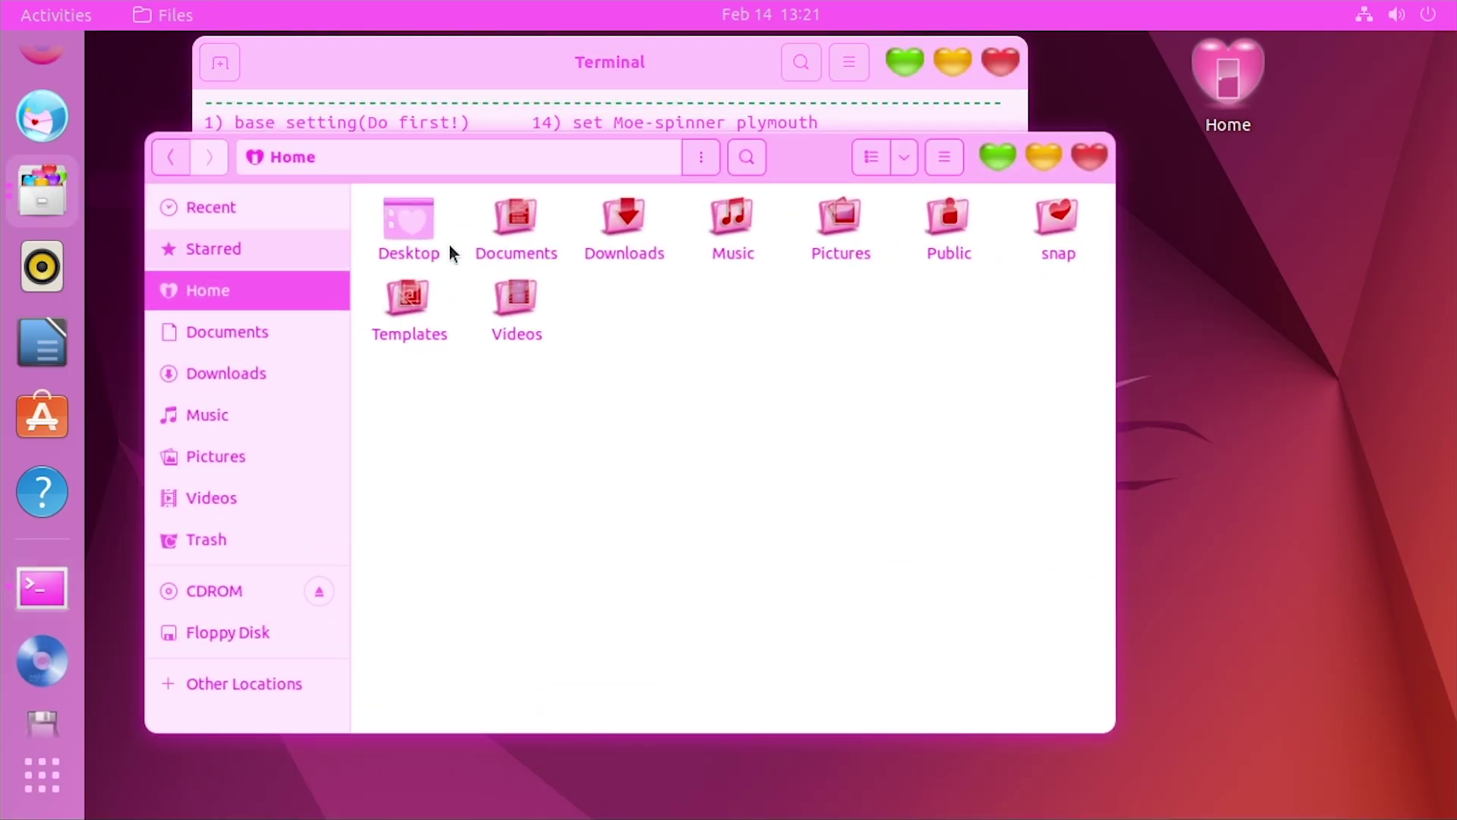
pyautogui.doubleClick(646, 241)
pyautogui.moveTo(455, 300); pyautogui.dragTo(1213, 459)
pyautogui.click(645, 451)
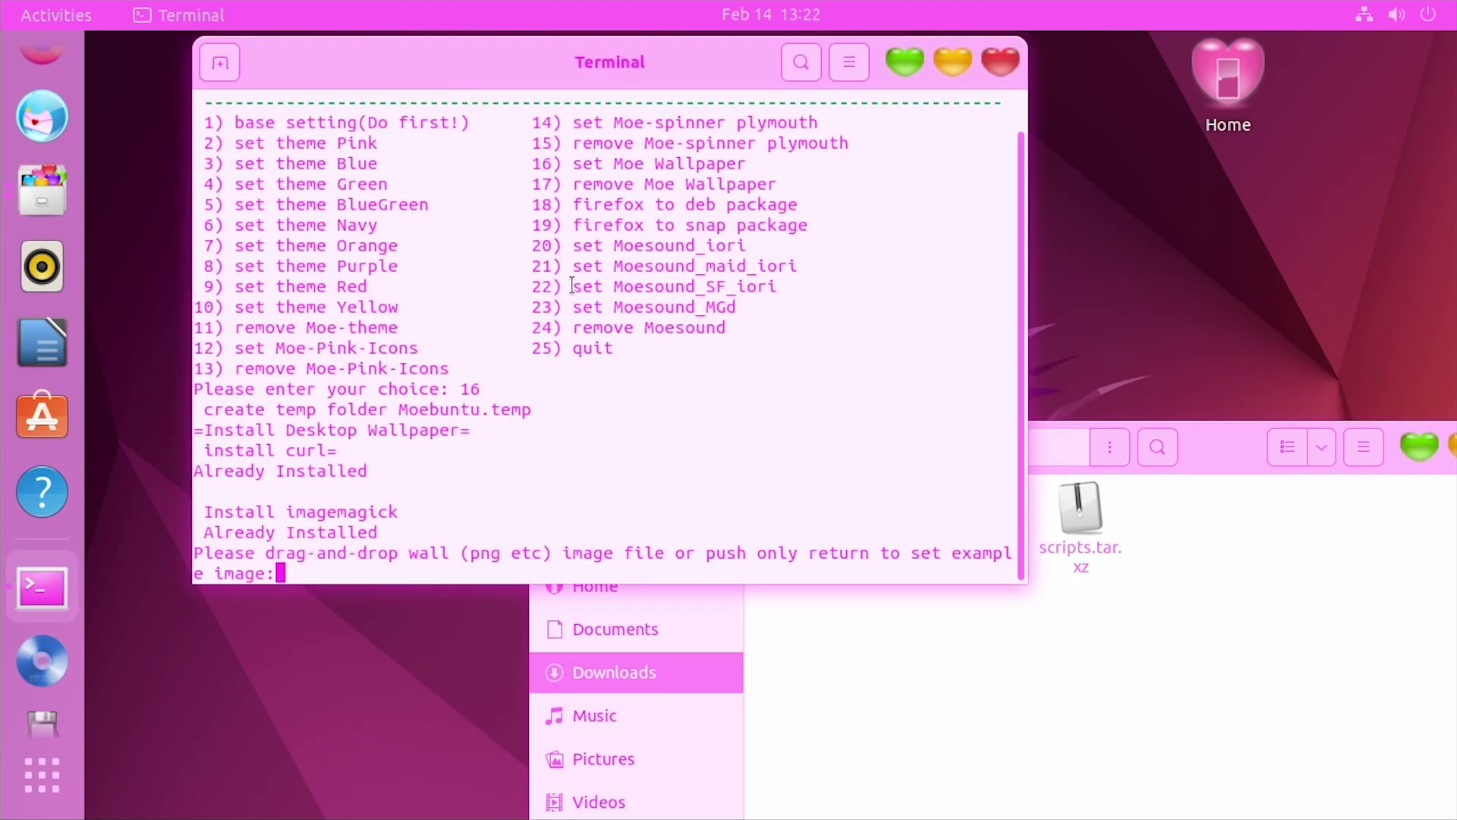
# Apply the example Metan-chan wallpaper image by answering y
pyautogui.press('Return')
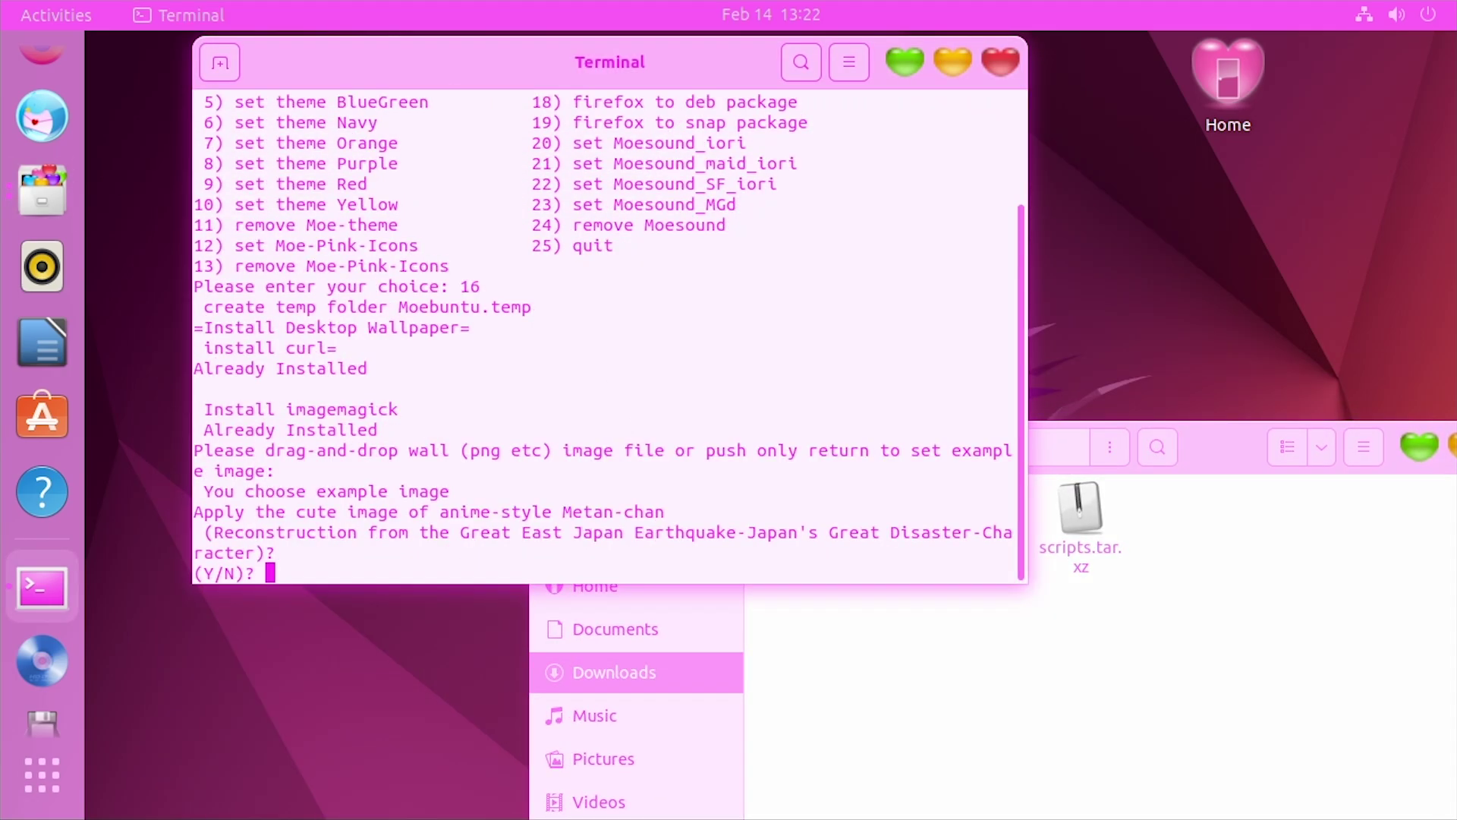
pyautogui.write('y')
pyautogui.press('Return')
pyautogui.moveTo(749, 64); pyautogui.dragTo(917, 711)
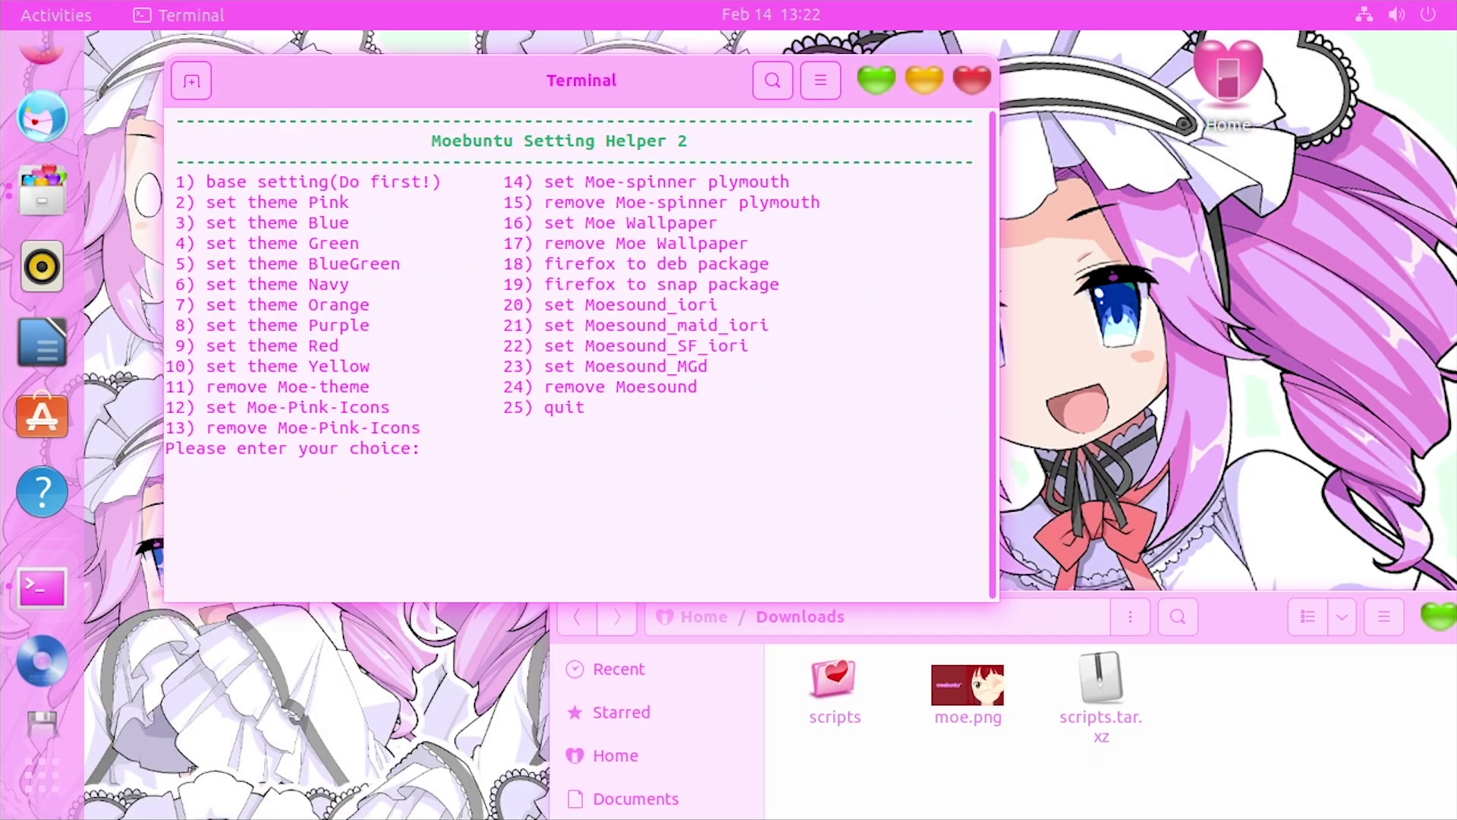
# Rerun option 16 and drop moe.png from Downloads into the terminal as the wallpaper
pyautogui.write('16')
pyautogui.press('Return')
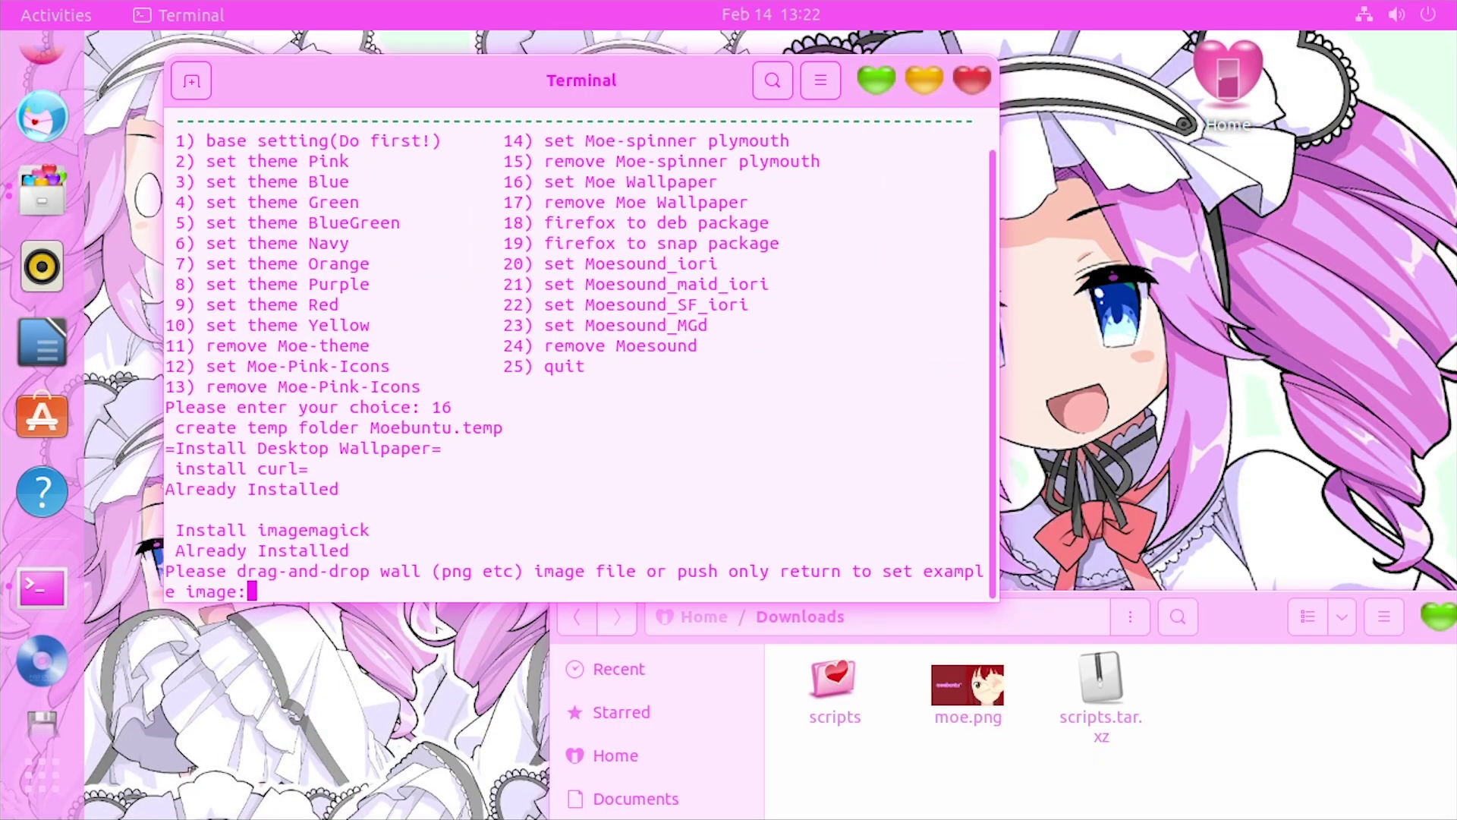
pyautogui.moveTo(941, 720); pyautogui.dragTo(638, 501)
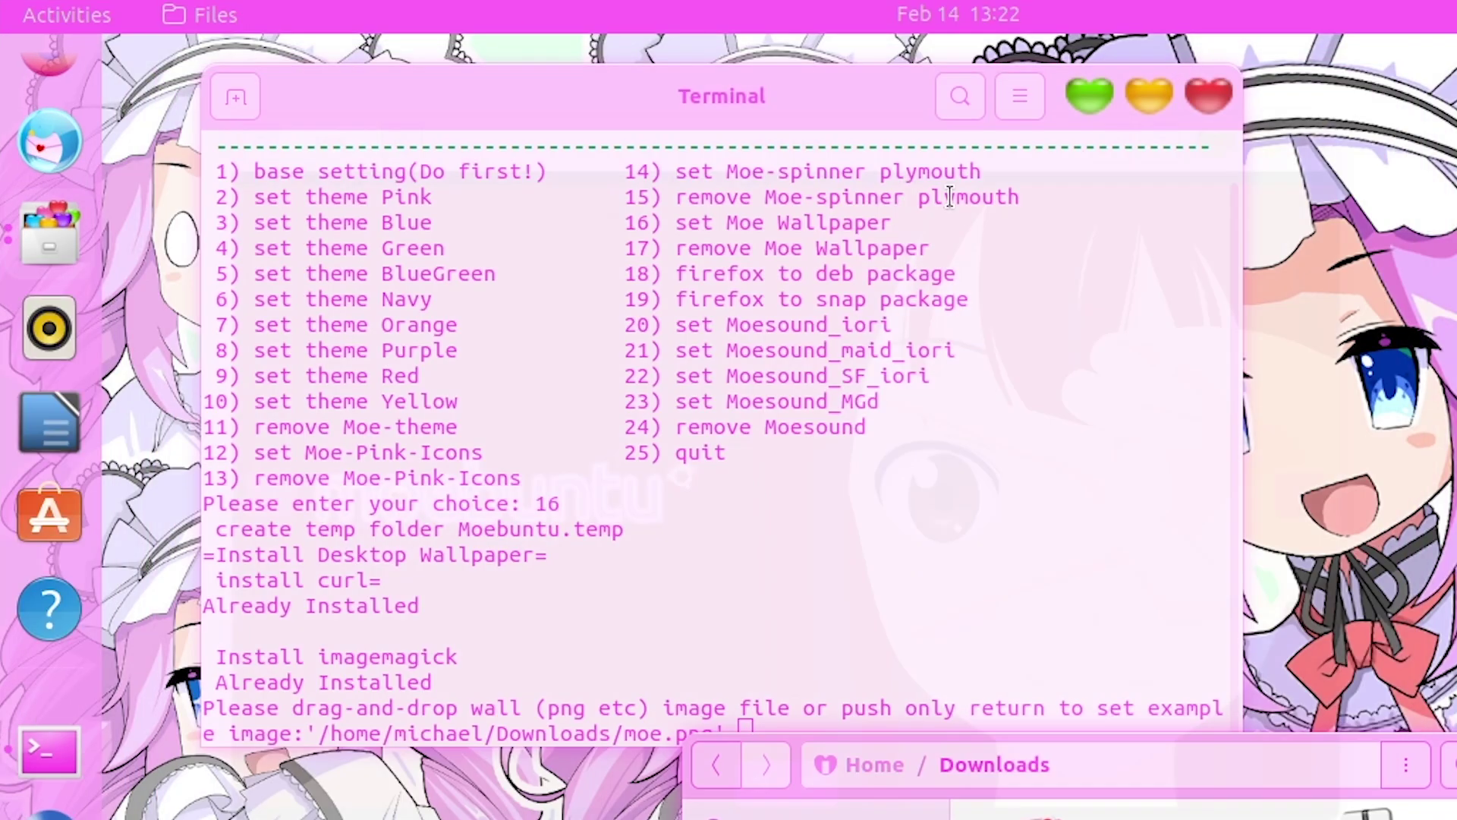
pyautogui.click(598, 120)
pyautogui.press('Return')
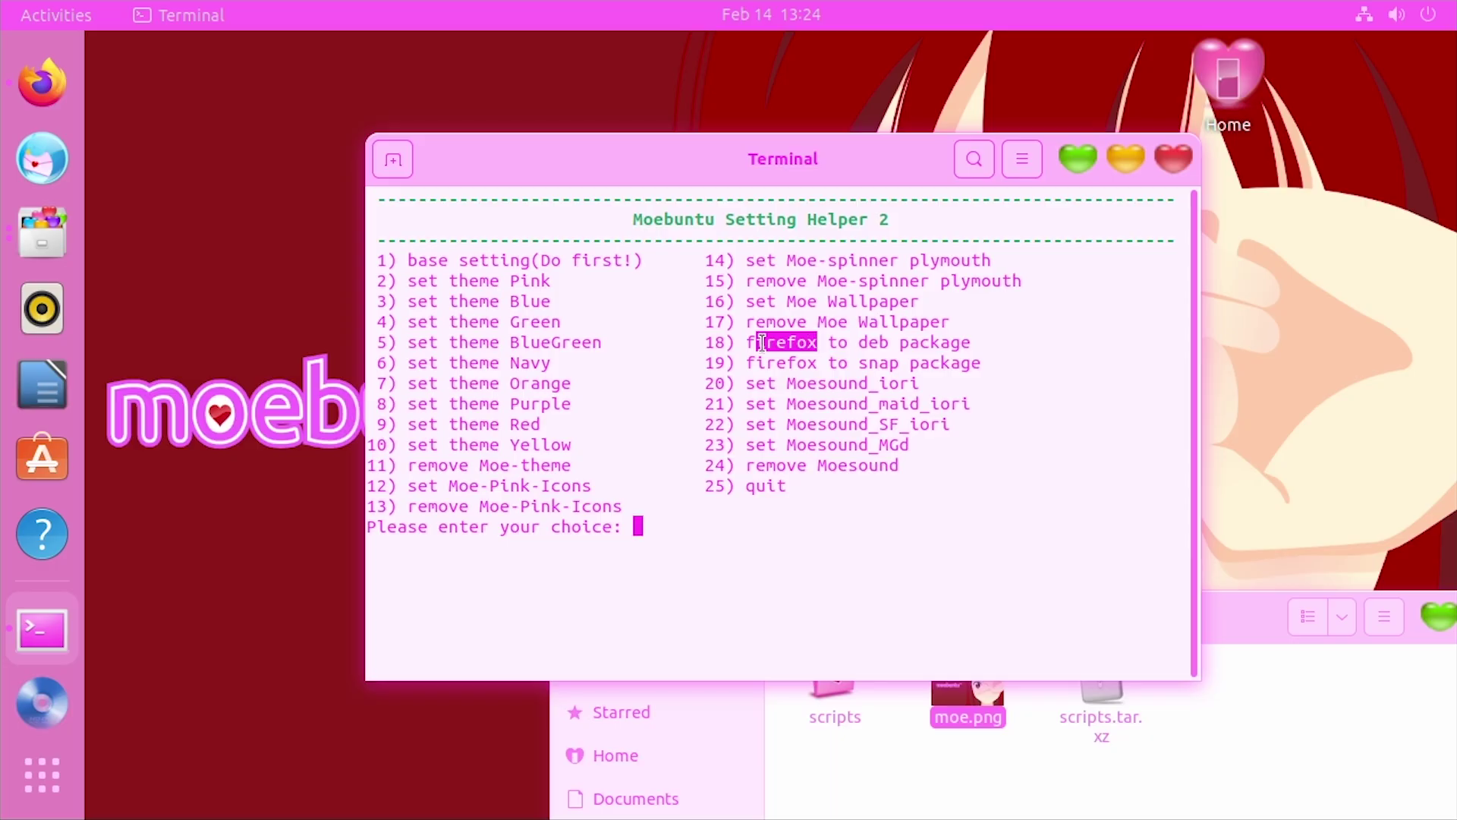
pyautogui.click(762, 343)
pyautogui.click(43, 106)
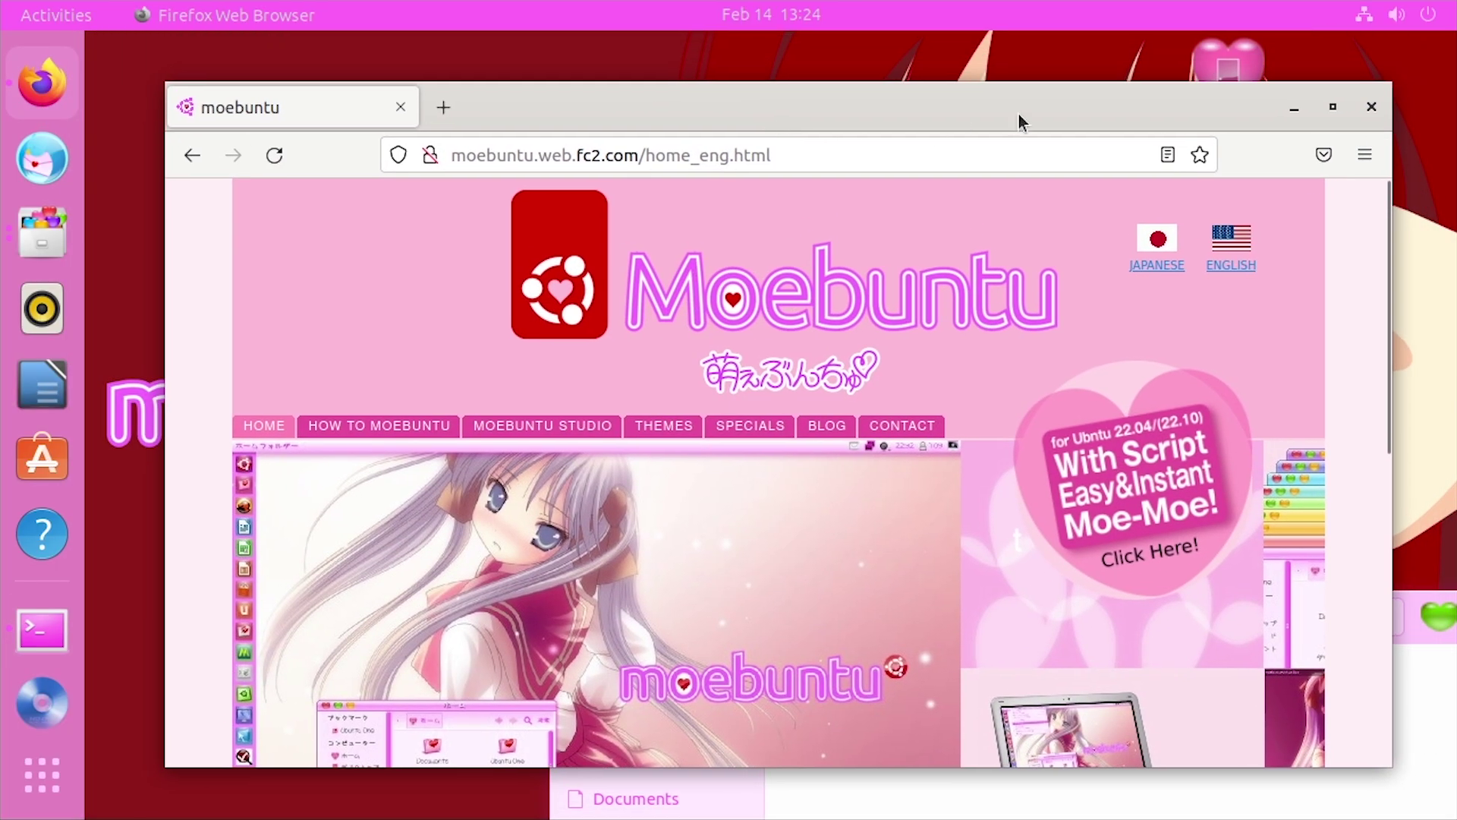
pyautogui.click(1292, 108)
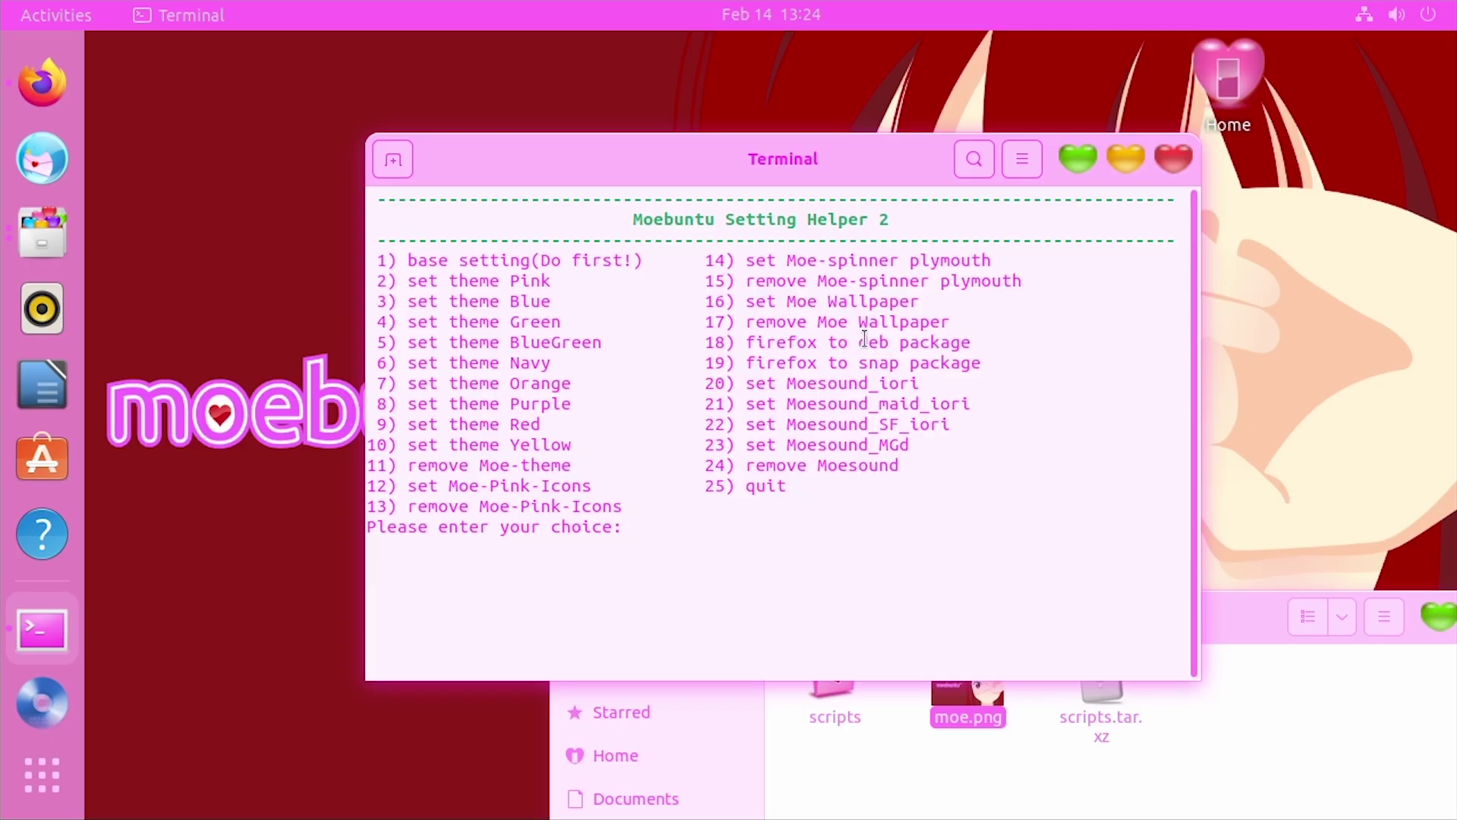
pyautogui.moveTo(863, 342); pyautogui.dragTo(1184, 345)
# Pick the firefox-to-snap option at the Setting Helper prompt
pyautogui.click(859, 367)
pyautogui.moveTo(859, 367); pyautogui.dragTo(975, 362)
pyautogui.click(975, 362)
pyautogui.write('18')
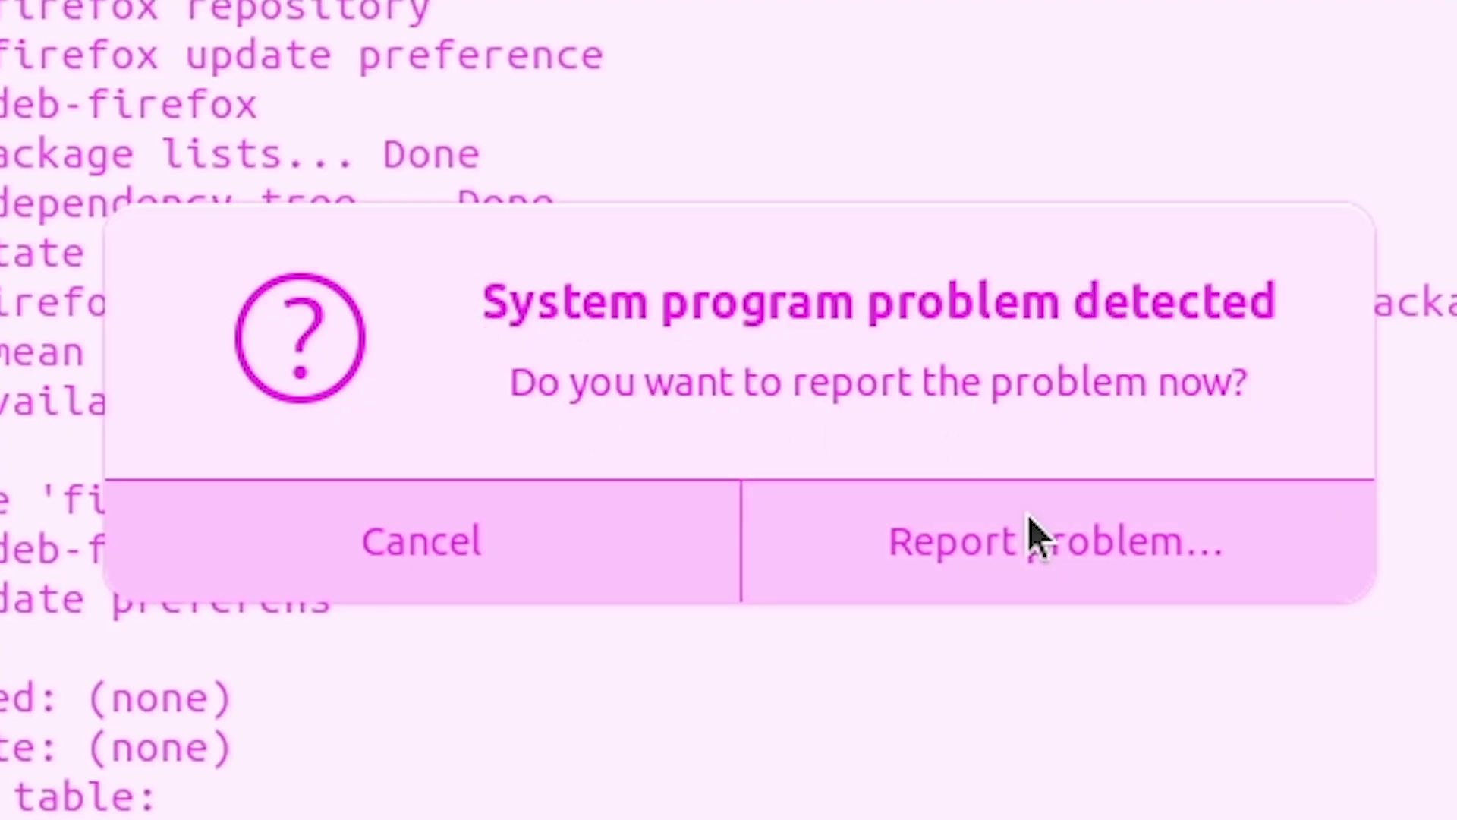
# Inspect the crash report showing the ServerNotFoundError, then return to the helper menu
pyautogui.click(923, 572)
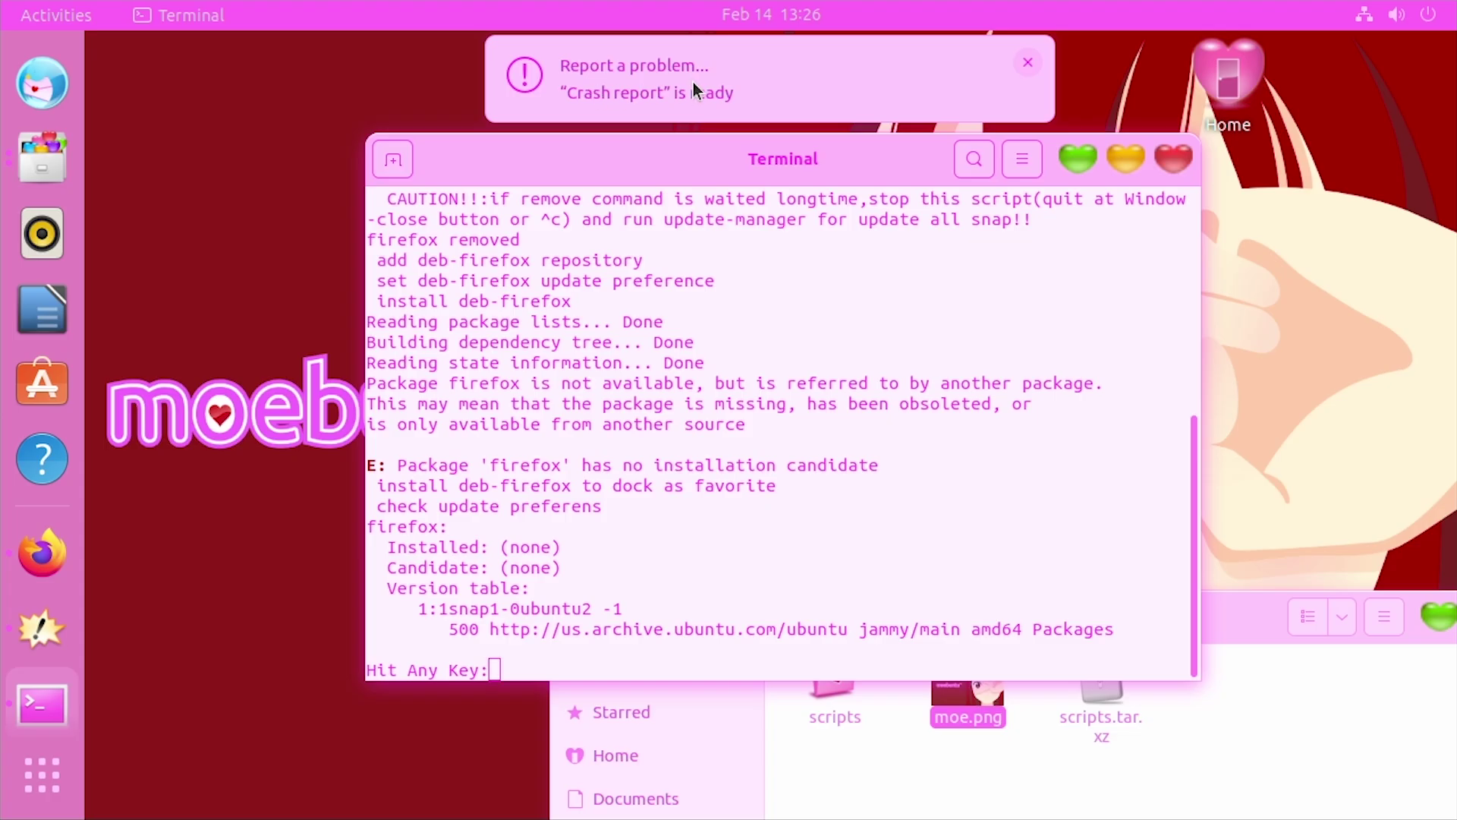
pyautogui.click(694, 82)
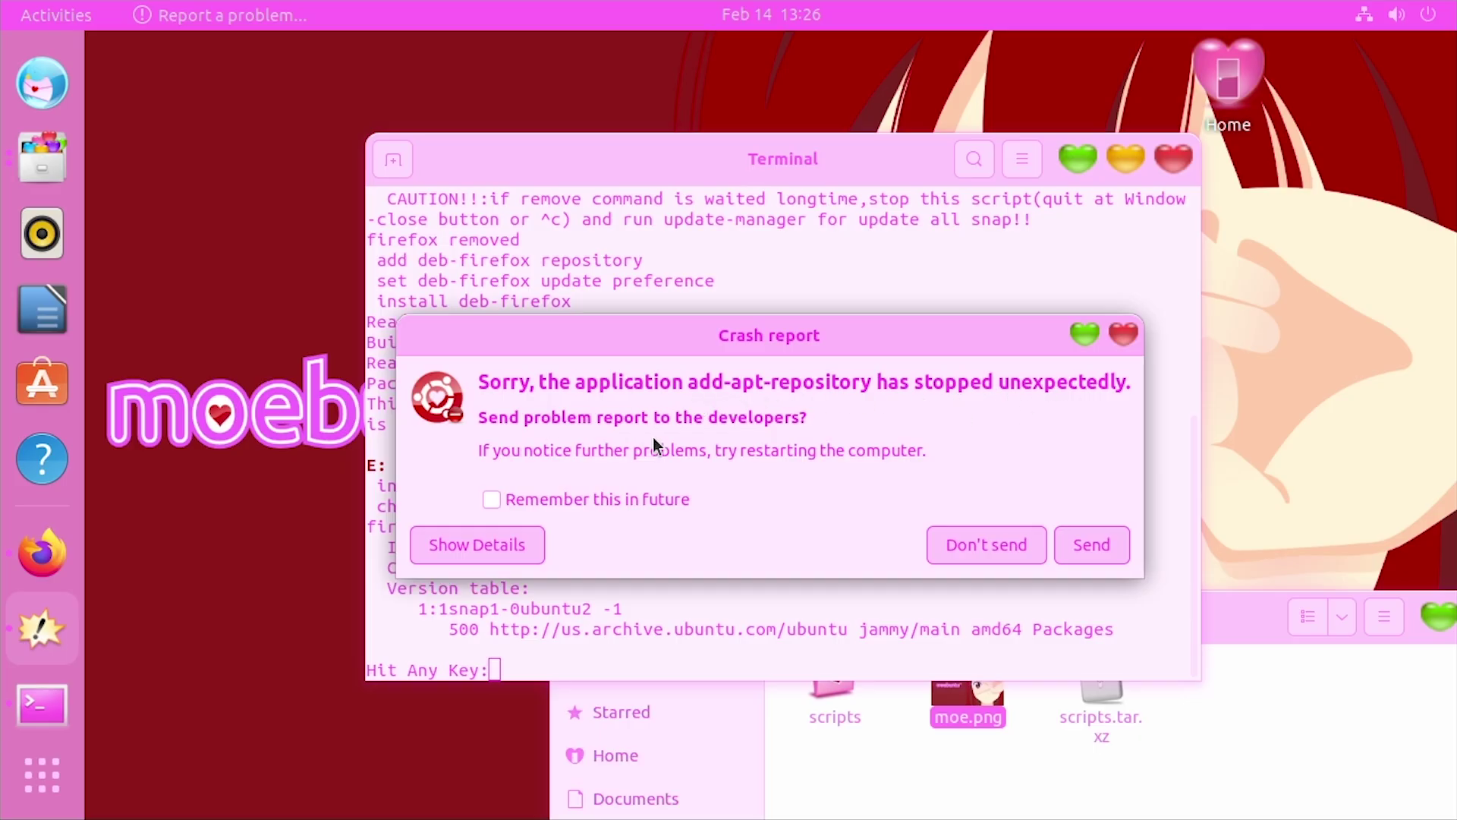
pyautogui.click(543, 569)
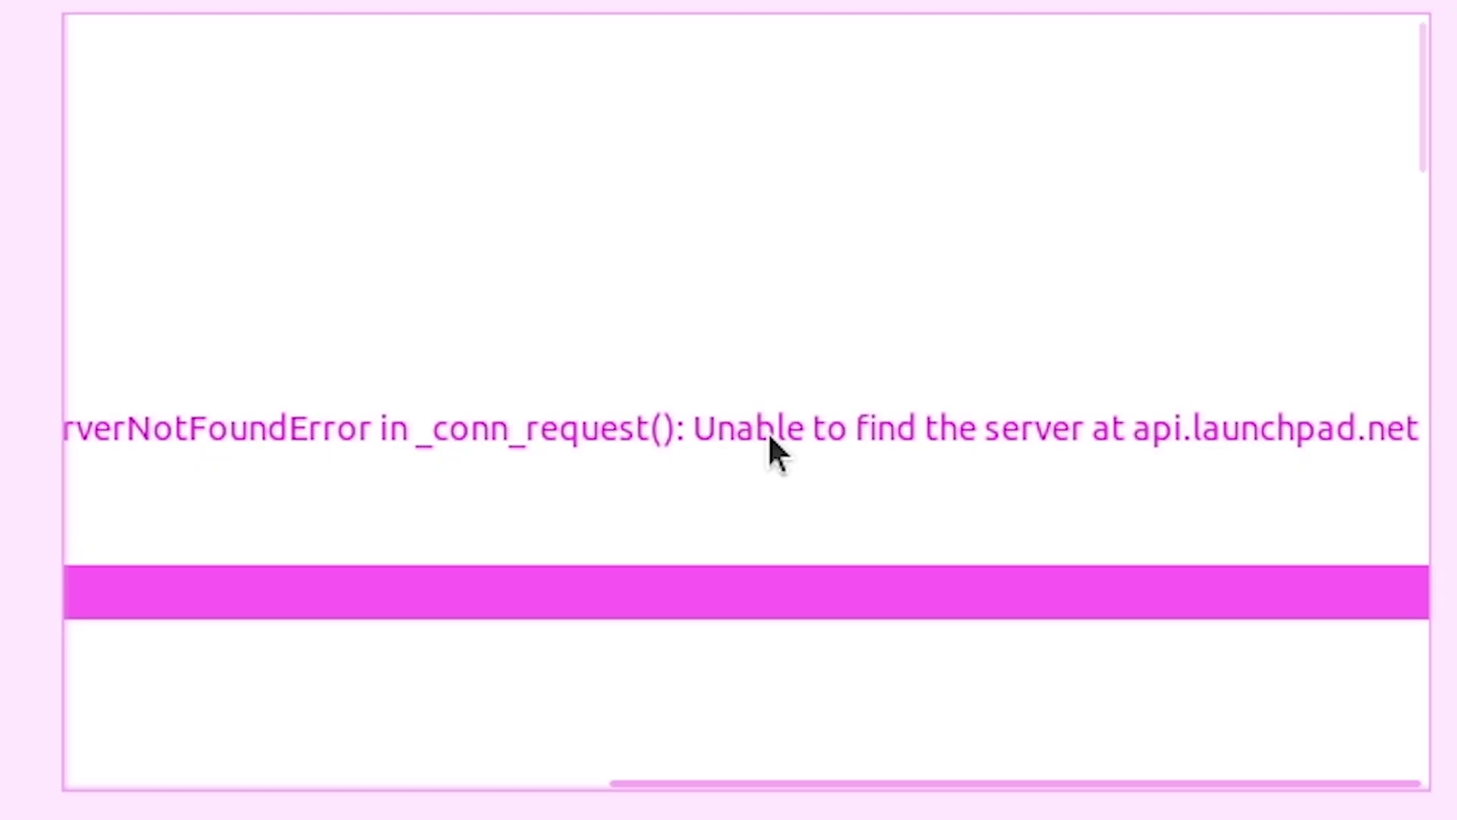
pyautogui.click(916, 462)
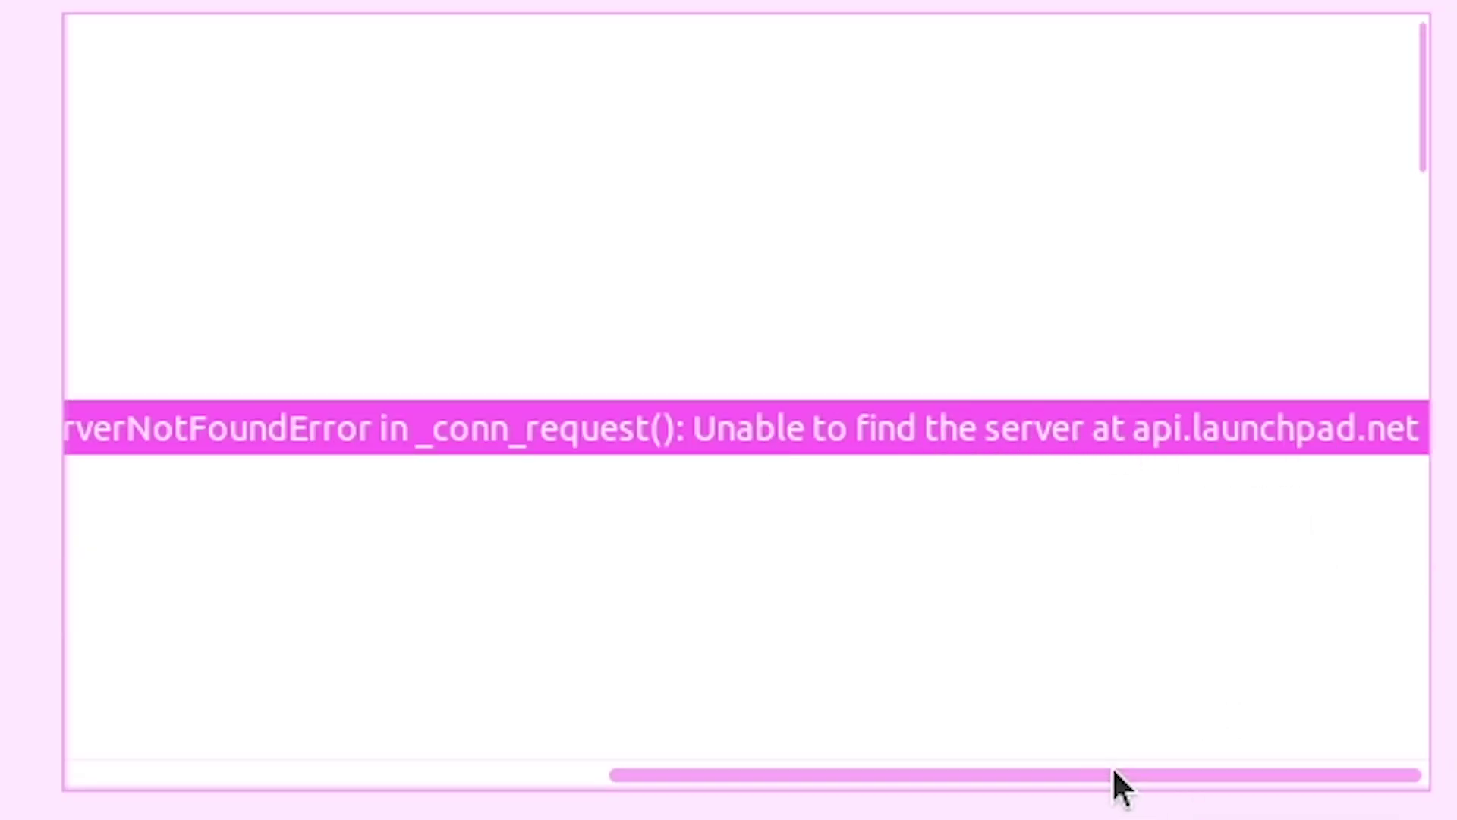
pyautogui.moveTo(1113, 784); pyautogui.dragTo(339, 784)
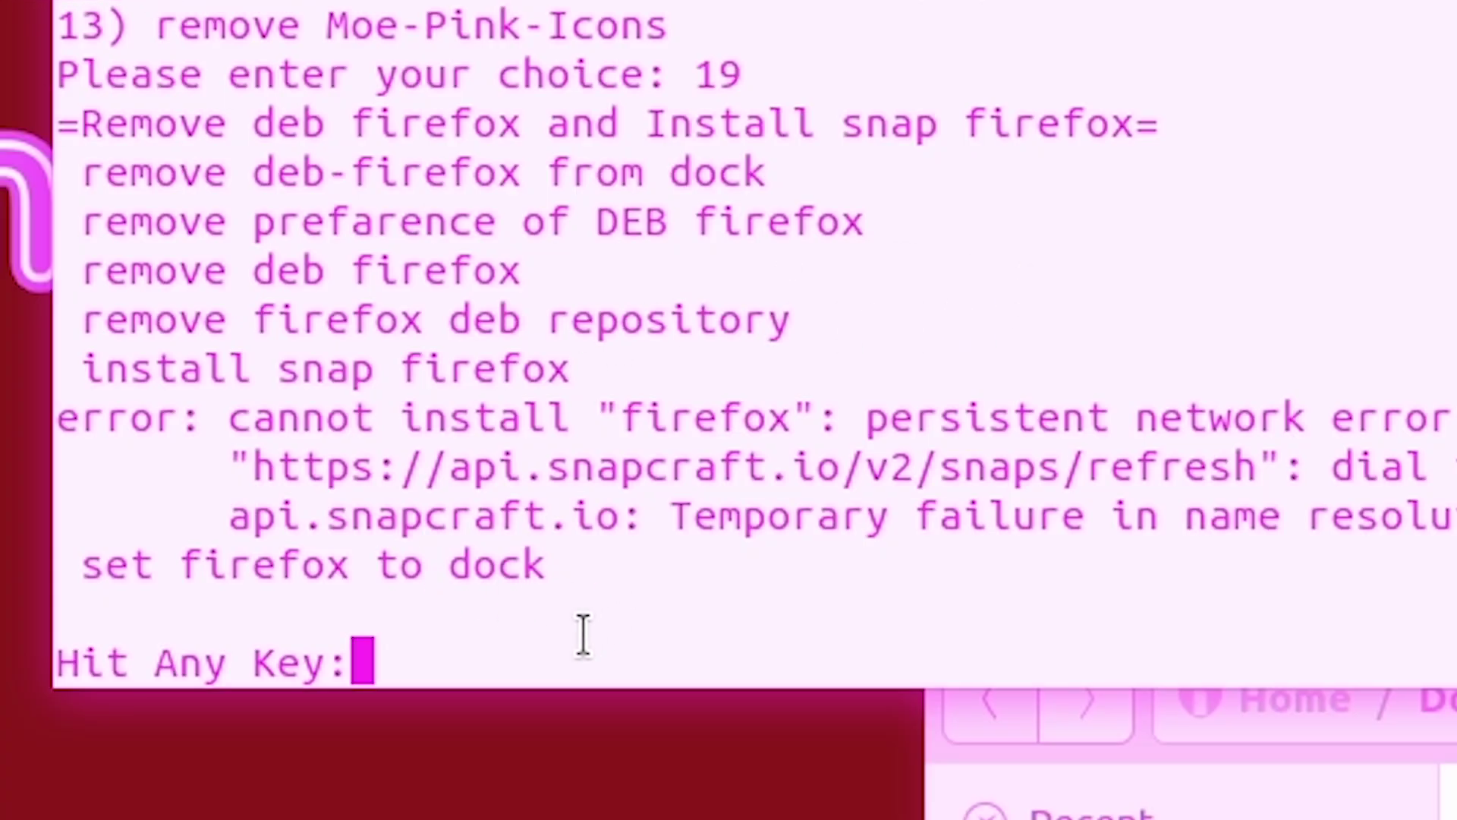
pyautogui.press('Return')
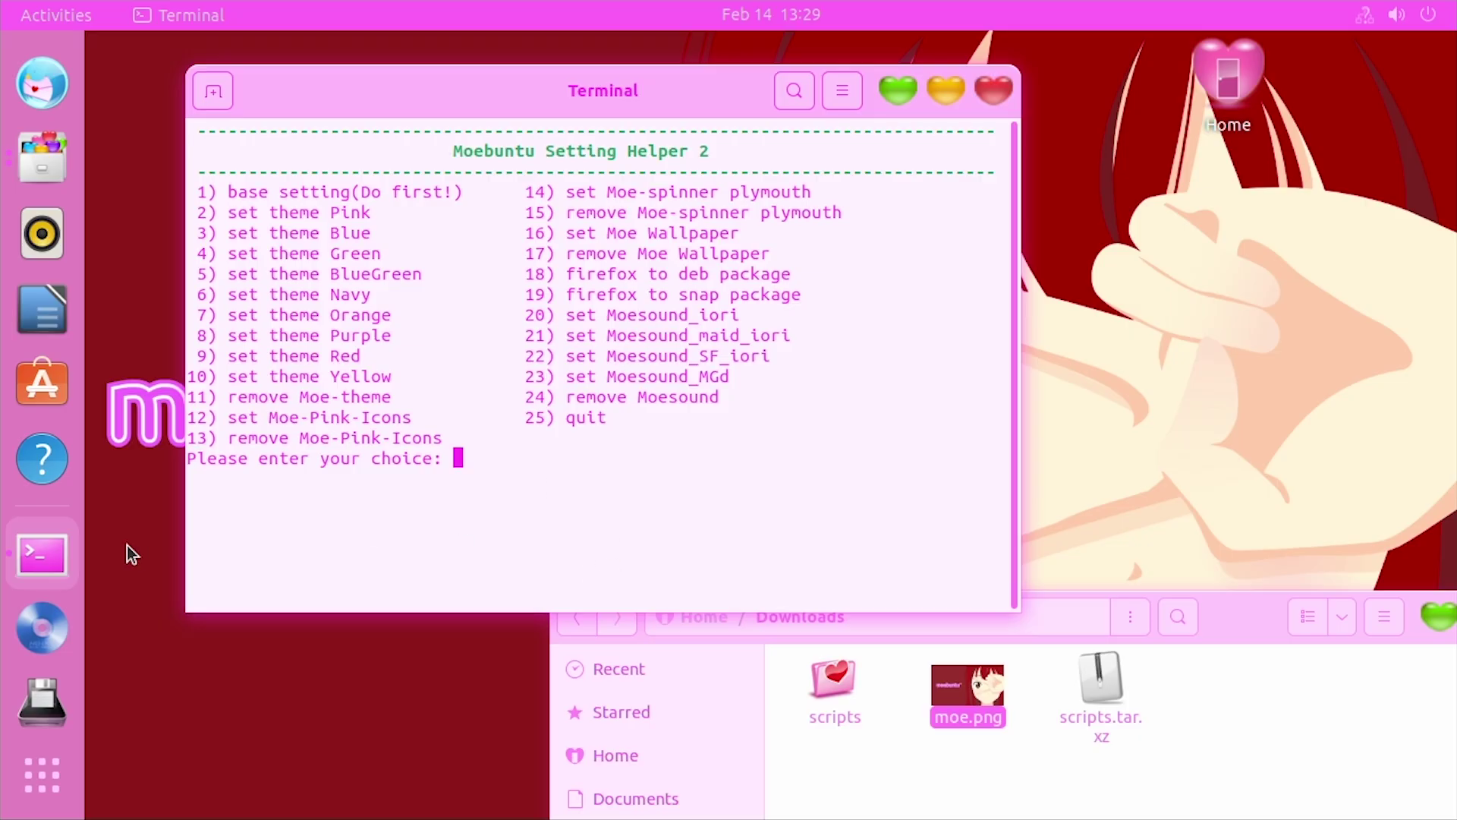
# Ping google.com from a second Terminal window to test the connection
pyautogui.rightClick(45, 548)
pyautogui.click(123, 524)
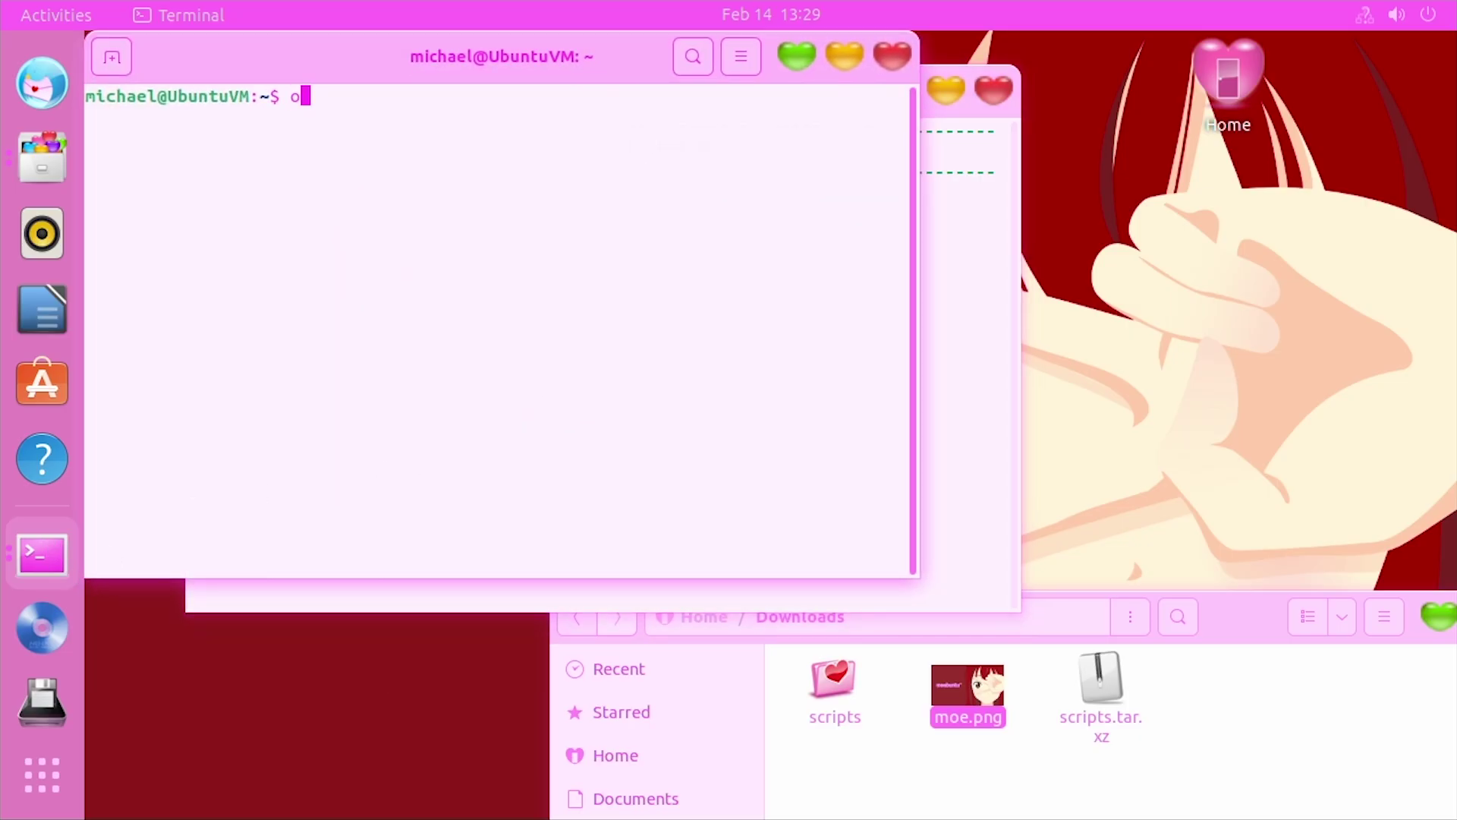
pyautogui.write('ping google.com')
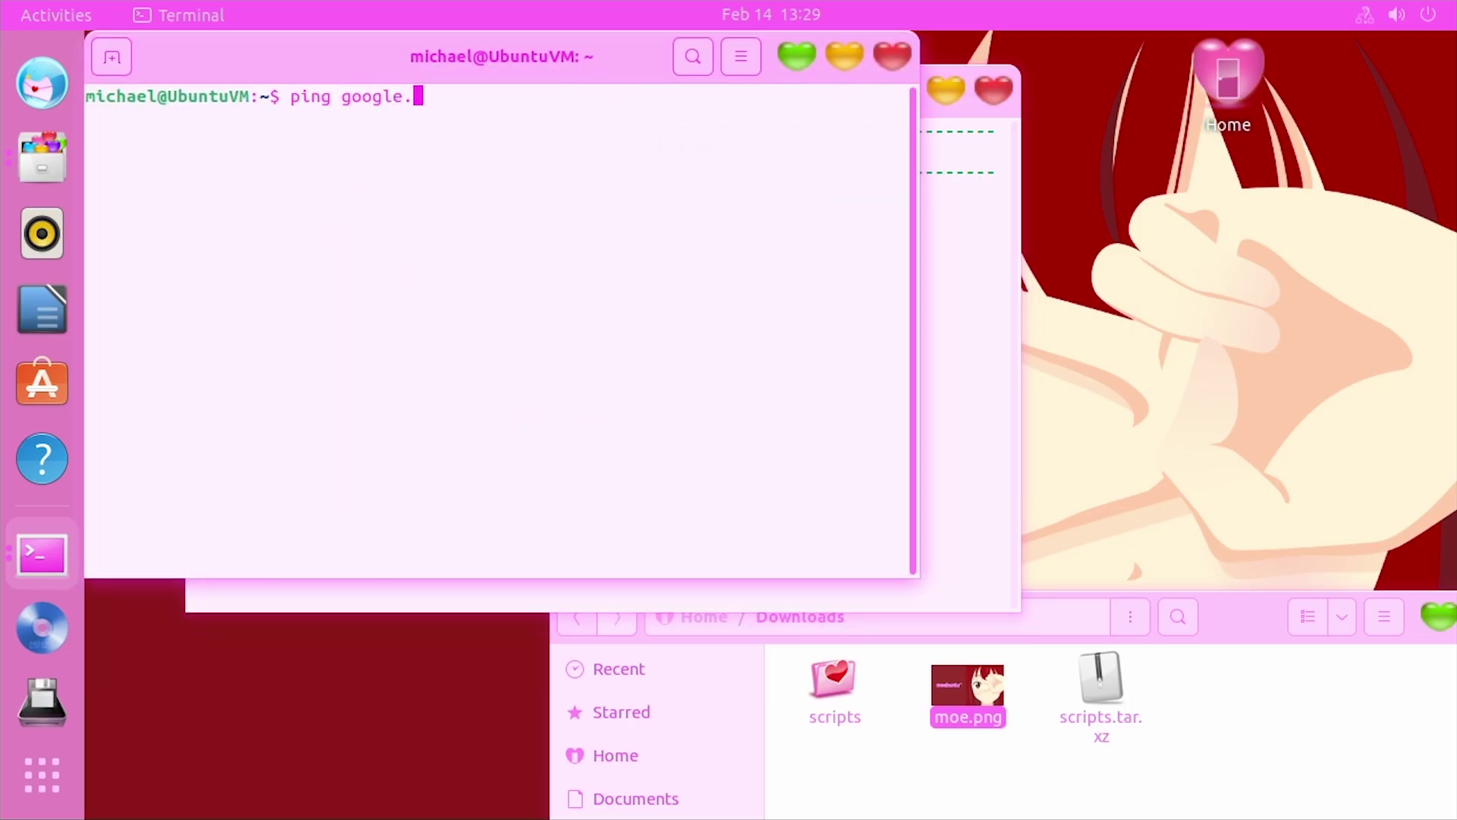
pyautogui.press('Return')
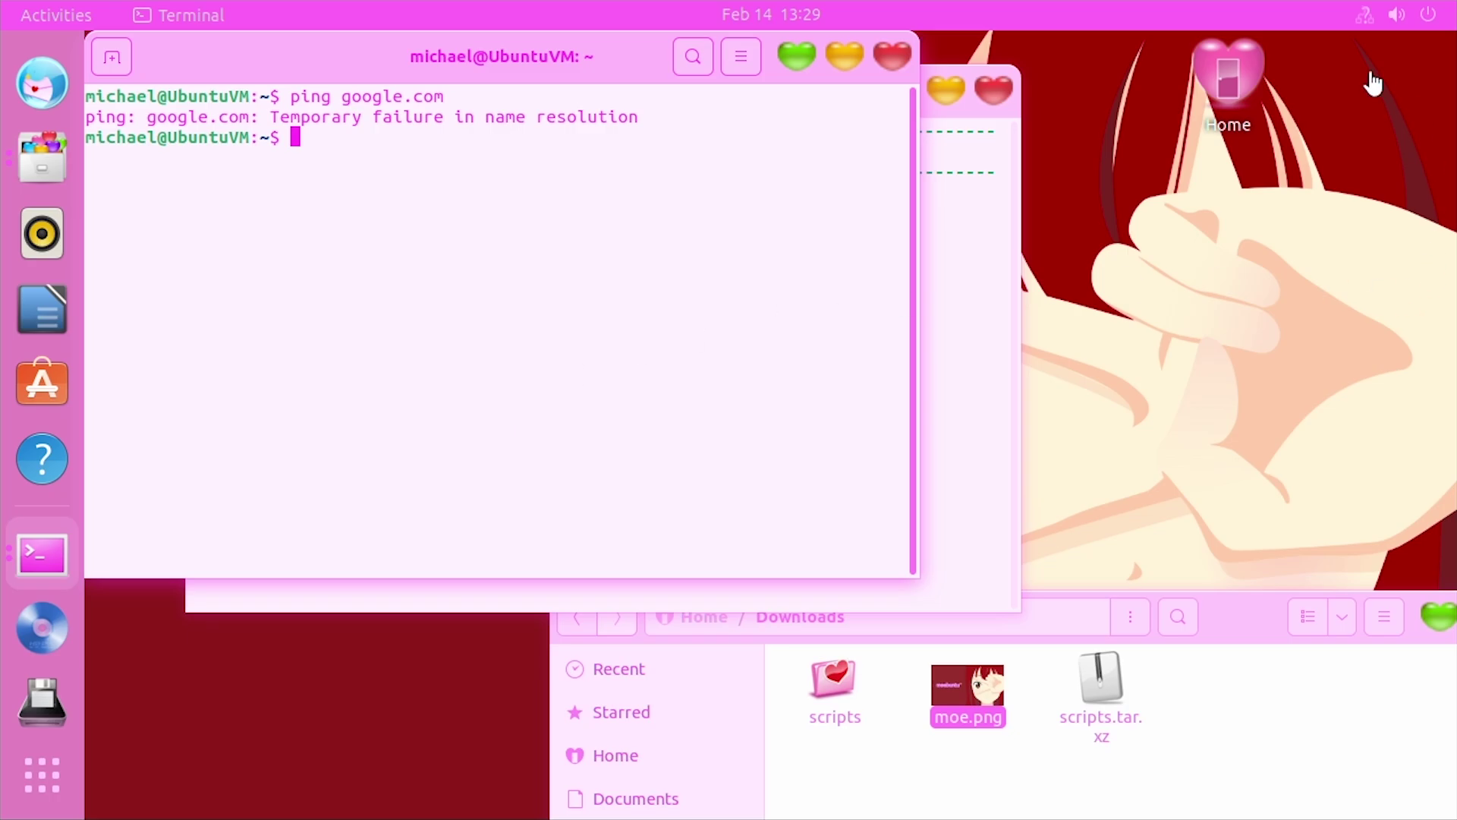
# Turn the wired connection off, then switch it back on in Wired Settings
pyautogui.click(1397, 15)
pyautogui.click(1255, 124)
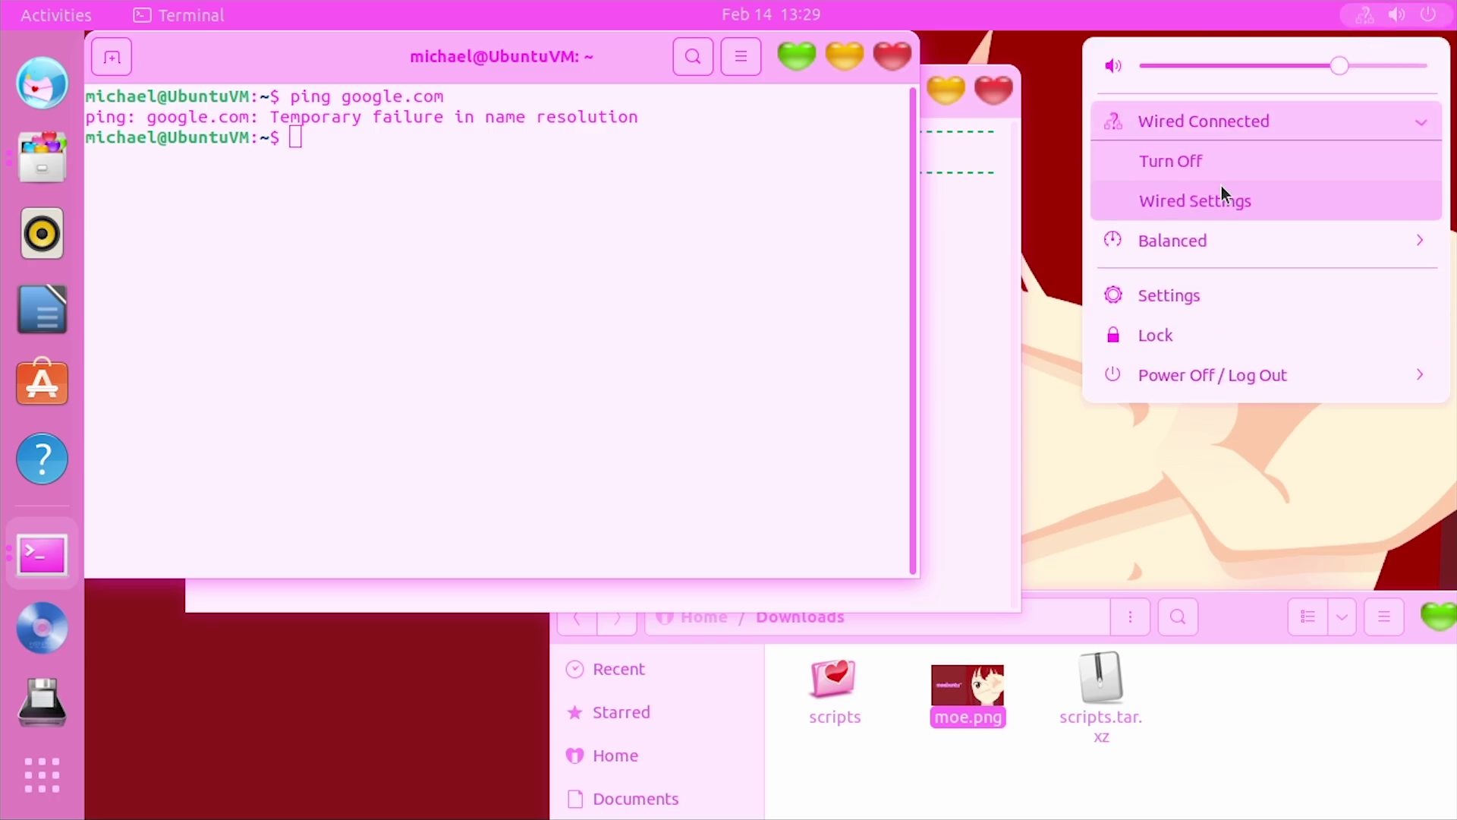
pyautogui.click(1229, 161)
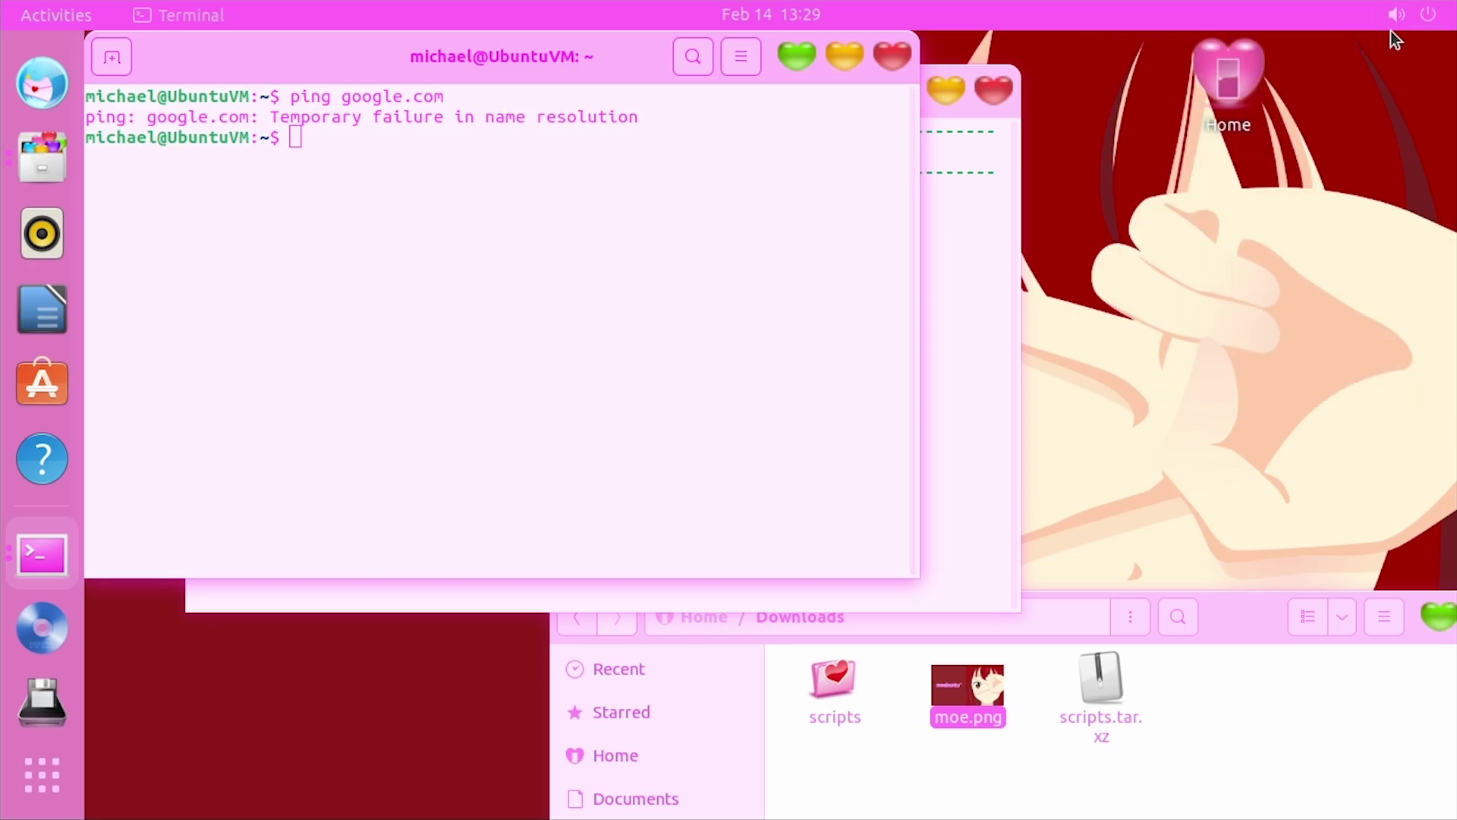
pyautogui.click(1397, 14)
pyautogui.click(1256, 122)
pyautogui.click(1194, 199)
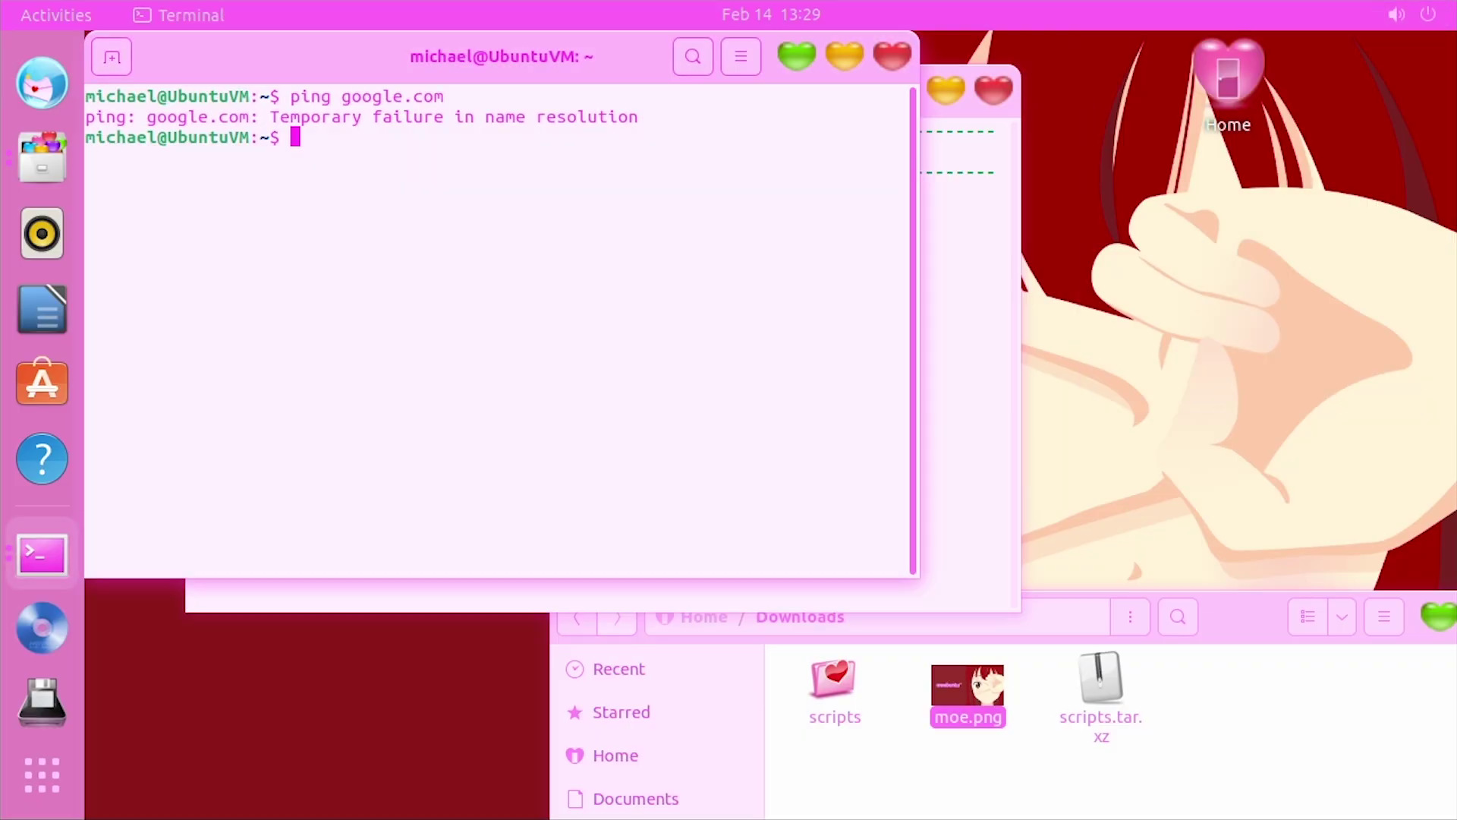
pyautogui.click(1132, 198)
pyautogui.hotkey('ctrl', 'q')
# Rerun the ping to confirm 0% packet loss, stop it, and return to the helper menu
pyautogui.press('Up')
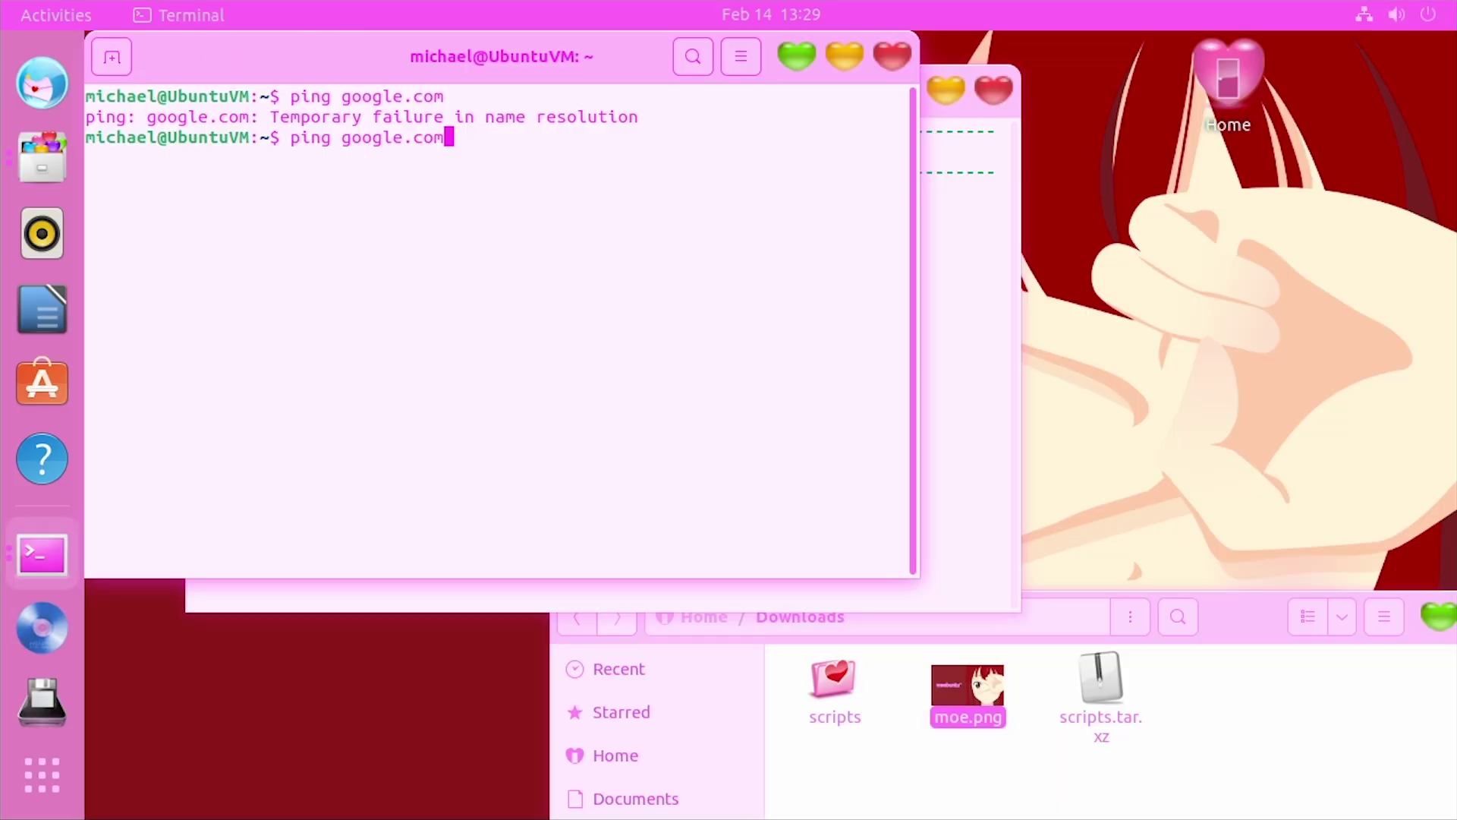
pyautogui.press('Return')
pyautogui.hotkey('ctrl', 'c')
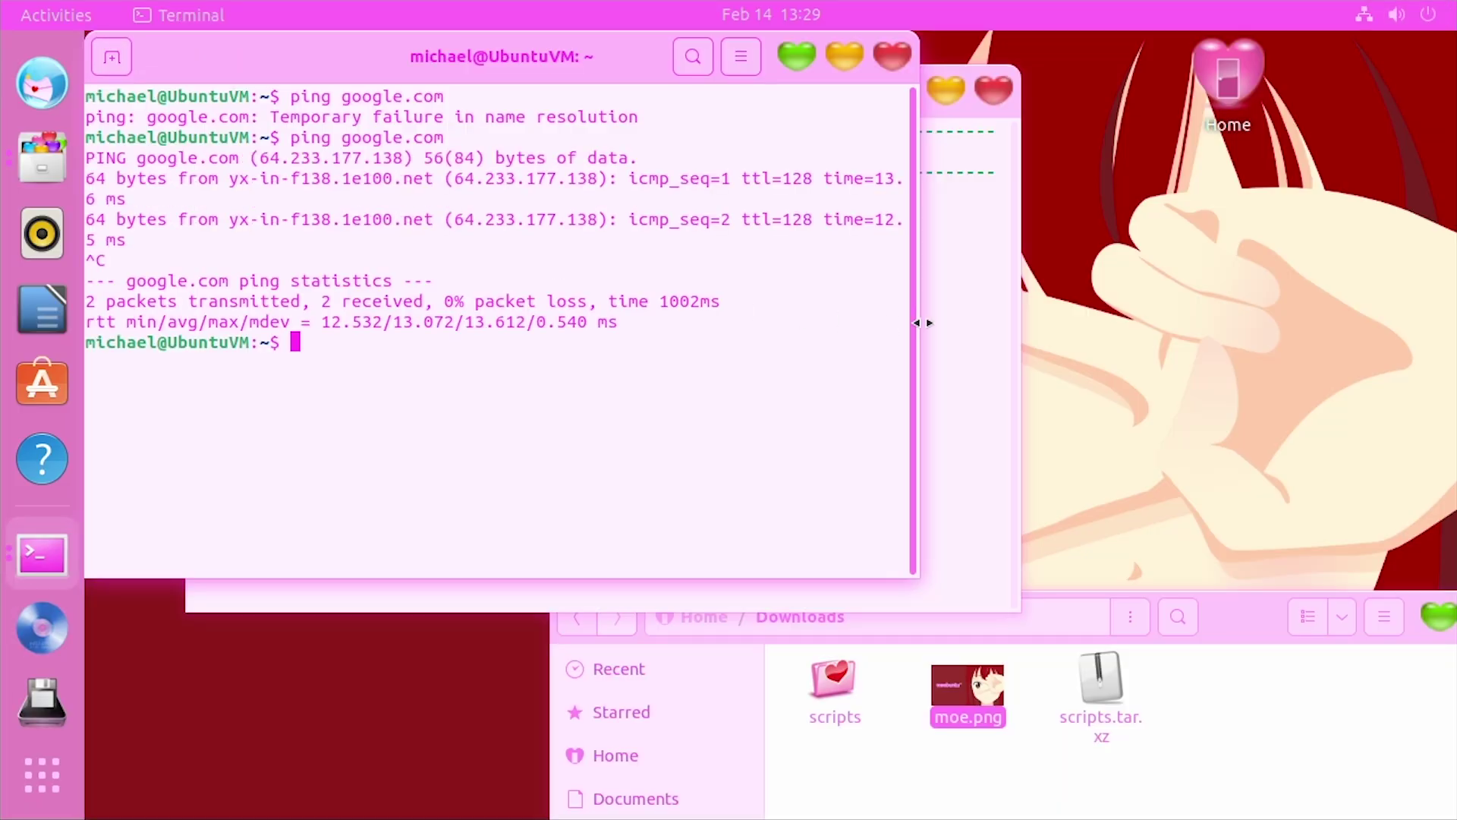
pyautogui.click(927, 319)
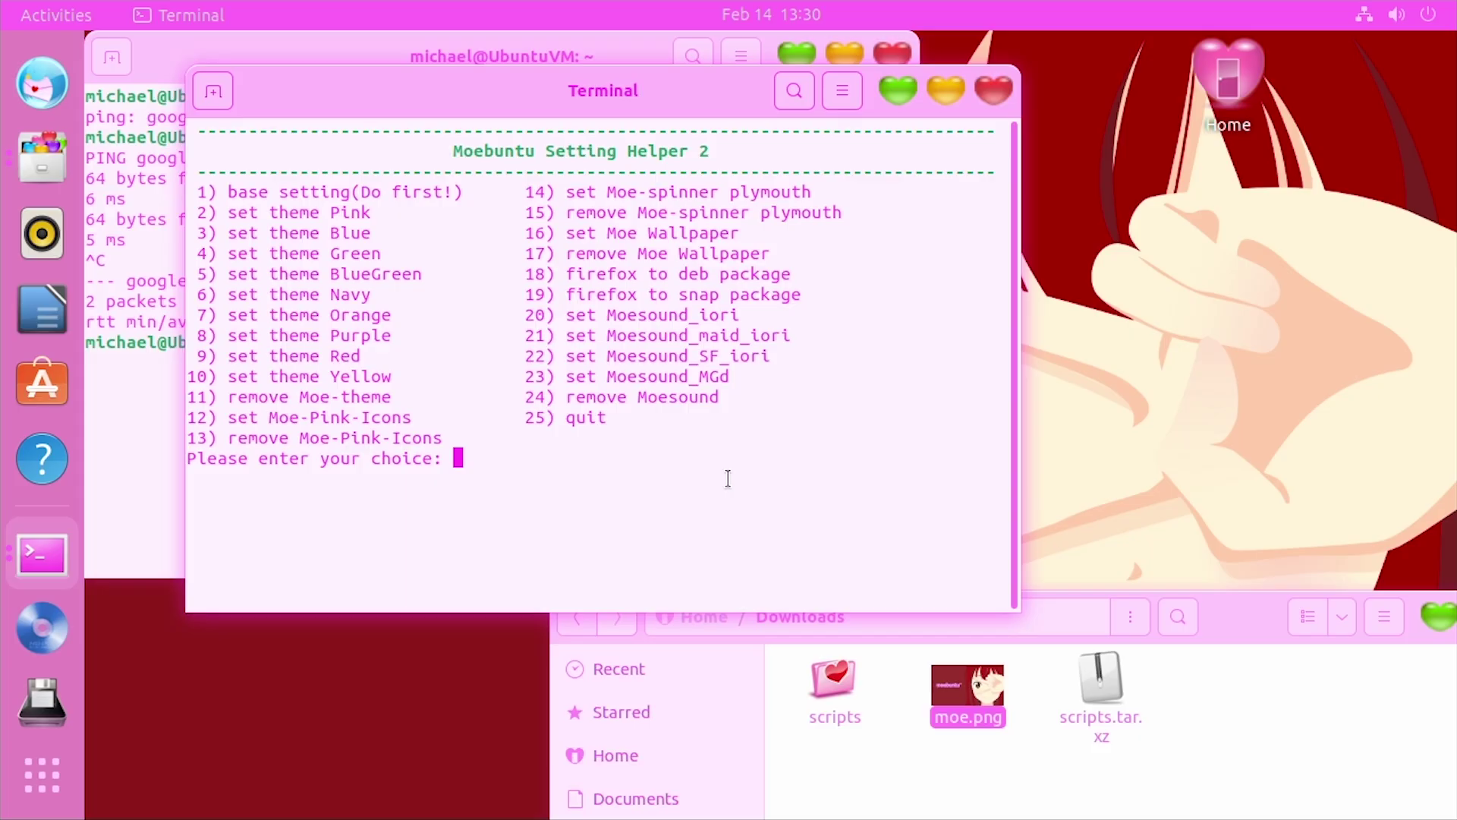
# Run helper option 18 to switch Firefox to the deb package, then launch Firefox and close its Welcome tab
pyautogui.write('18')
pyautogui.press('Return')
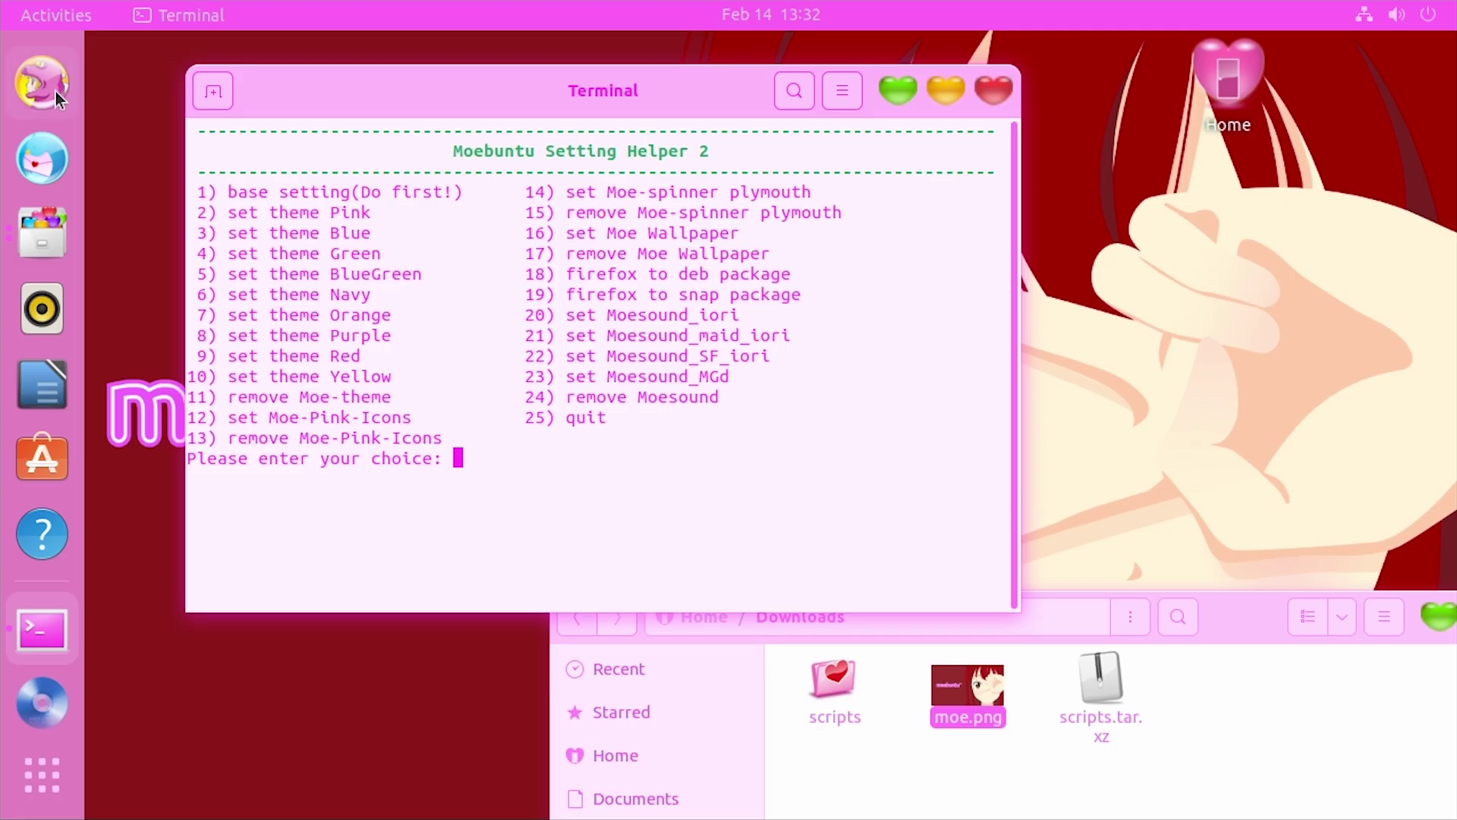
pyautogui.click(56, 91)
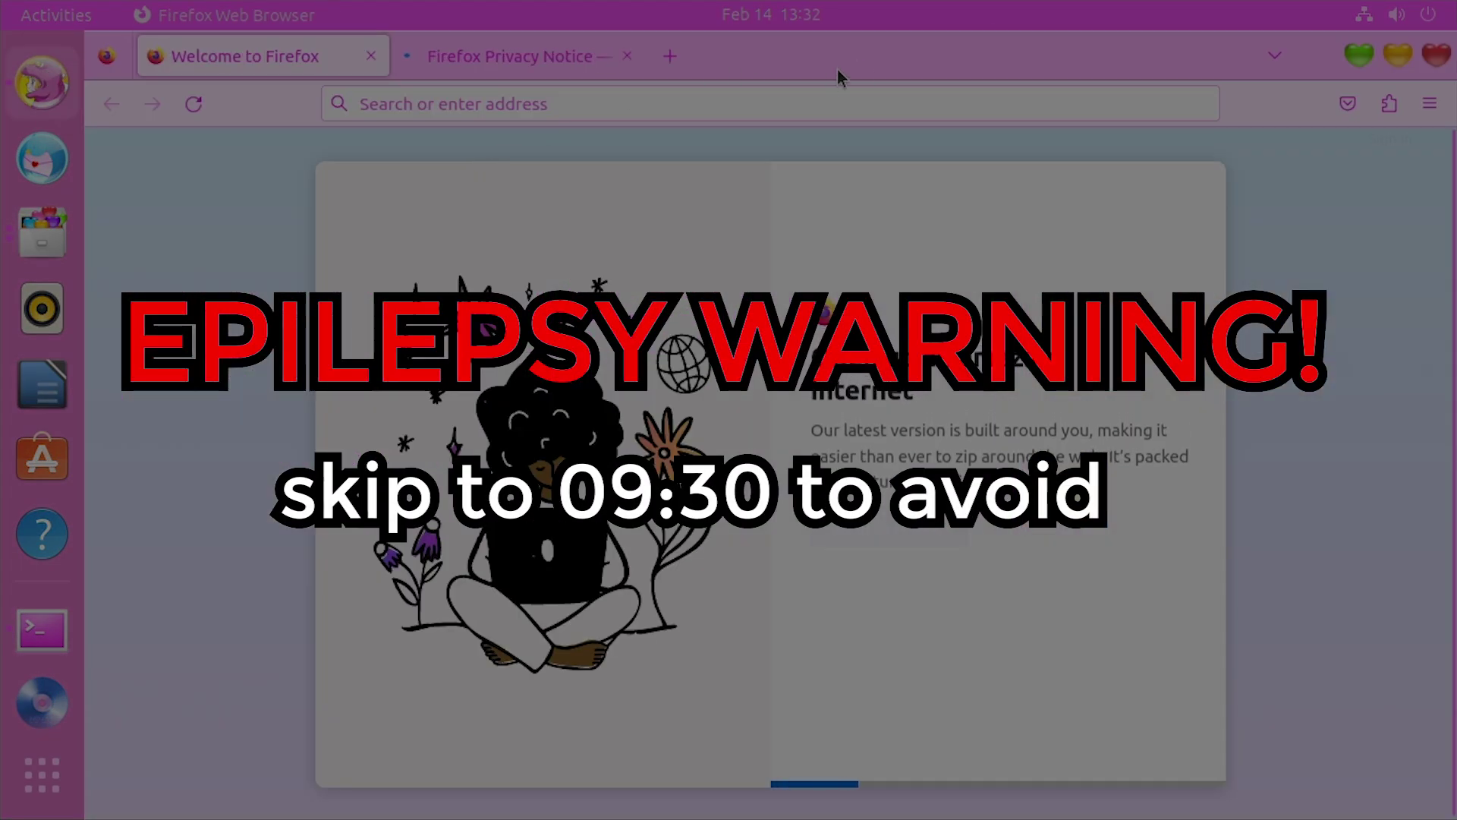
pyautogui.moveTo(839, 75); pyautogui.dragTo(683, 10)
pyautogui.hotkey('ctrl', 'w')
# Rearrange the Firefox and helper terminal windows, leaving the terminal in front
pyautogui.press('super+h')
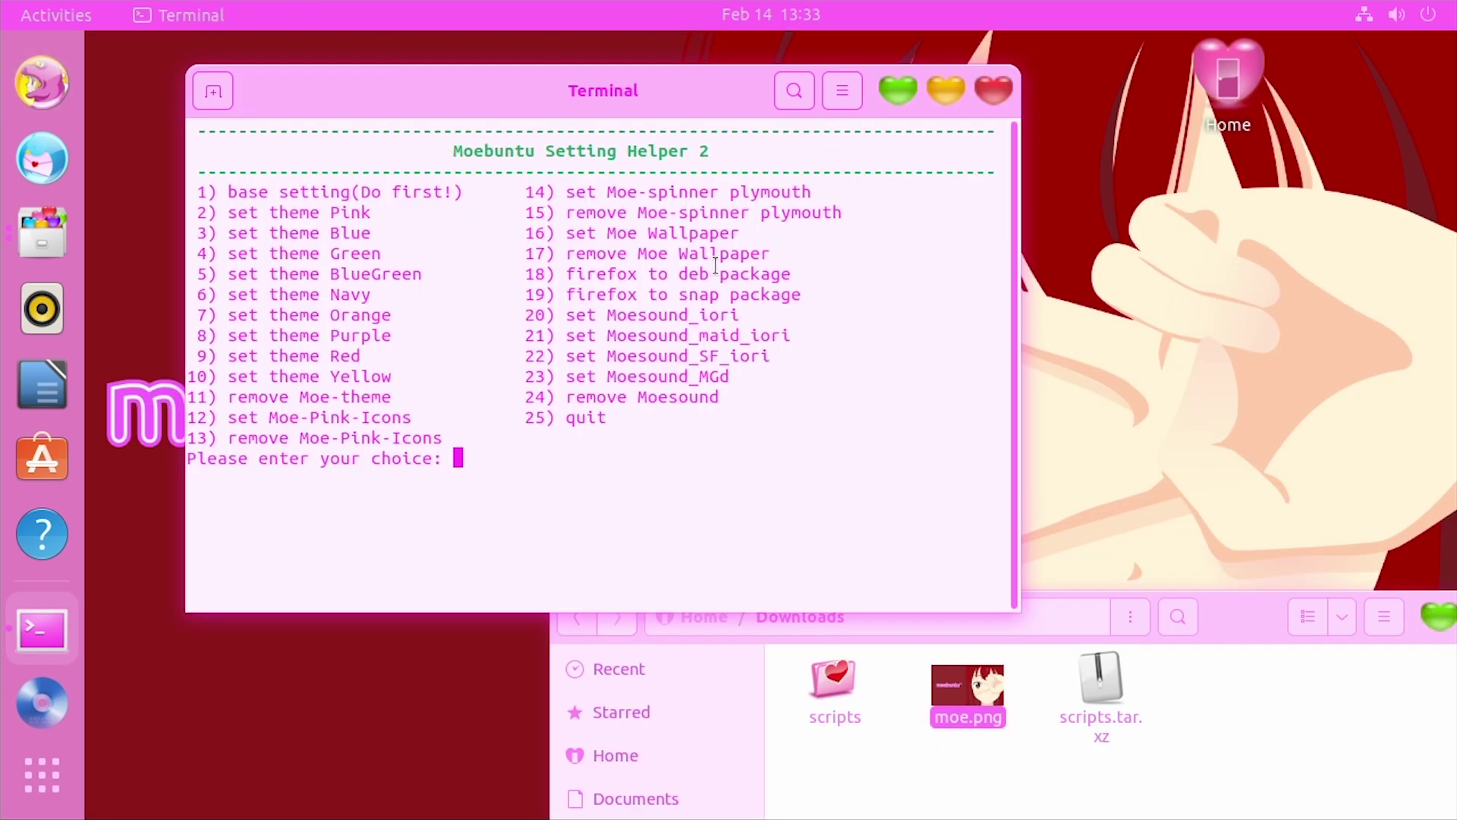
pyautogui.moveTo(706, 99); pyautogui.dragTo(802, 129)
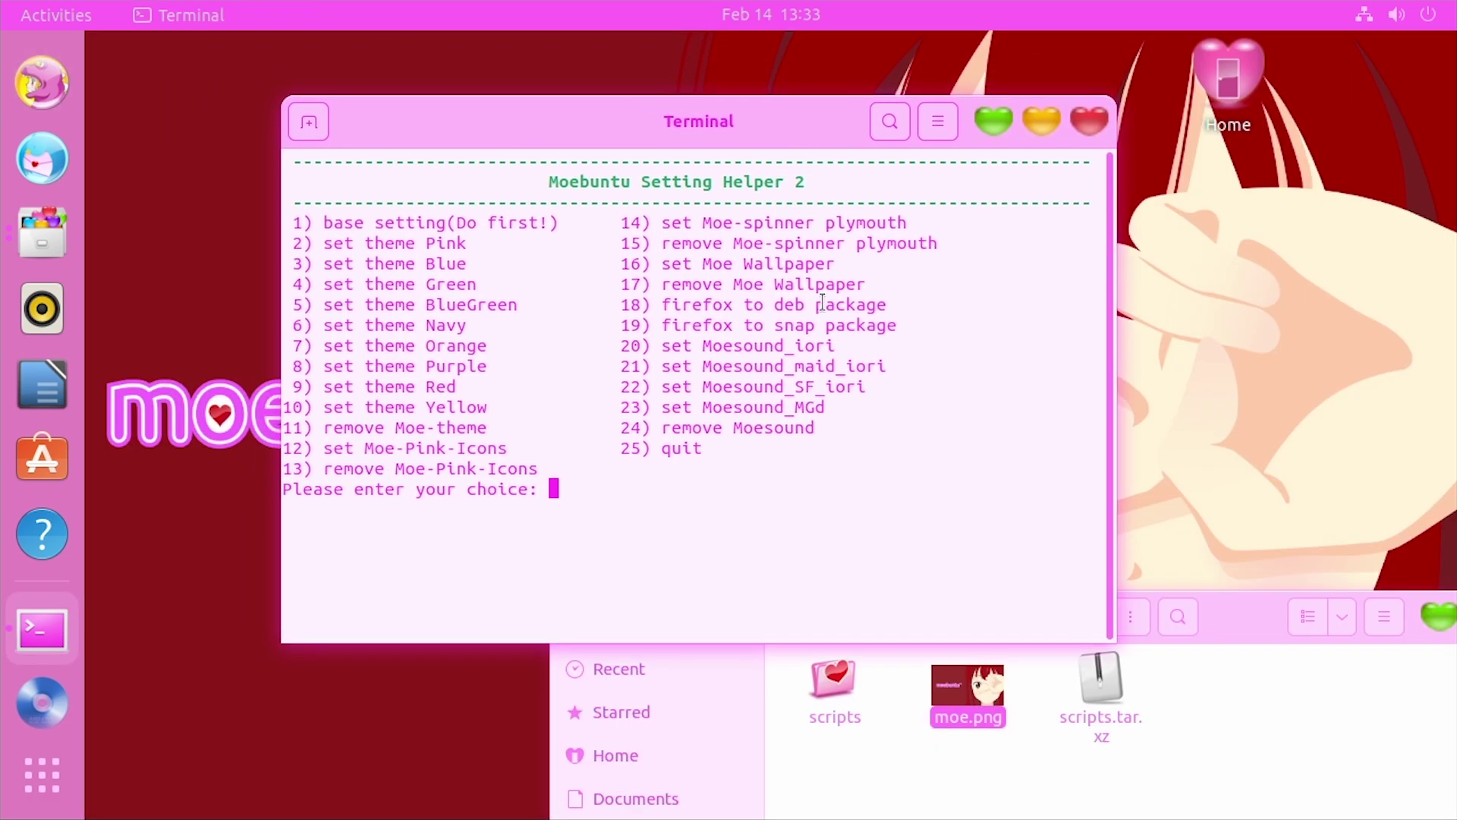
pyautogui.click(35, 80)
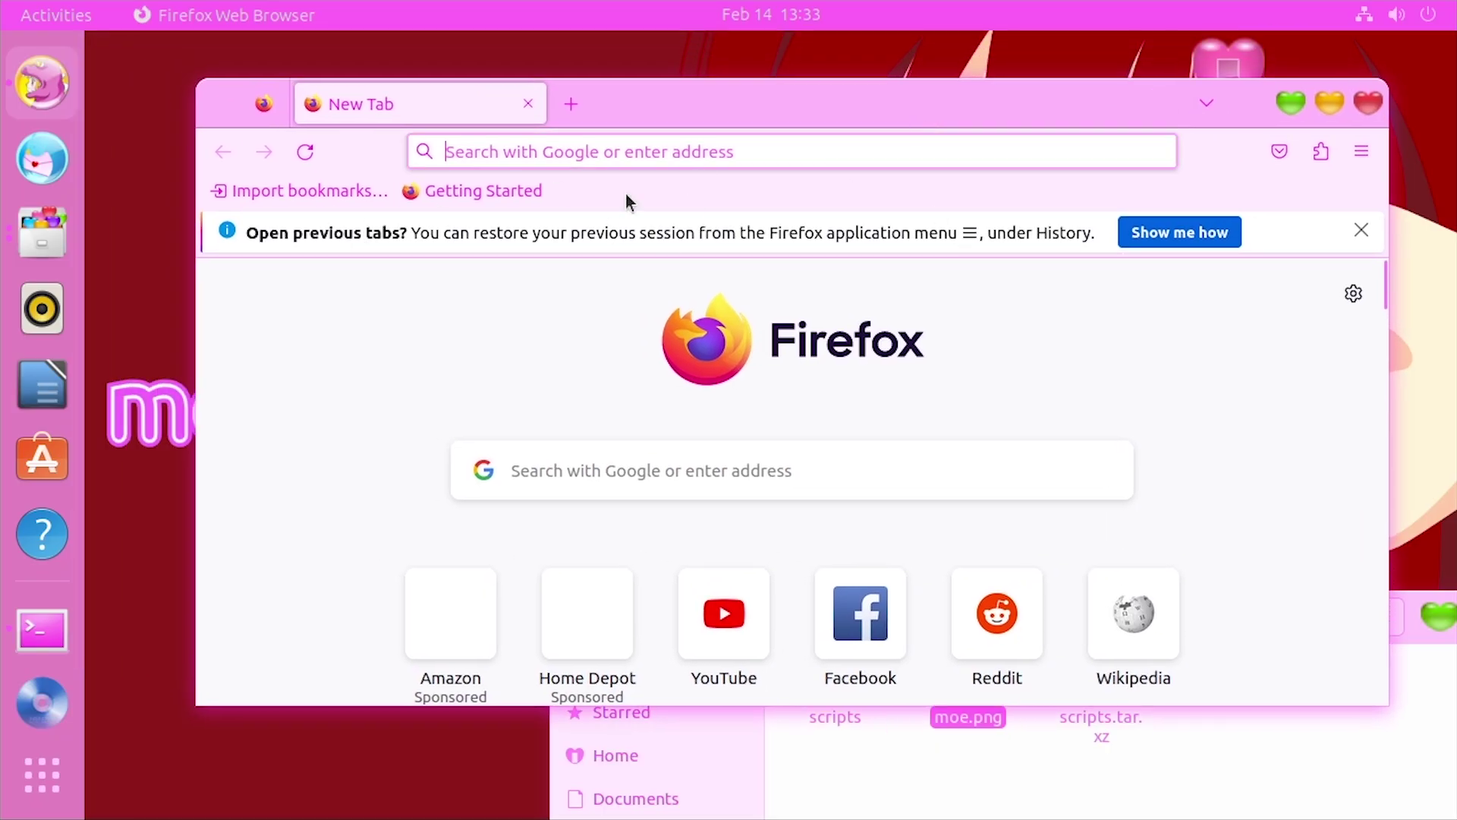
pyautogui.moveTo(1226, 116); pyautogui.dragTo(1177, 253)
pyautogui.click(829, 130)
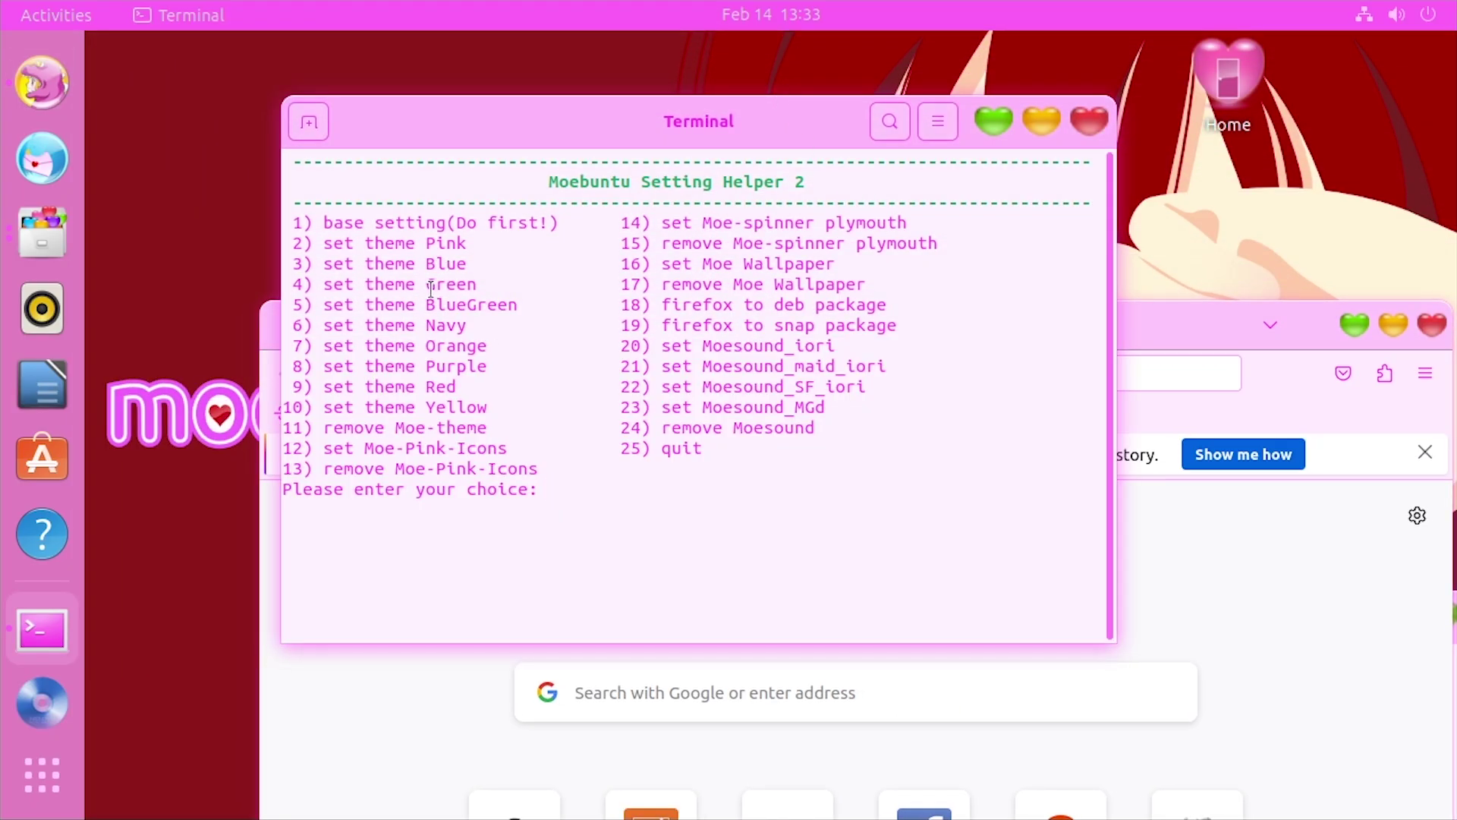
# Run helper option 3 to apply the Blue theme, accepting the Moe login screen and picture
pyautogui.write('3')
pyautogui.press('Return')
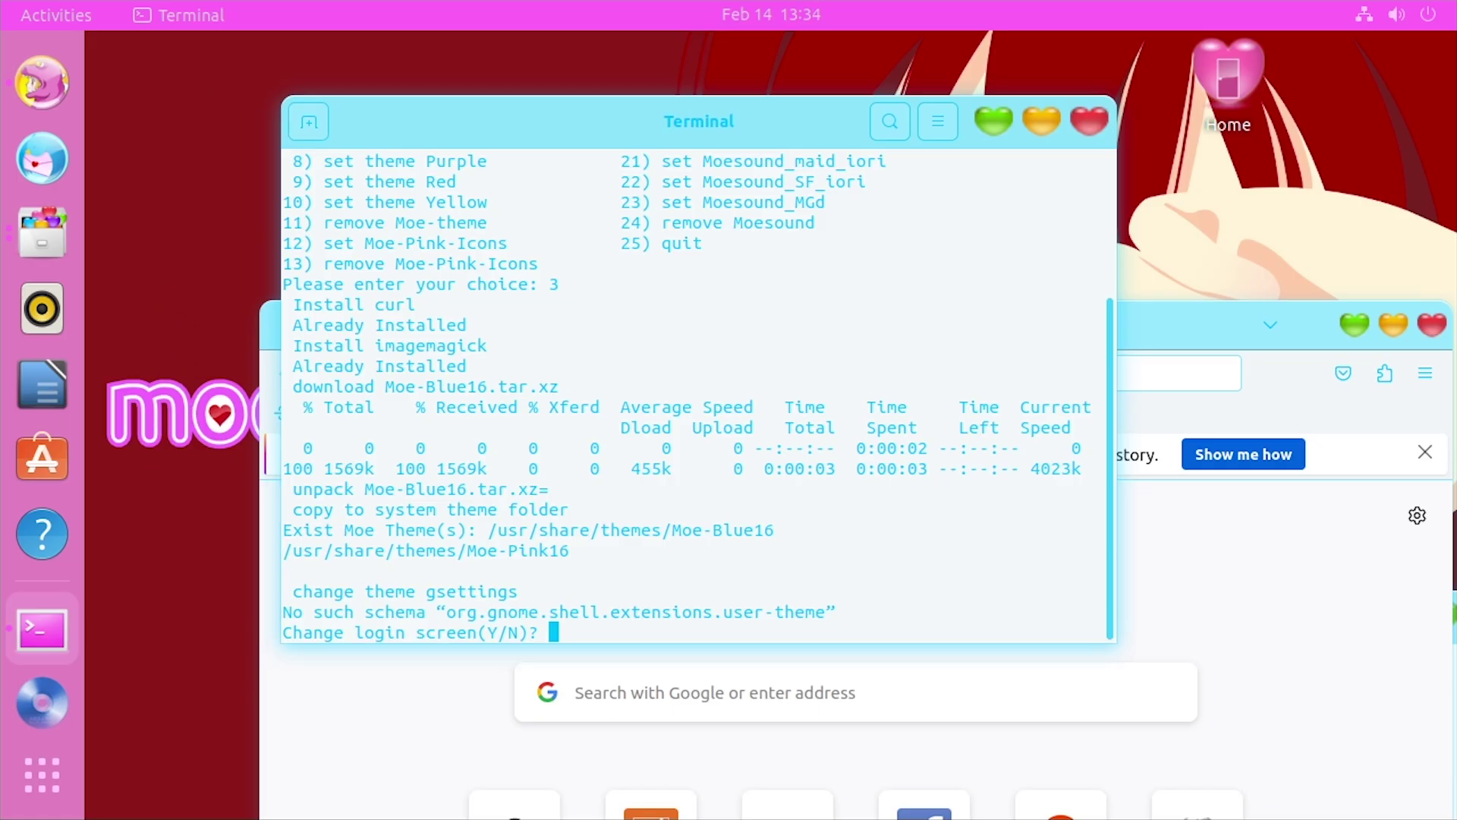
pyautogui.press('y')
pyautogui.press('y')
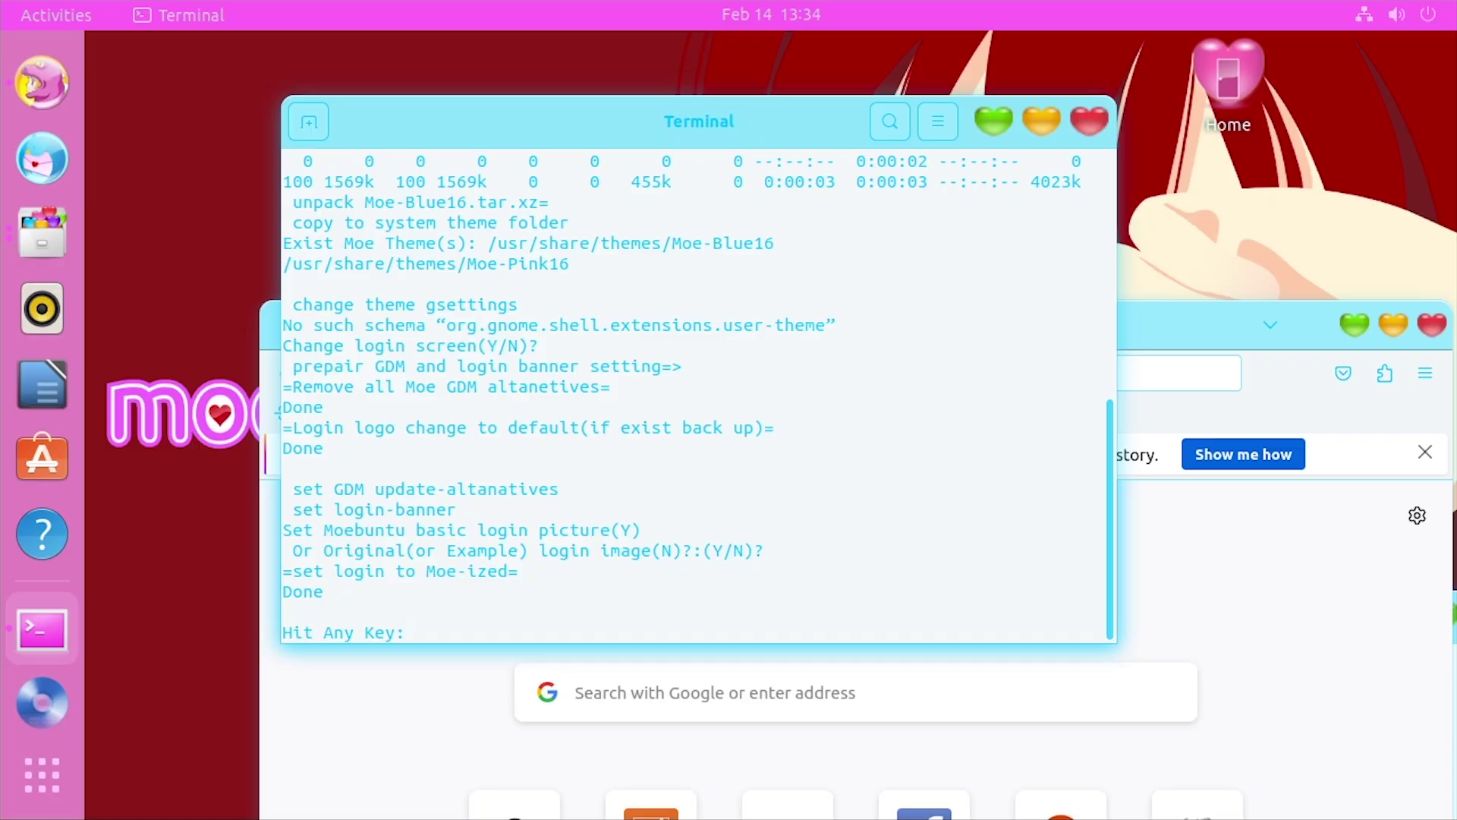
pyautogui.press('Return')
pyautogui.moveTo(805, 120); pyautogui.dragTo(879, 492)
pyautogui.moveTo(829, 317); pyautogui.dragTo(1021, 664)
pyautogui.moveTo(796, 255); pyautogui.dragTo(623, 103)
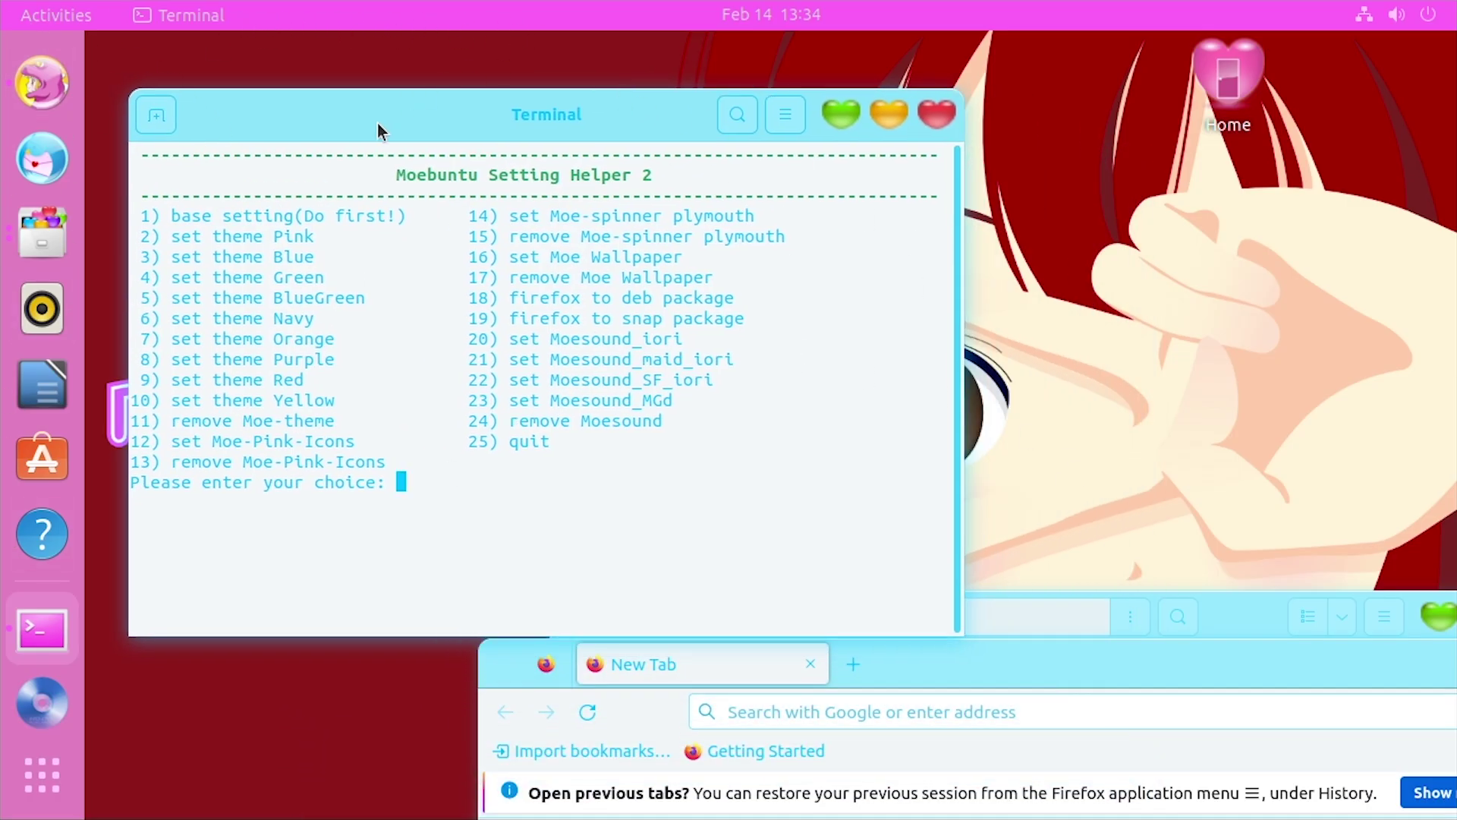
# Close the Terminal, Firefox and Files windows
pyautogui.click(941, 114)
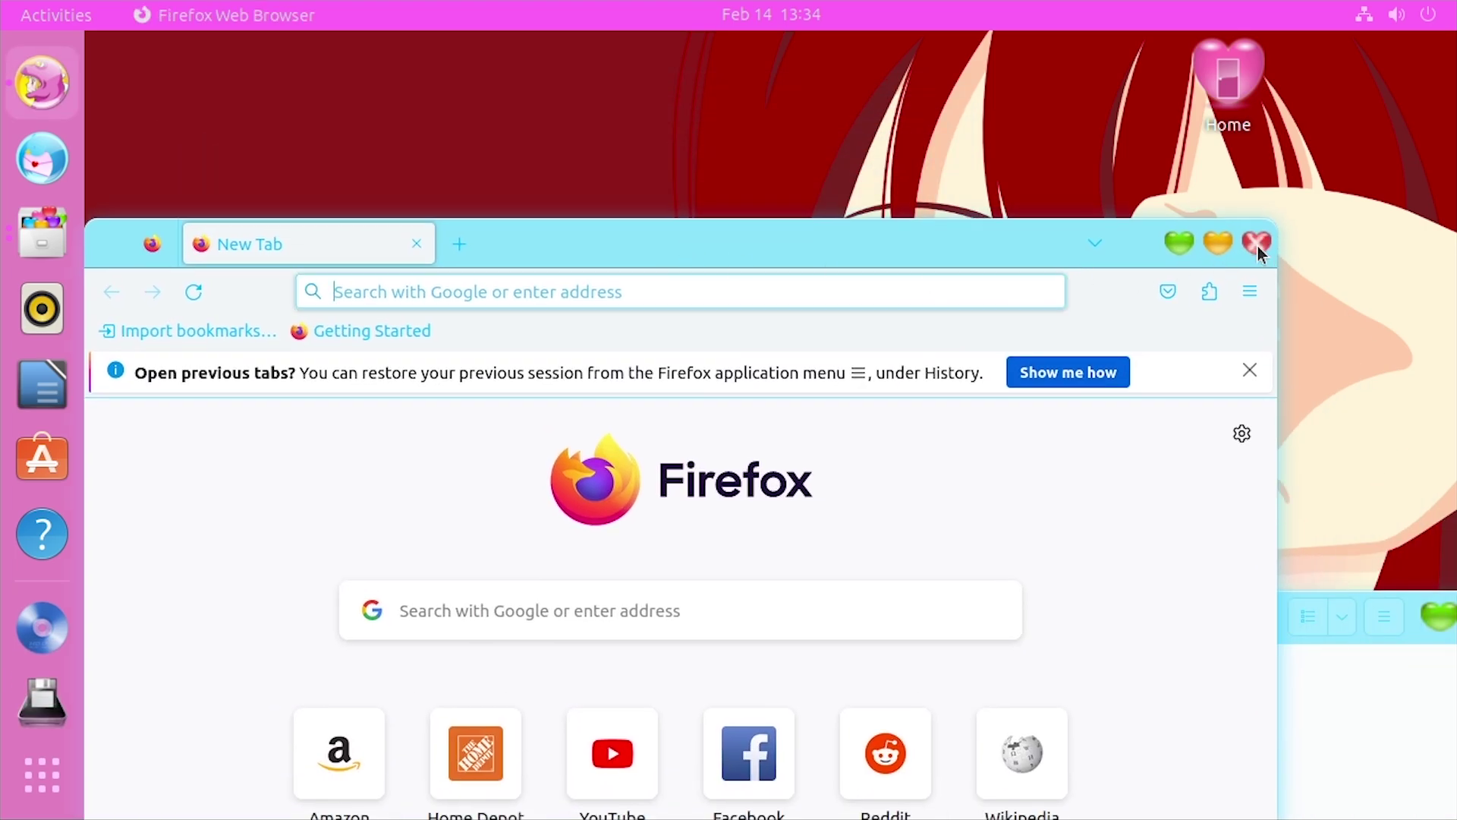
pyautogui.click(1258, 246)
pyautogui.moveTo(1255, 619); pyautogui.dragTo(897, 345)
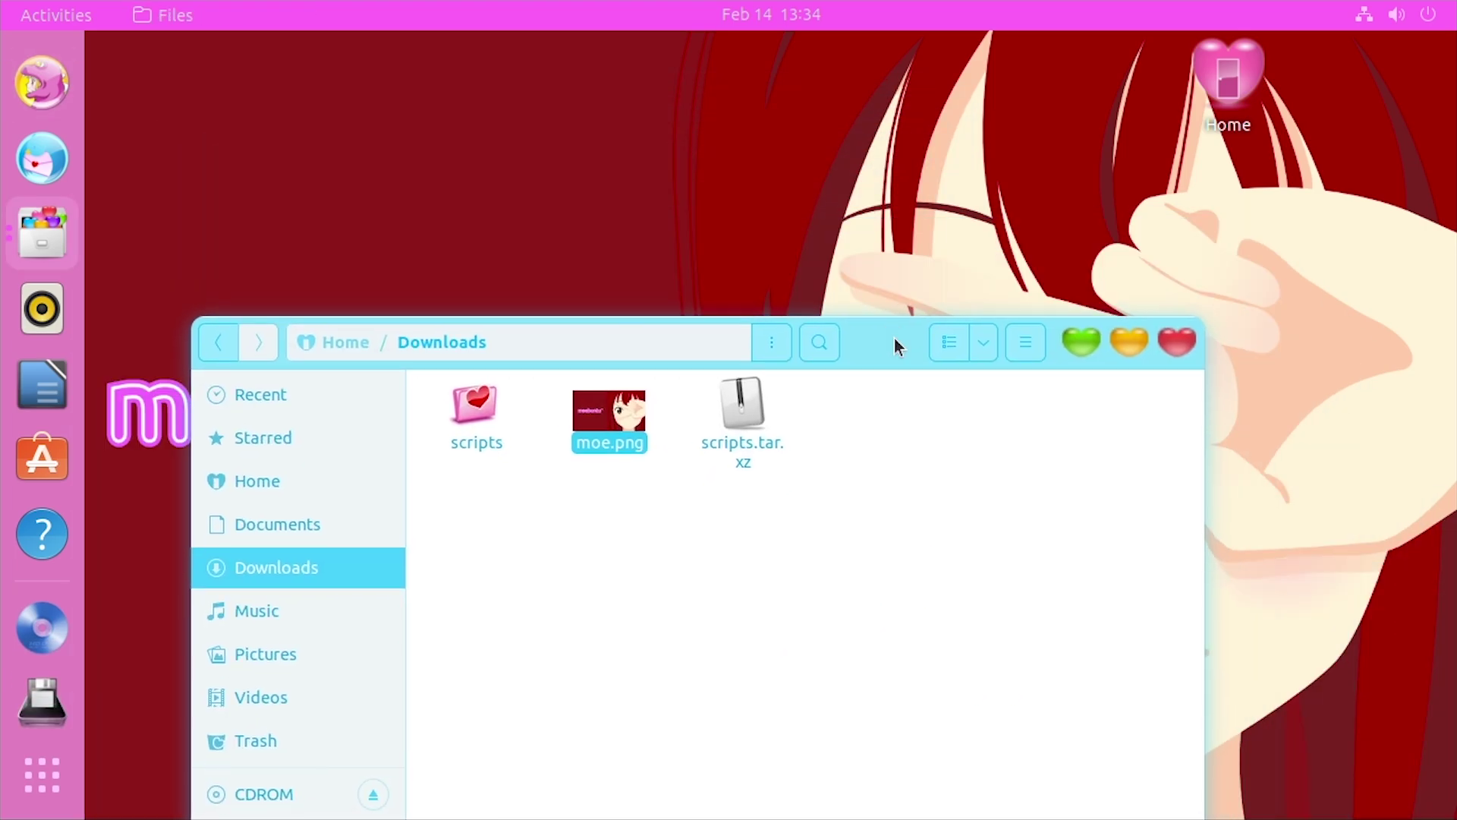
pyautogui.click(1177, 342)
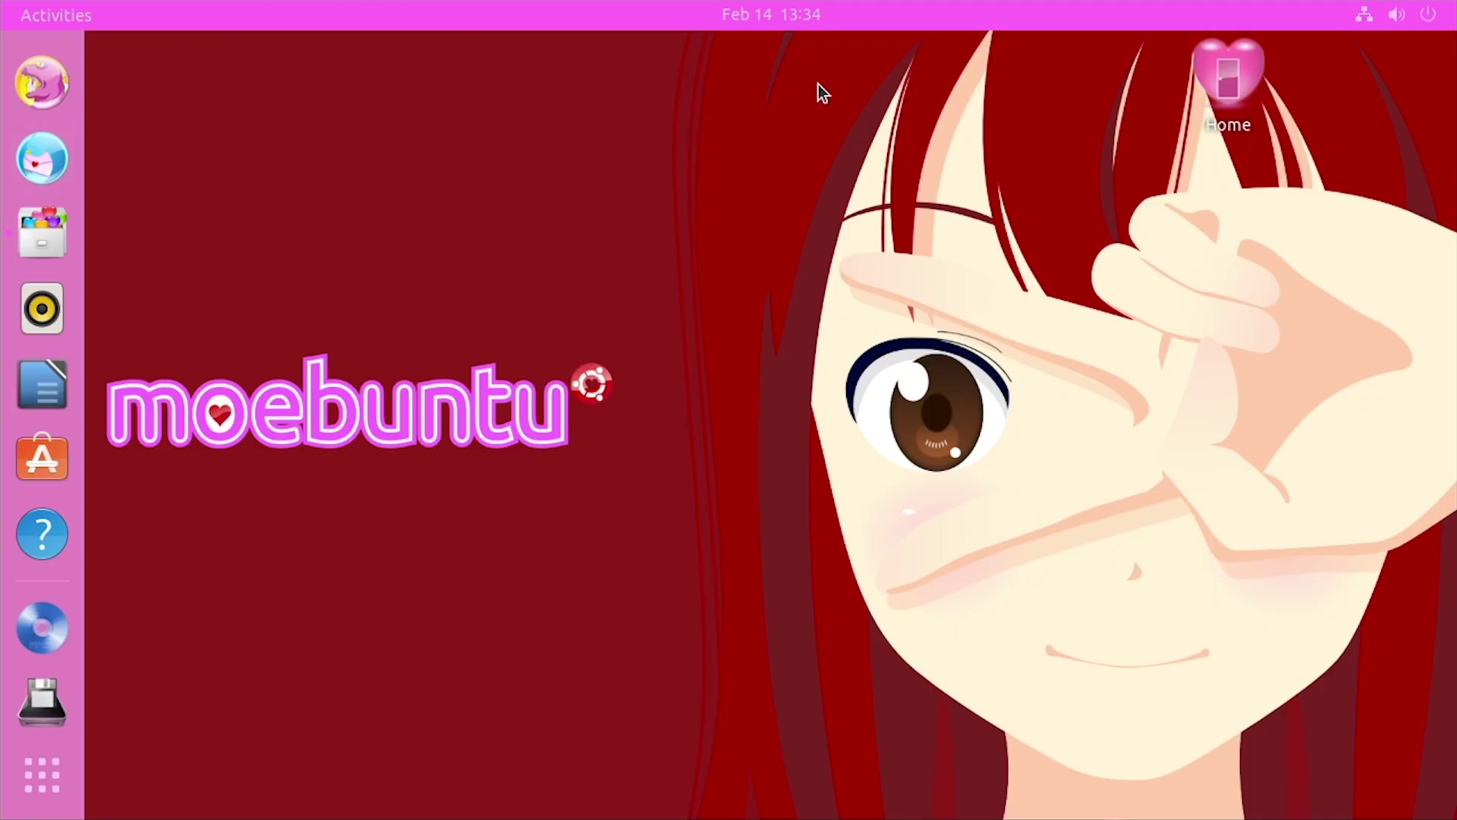
# Log out of the session through the system menu's Power Off / Log Out options
pyautogui.click(1396, 14)
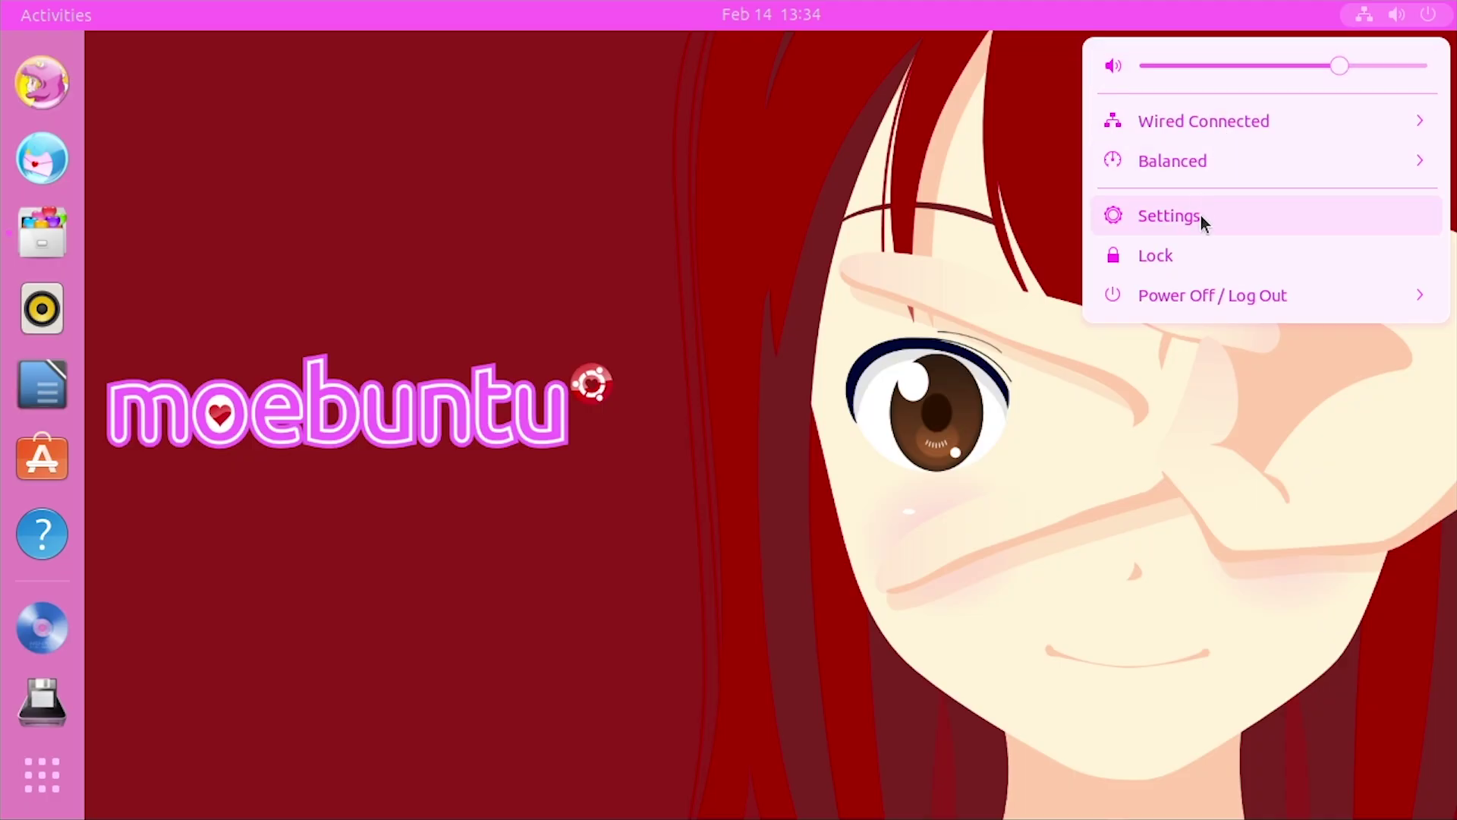
pyautogui.click(1195, 288)
pyautogui.click(1204, 381)
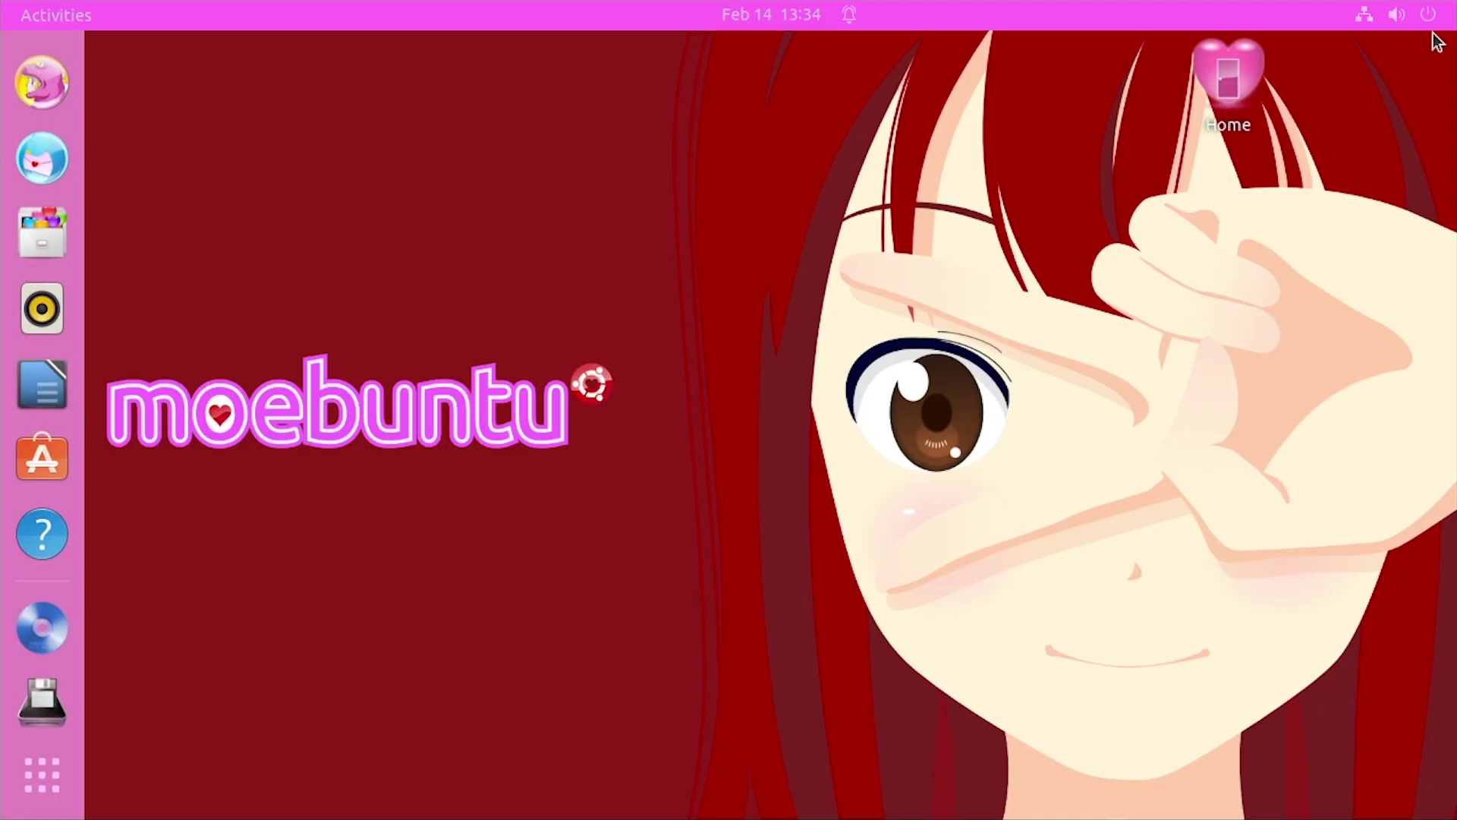
pyautogui.click(1428, 15)
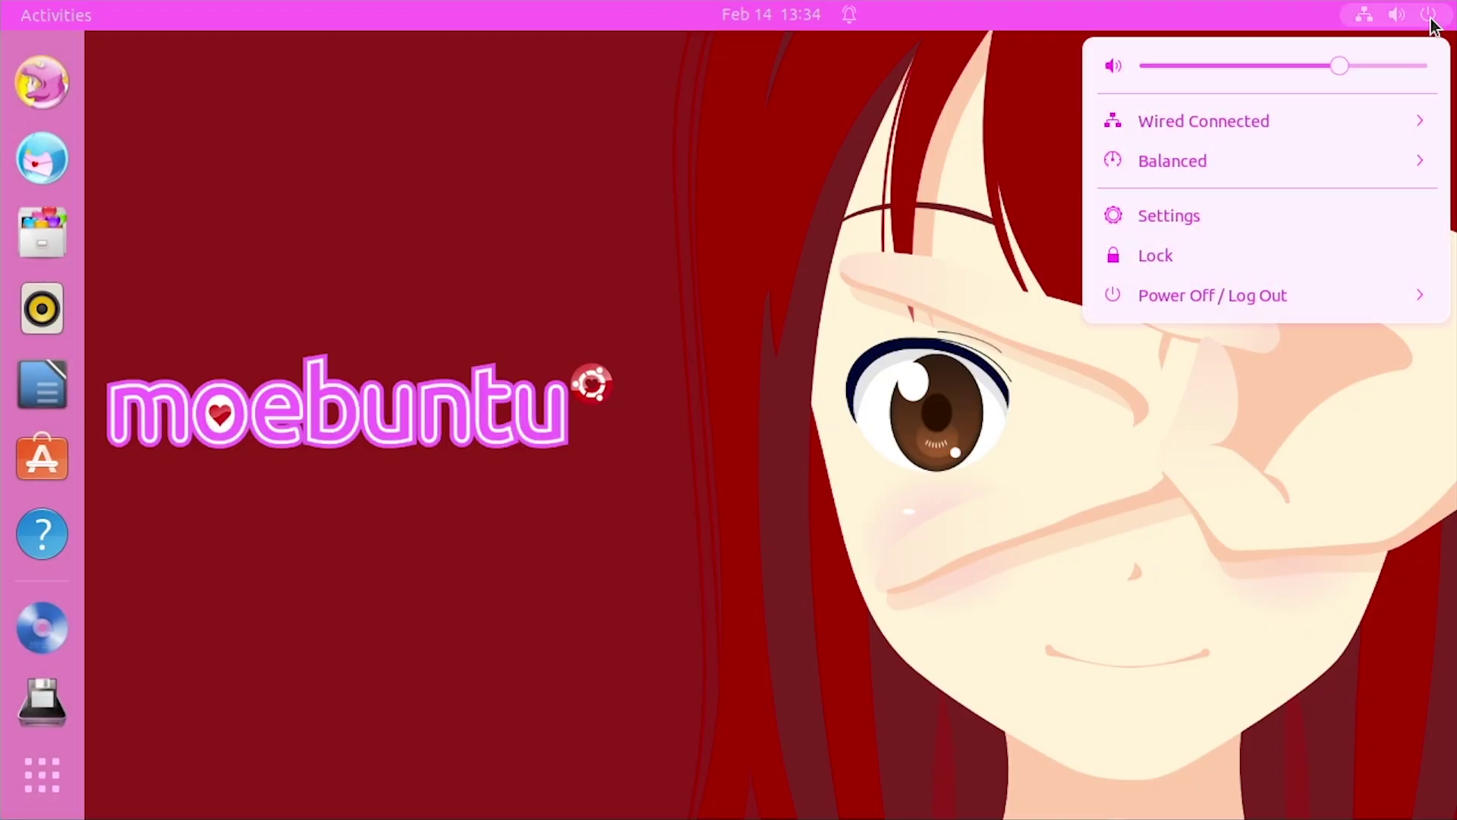
pyautogui.click(1164, 302)
pyautogui.click(1184, 473)
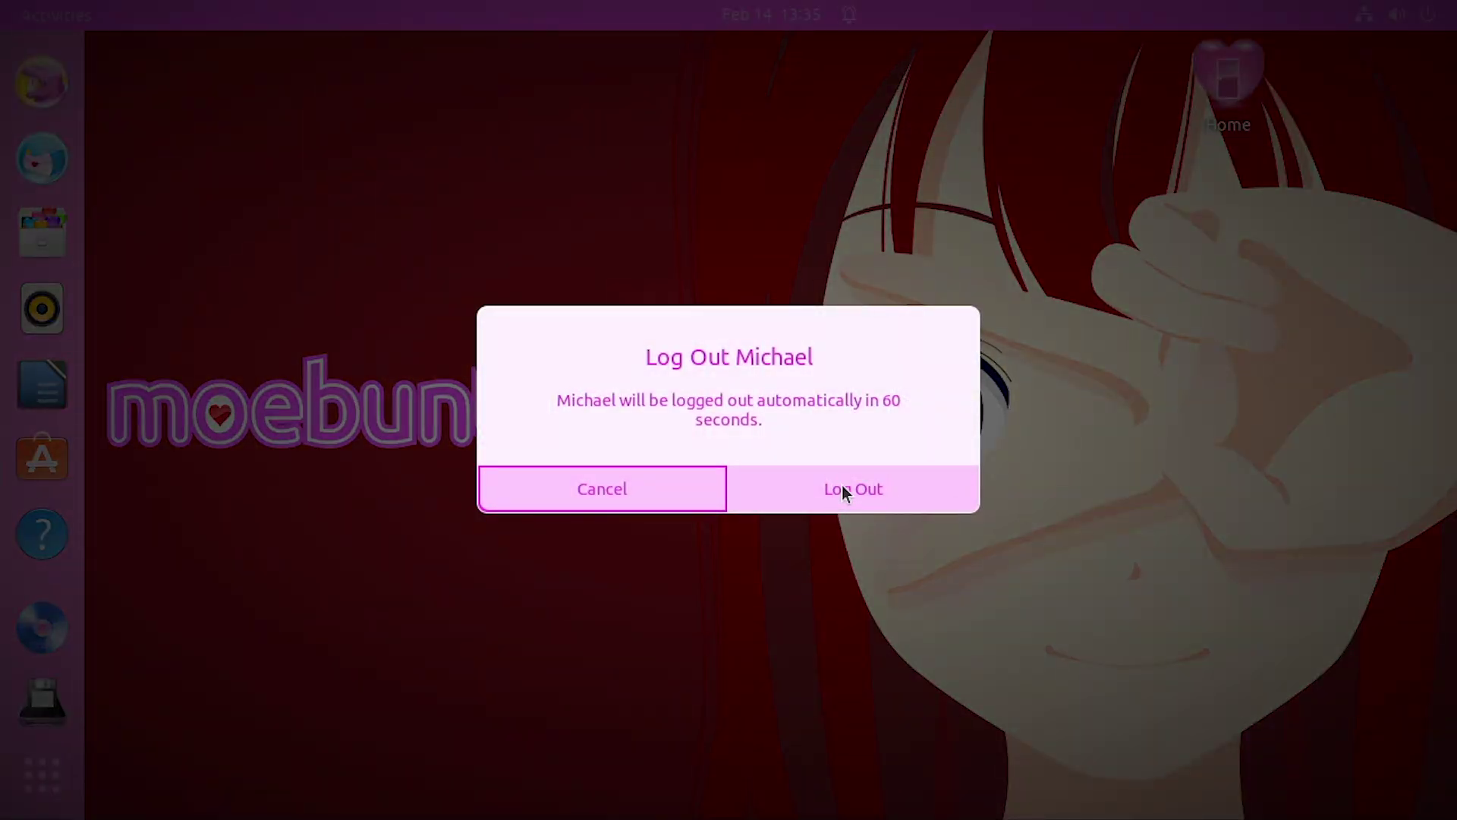
pyautogui.click(844, 489)
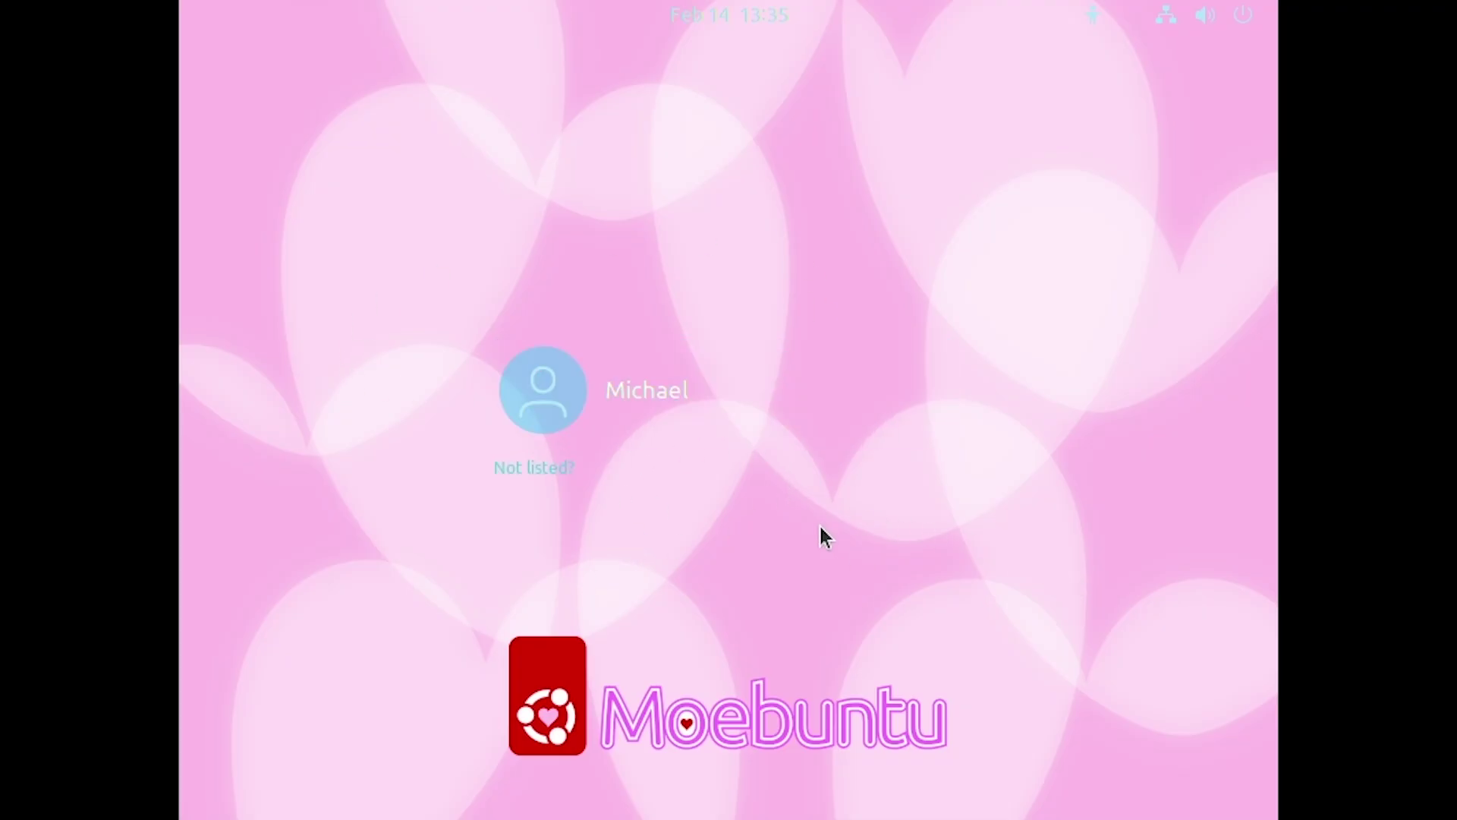
# Sign back in on the Moebuntu login screen with the account password
pyautogui.click(690, 404)
pyautogui.write('pass')
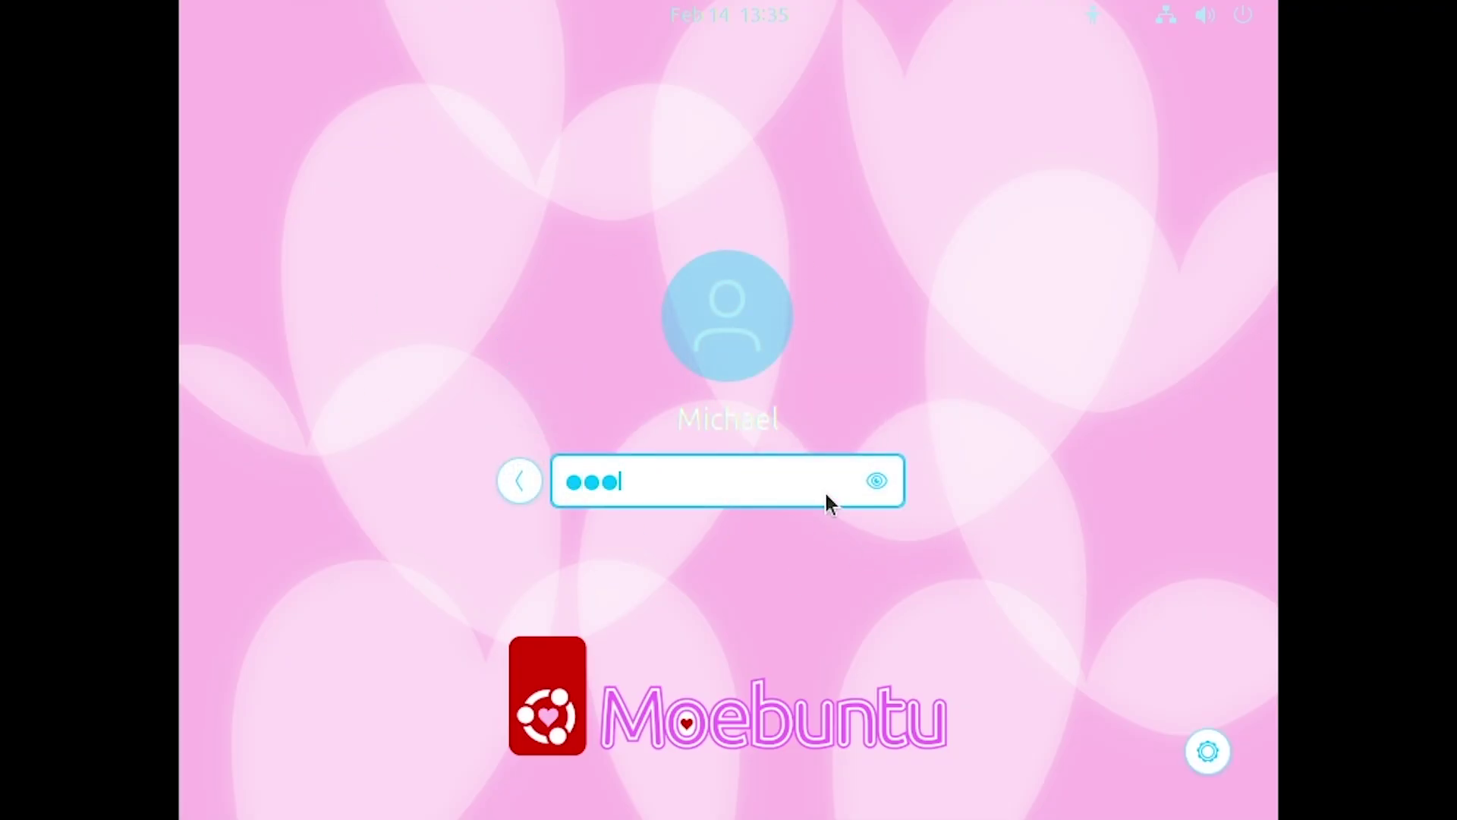
pyautogui.press('Return')
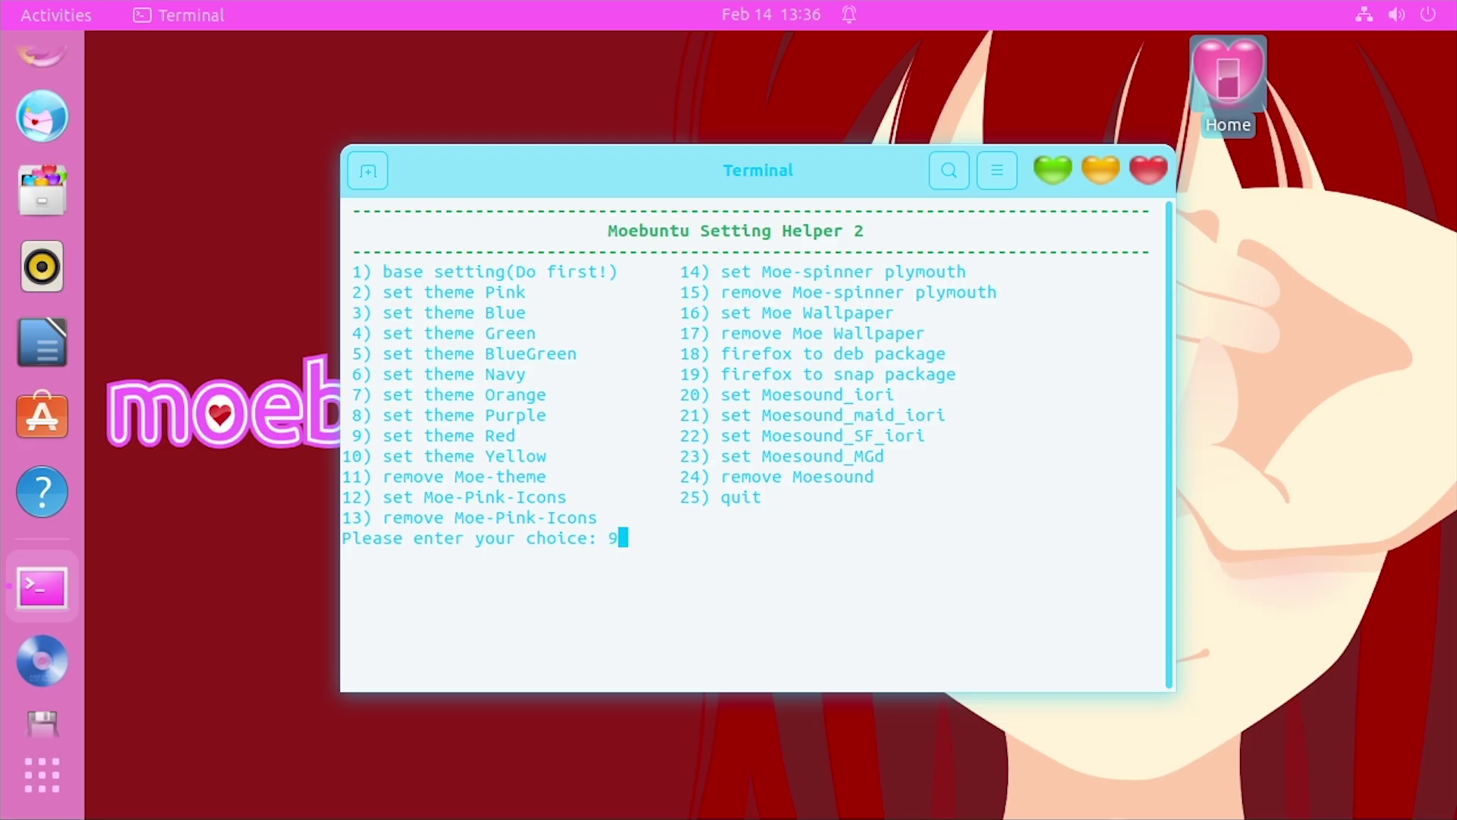
# Run the Red theme option, accepting the login screen change and the basic Moebuntu login picture
pyautogui.press('Return')
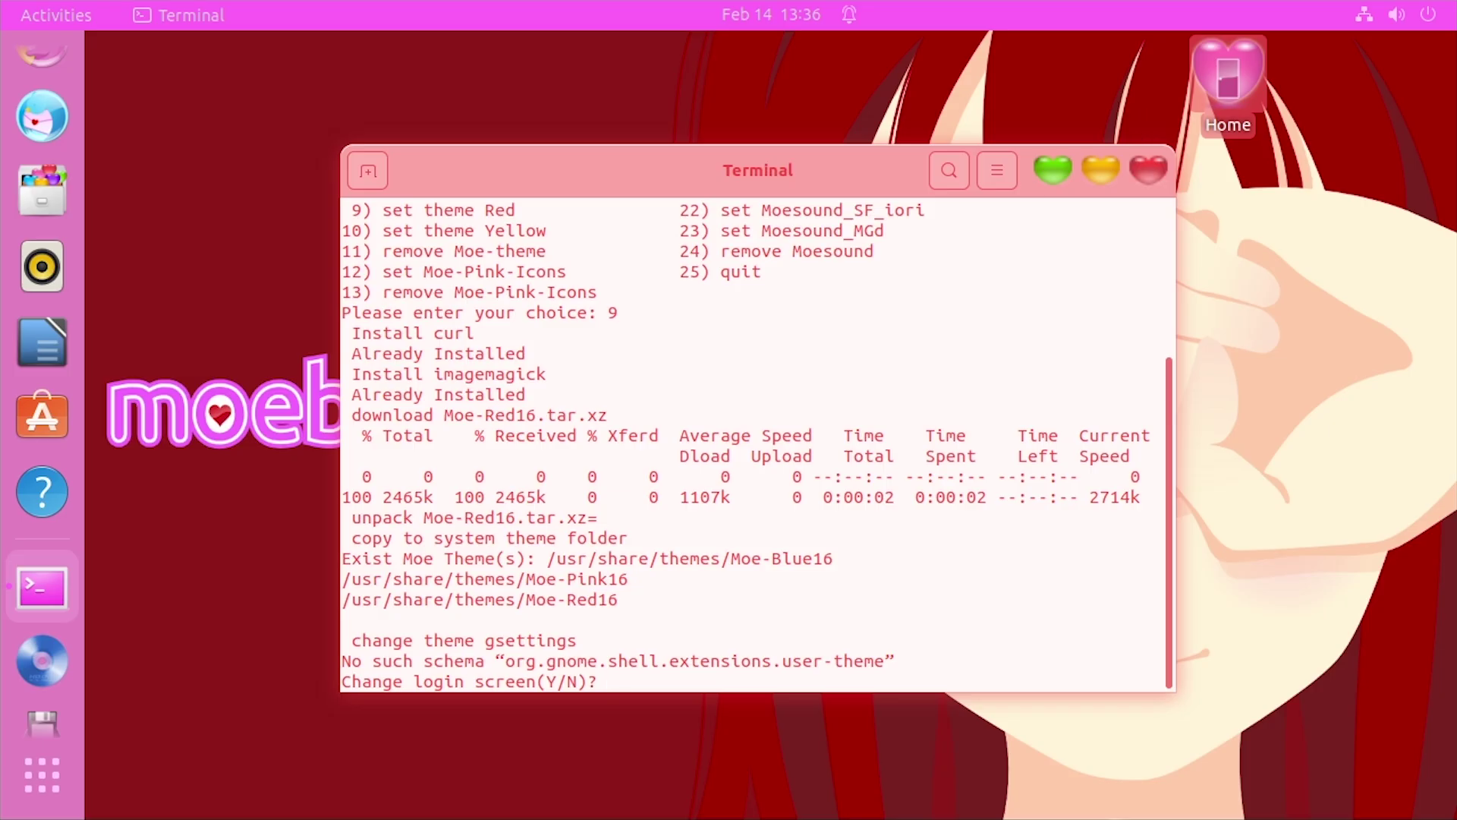
pyautogui.doubleClick(1252, 84)
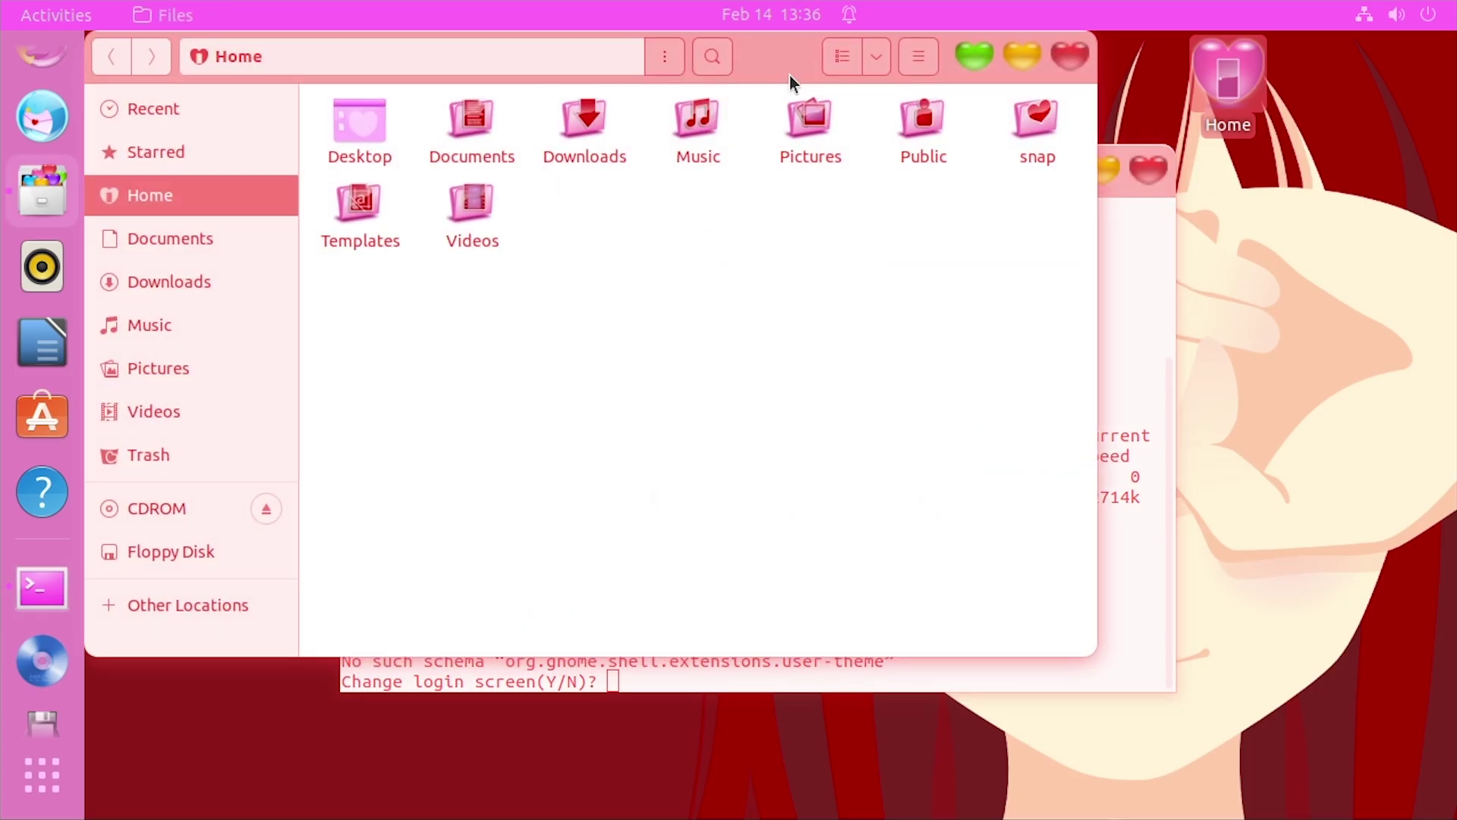
pyautogui.click(1072, 55)
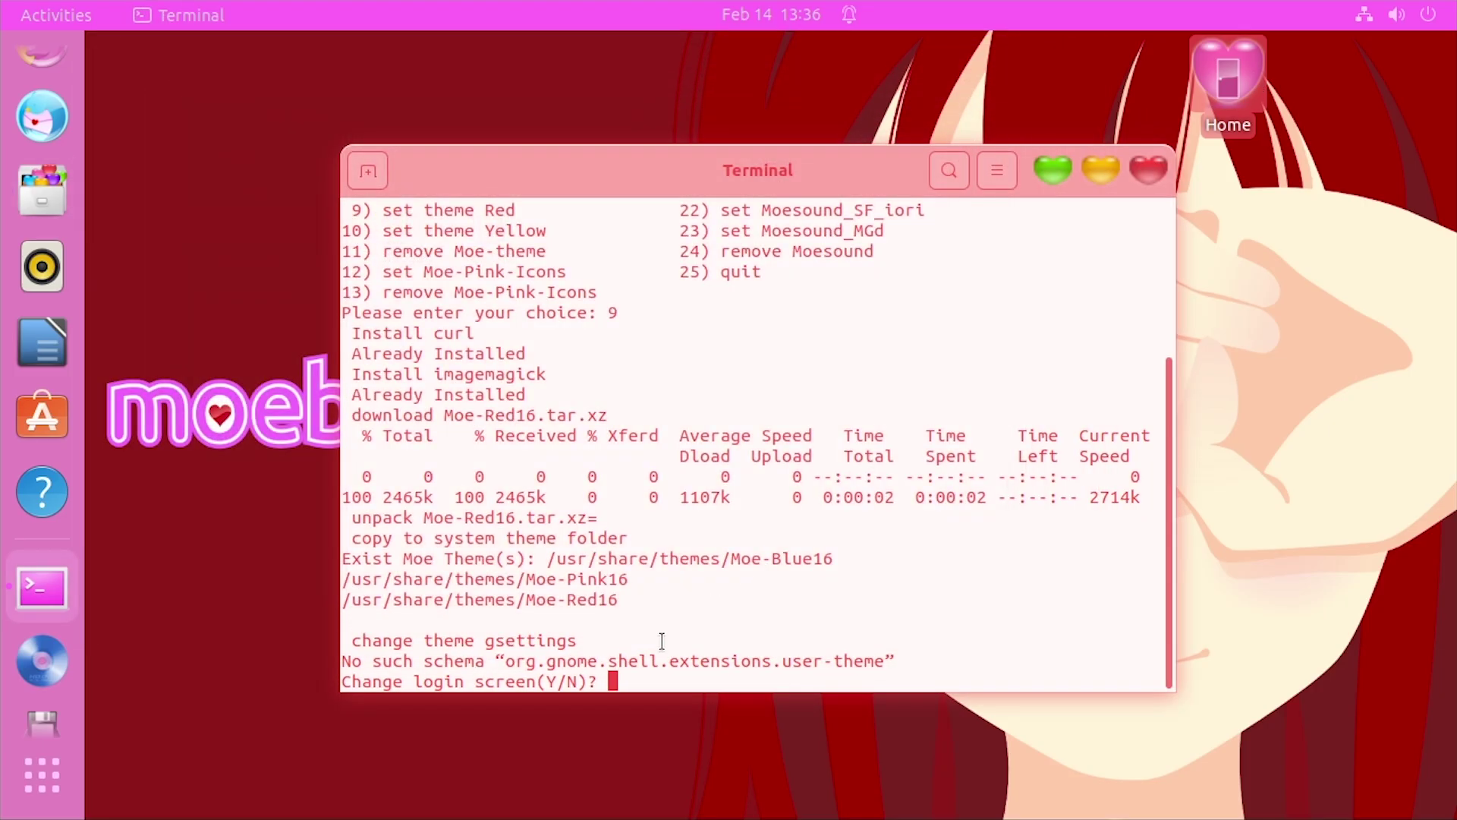
pyautogui.press('y')
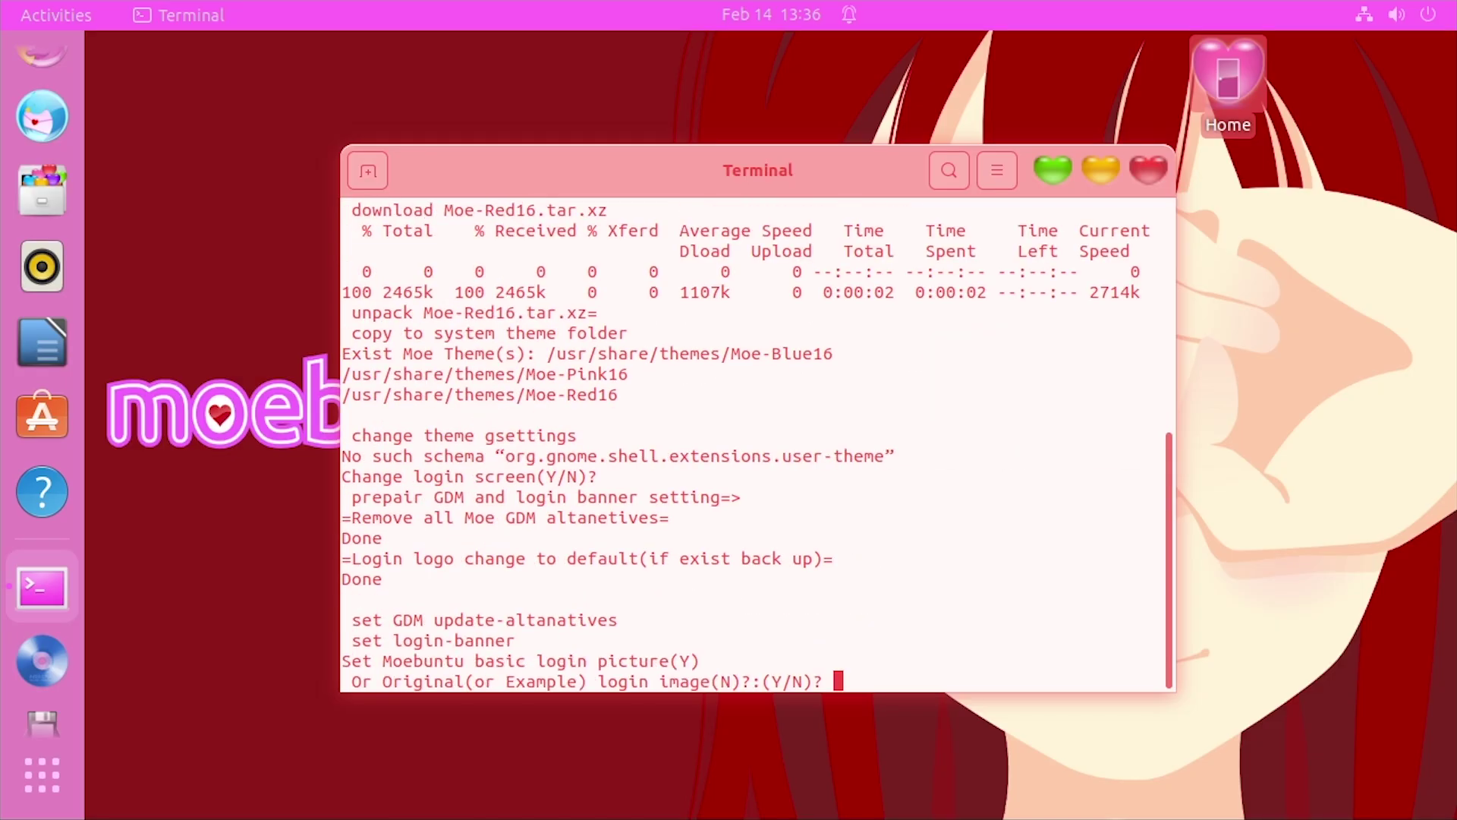
pyautogui.press('y')
pyautogui.press('Return')
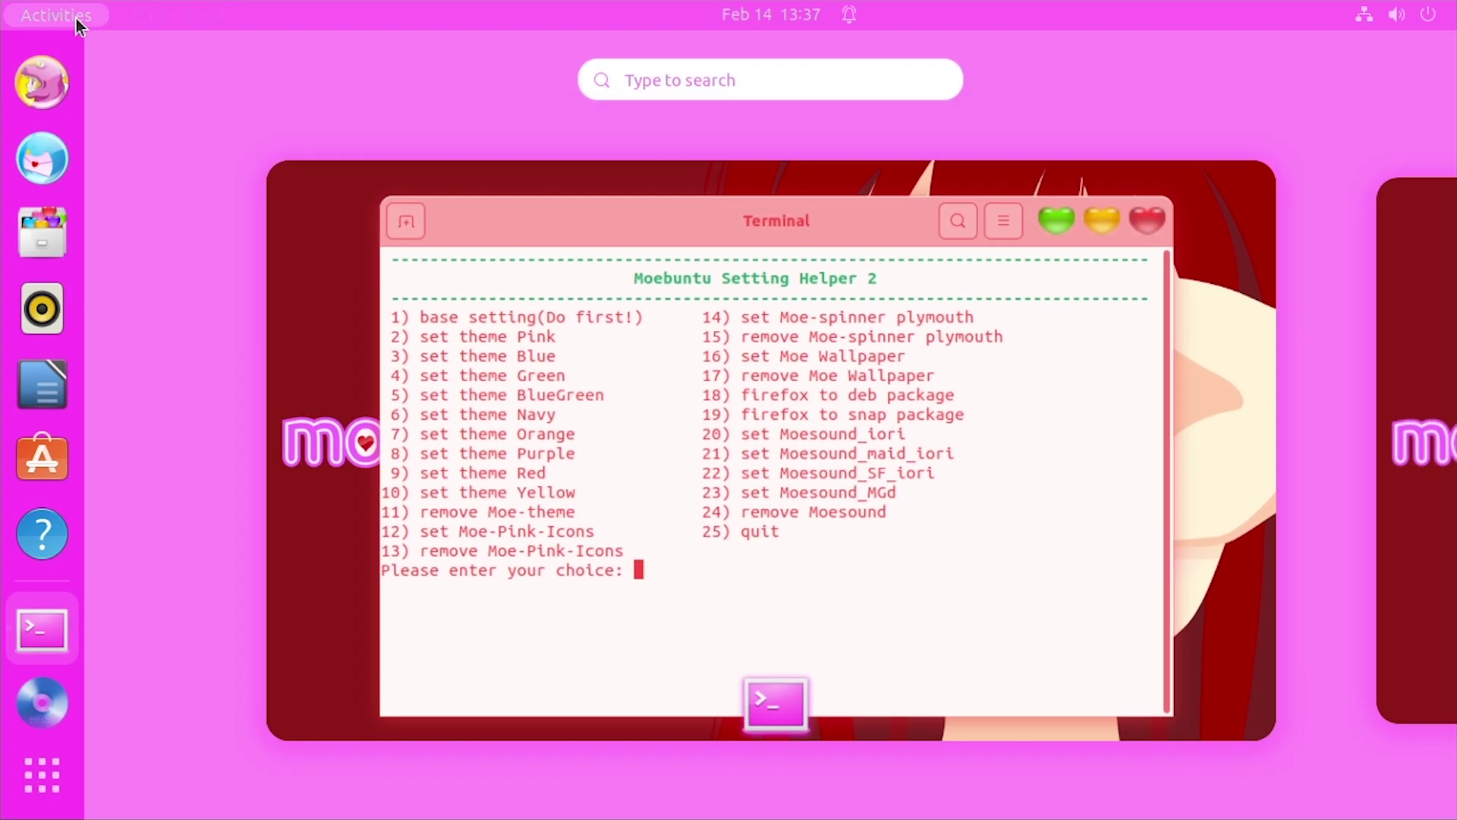
# Launch Tweaks by searching 'twe' in Activities, then un-maximize and shrink its window
pyautogui.click(72, 20)
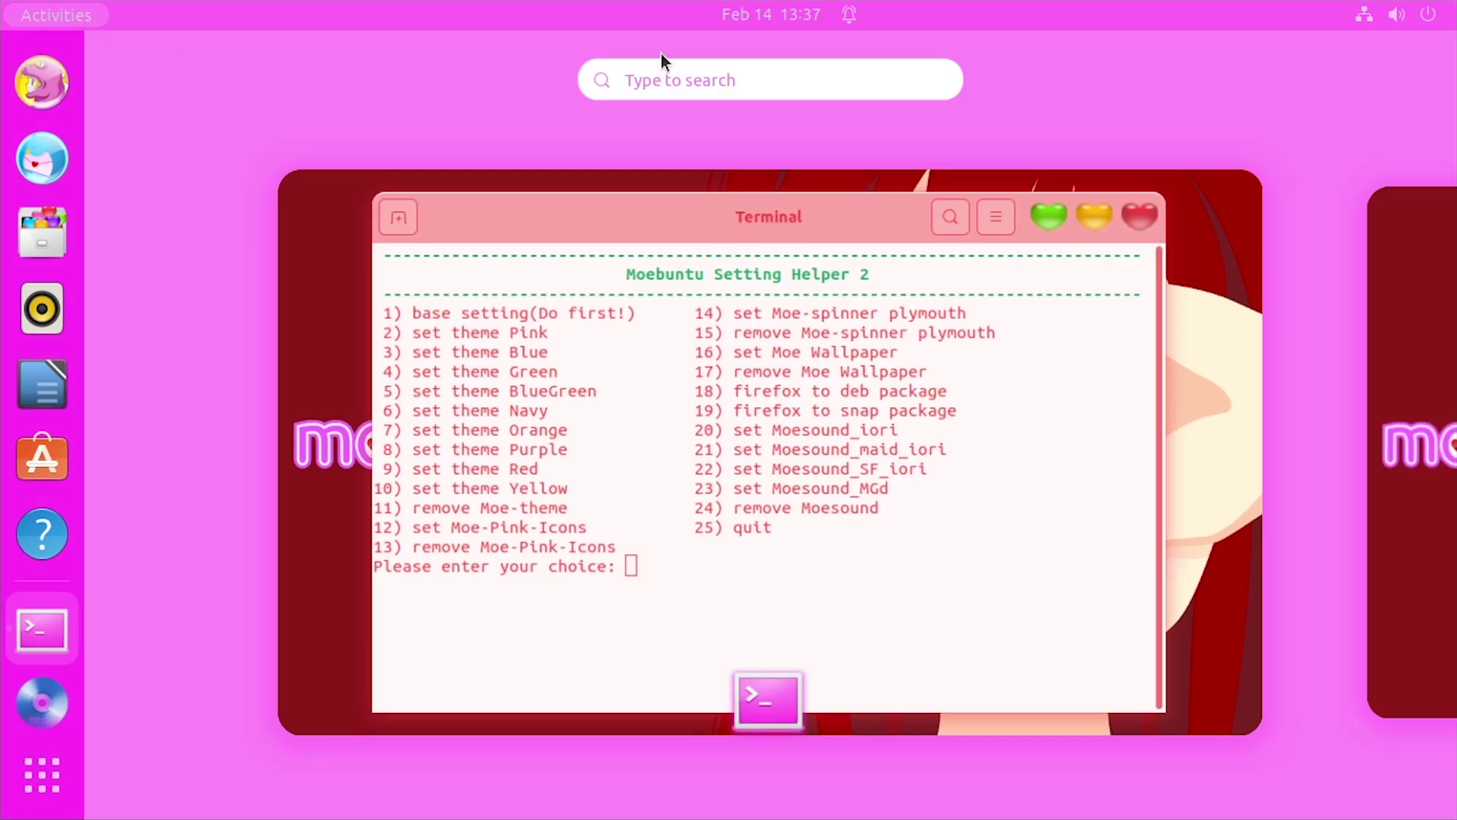
pyautogui.write('twe')
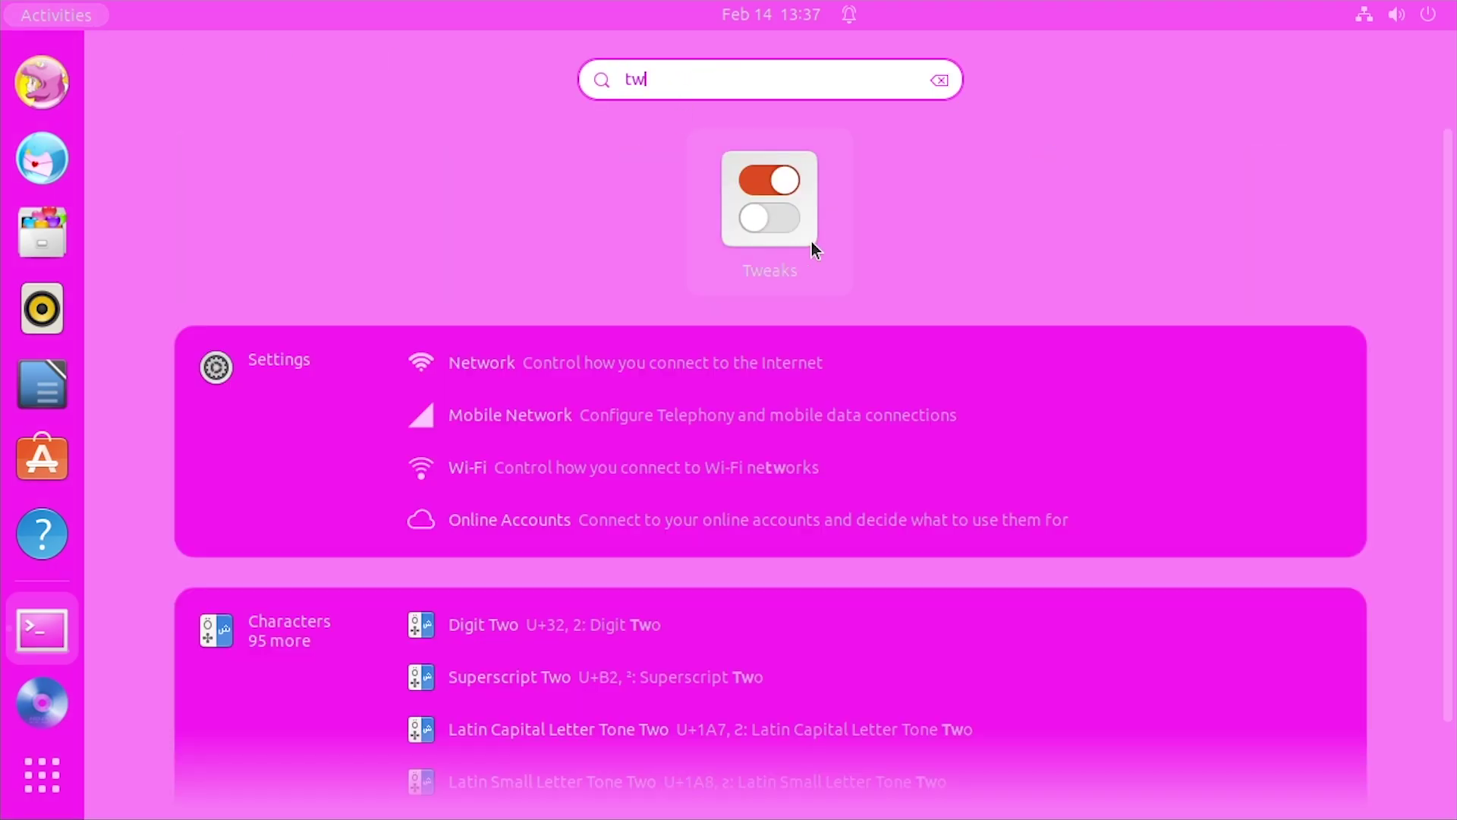
pyautogui.click(756, 236)
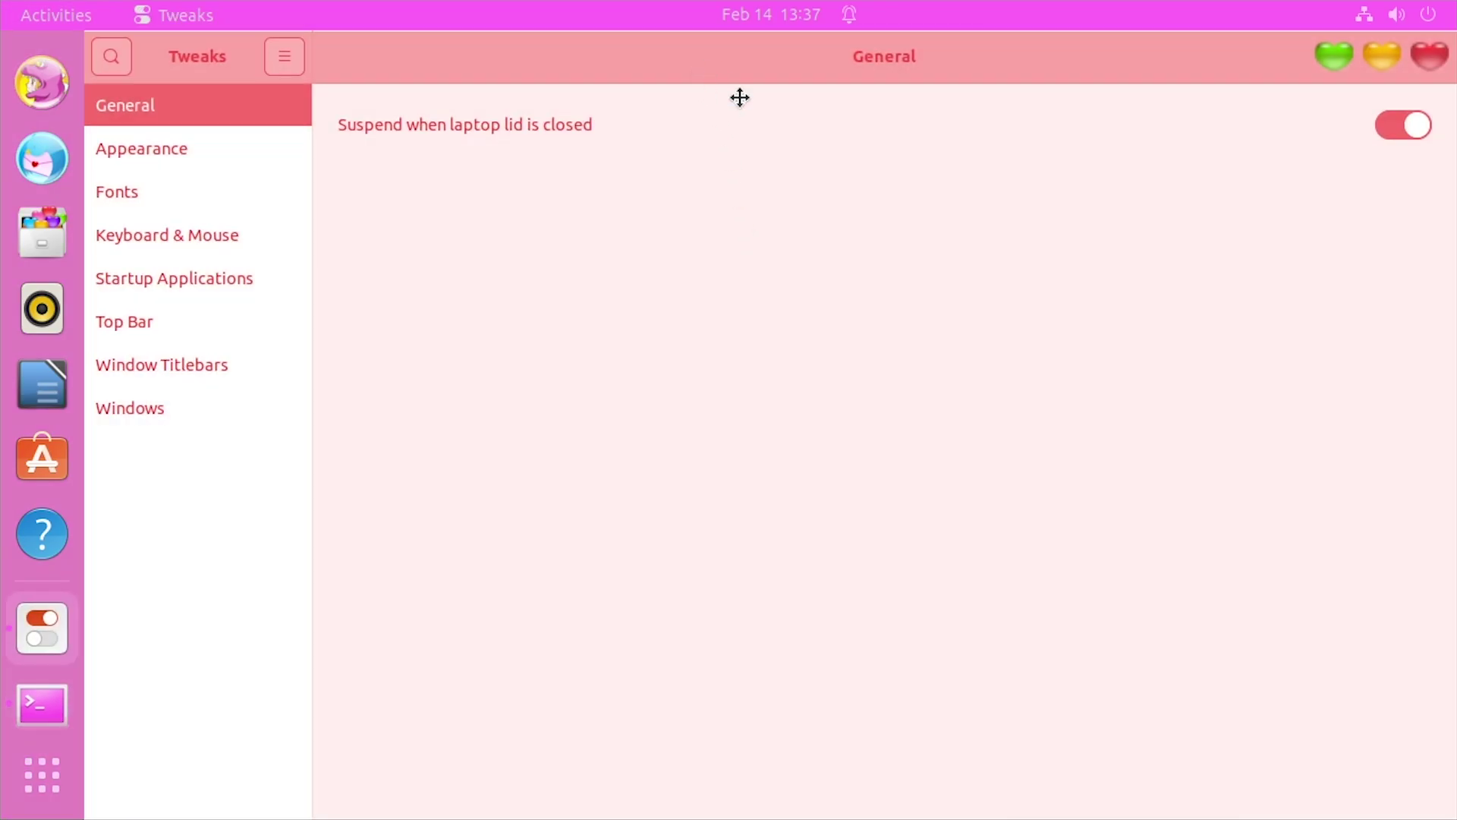
pyautogui.moveTo(740, 97); pyautogui.dragTo(692, 146)
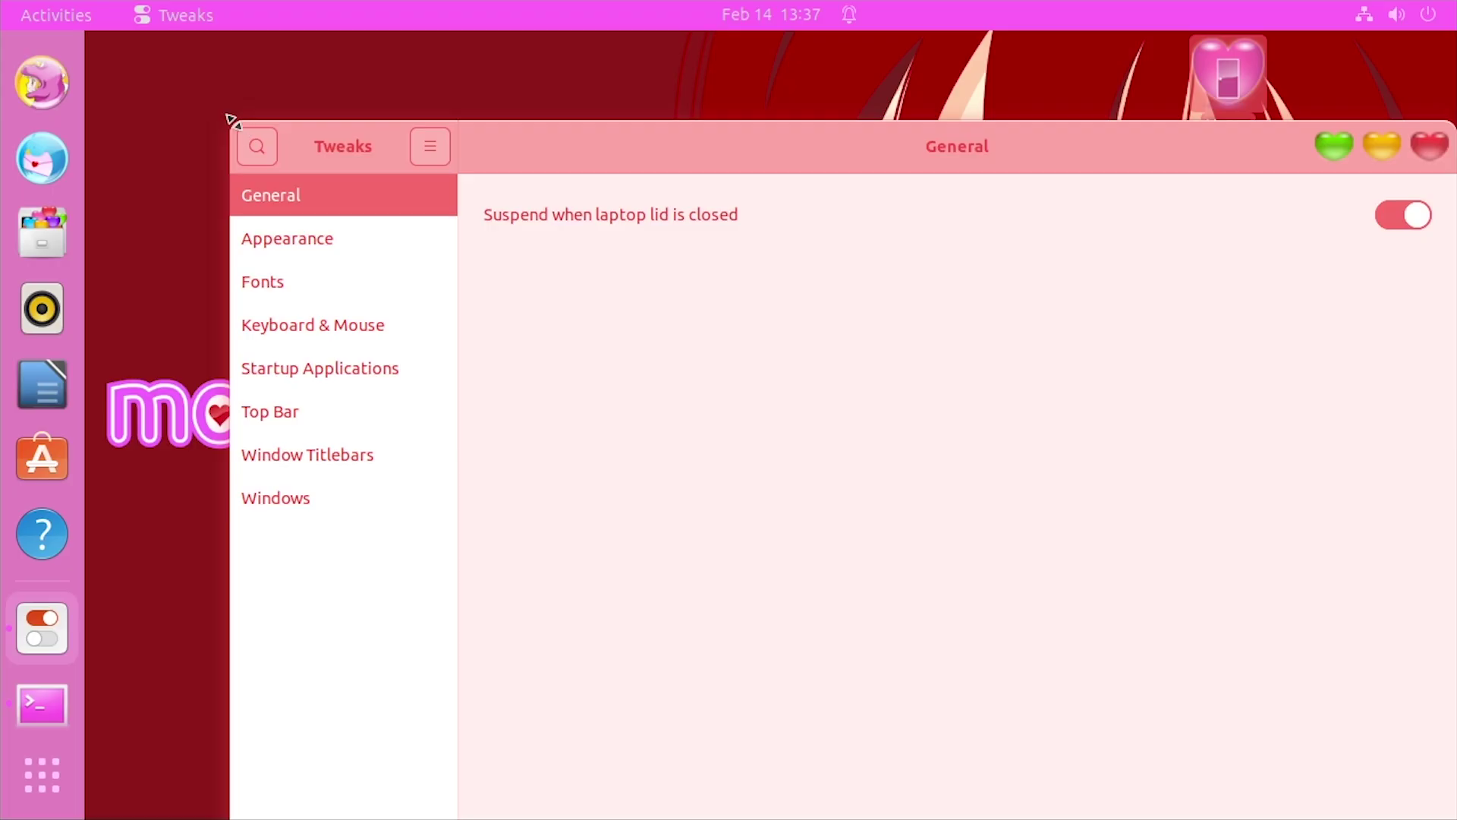
pyautogui.moveTo(232, 120); pyautogui.dragTo(397, 185)
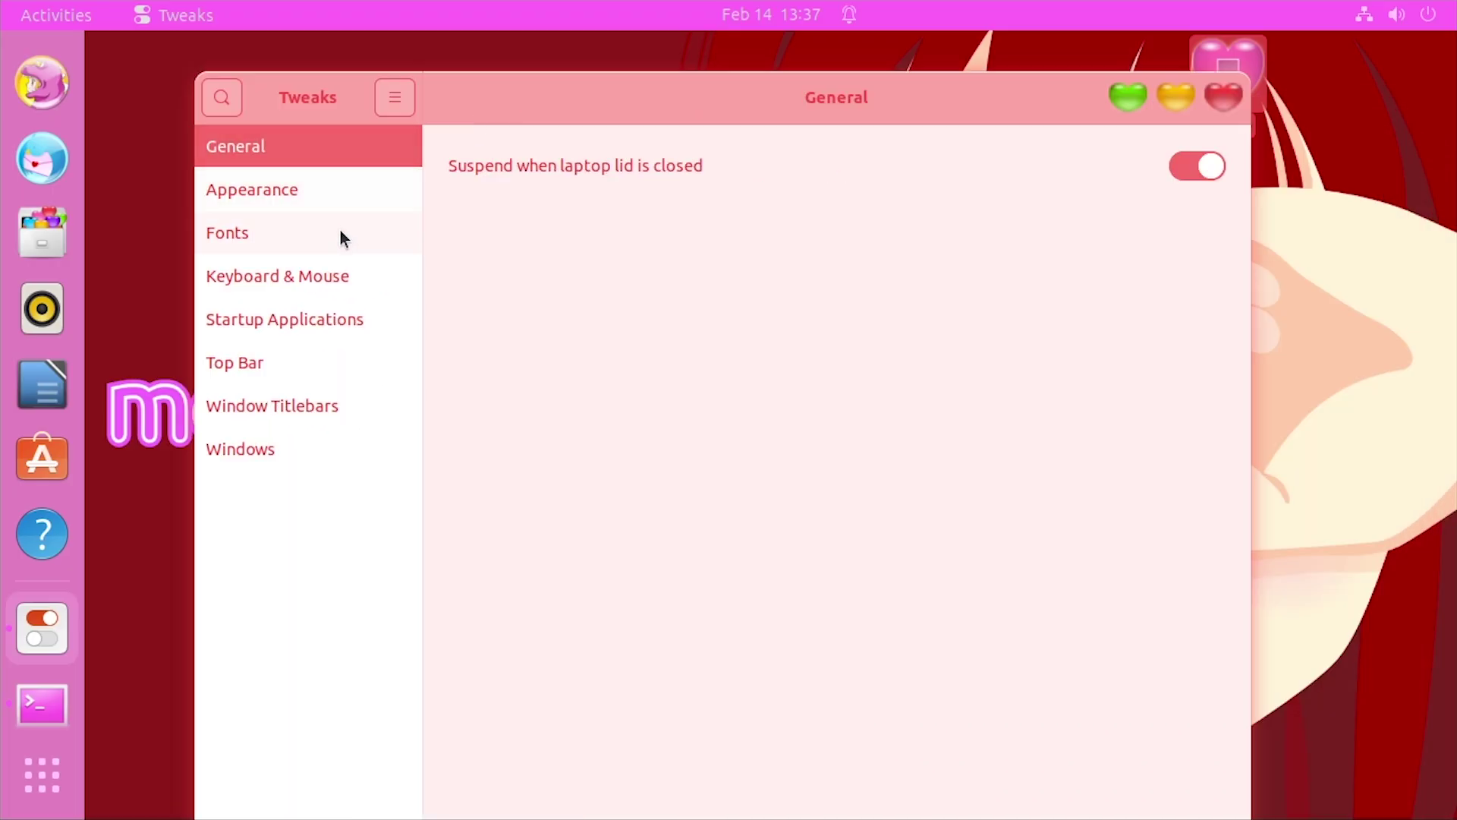
# Choose Moe-Red16 as the Shell theme on Tweaks' Appearance page, then rearrange Tweaks and Terminal
pyautogui.click(329, 202)
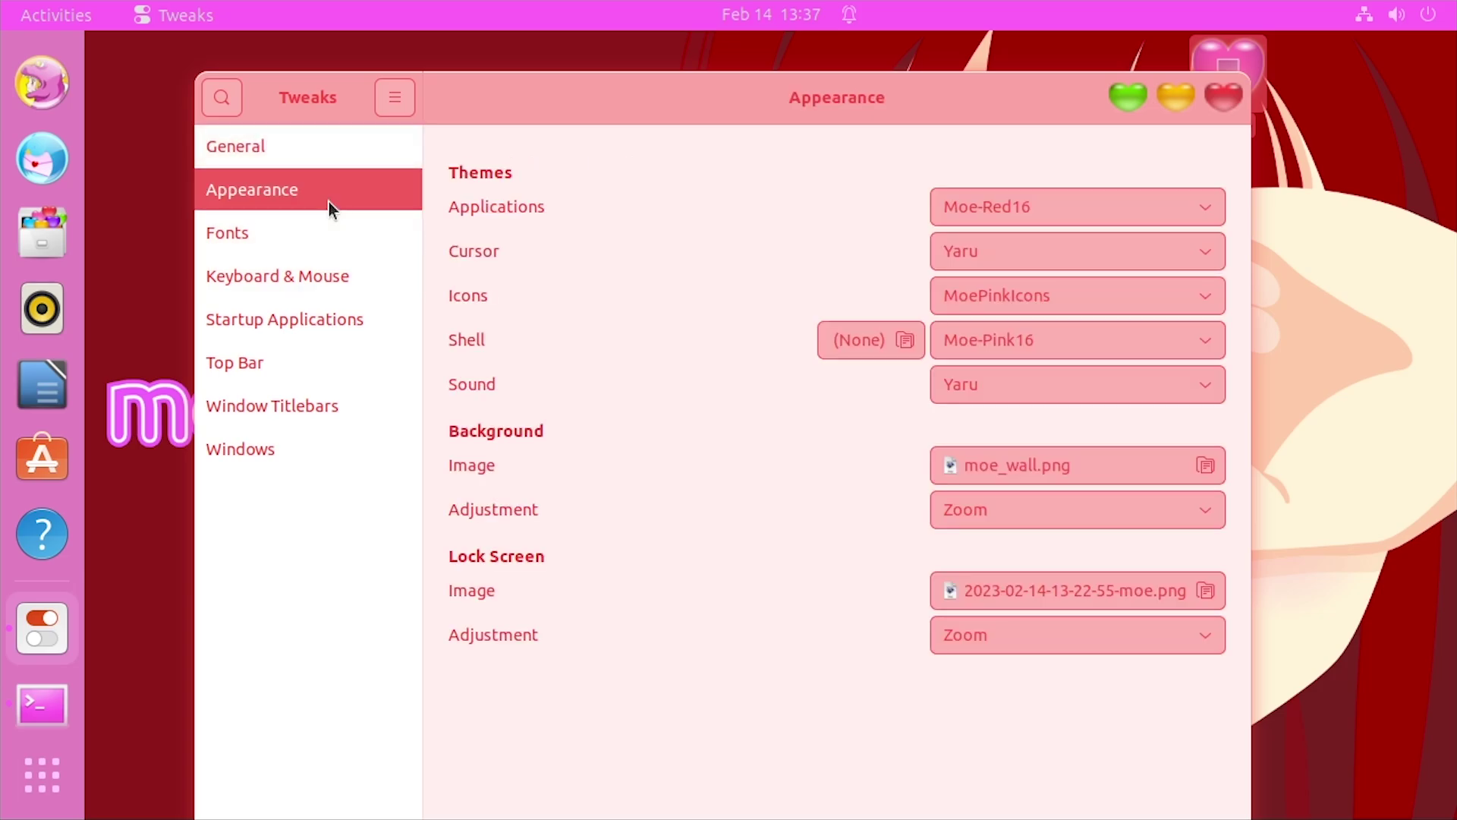
pyautogui.click(973, 334)
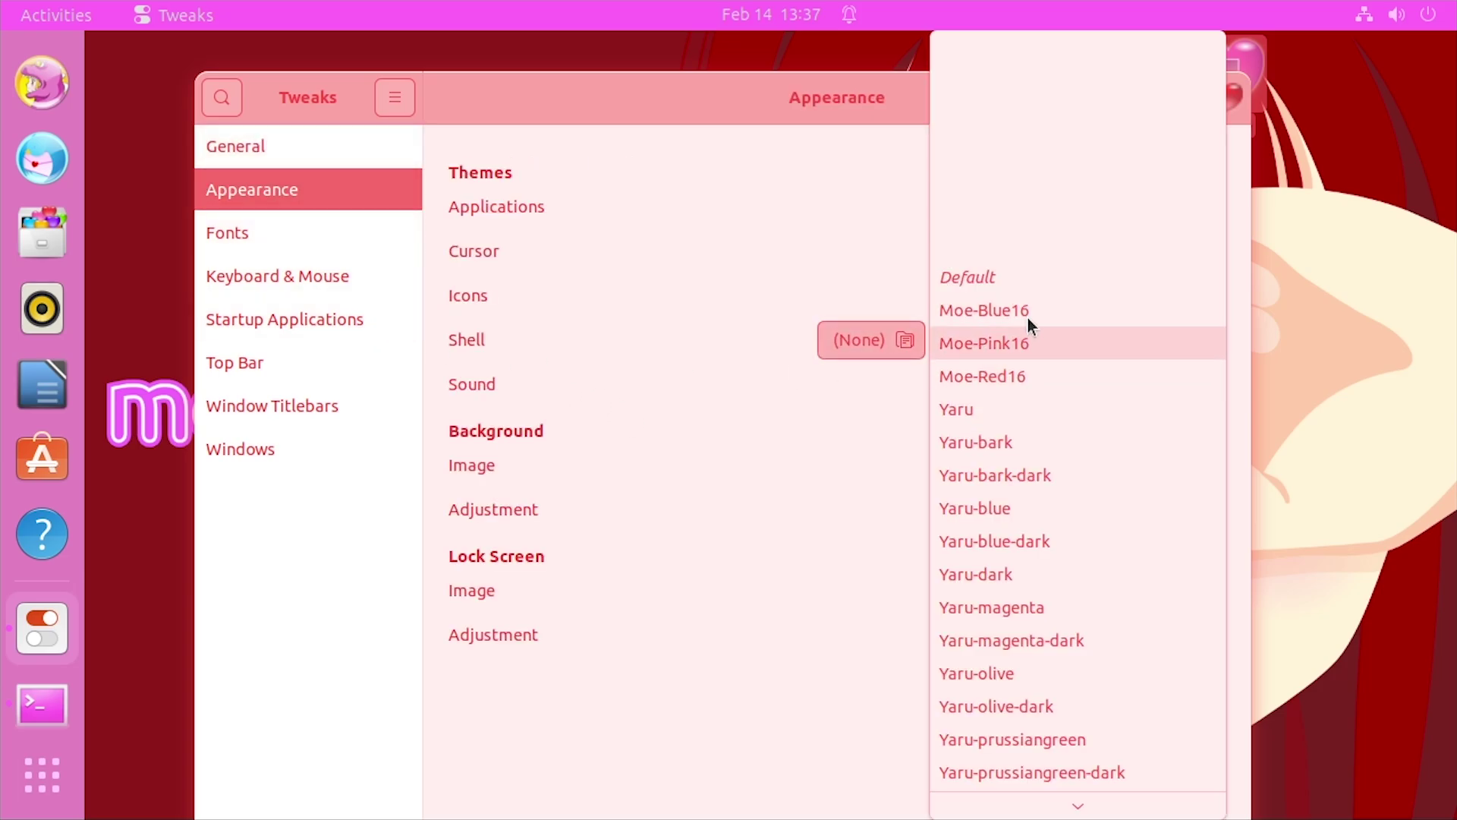
pyautogui.click(1022, 380)
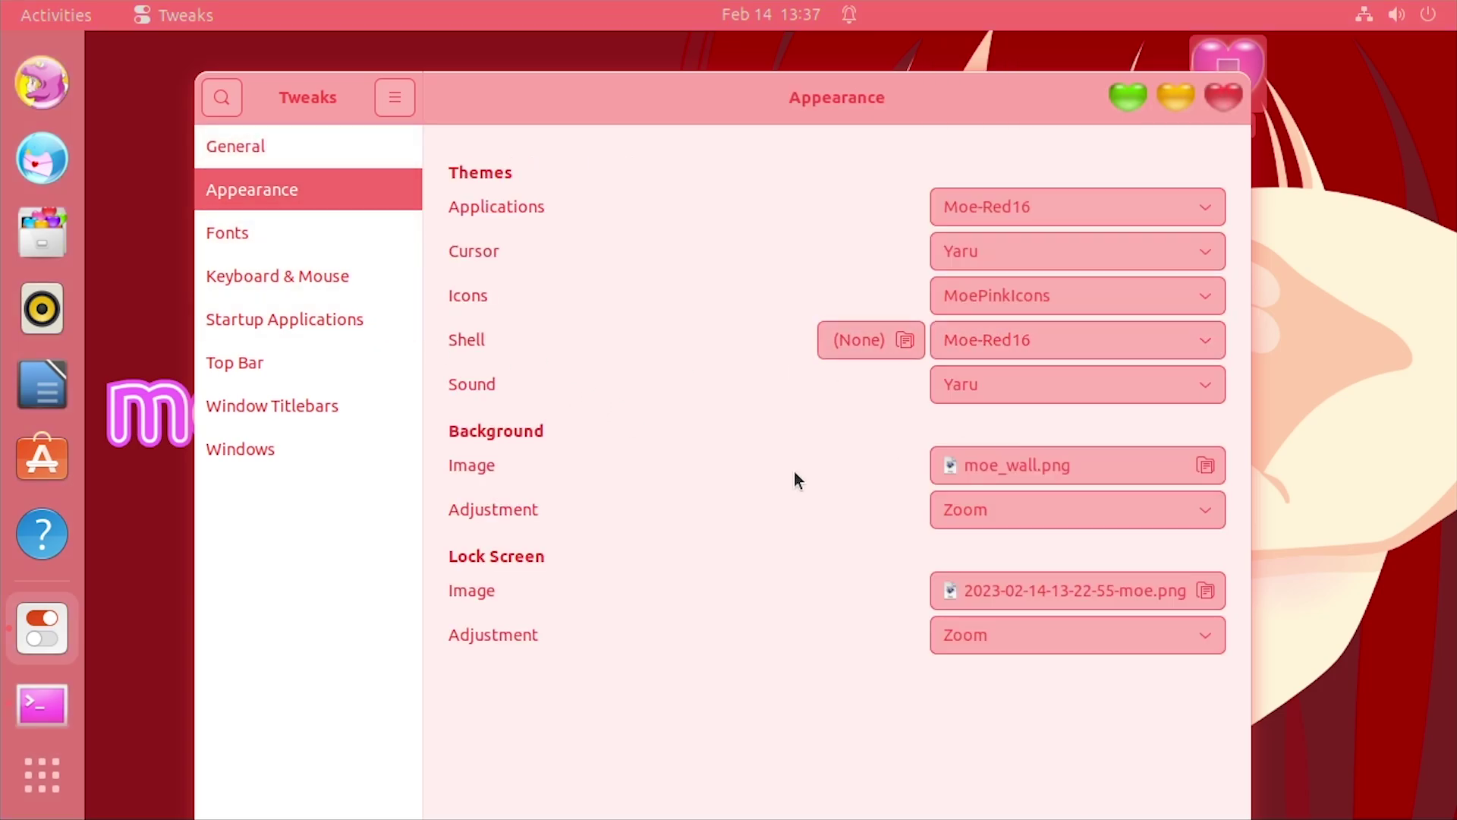
pyautogui.moveTo(647, 107); pyautogui.dragTo(762, 417)
pyautogui.moveTo(769, 251); pyautogui.dragTo(533, 78)
pyautogui.moveTo(1148, 410); pyautogui.dragTo(1226, 420)
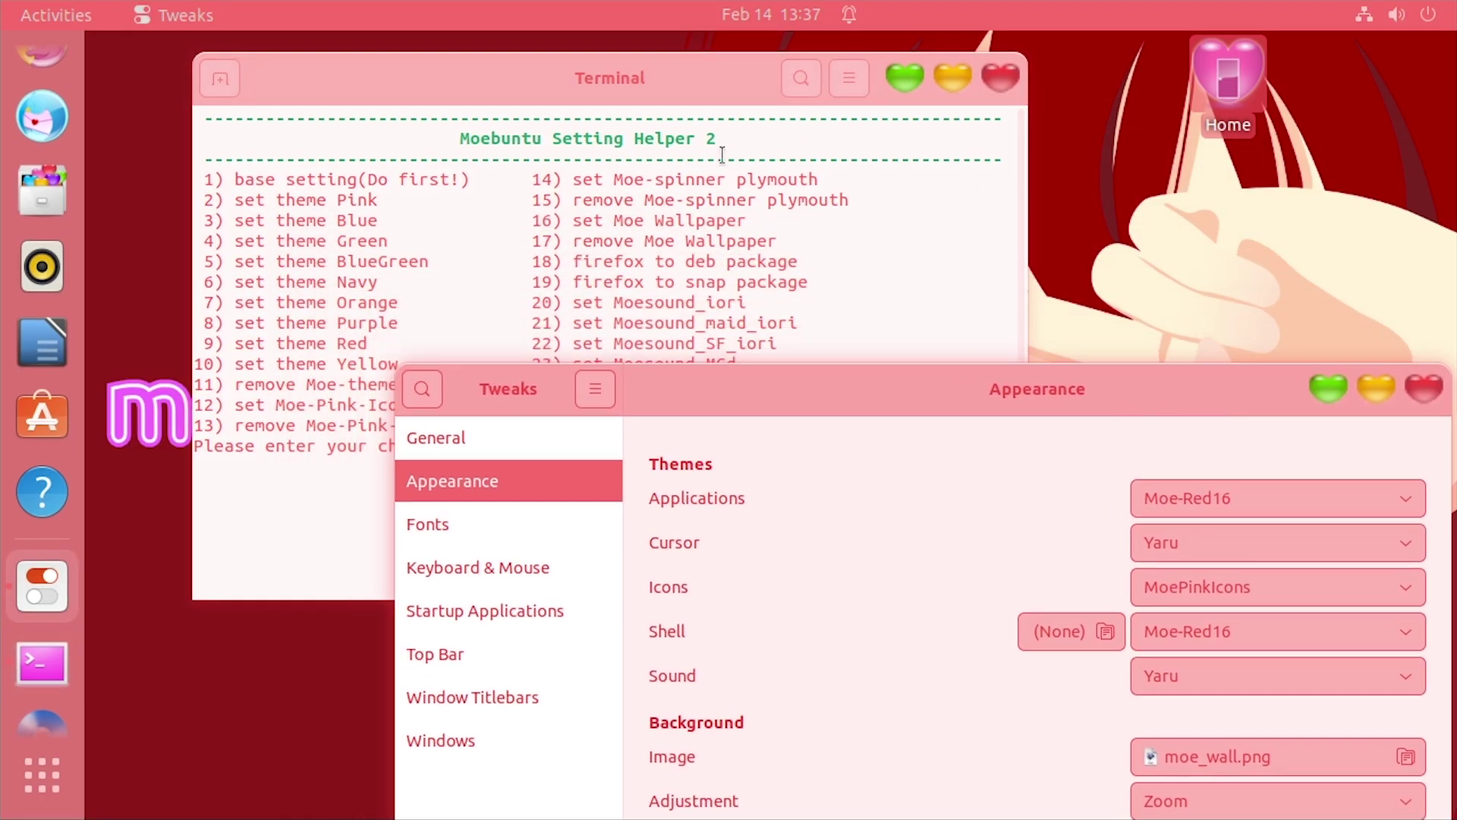
# Minimize Tweaks and reposition the Setting Helper terminal window on the desktop
pyautogui.click(1322, 390)
pyautogui.moveTo(675, 93); pyautogui.dragTo(734, 182)
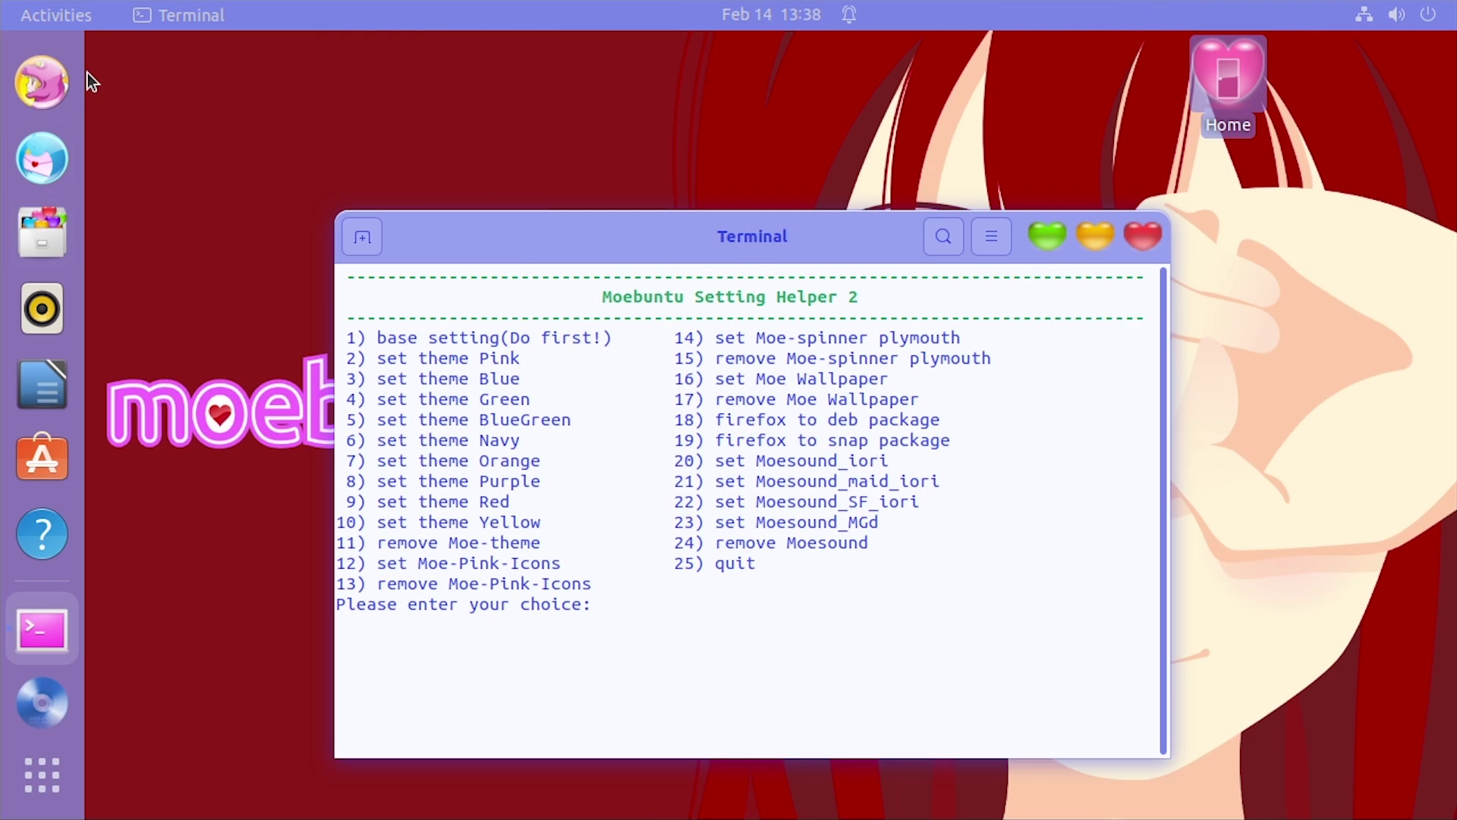
pyautogui.click(70, 18)
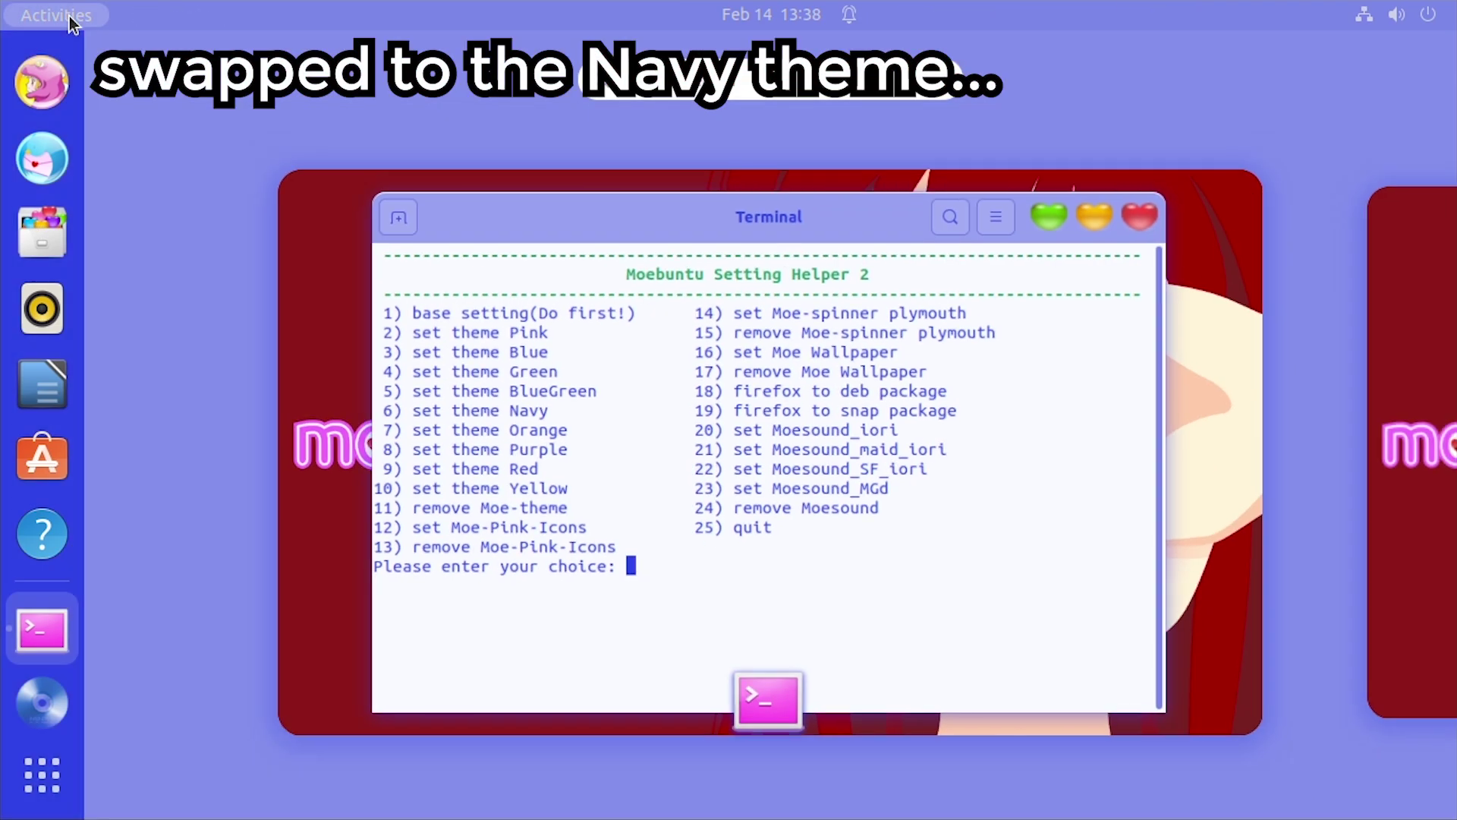
pyautogui.click(70, 18)
pyautogui.click(182, 15)
pyautogui.click(500, 240)
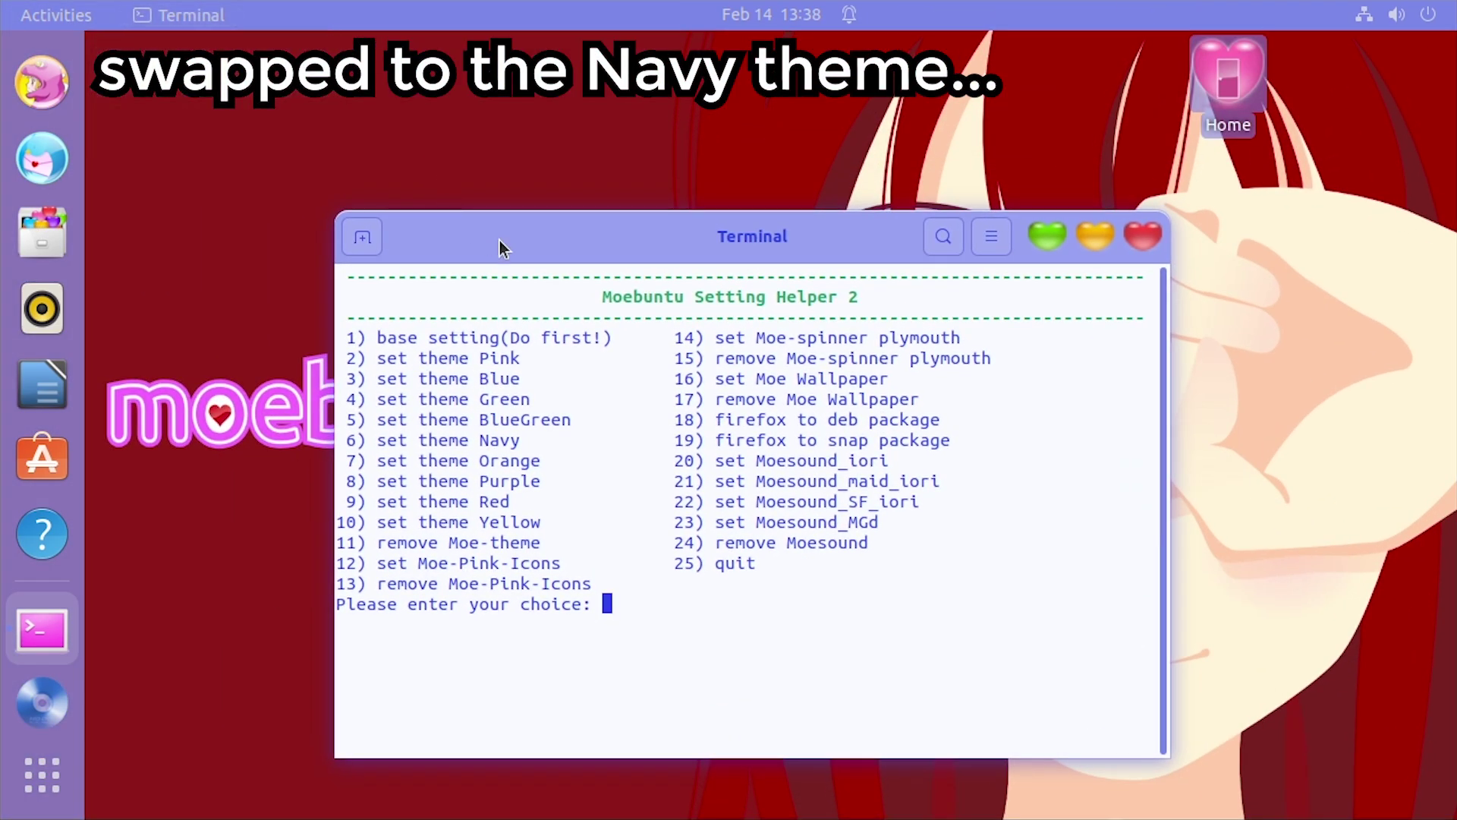
pyautogui.moveTo(499, 240); pyautogui.dragTo(361, 186)
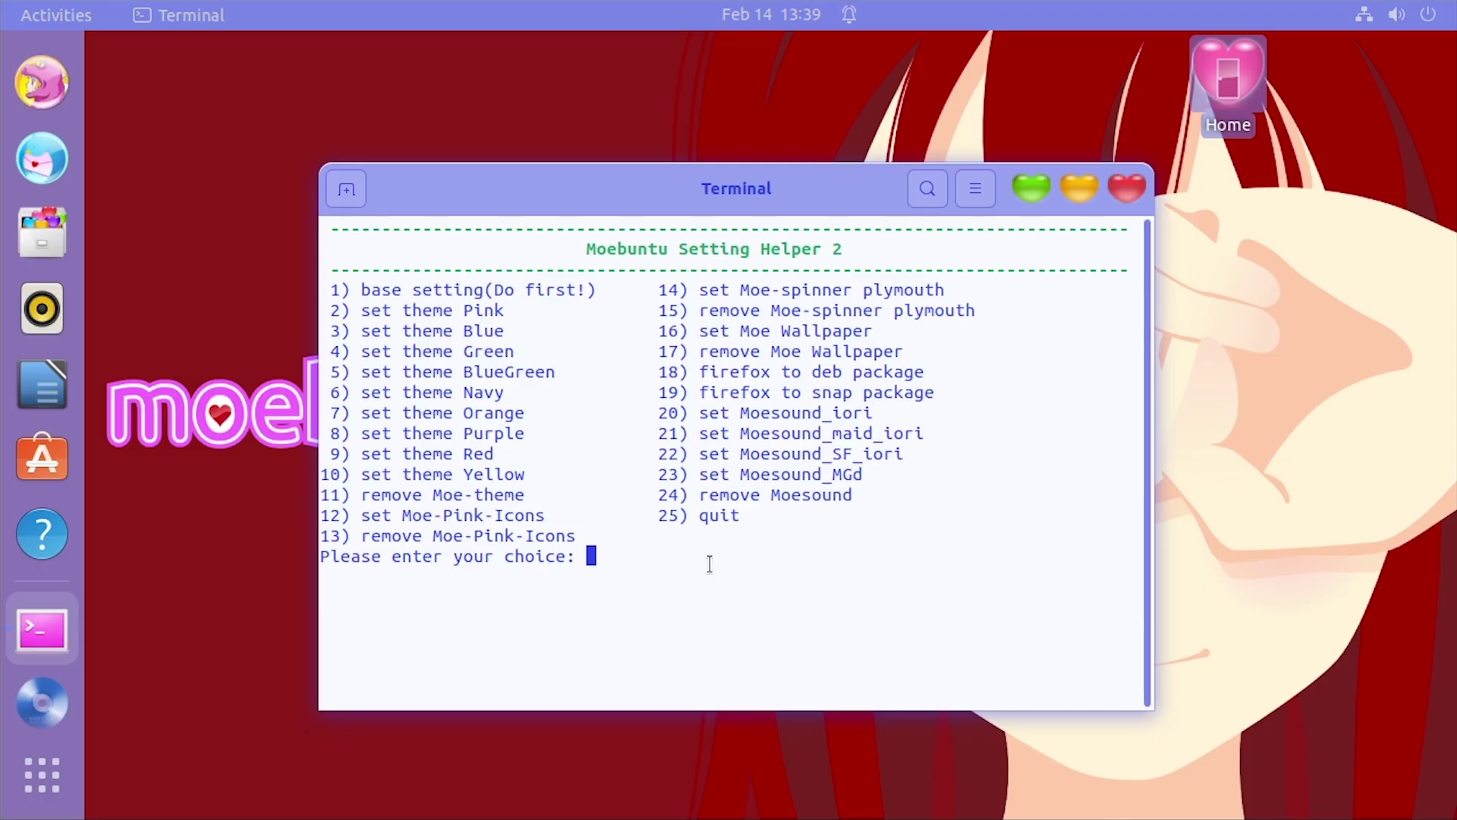
# Run helper option 20 to install the Moesound_iori sound theme
pyautogui.write('20')
pyautogui.press('Return')
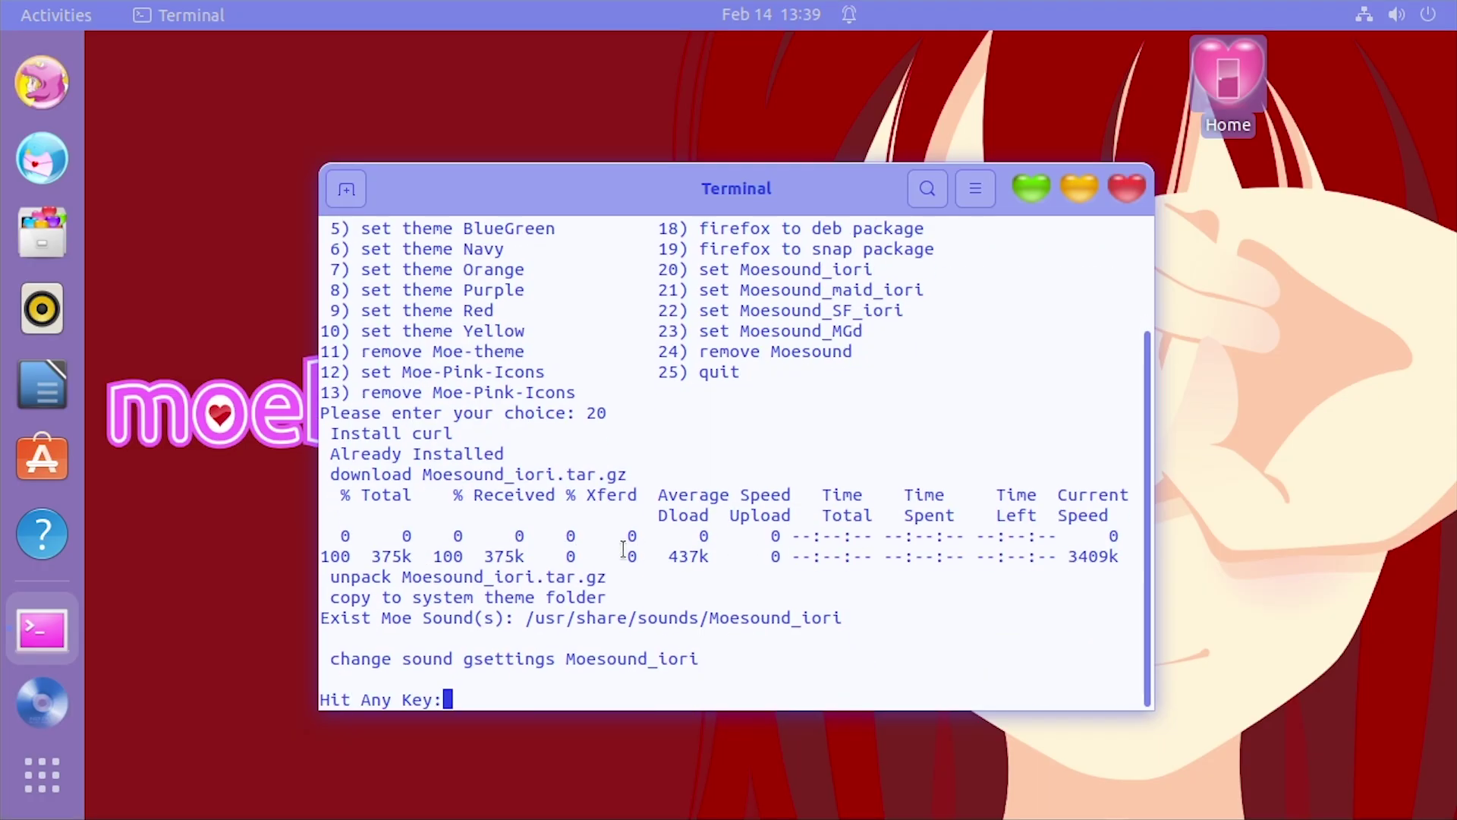
pyautogui.press('Return')
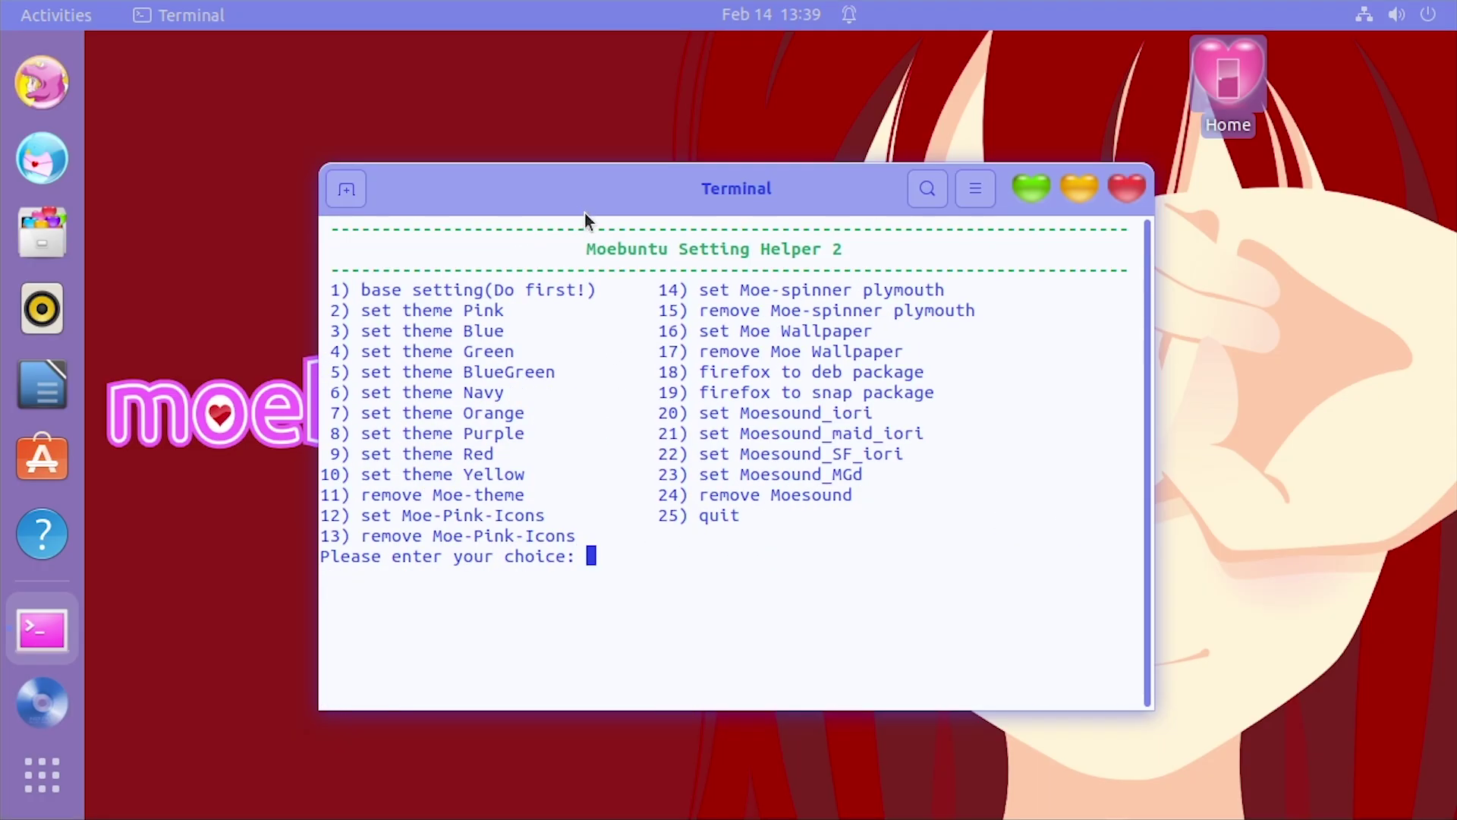
pyautogui.moveTo(584, 212); pyautogui.dragTo(543, 167)
pyautogui.moveTo(4, 3)
pyautogui.click(500, 171)
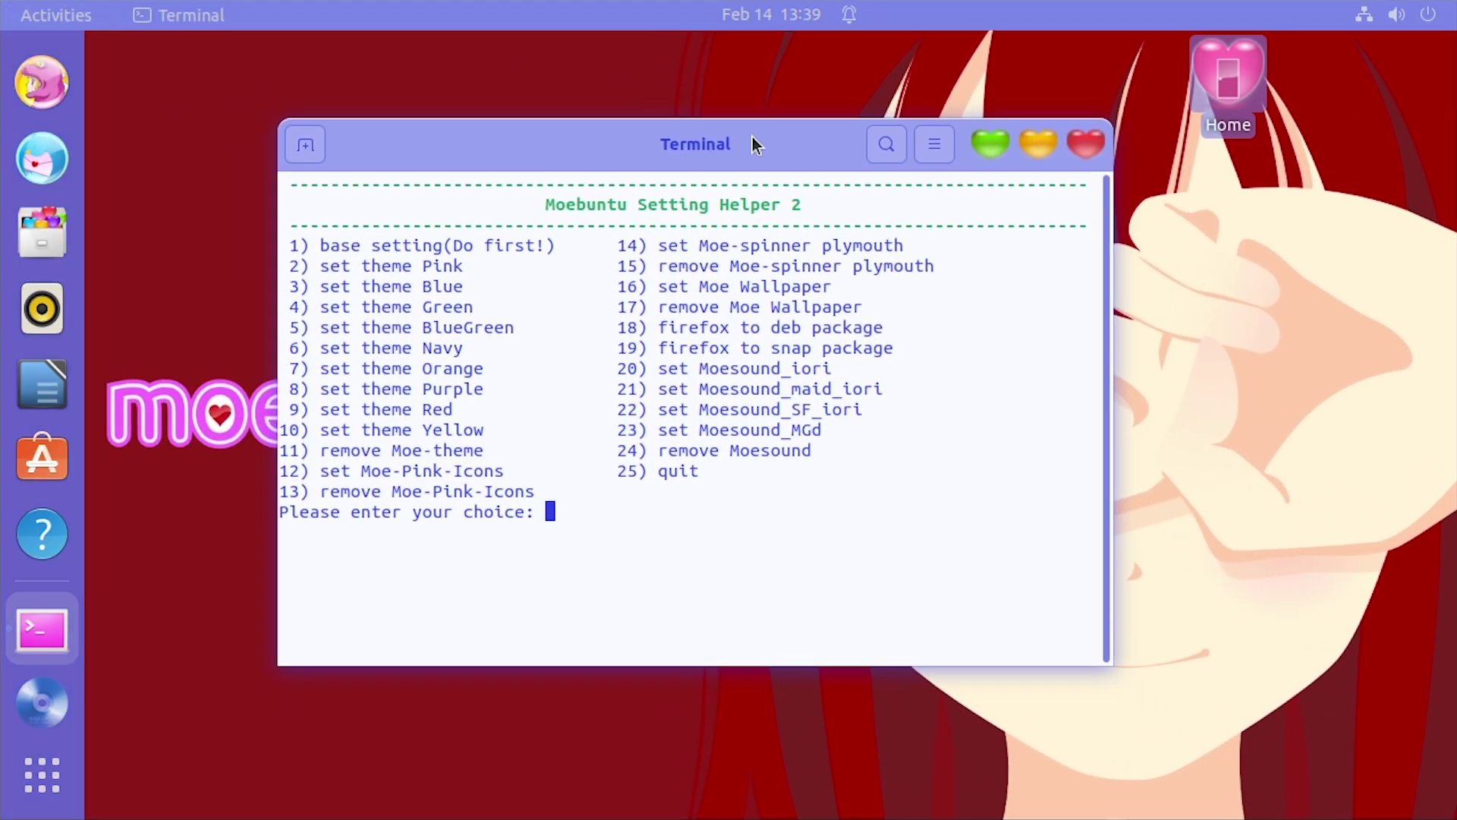
pyautogui.moveTo(753, 144)
pyautogui.mouseDown()
pyautogui.moveTo(920, 129)
pyautogui.moveTo(767, 127)
pyautogui.mouseUp()
# Lower the system volume with the slider in the top-right system menu
pyautogui.click(1401, 15)
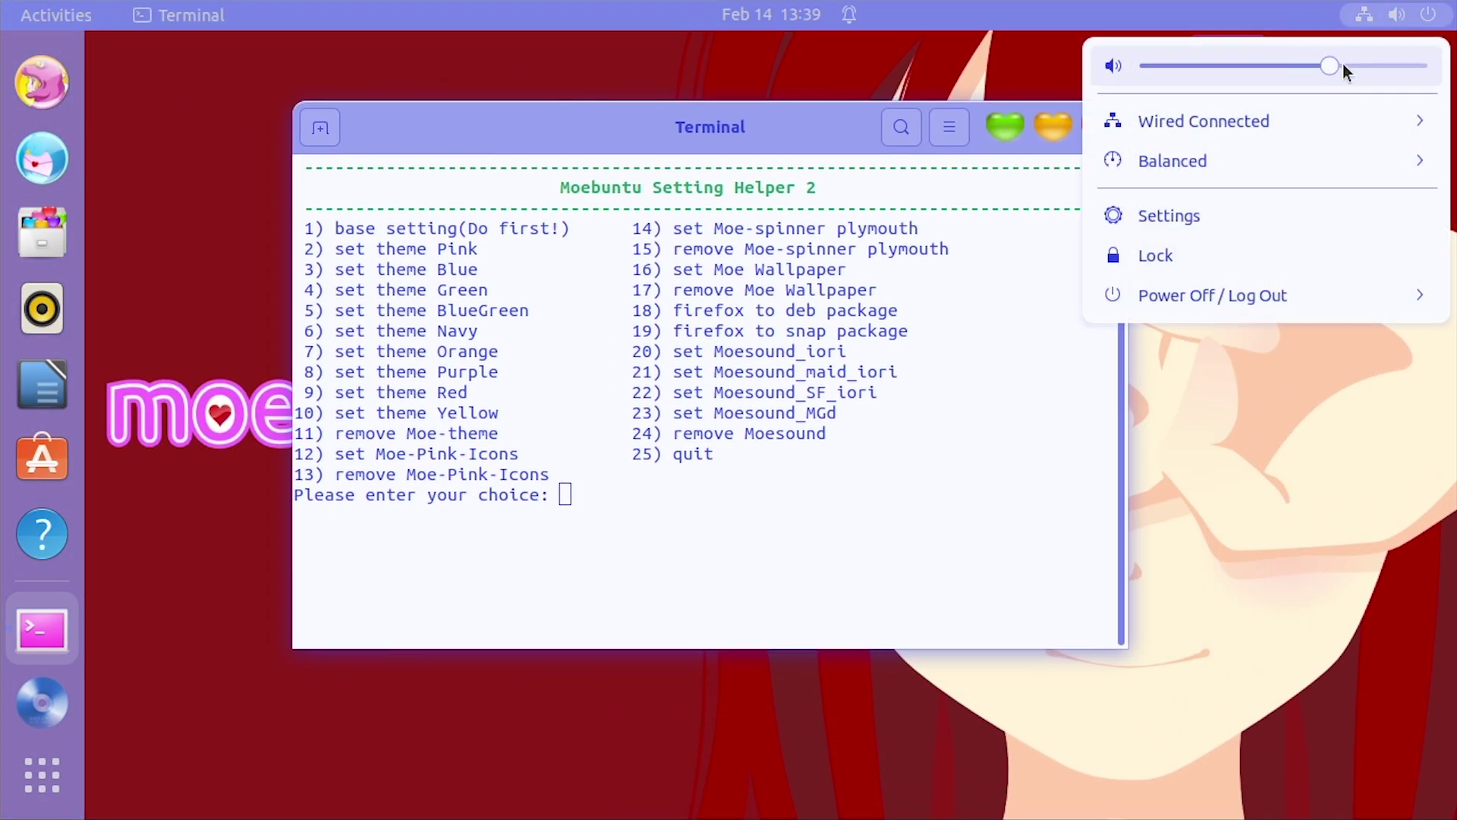
pyautogui.moveTo(1342, 65); pyautogui.dragTo(1226, 68)
pyautogui.click(1169, 216)
pyautogui.click(1431, 52)
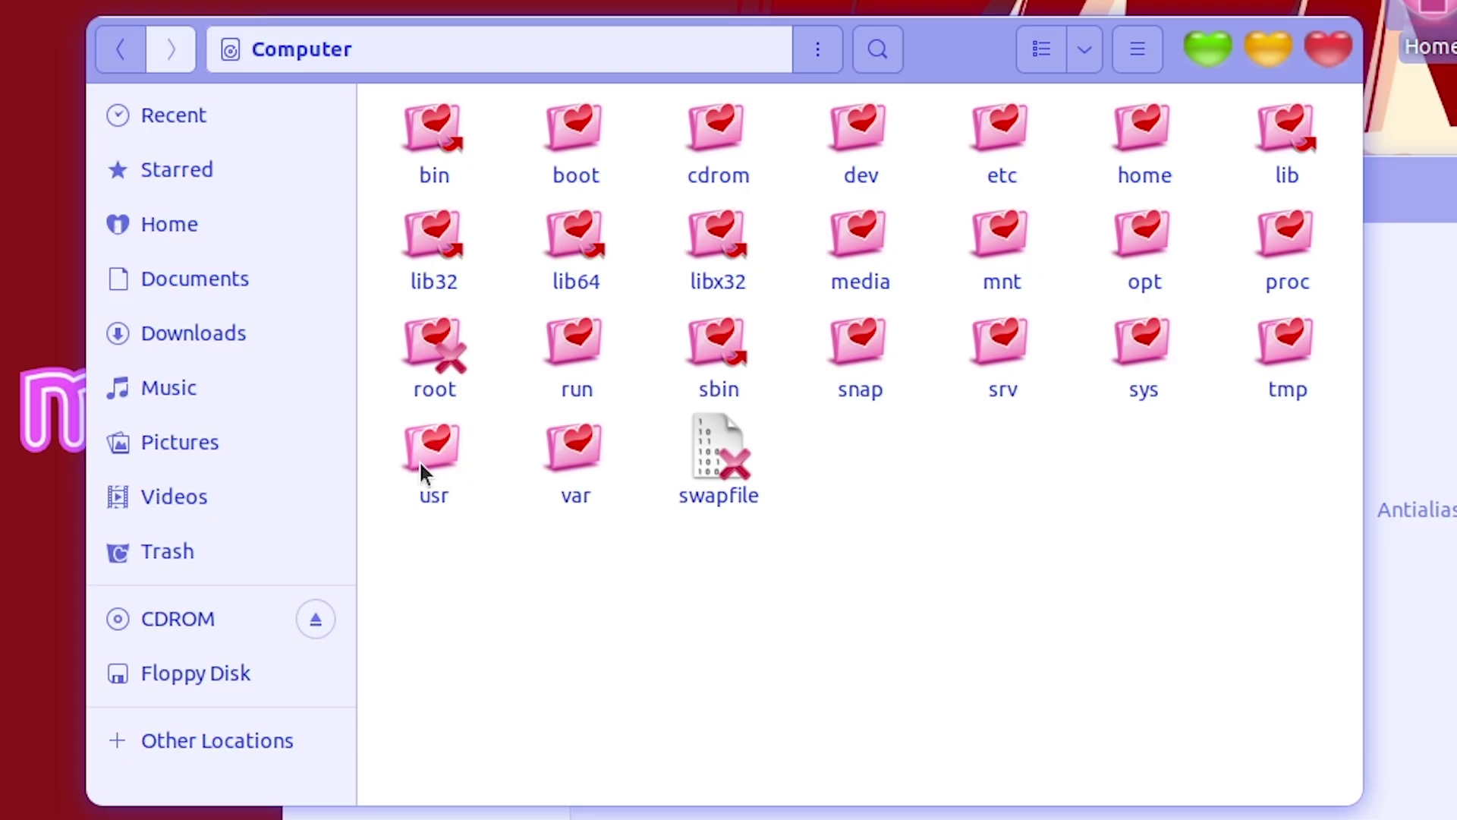
# Navigate Files to /usr/share/sounds/Moesound_iori/stereo
pyautogui.doubleClick(422, 470)
pyautogui.doubleClick(818, 262)
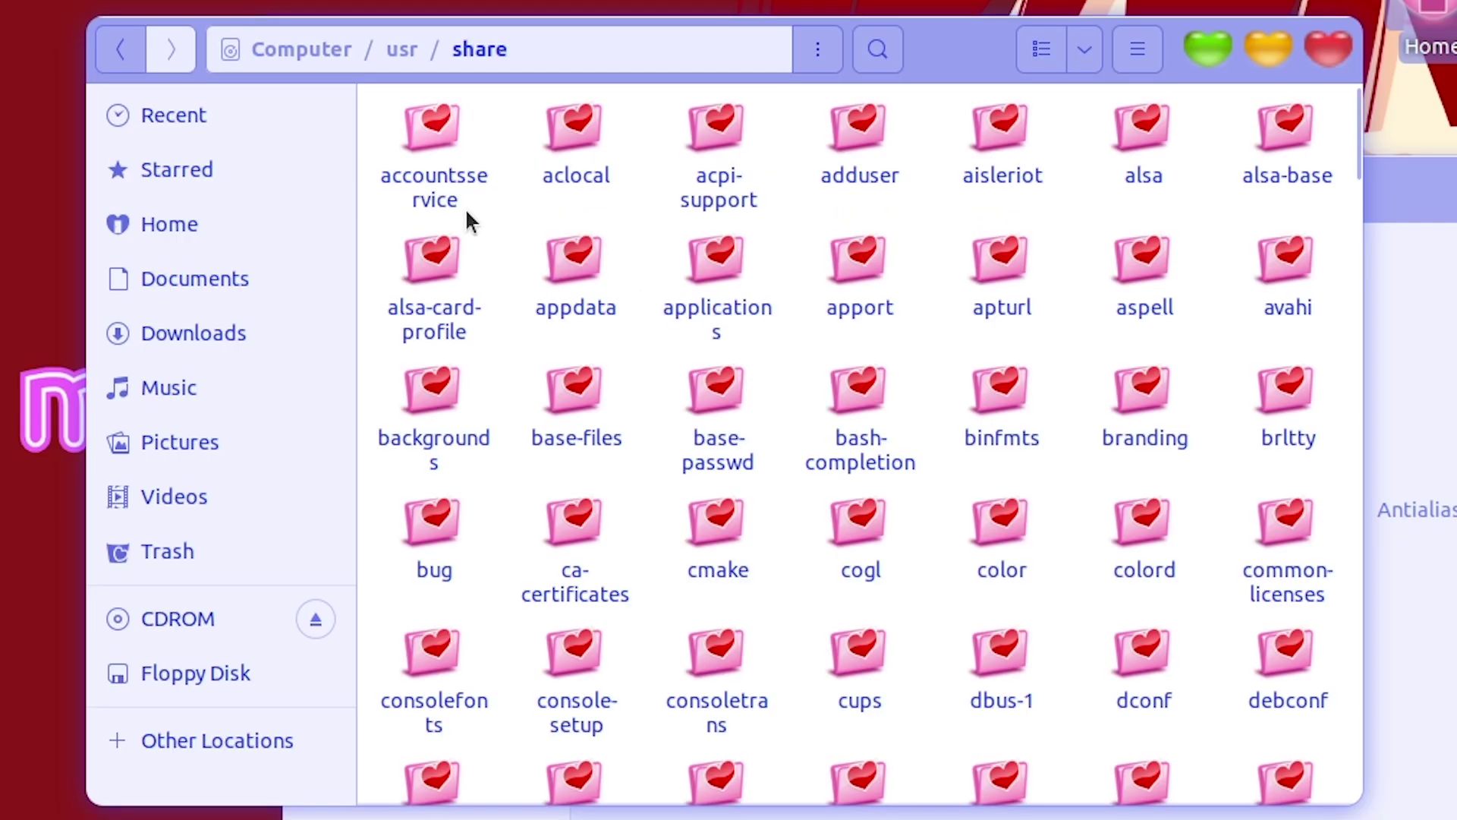
pyautogui.write('so')
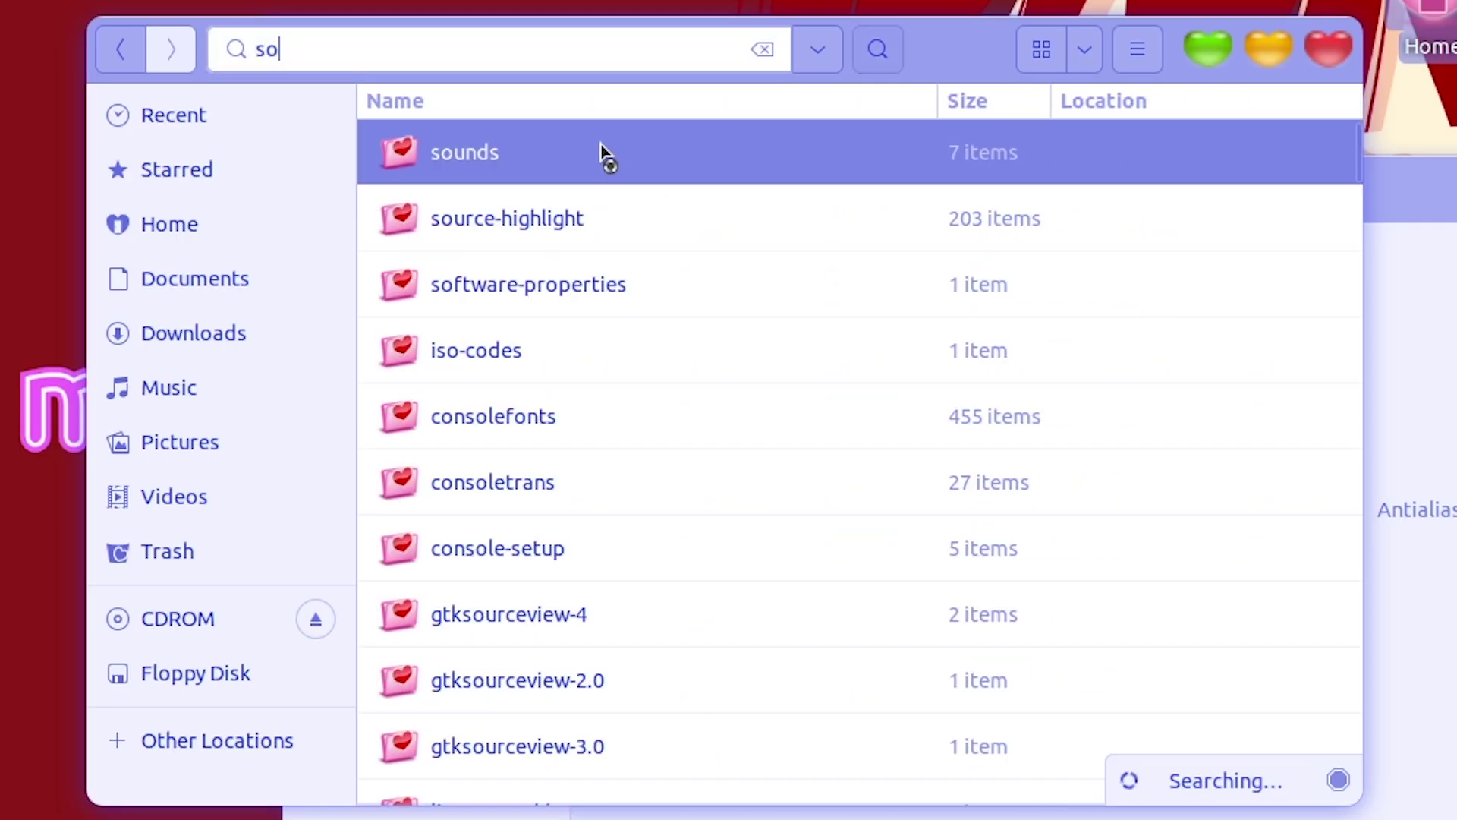
pyautogui.press('Return')
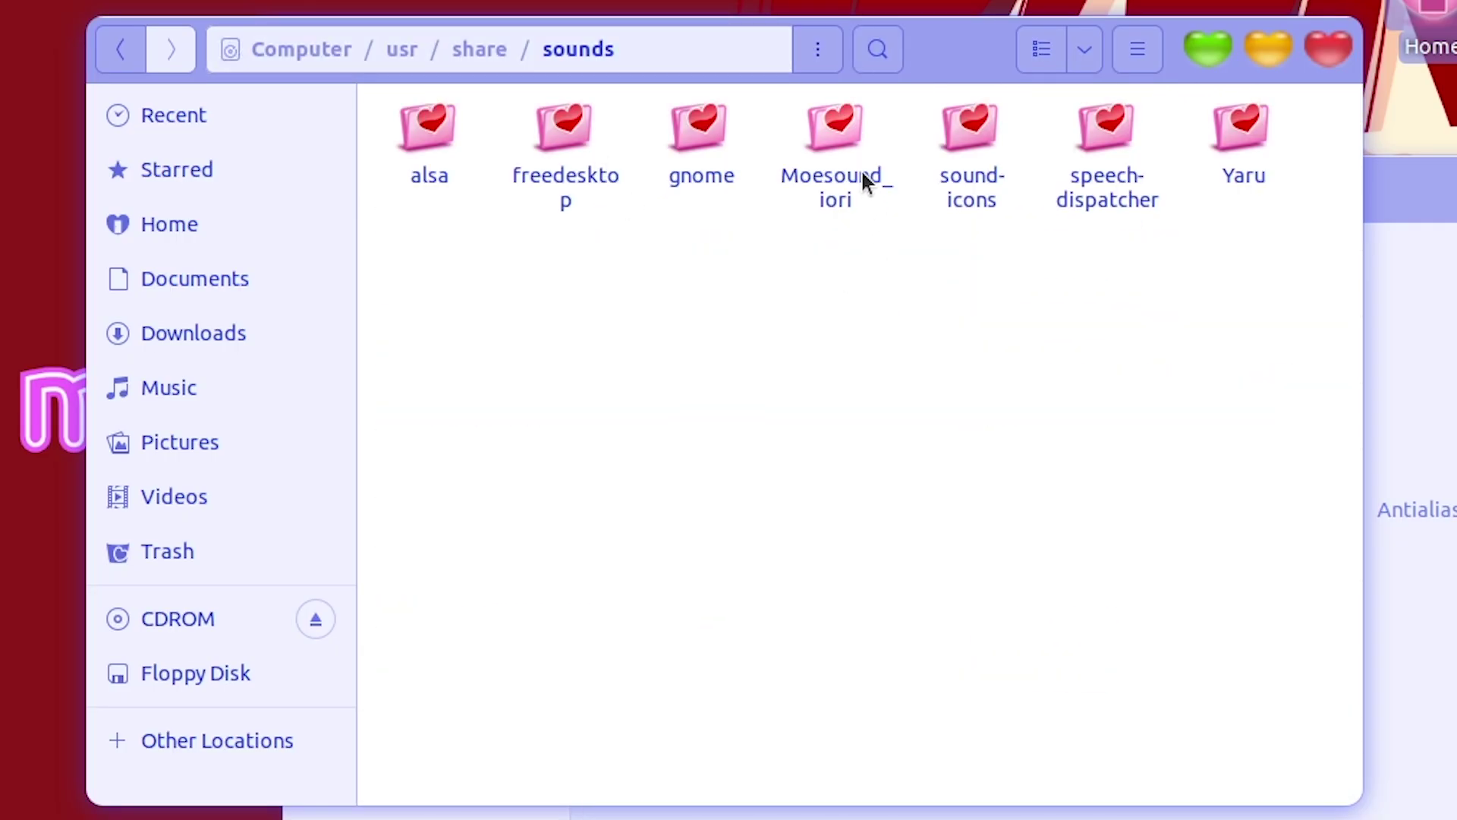
pyautogui.doubleClick(840, 182)
pyautogui.doubleClick(481, 185)
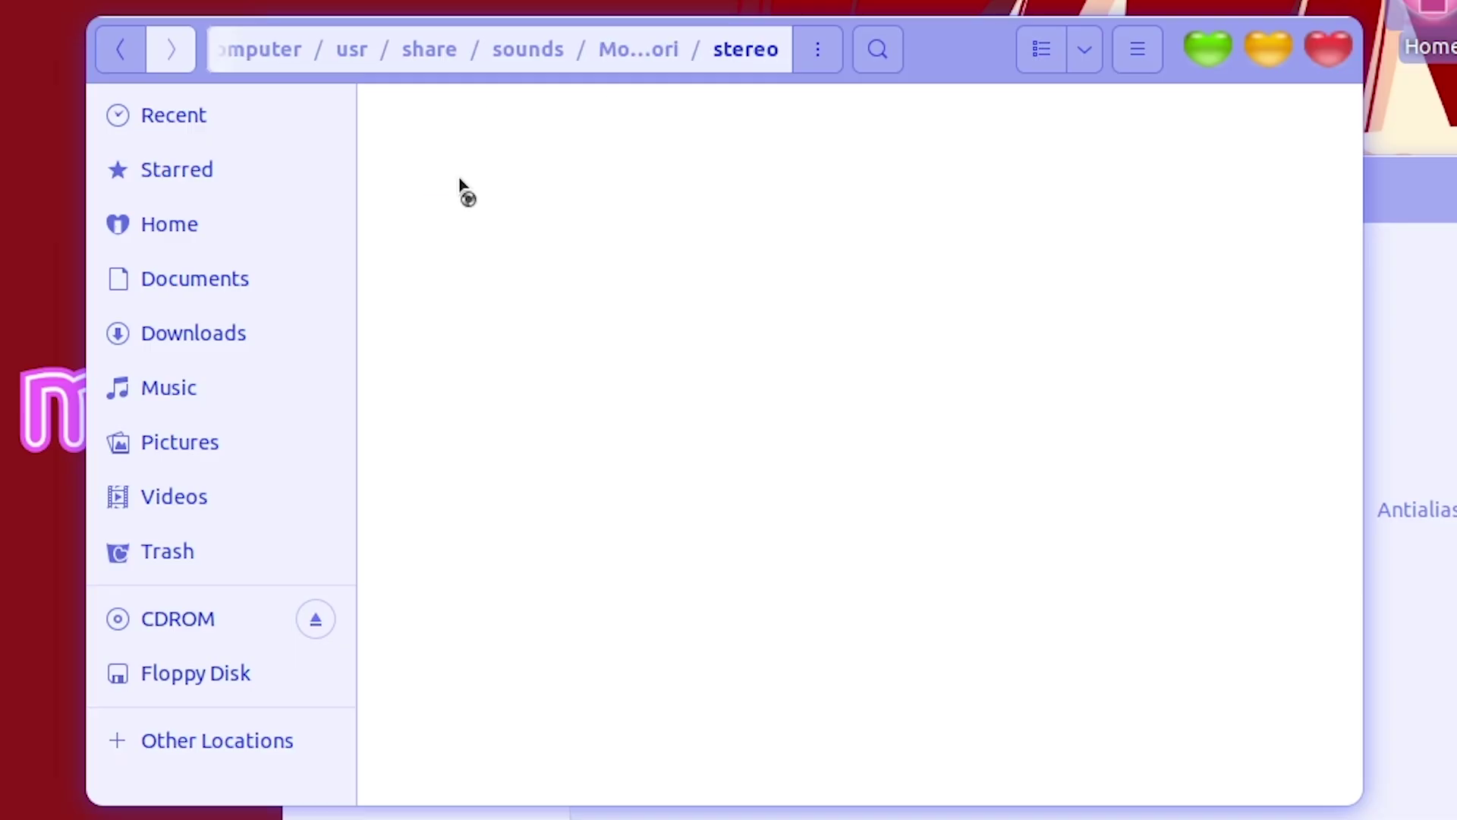
# Play button-pressed, button-toggle-off, system-ready and desktop-login .ogg sounds, closing the player each time
pyautogui.doubleClick(414, 196)
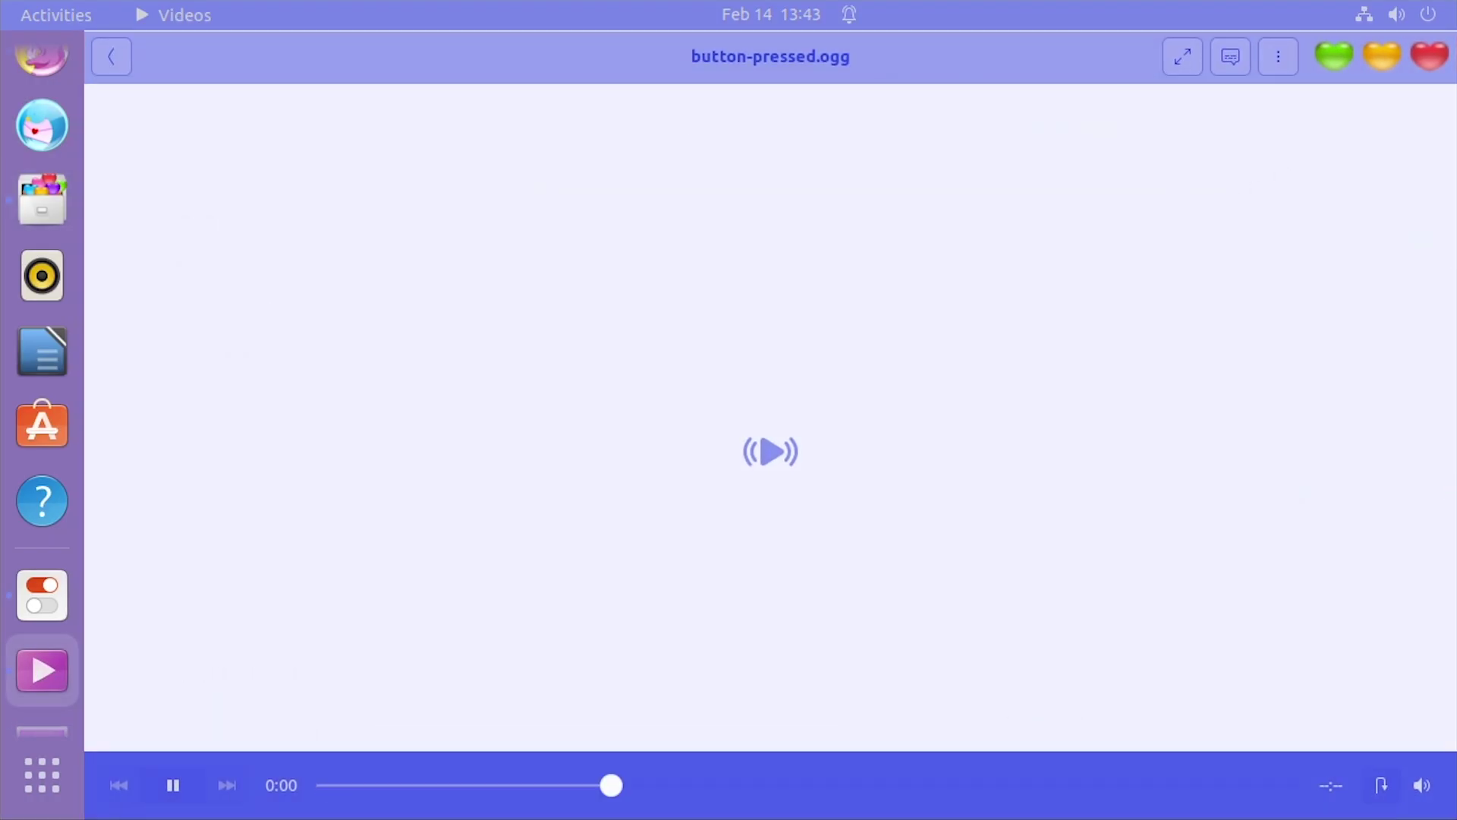
pyautogui.click(1428, 58)
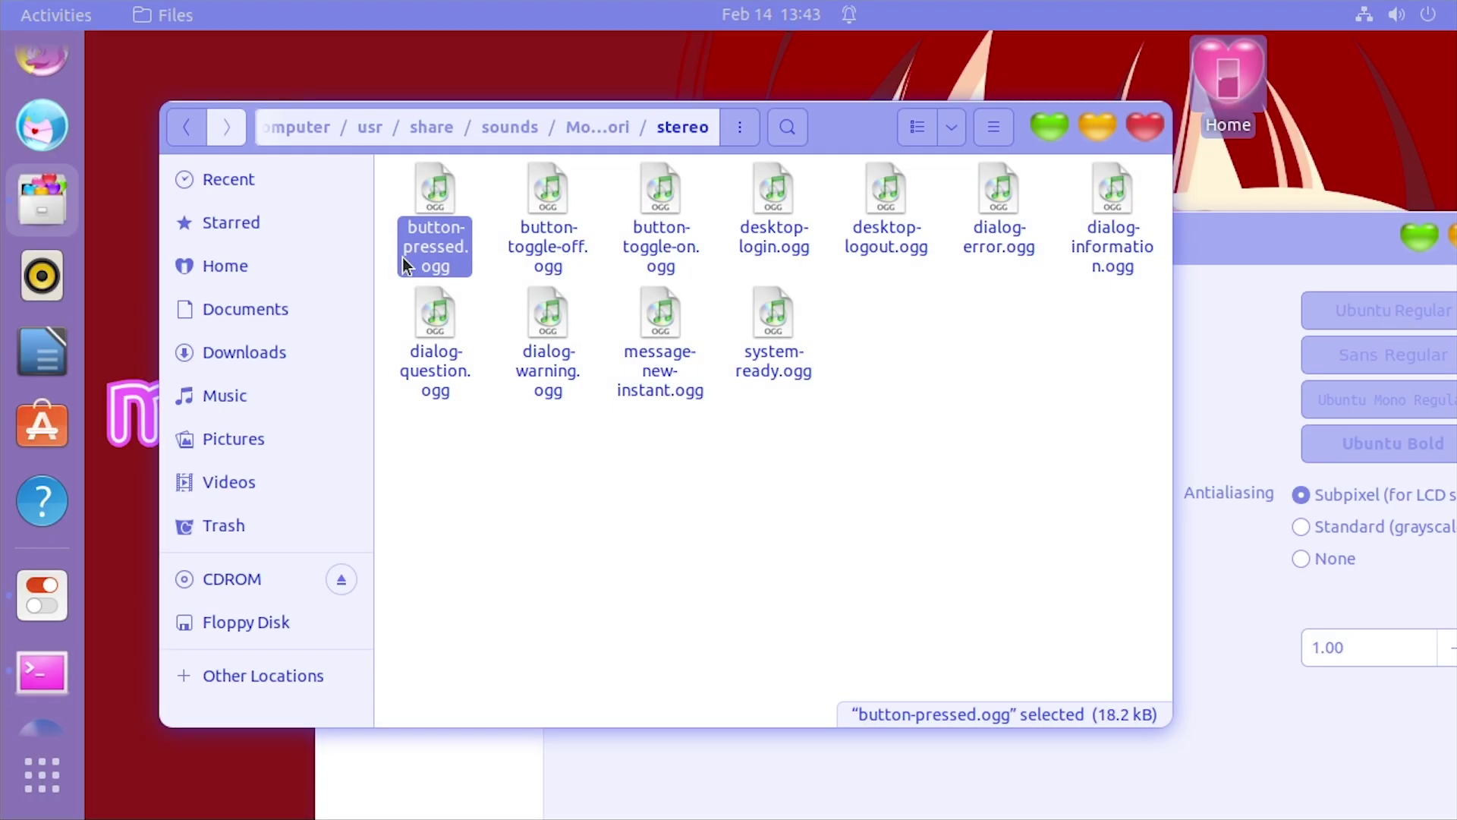
pyautogui.doubleClick(557, 247)
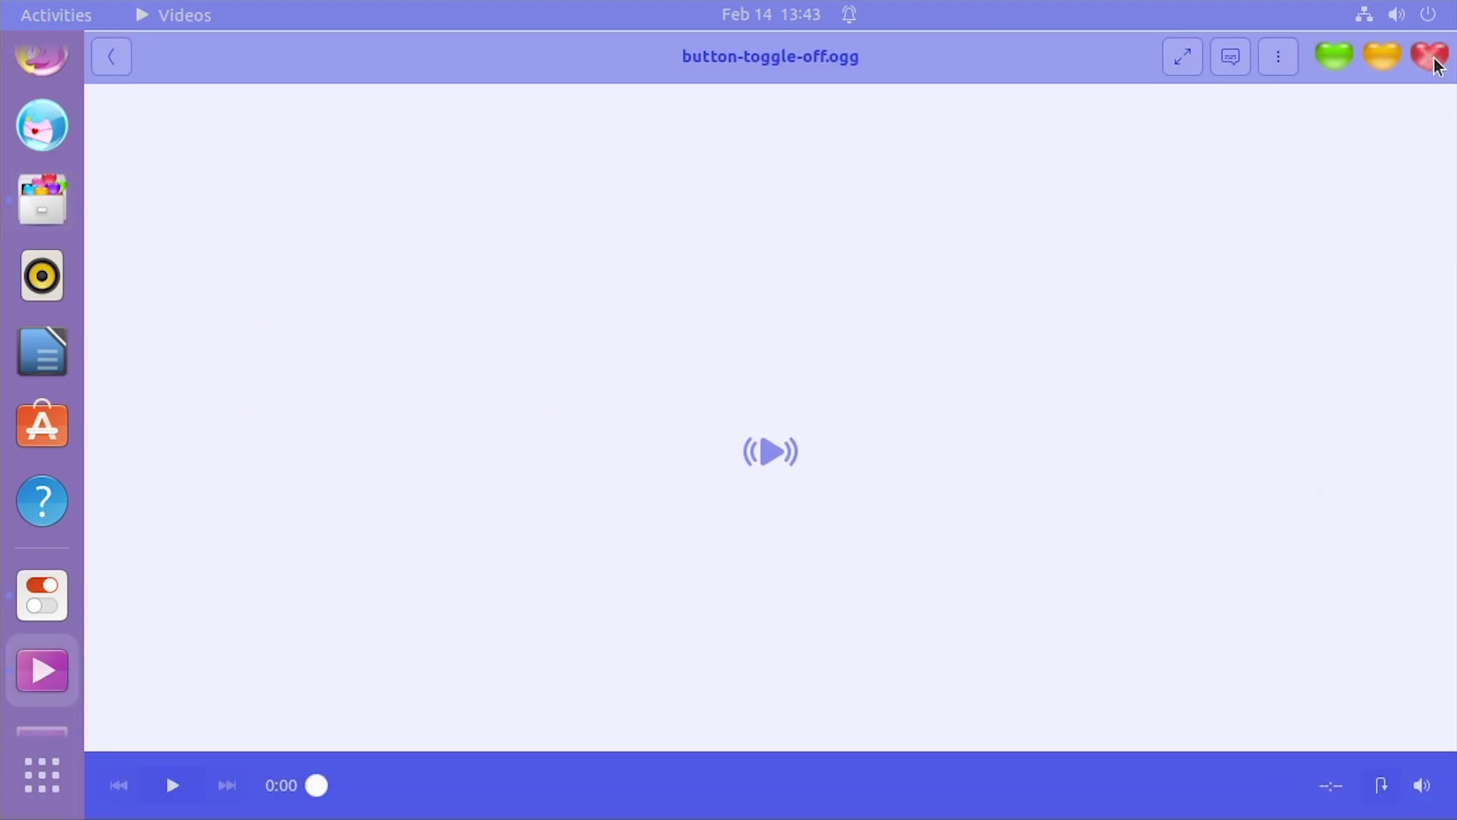
pyautogui.click(1430, 57)
pyautogui.doubleClick(778, 357)
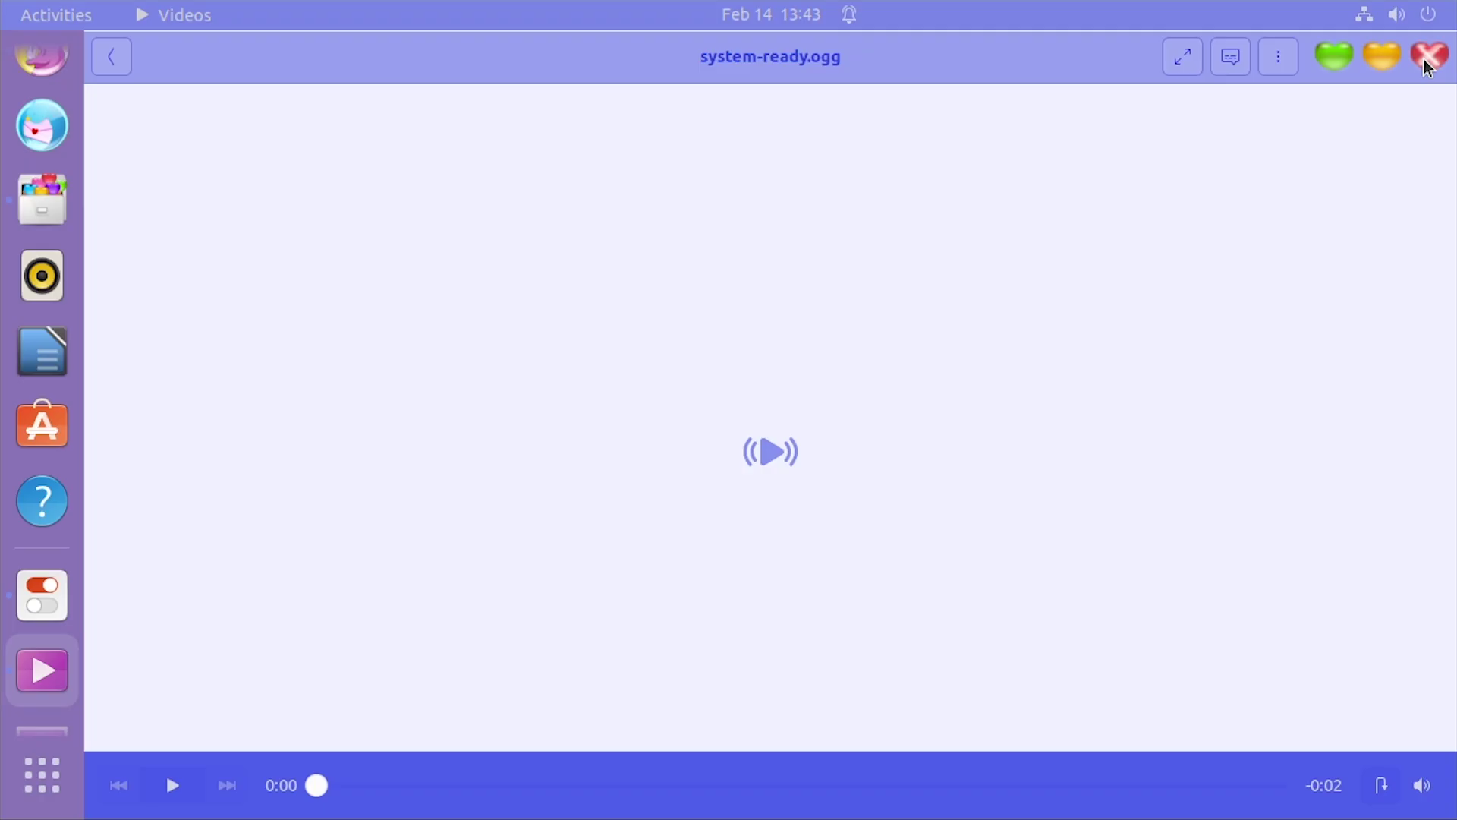
pyautogui.click(1430, 57)
pyautogui.doubleClick(776, 361)
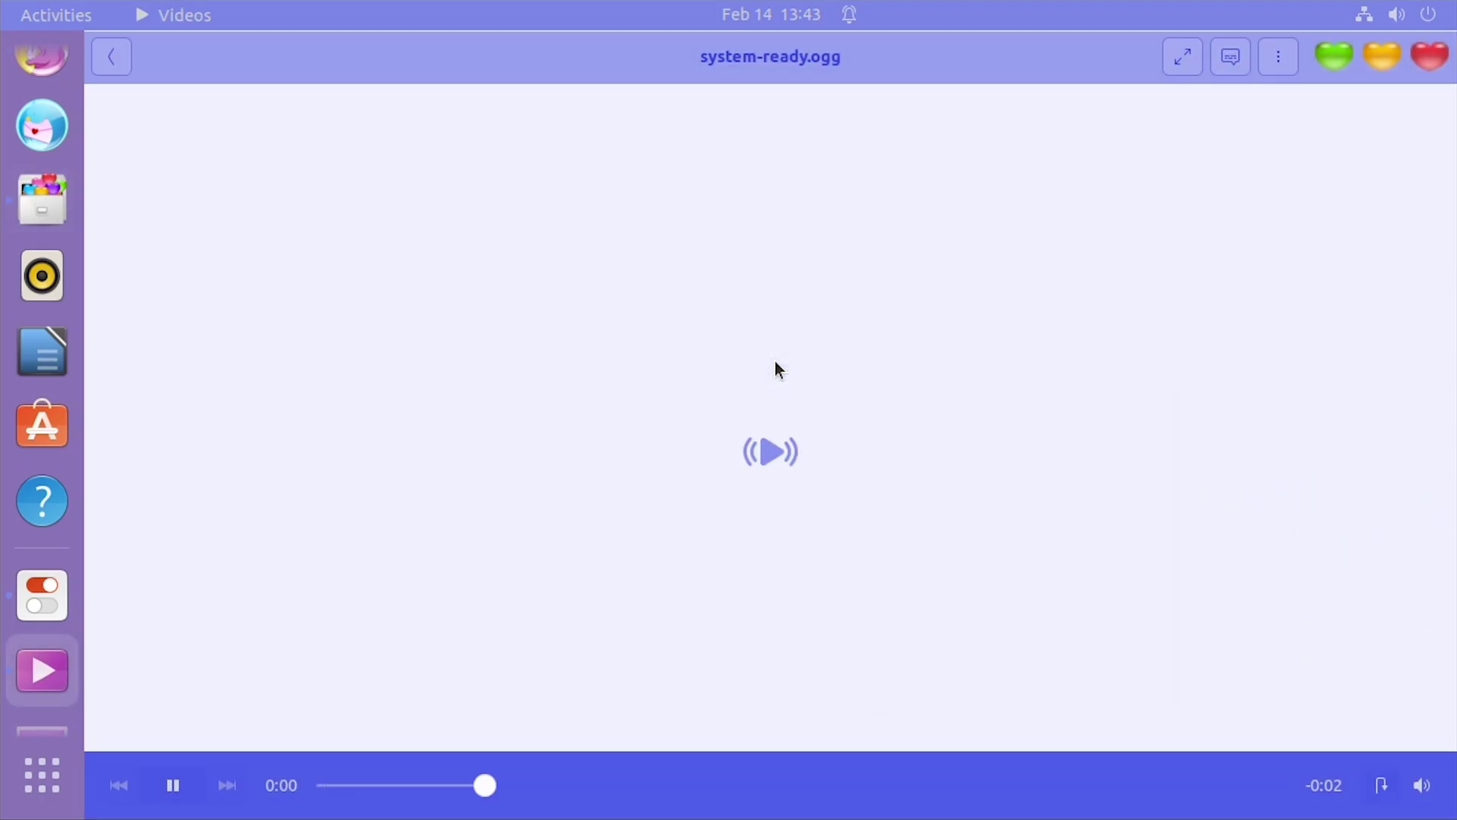
pyautogui.click(1430, 57)
pyautogui.doubleClick(773, 230)
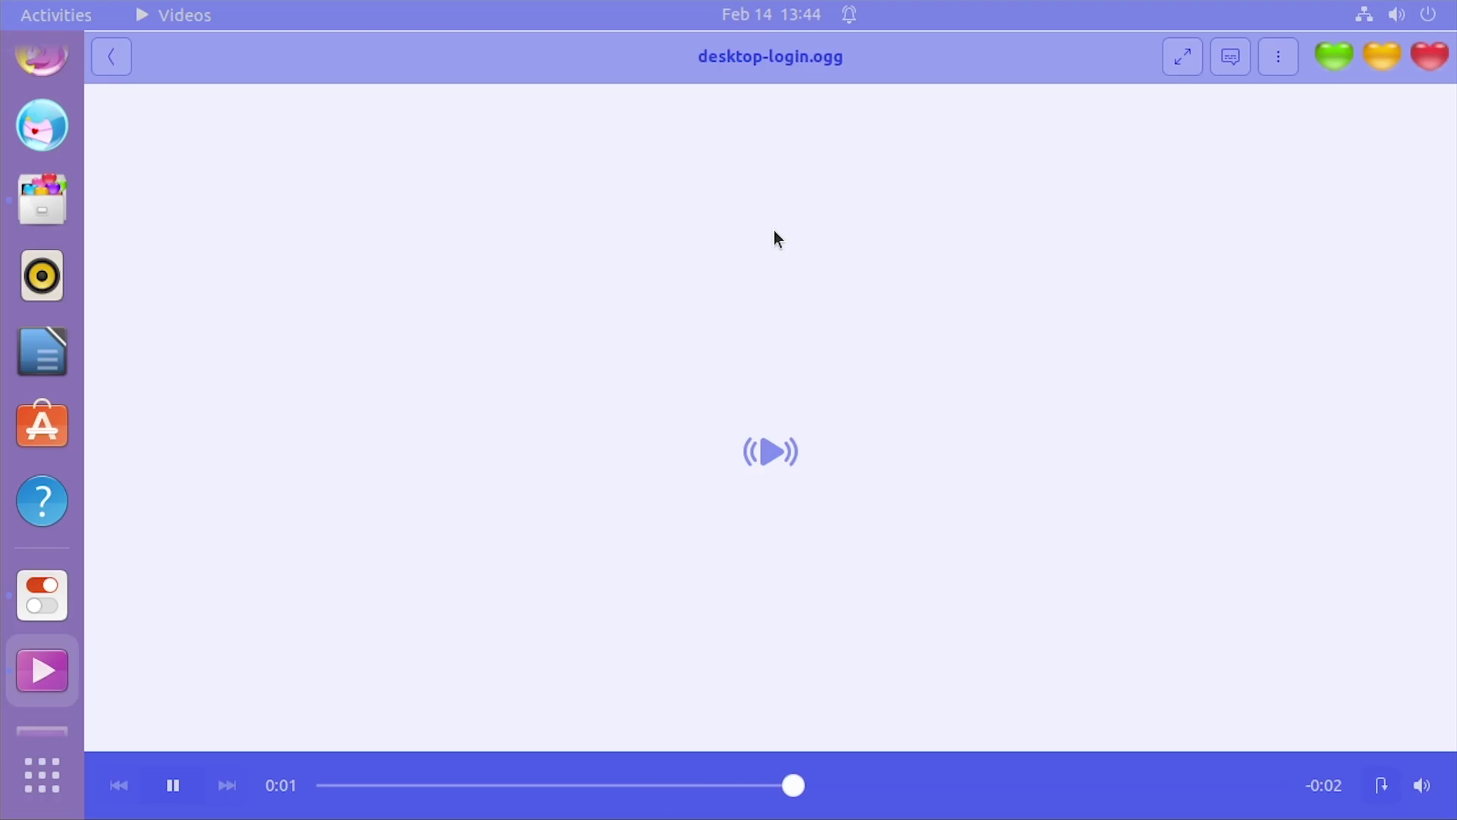
pyautogui.click(1427, 57)
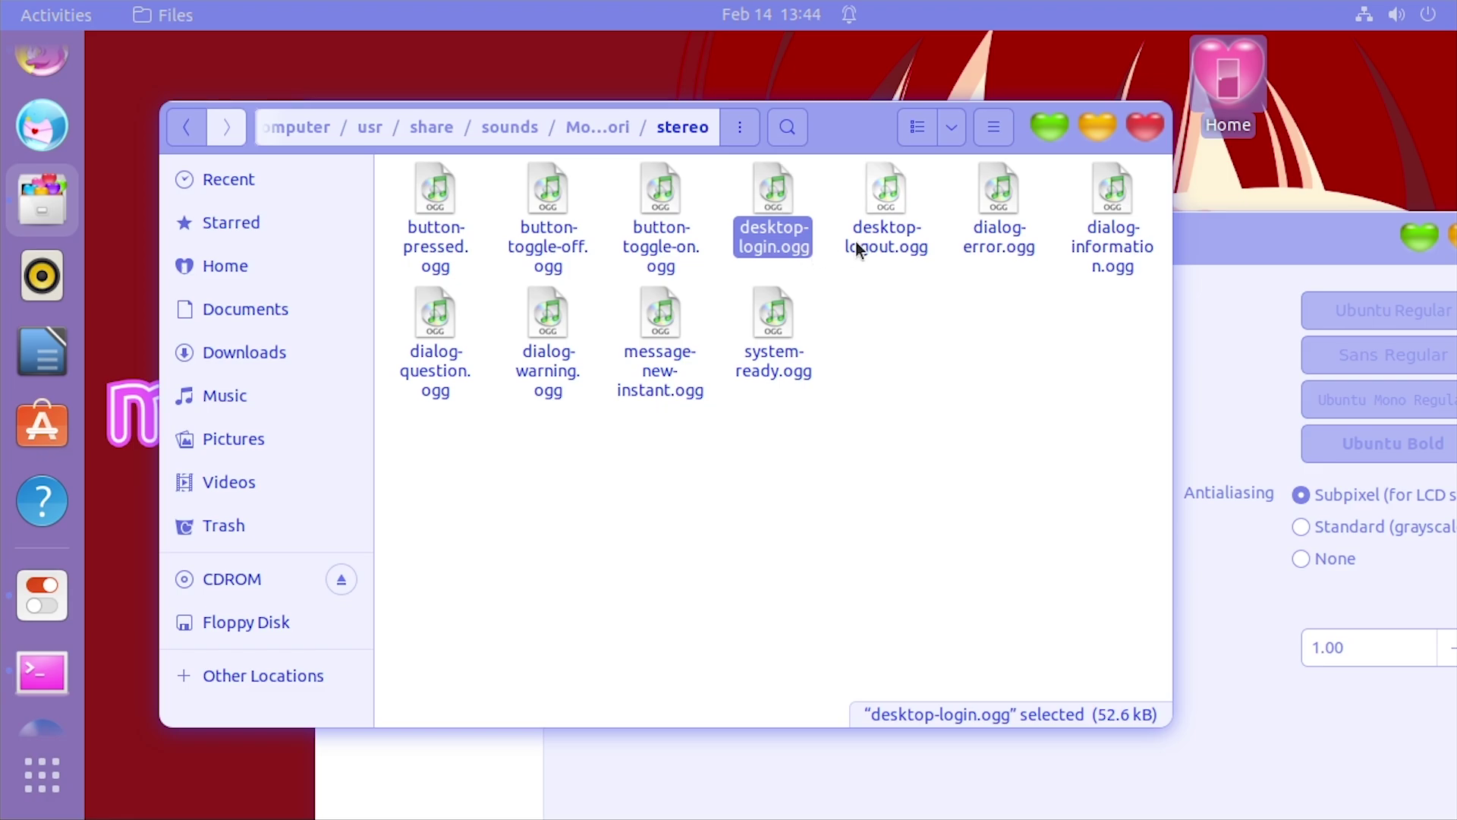
# Play dialog-error.ogg, then close the player and the sound folder window
pyautogui.click(887, 243)
pyautogui.click(999, 236)
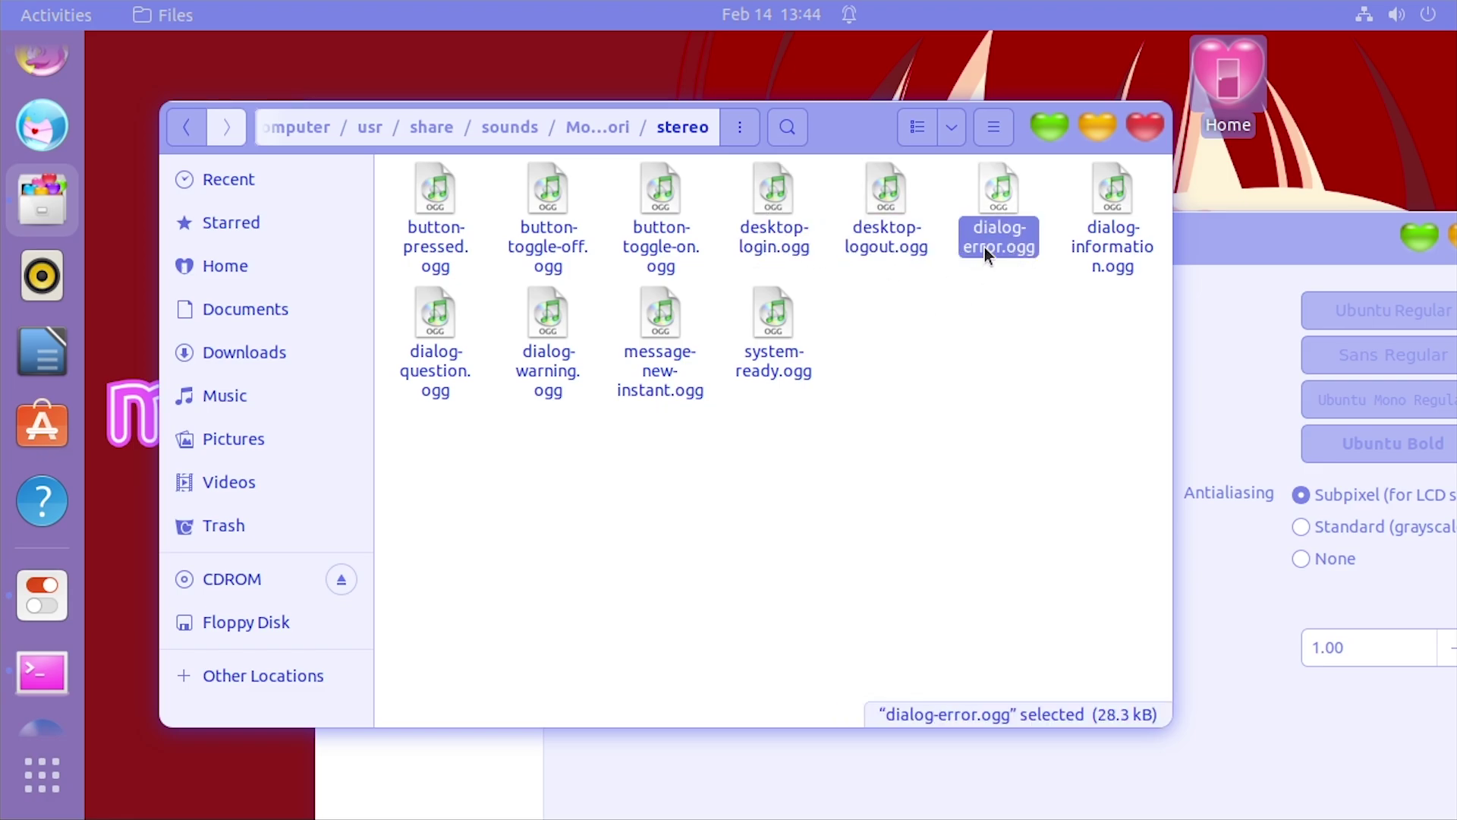
pyautogui.moveTo(714, 270); pyautogui.dragTo(805, 186)
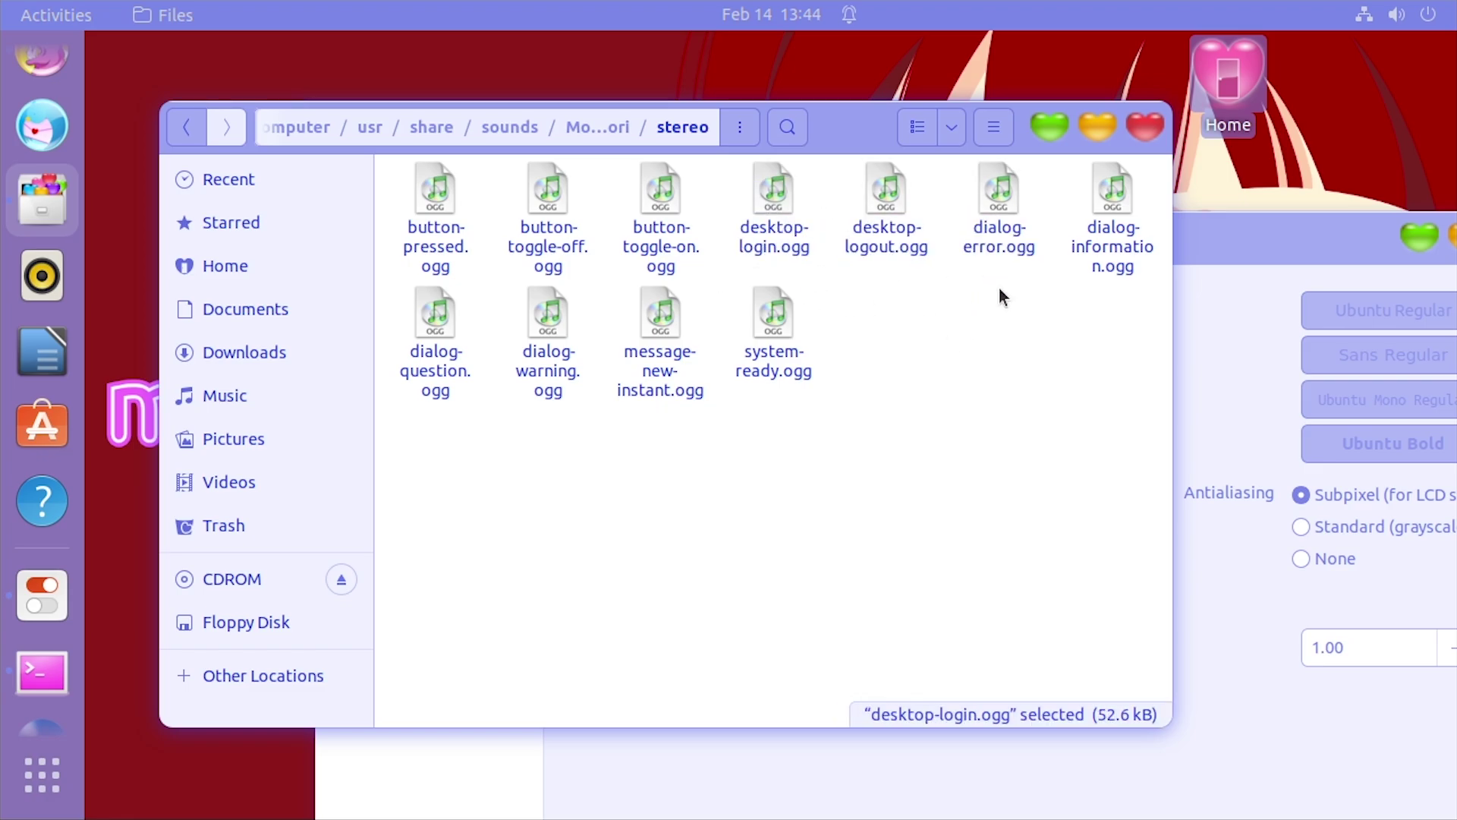
pyautogui.doubleClick(1000, 253)
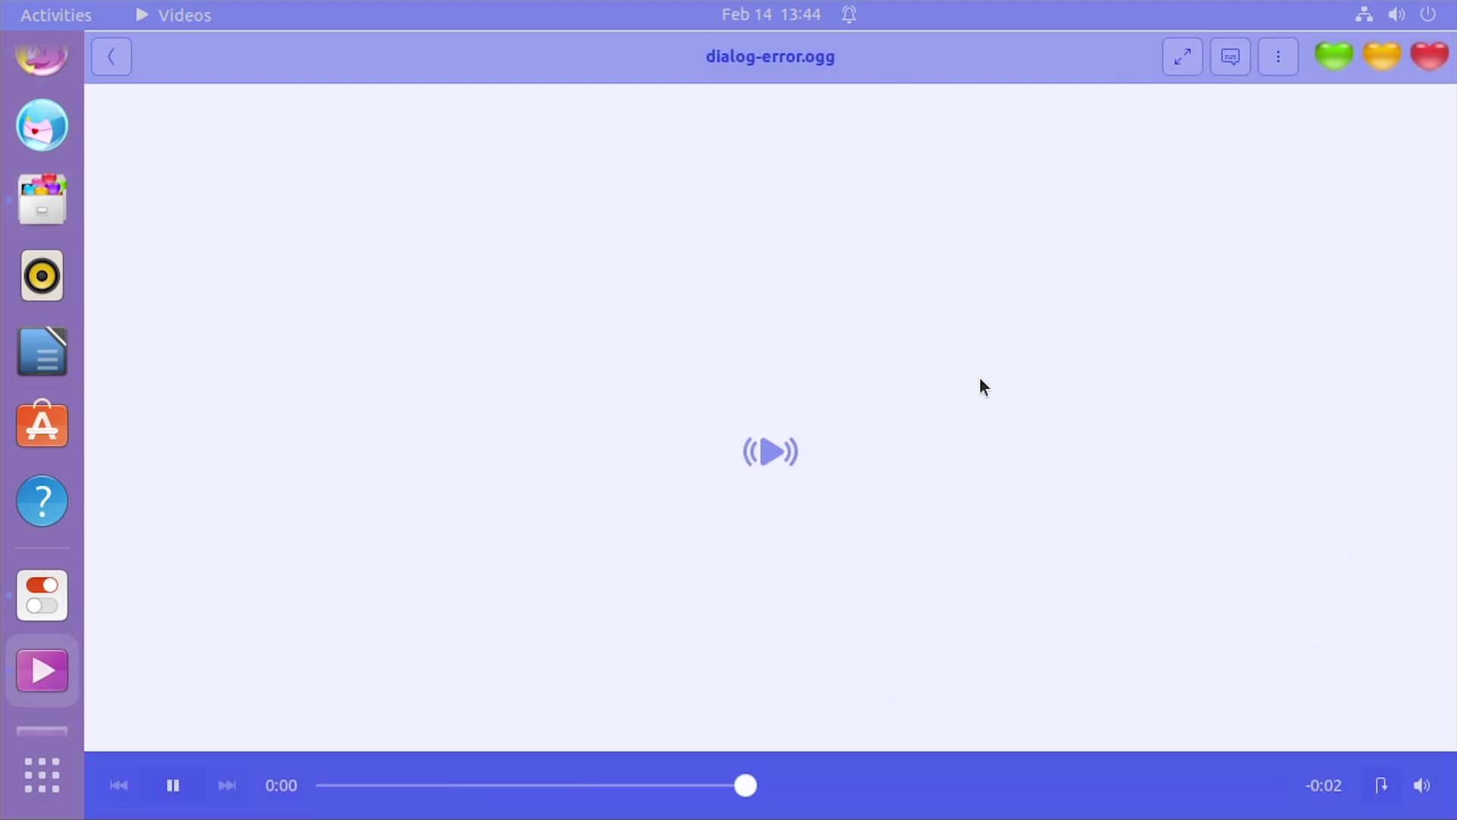
pyautogui.click(1416, 72)
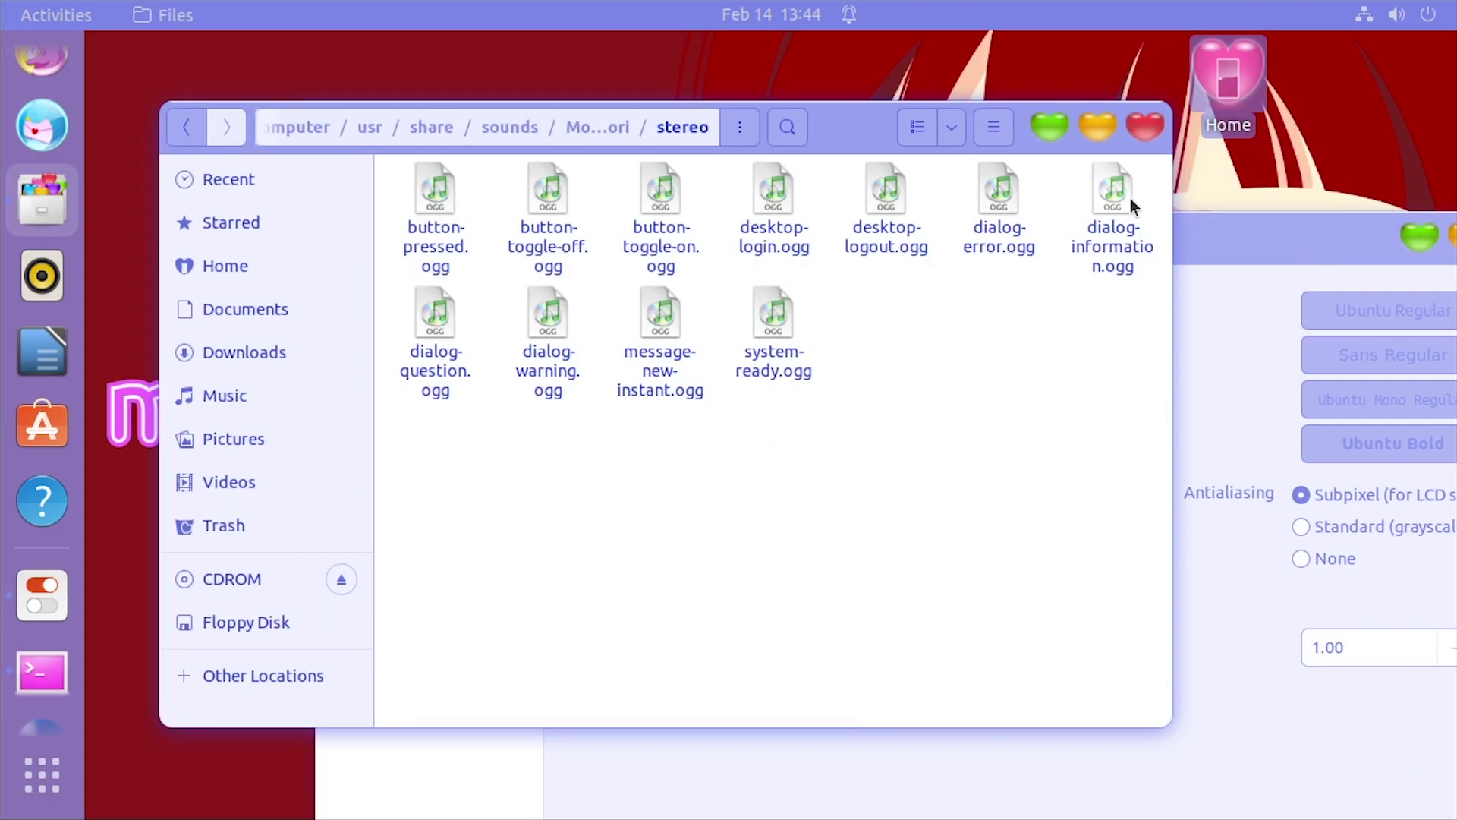
pyautogui.click(1145, 127)
# Move the Tweaks window up-left and the helper terminal window to the right
pyautogui.moveTo(1166, 242); pyautogui.dragTo(1026, 73)
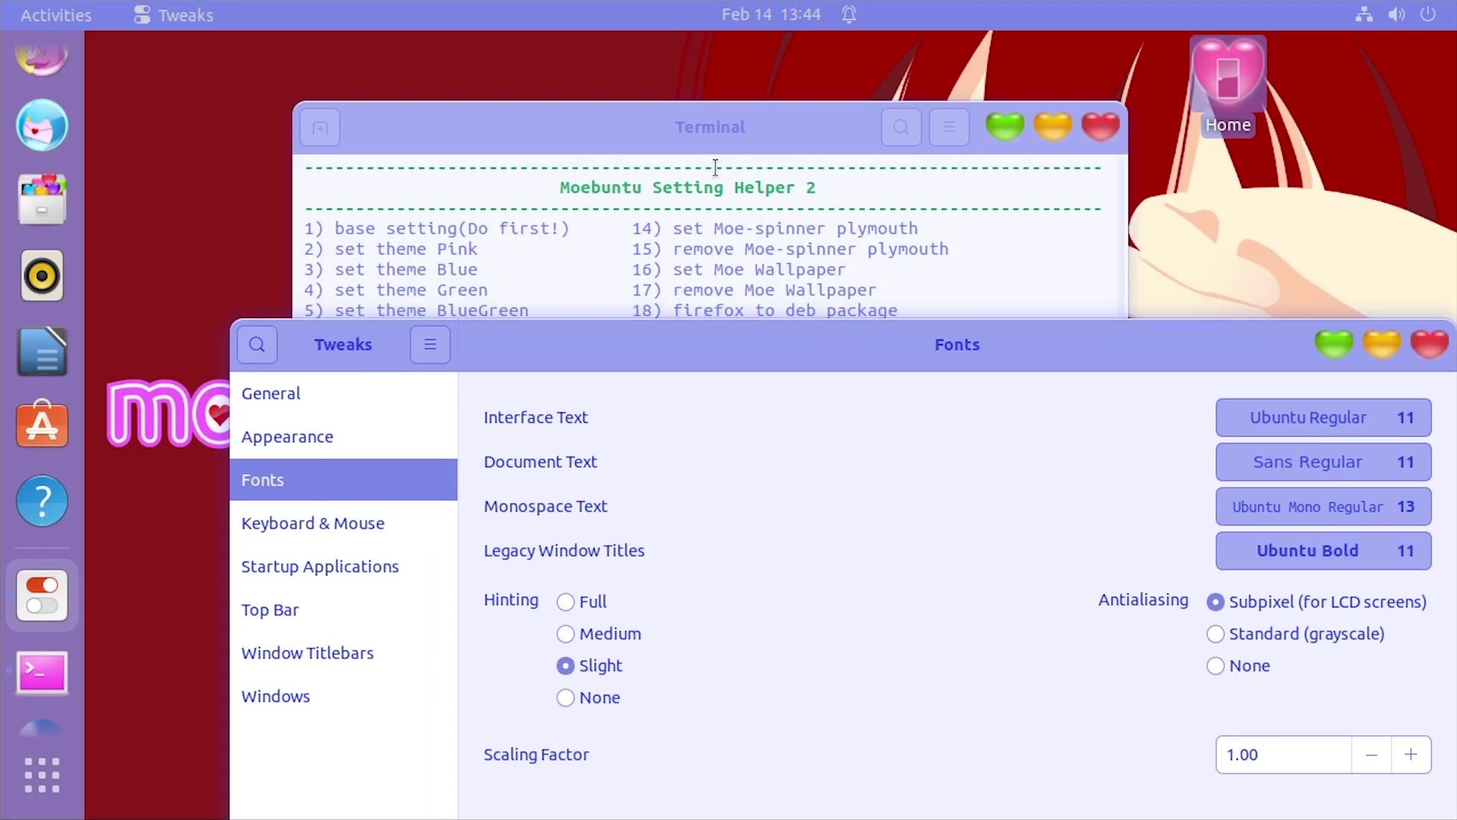
pyautogui.moveTo(737, 116); pyautogui.dragTo(870, 73)
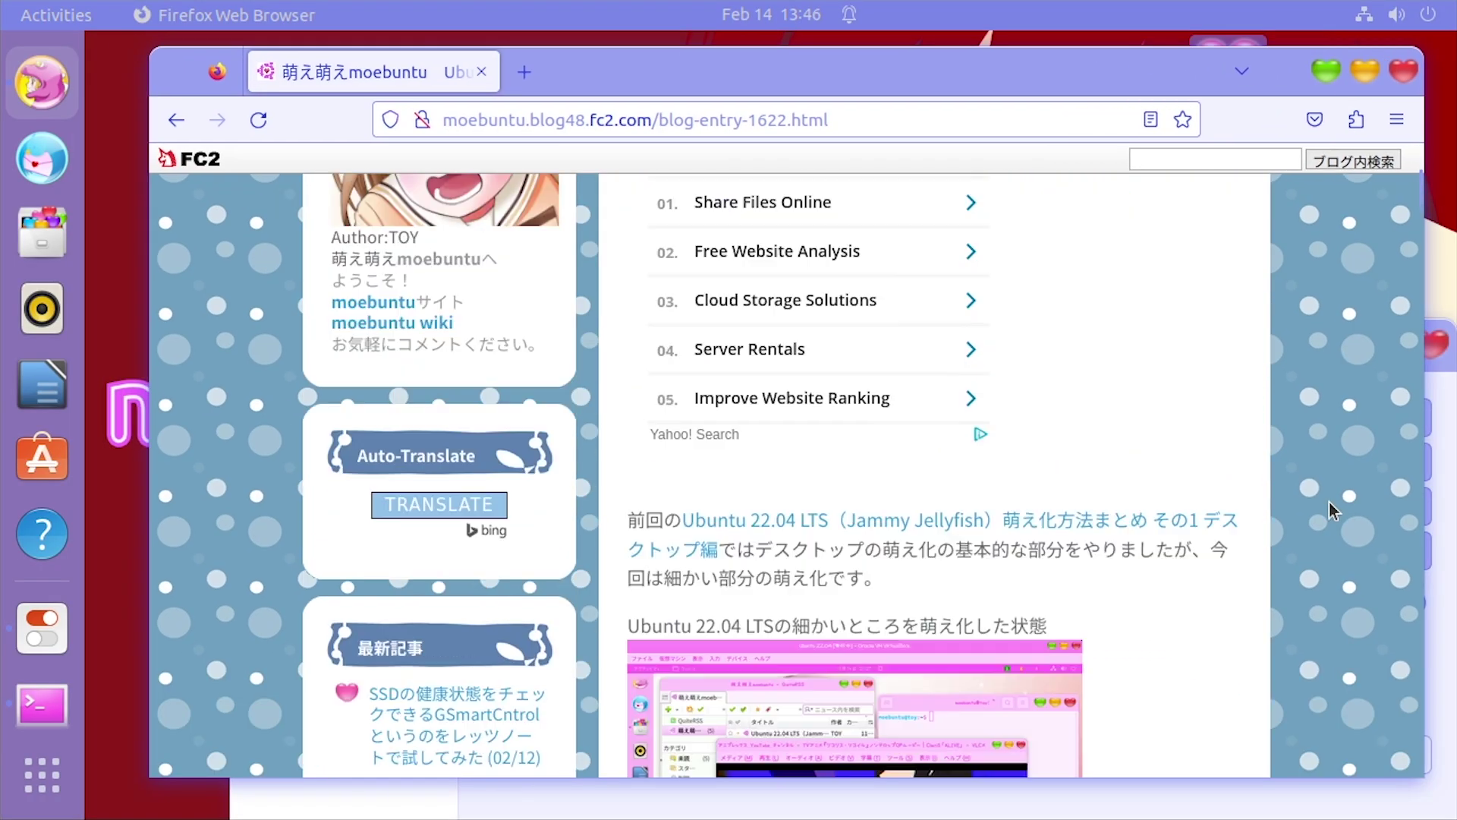
# Scroll the blog to the font section and open the kawaii手書き文字 font article
pyautogui.scroll(-2, 1330, 502)
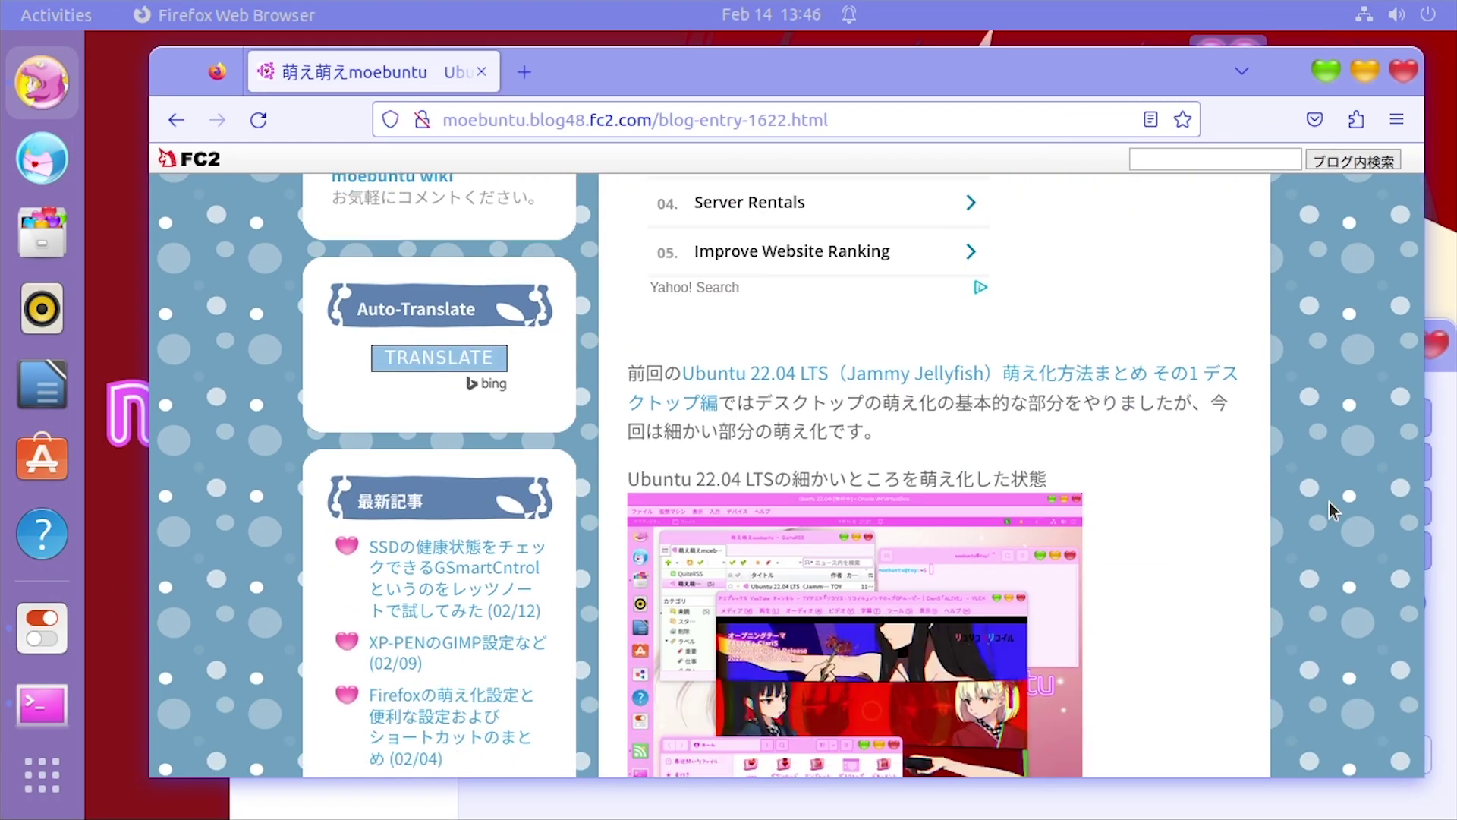
pyautogui.scroll(6, 1321, 524)
pyautogui.scroll(-7, 1043, 630)
pyautogui.scroll(-2, 664, 577)
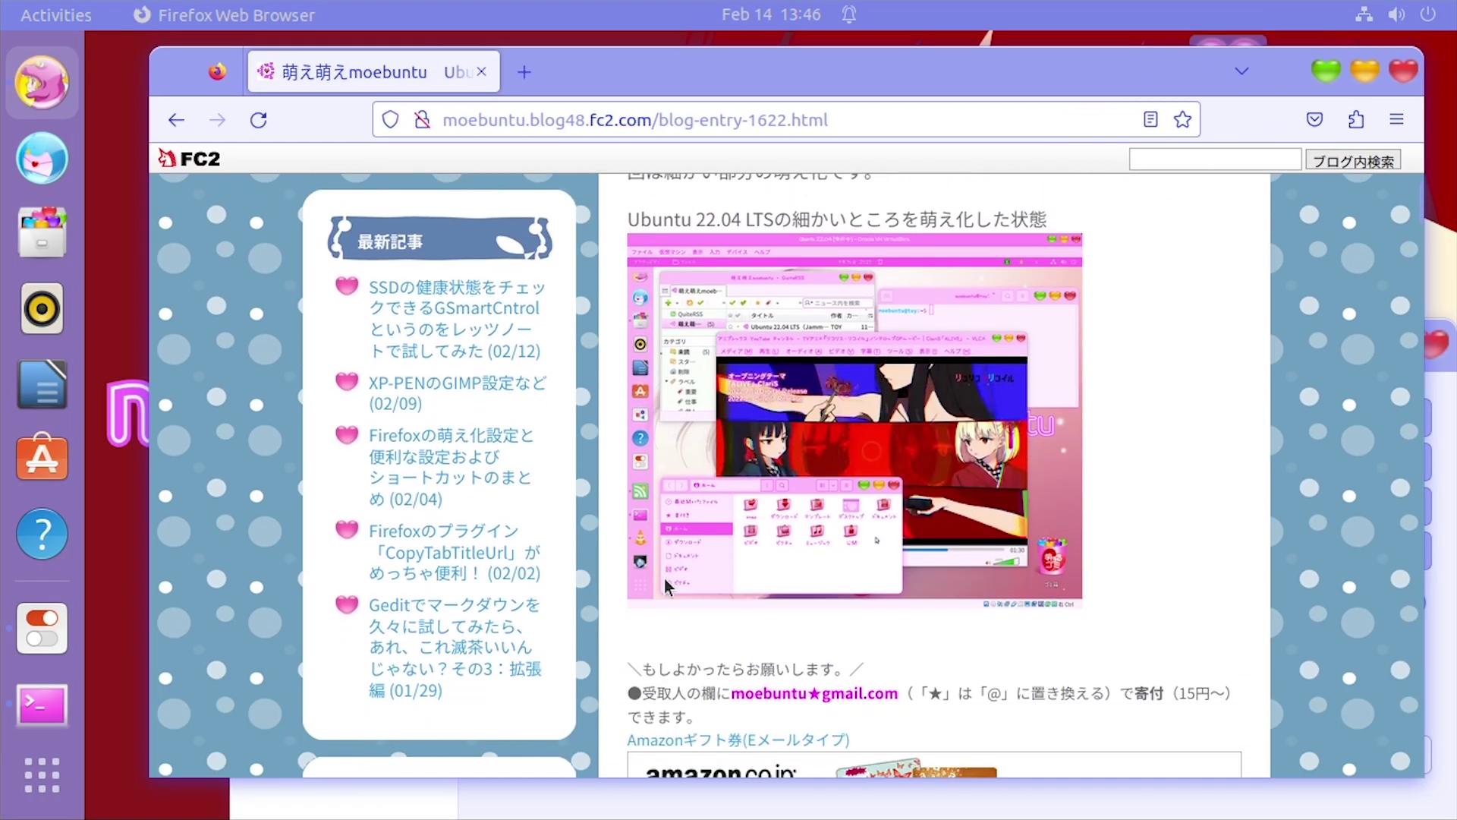
pyautogui.scroll(4, 721, 562)
pyautogui.scroll(-8, 771, 541)
pyautogui.scroll(-2, 710, 535)
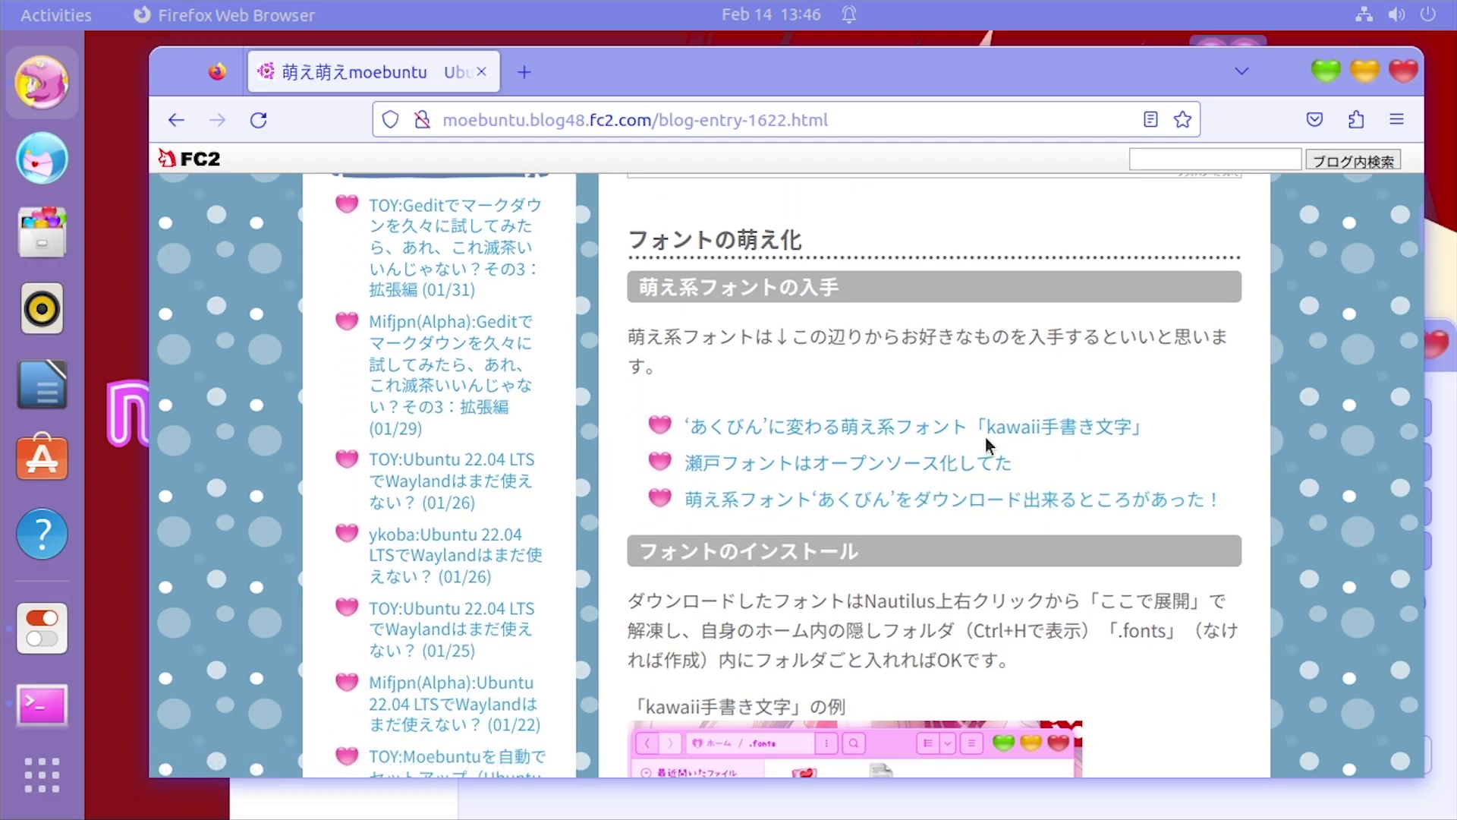
pyautogui.click(970, 434)
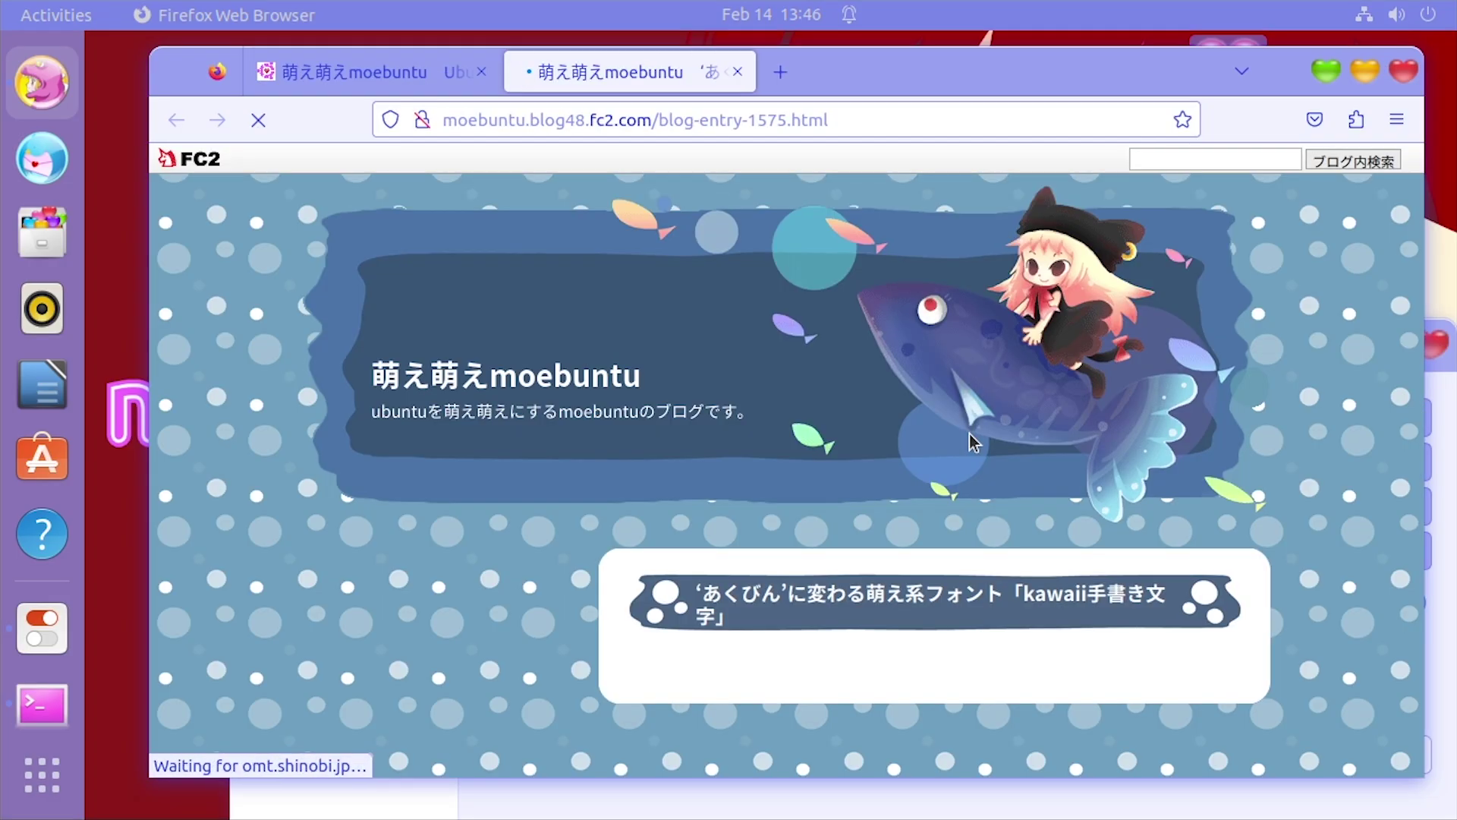
# Follow the article's link to the kawaii手書き文字 font website
pyautogui.scroll(-7, 745, 521)
pyautogui.scroll(-7, 776, 513)
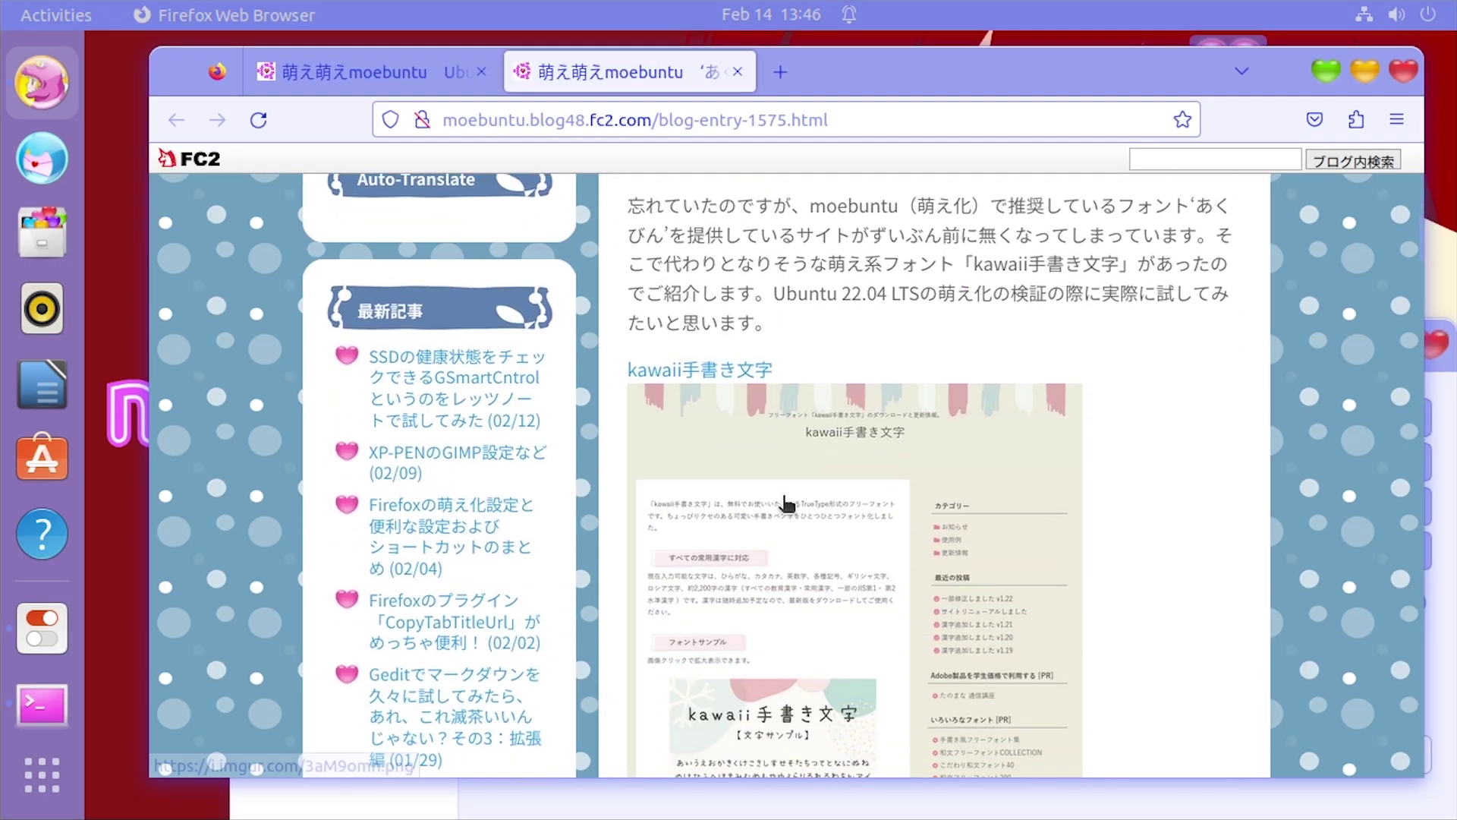
pyautogui.scroll(4, 780, 504)
pyautogui.click(709, 367)
# Download KTEGAKI123.zip and install KAWAIITEGAKIMOJI Regular in the font viewer
pyautogui.scroll(-15, 827, 416)
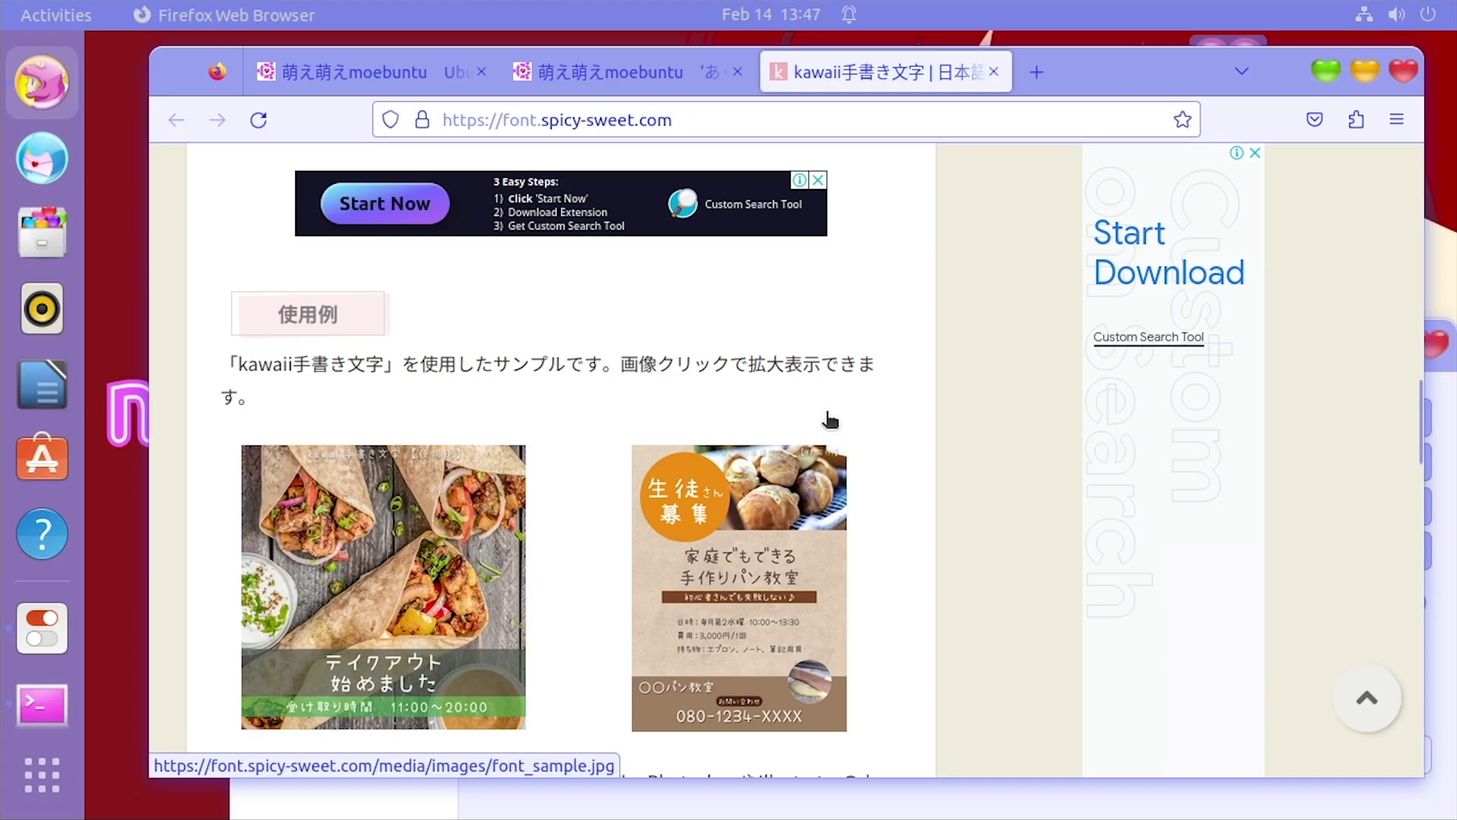
pyautogui.scroll(-1, 827, 412)
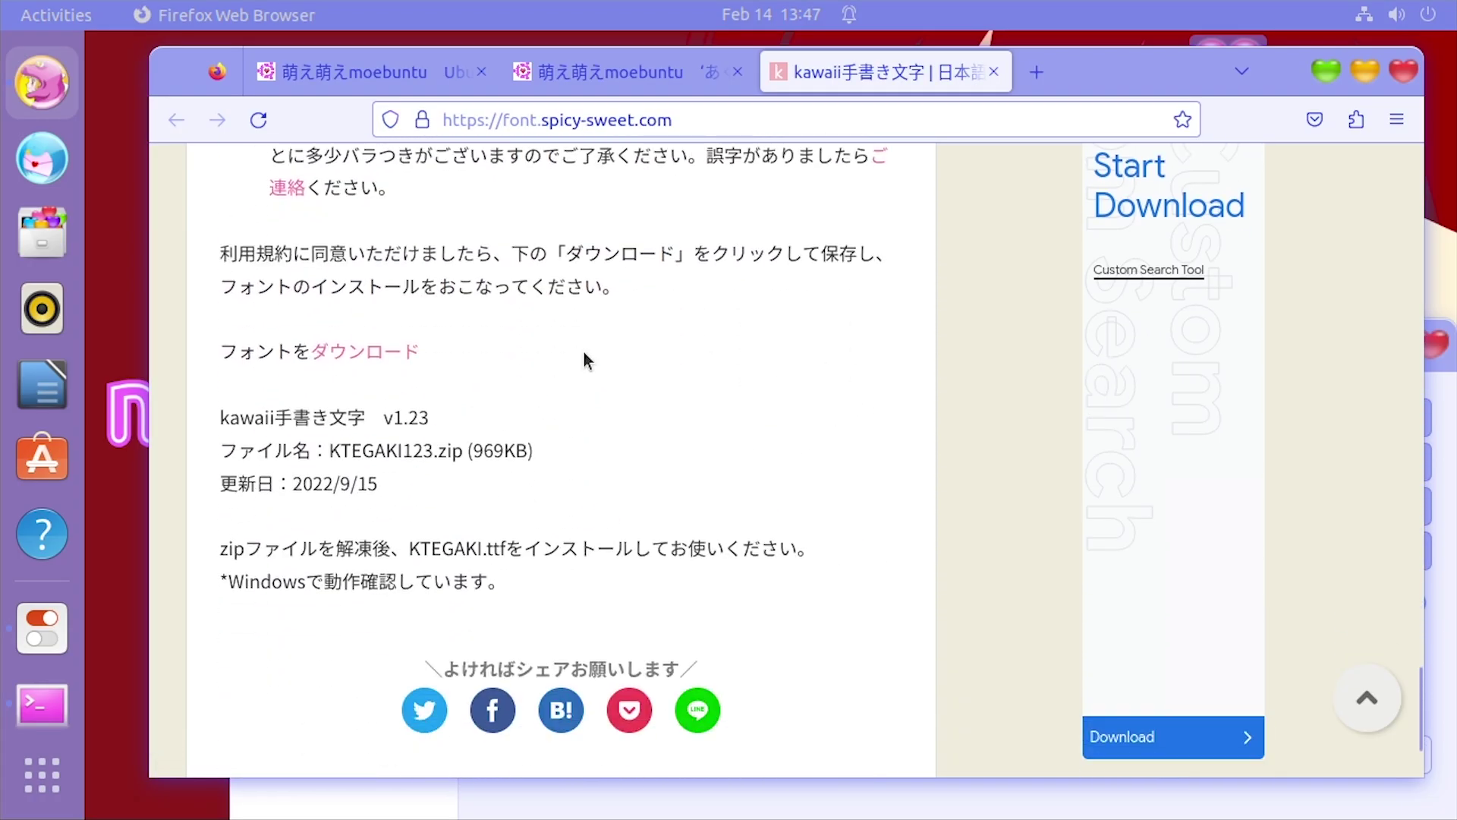
pyautogui.click(355, 359)
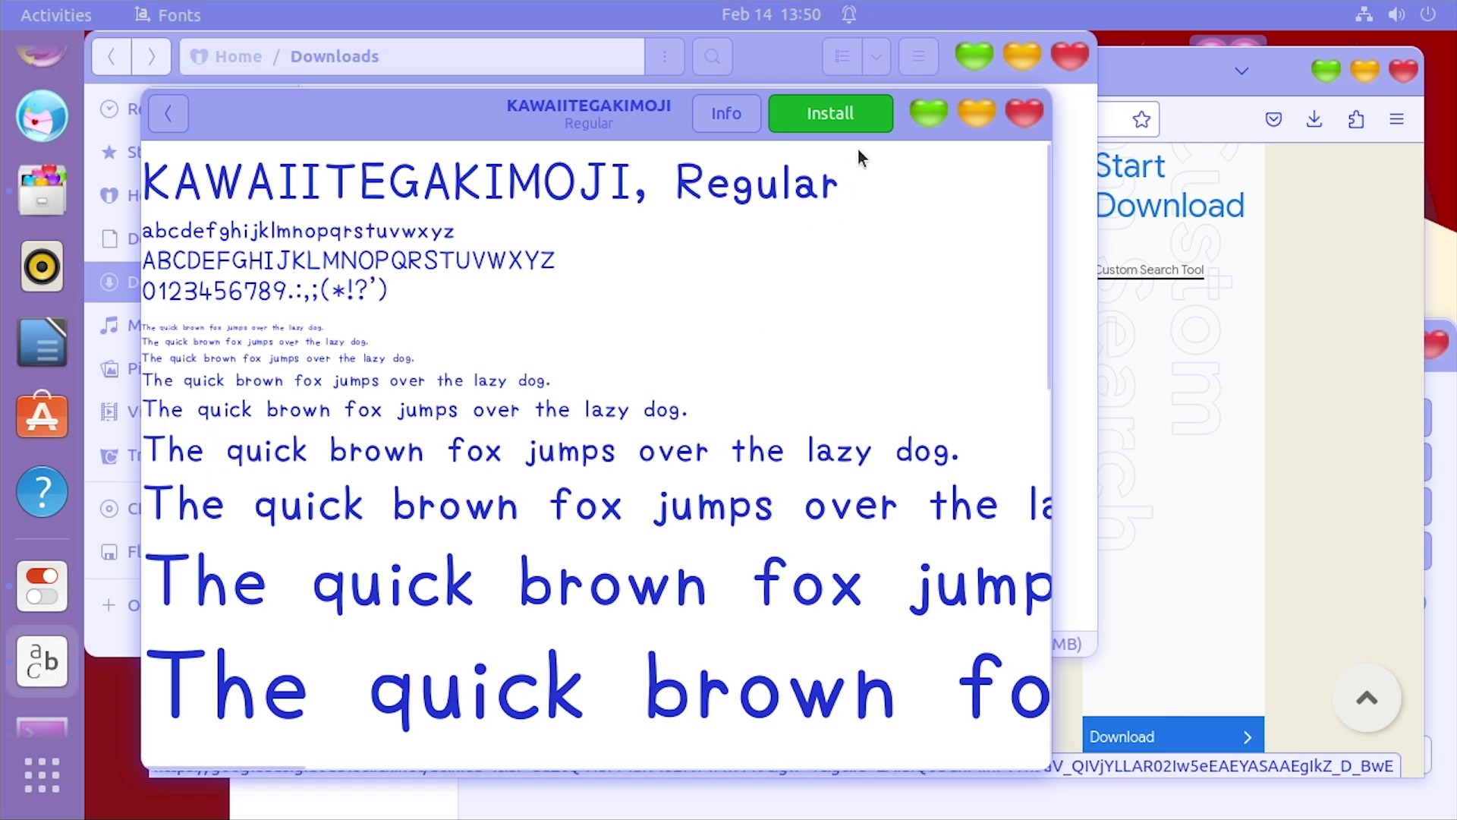
pyautogui.click(835, 118)
pyautogui.moveTo(385, 137); pyautogui.dragTo(433, 112)
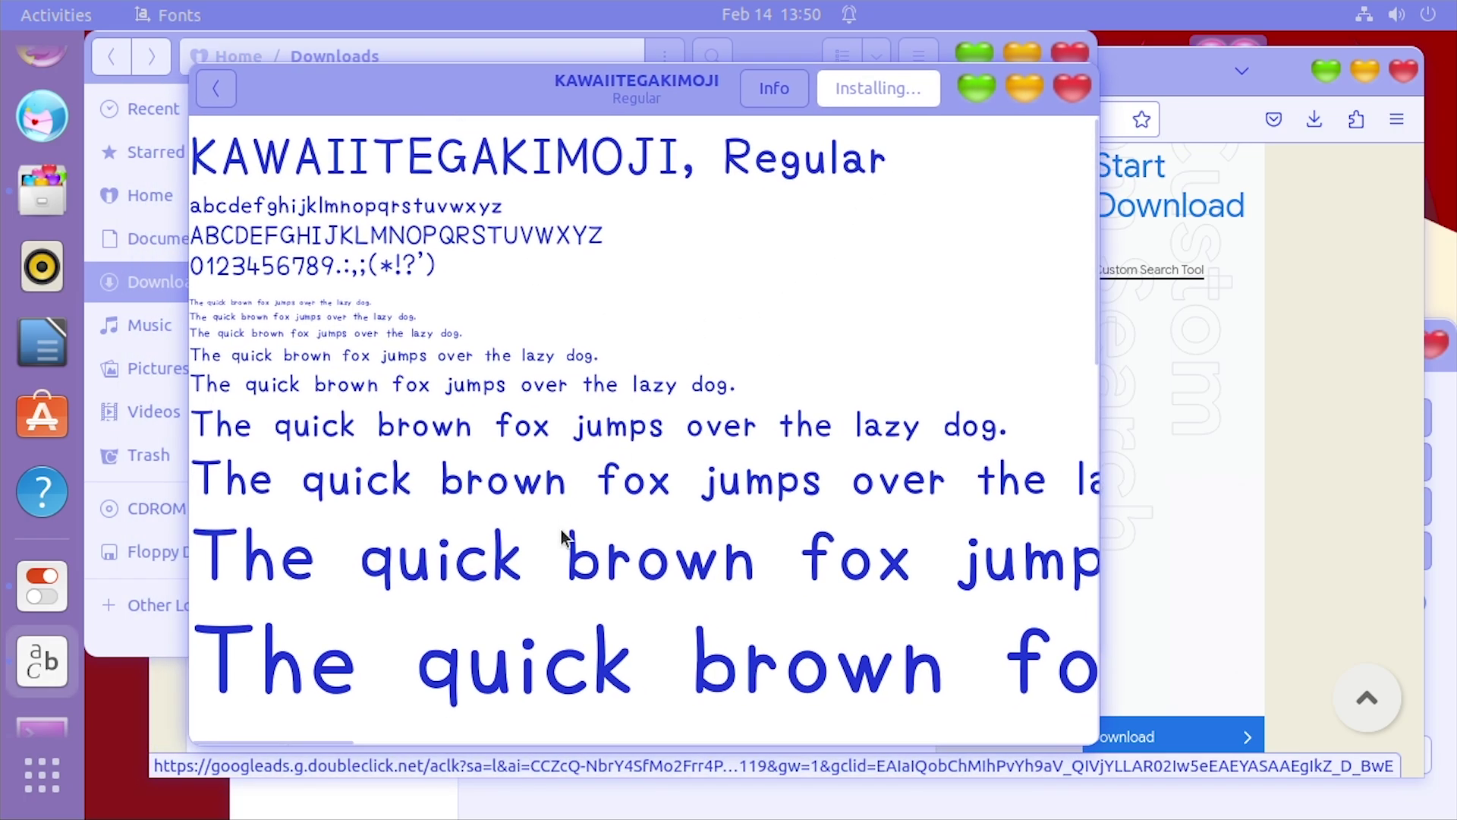
pyautogui.scroll(-2, 569, 537)
pyautogui.scroll(-5, 349, 713)
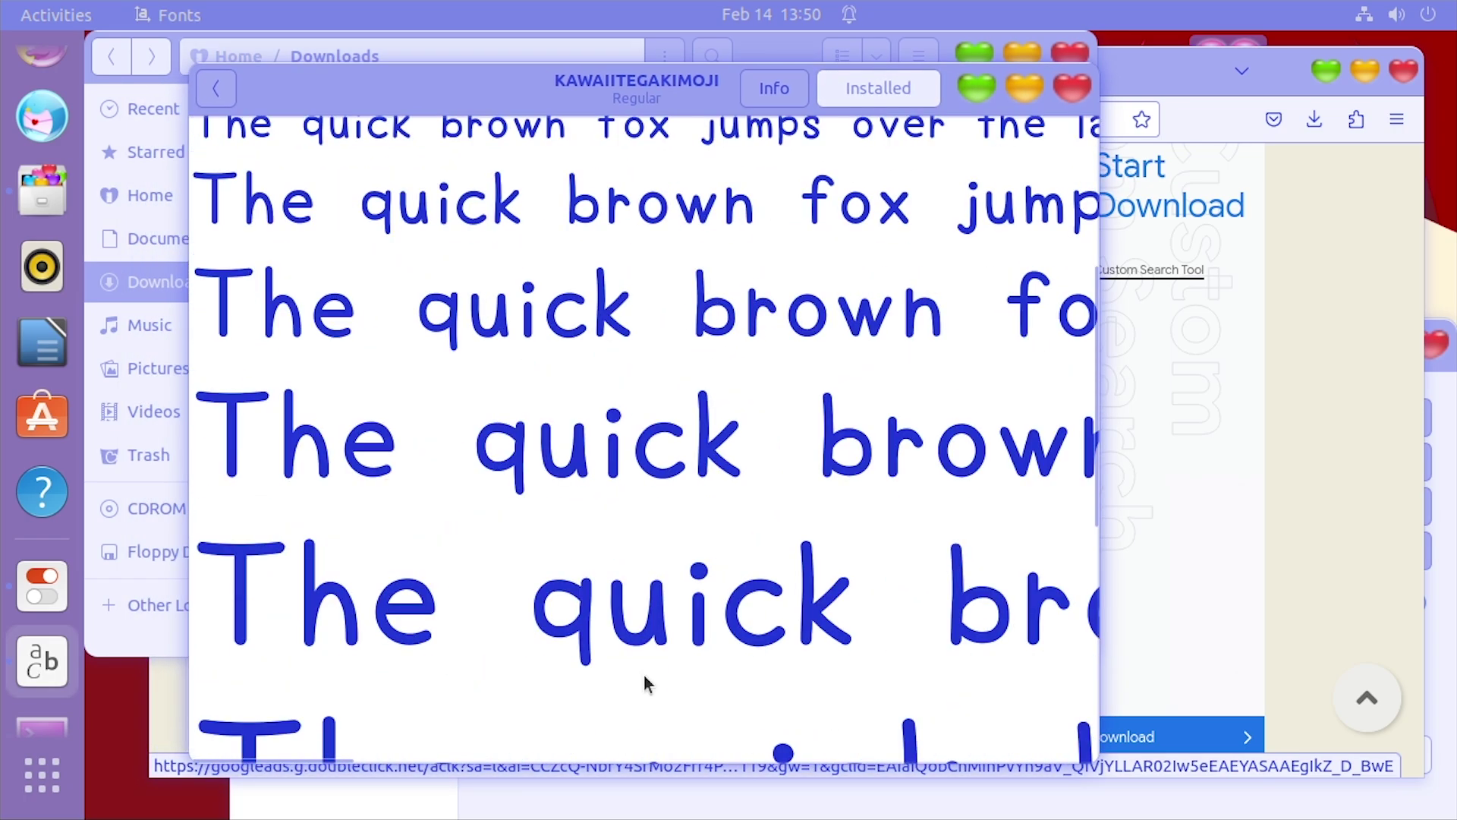
# Launch GNOME Tweaks from the overview and go to its Fonts settings
pyautogui.scroll(6, 573, 579)
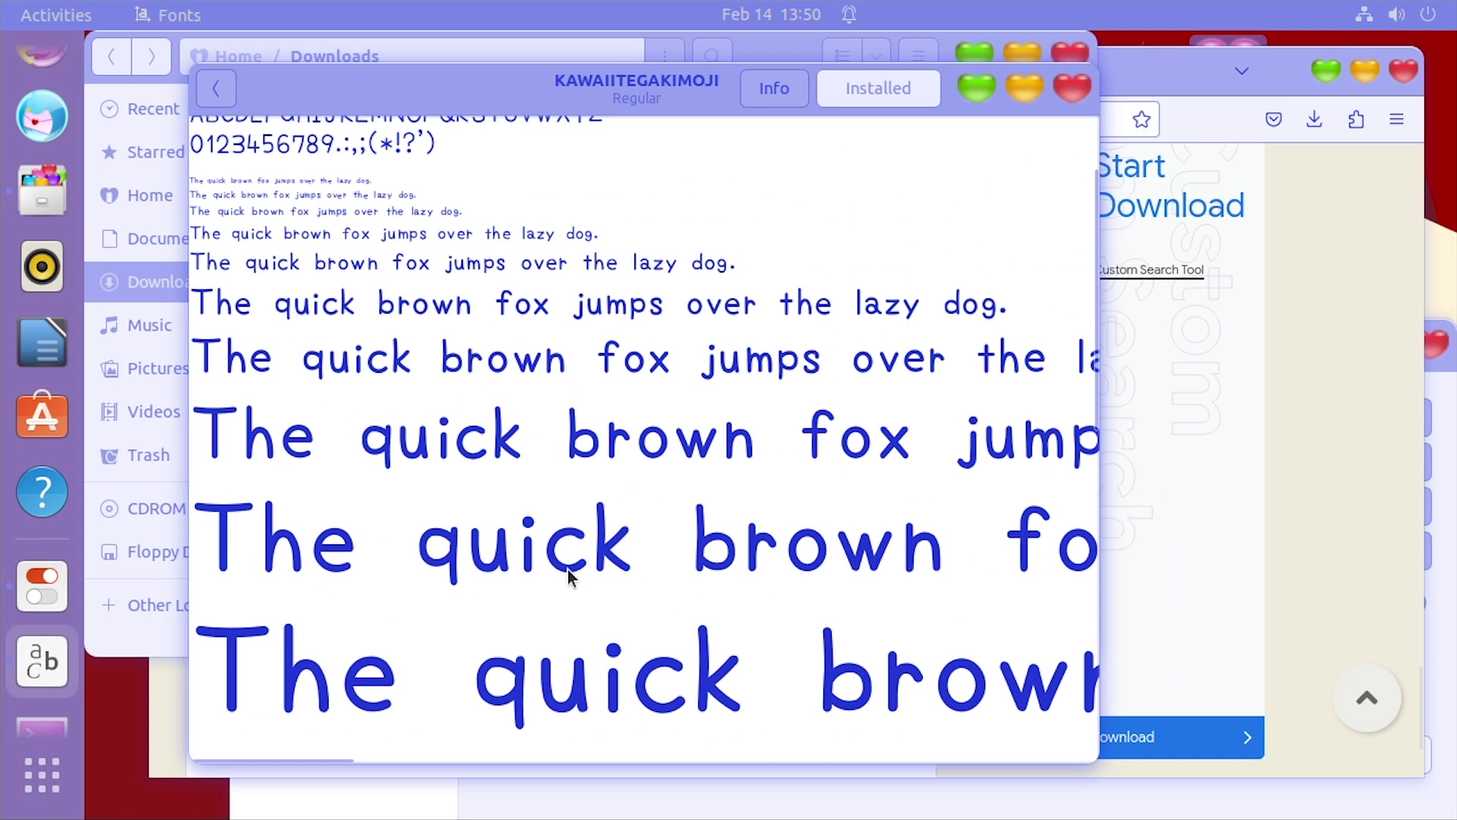
pyautogui.press('super')
pyautogui.write('tw')
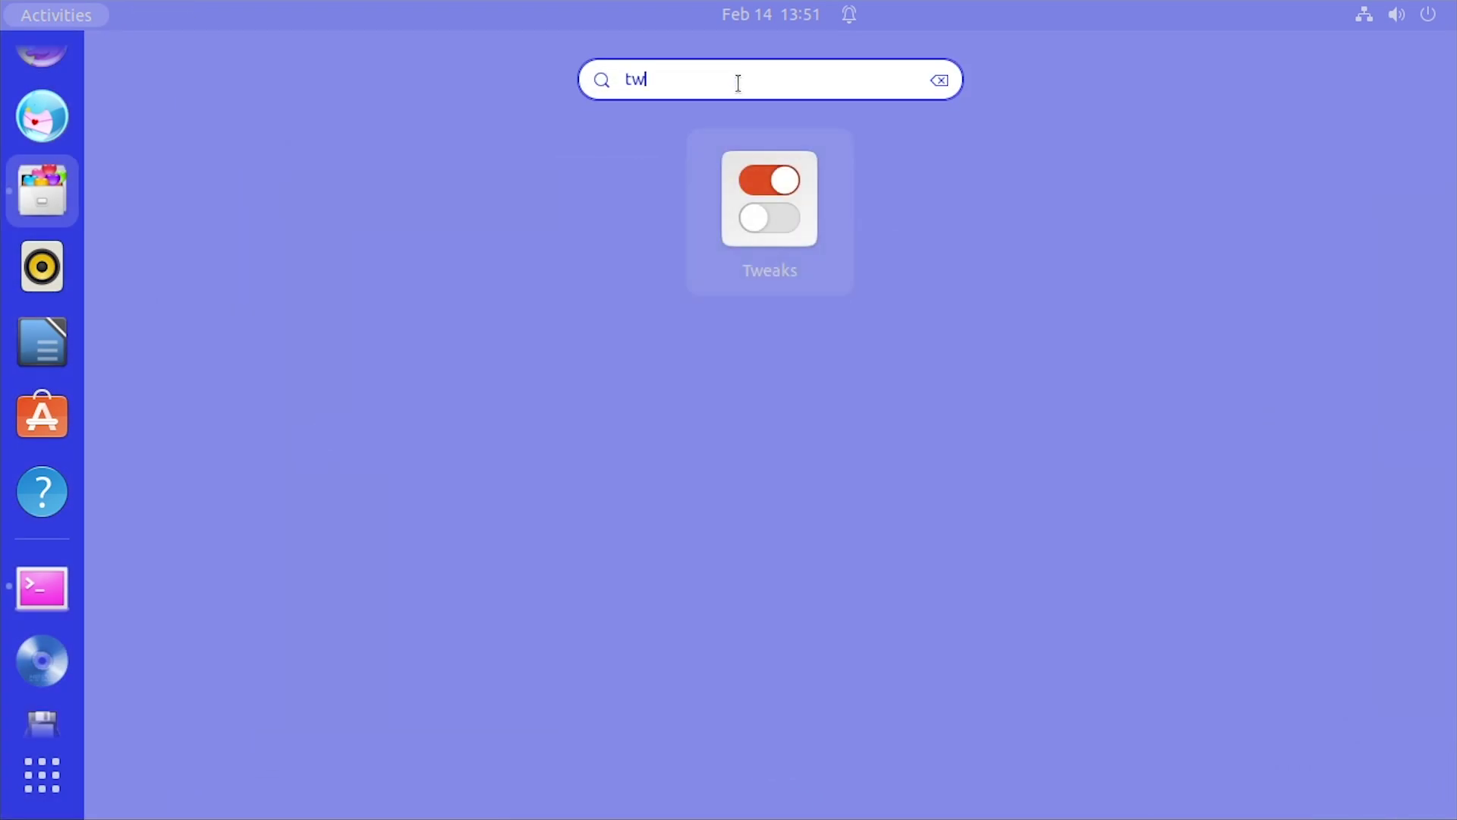
pyautogui.click(742, 218)
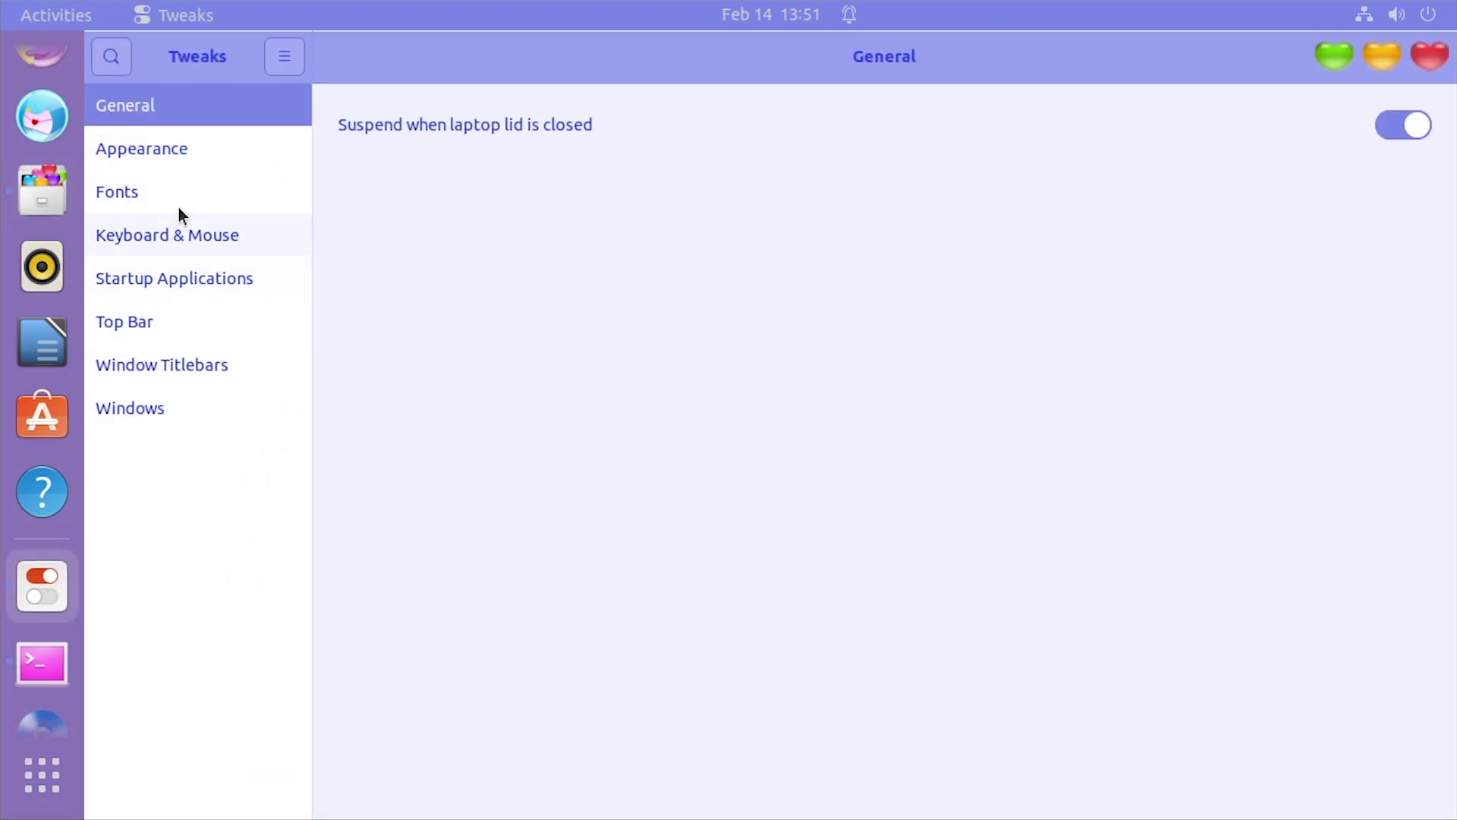
pyautogui.click(179, 196)
# Set the interface text font to KAWAIITEGAKIMOJI Bold Italic
pyautogui.click(1362, 130)
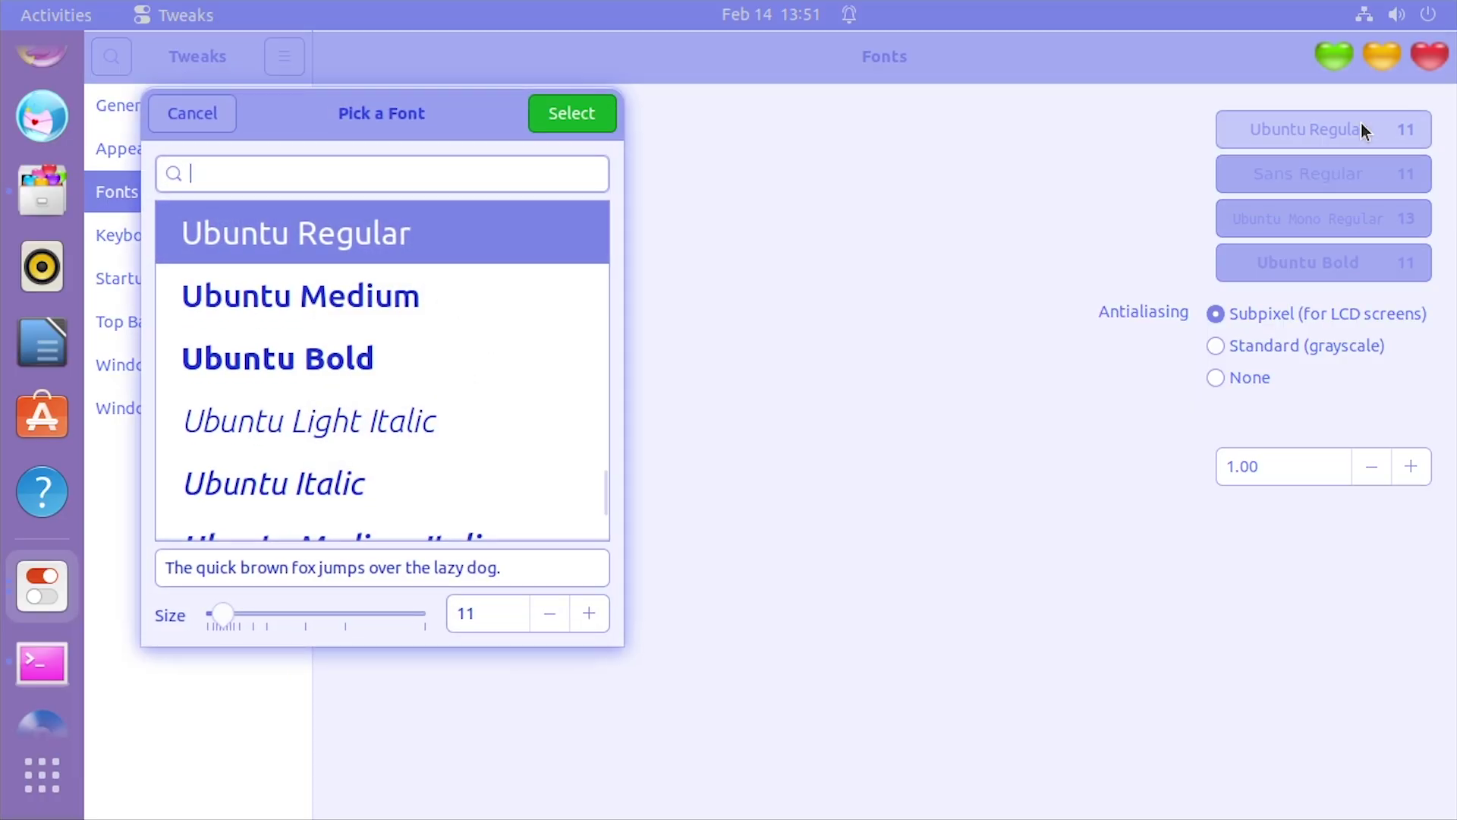
pyautogui.write('kaw')
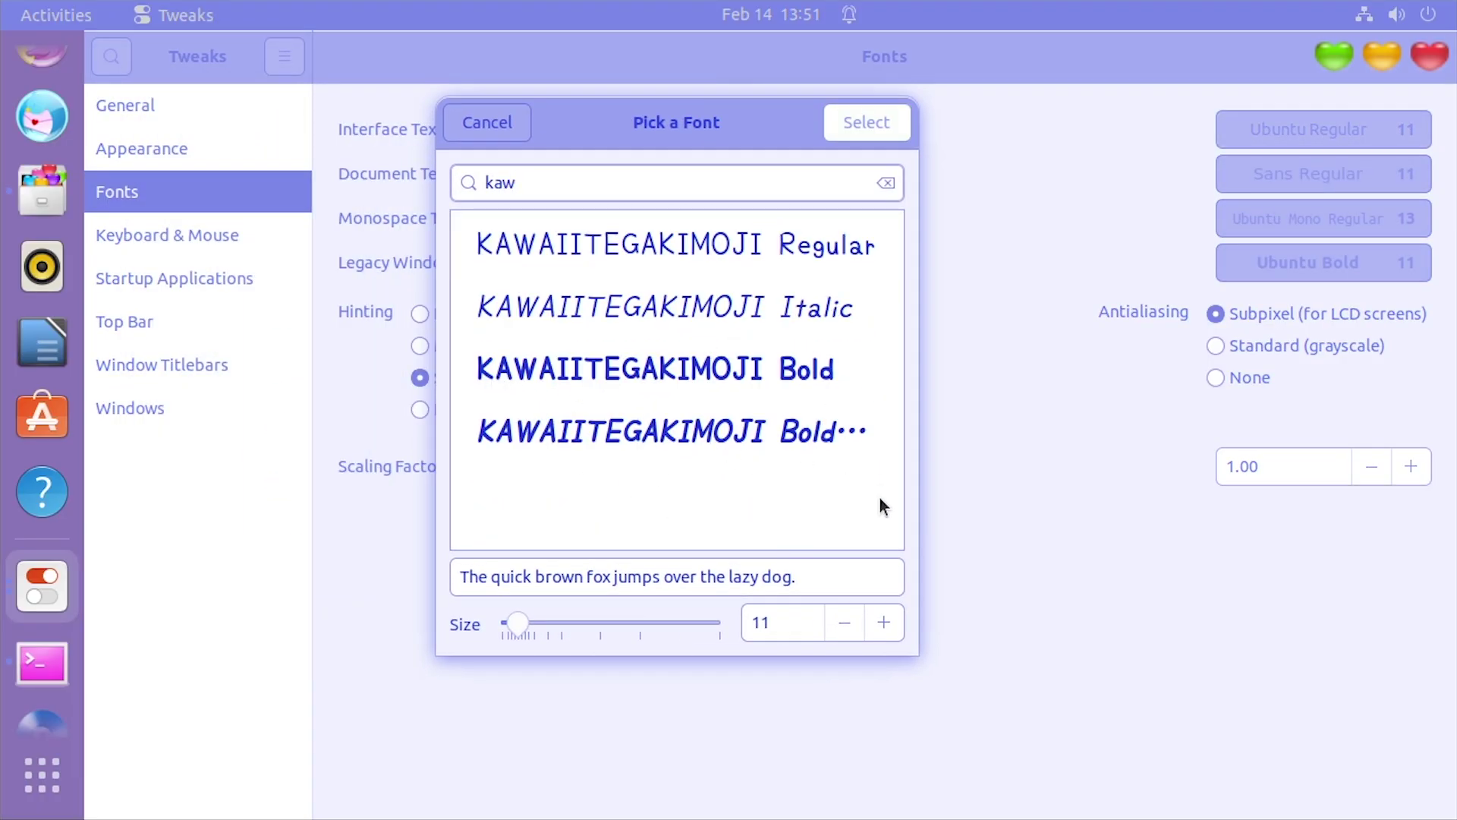
pyautogui.click(673, 430)
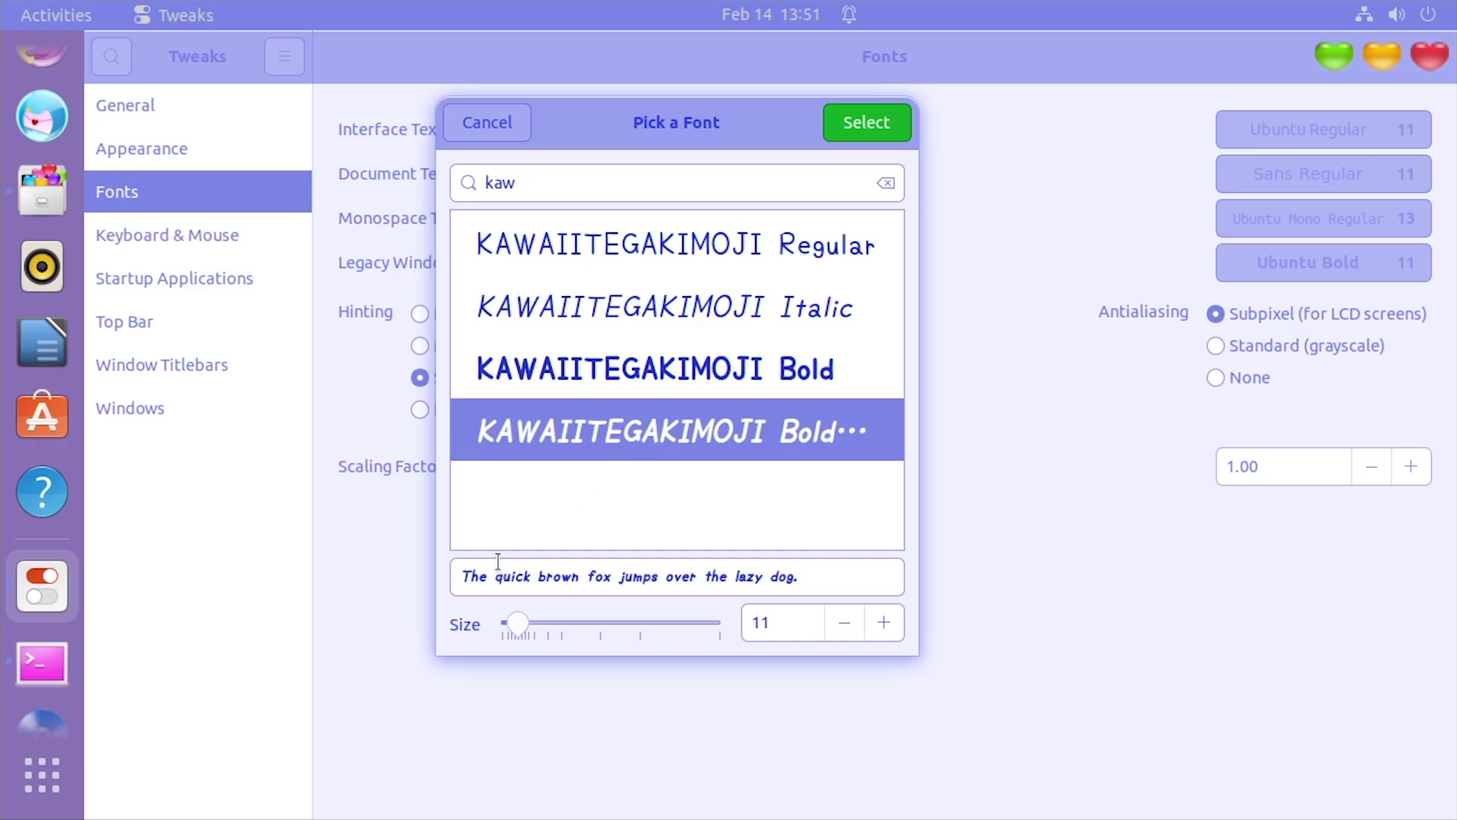
pyautogui.click(850, 122)
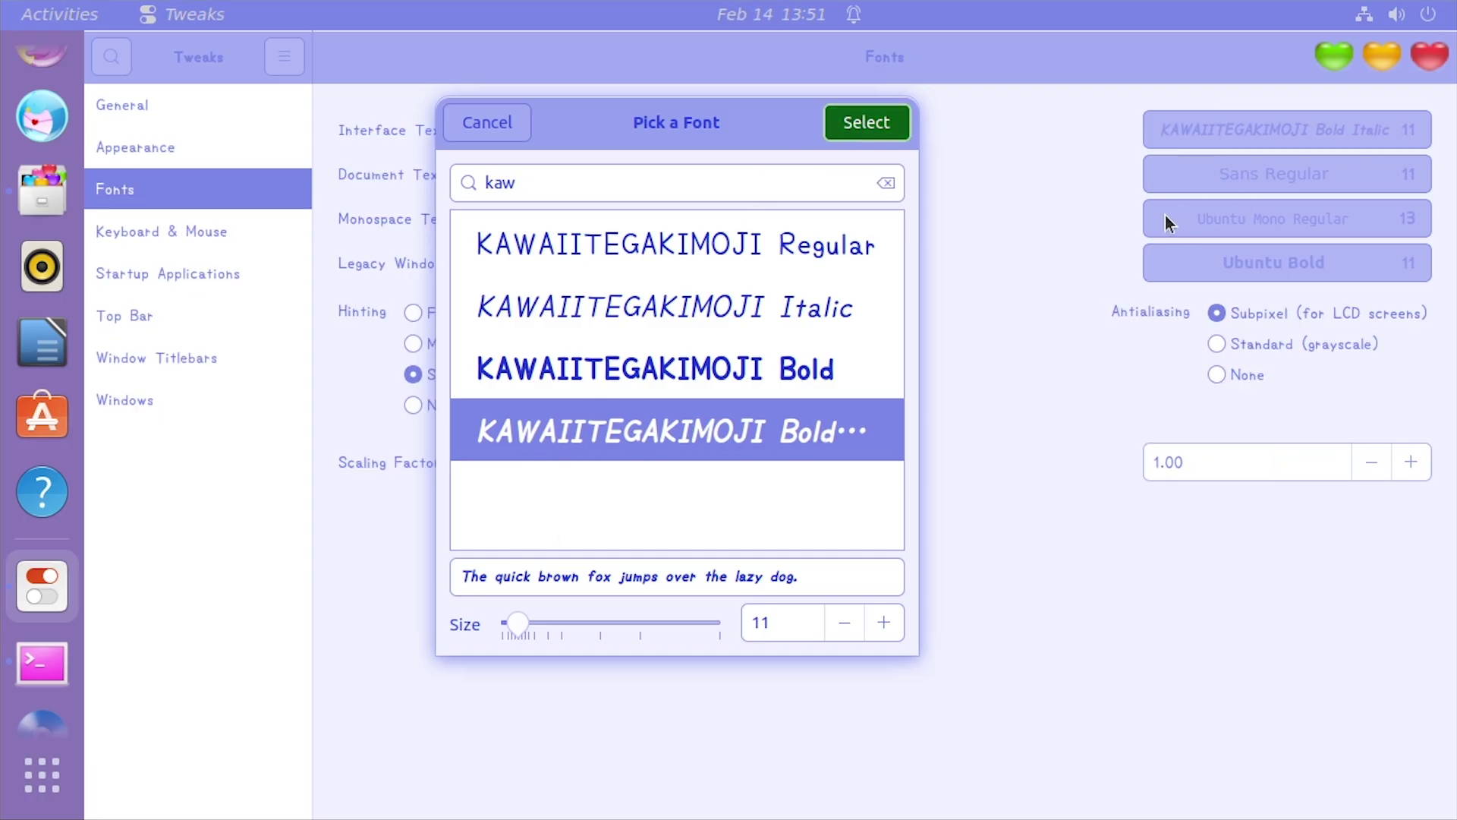
# Set the document text font to KAWAIITEGAKIMOJI Regular
pyautogui.click(1223, 191)
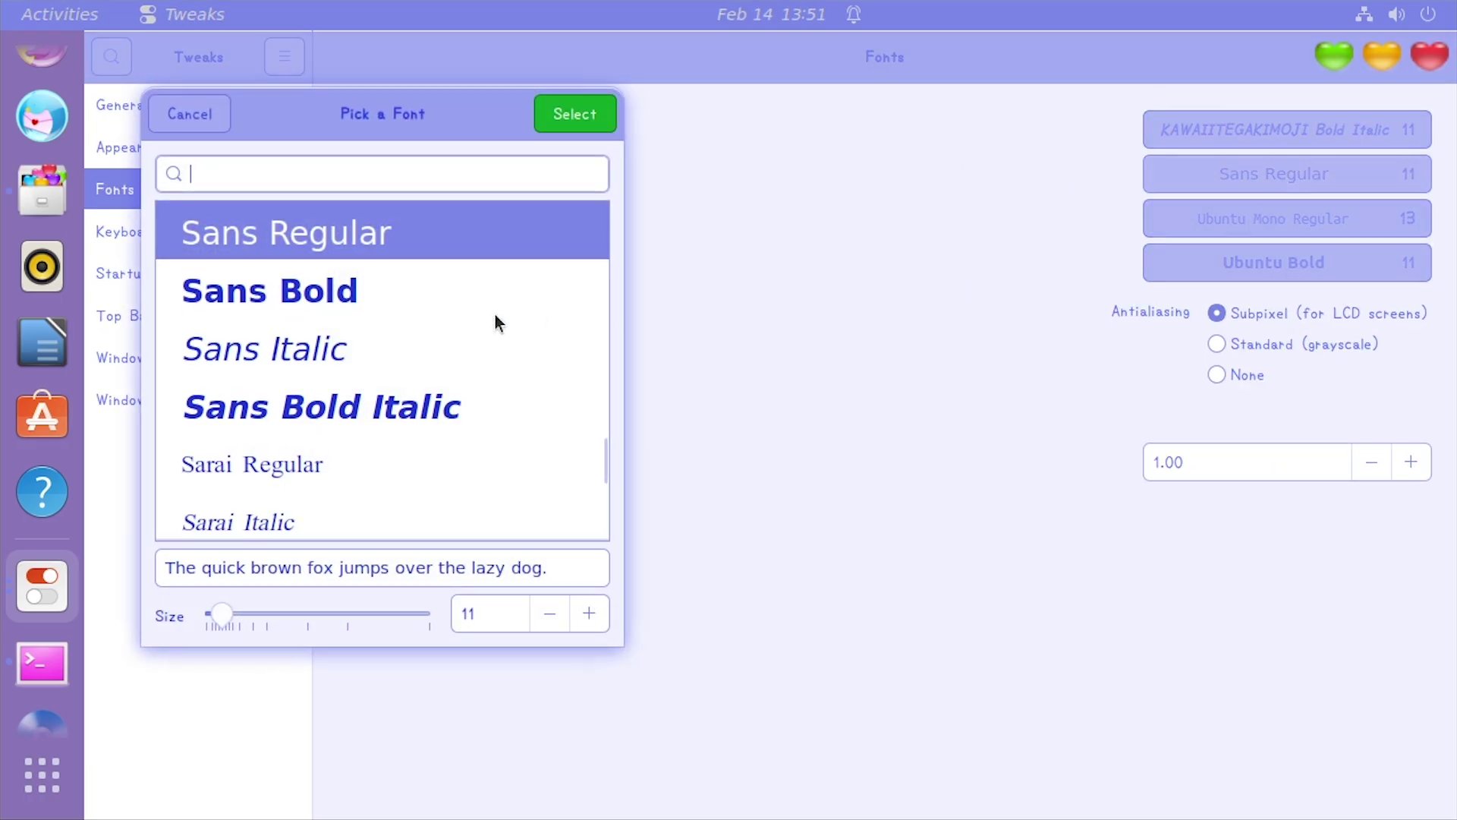
pyautogui.write('kaw')
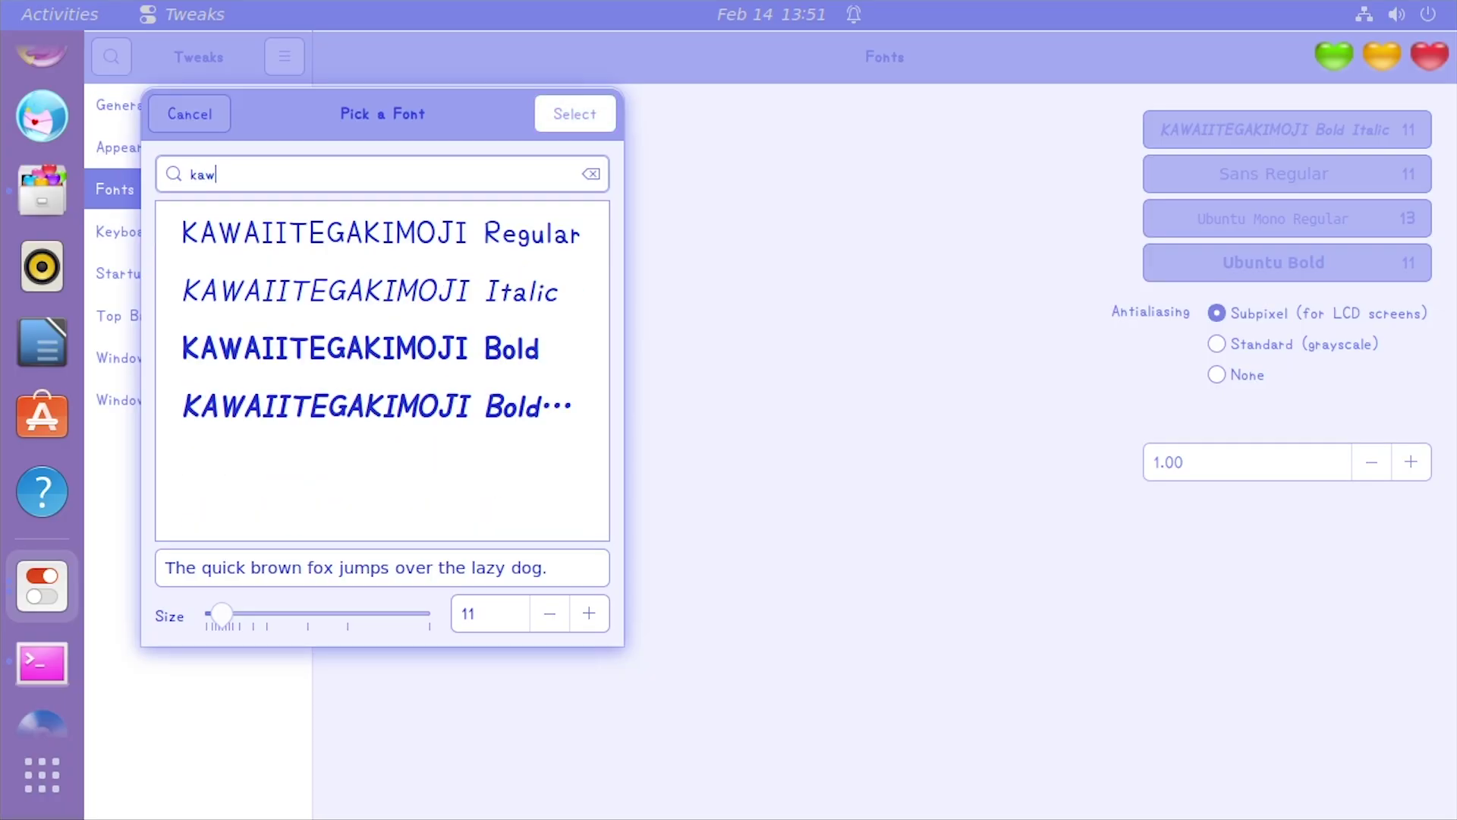
pyautogui.doubleClick(495, 206)
# Set the monospace text font to KAWAIITEGAKIMOJI Bold
pyautogui.click(1162, 220)
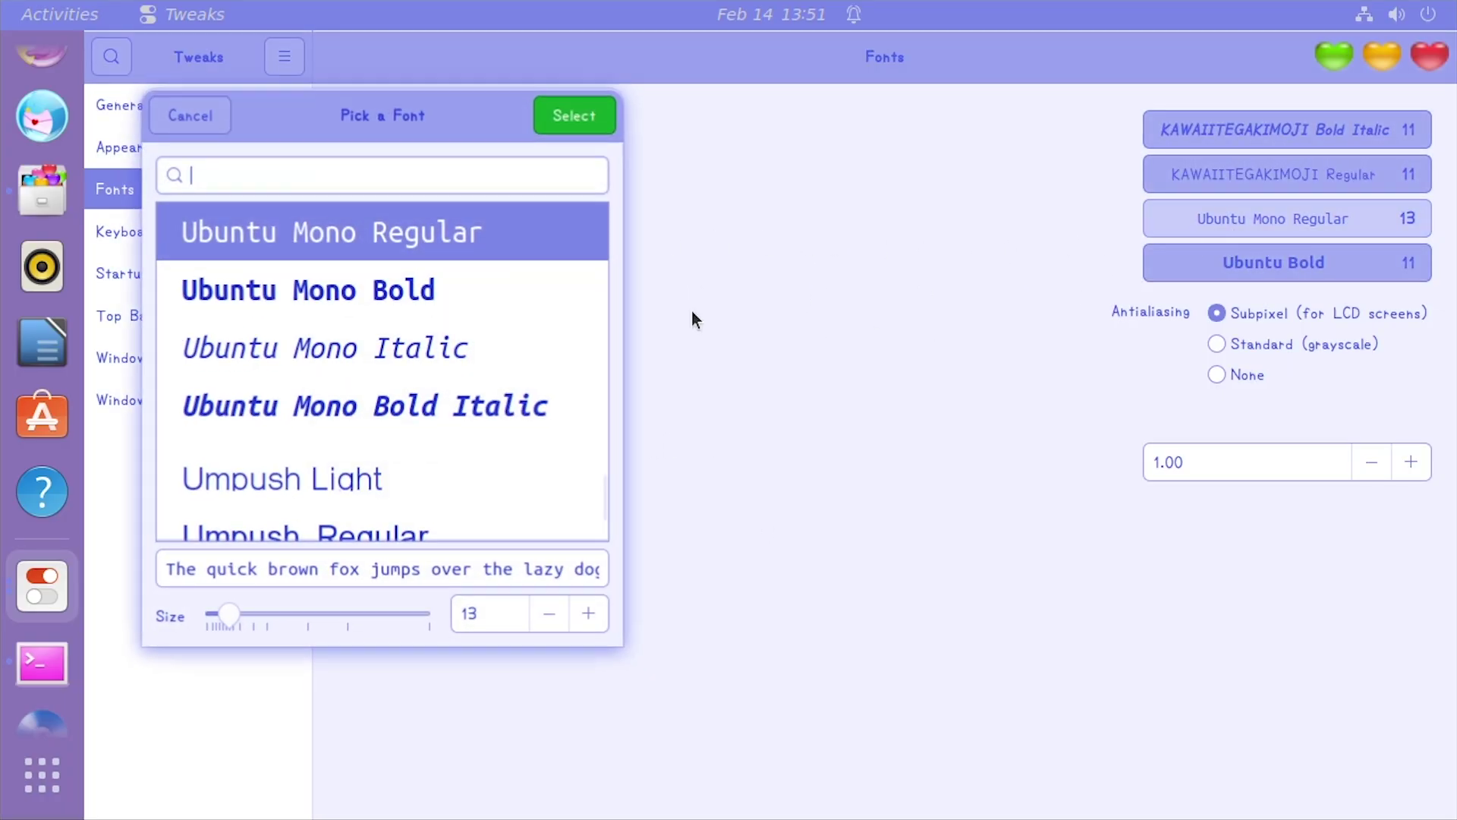
pyautogui.write('kaw')
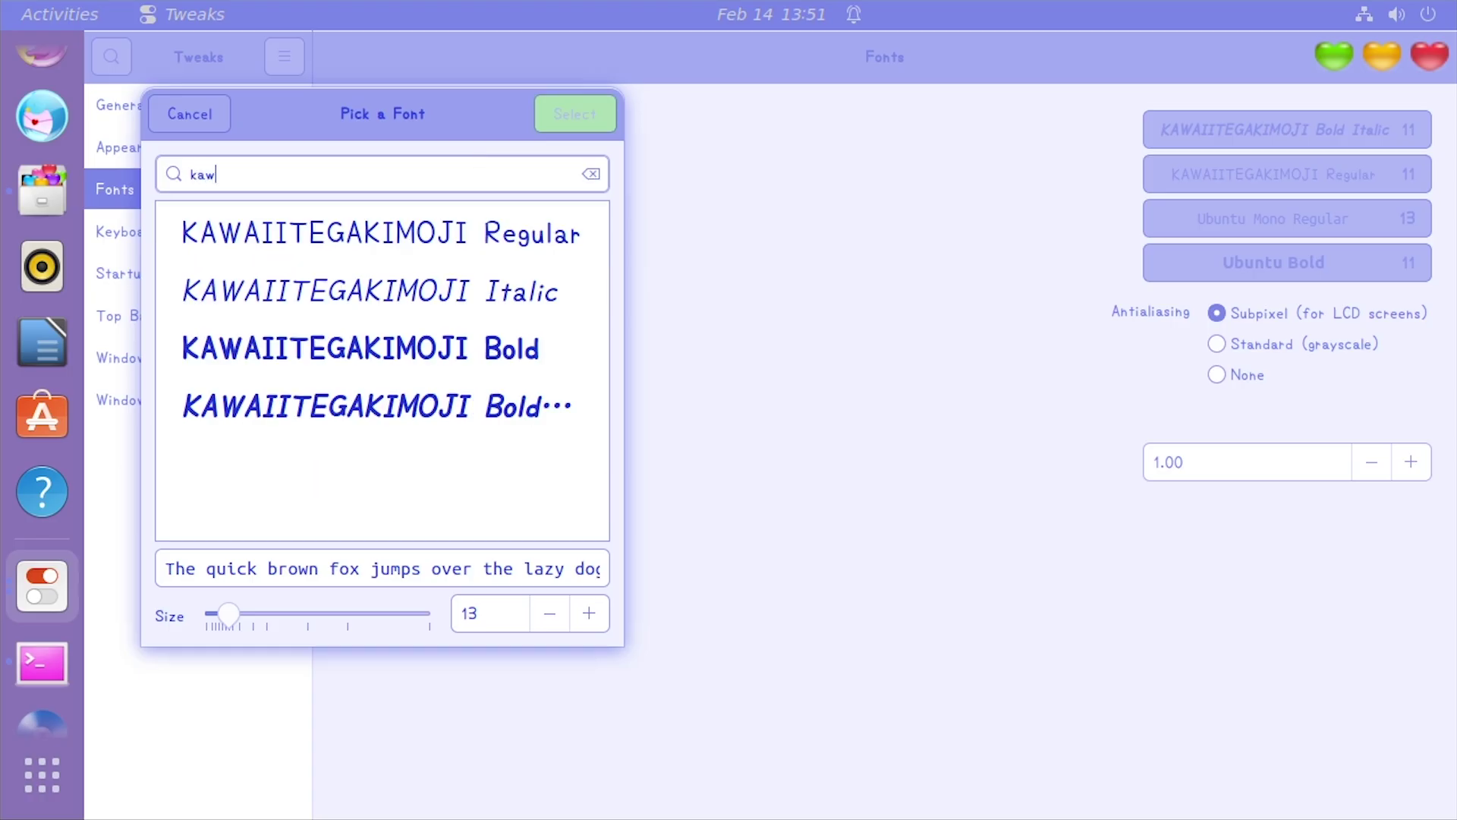
pyautogui.click(502, 356)
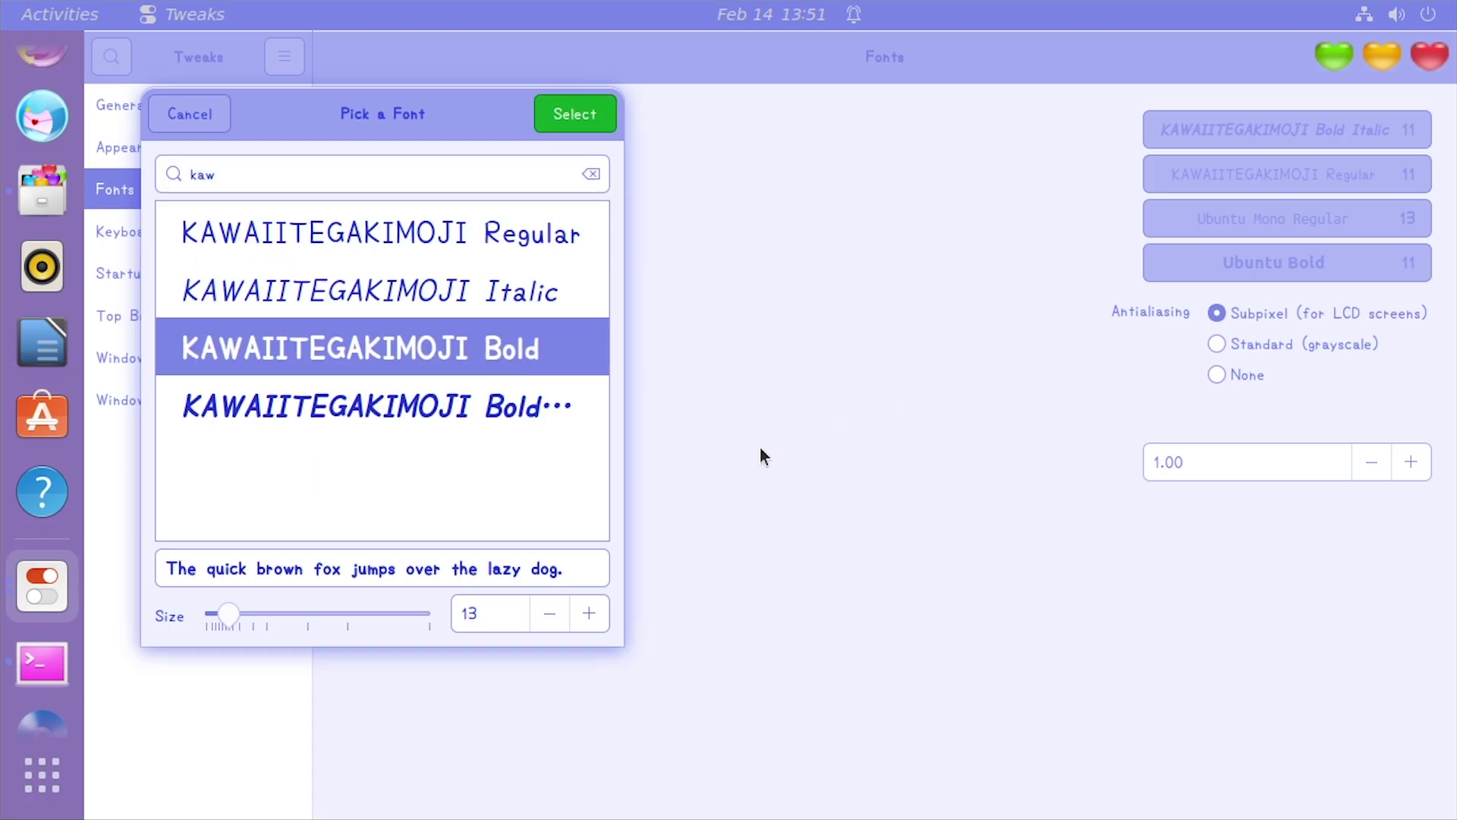
pyautogui.press('Return')
# Set the legacy window titles font to KAWAIITEGAKIMOJI Italic
pyautogui.click(1272, 260)
pyautogui.write('kaw')
pyautogui.doubleClick(494, 291)
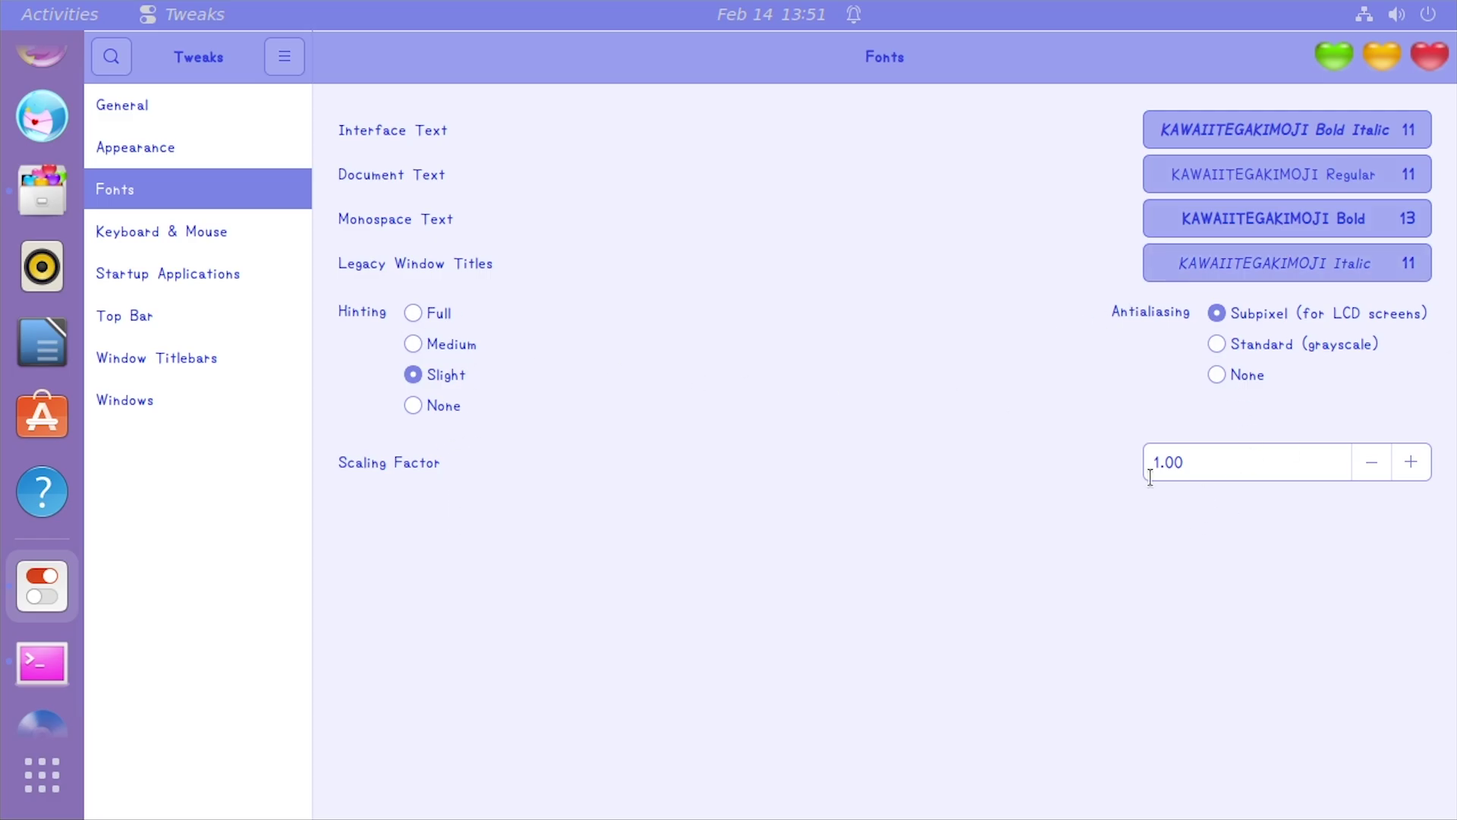
# Raise the font scaling factor step by step, then enter 10
pyautogui.click(1404, 462)
pyautogui.click(1404, 461)
pyautogui.click(1404, 462)
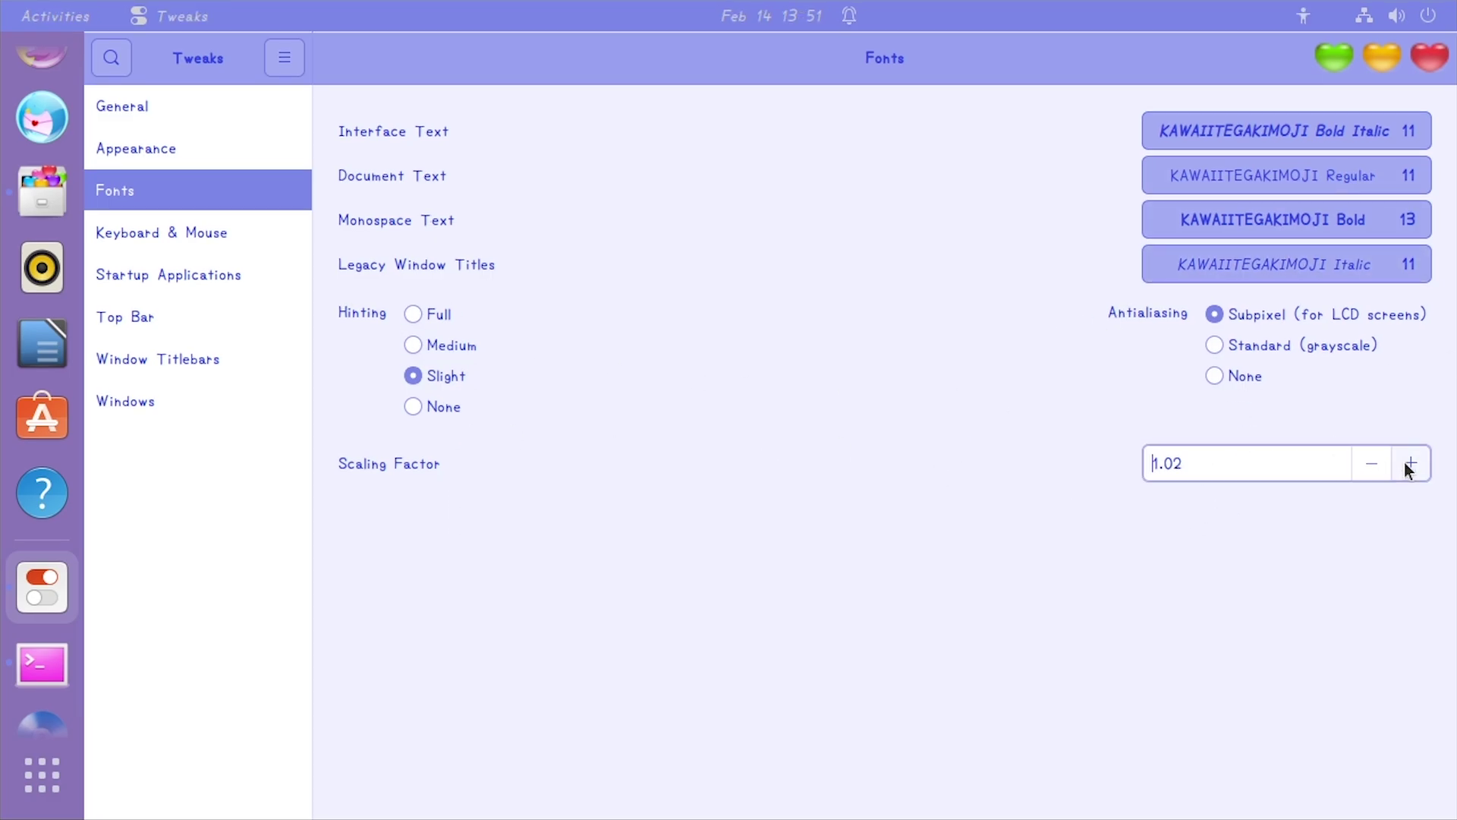
pyautogui.click(1404, 461)
pyautogui.click(1404, 462)
pyautogui.click(1401, 463)
pyautogui.click(1400, 463)
pyautogui.click(1401, 463)
pyautogui.click(1400, 463)
pyautogui.click(1400, 463)
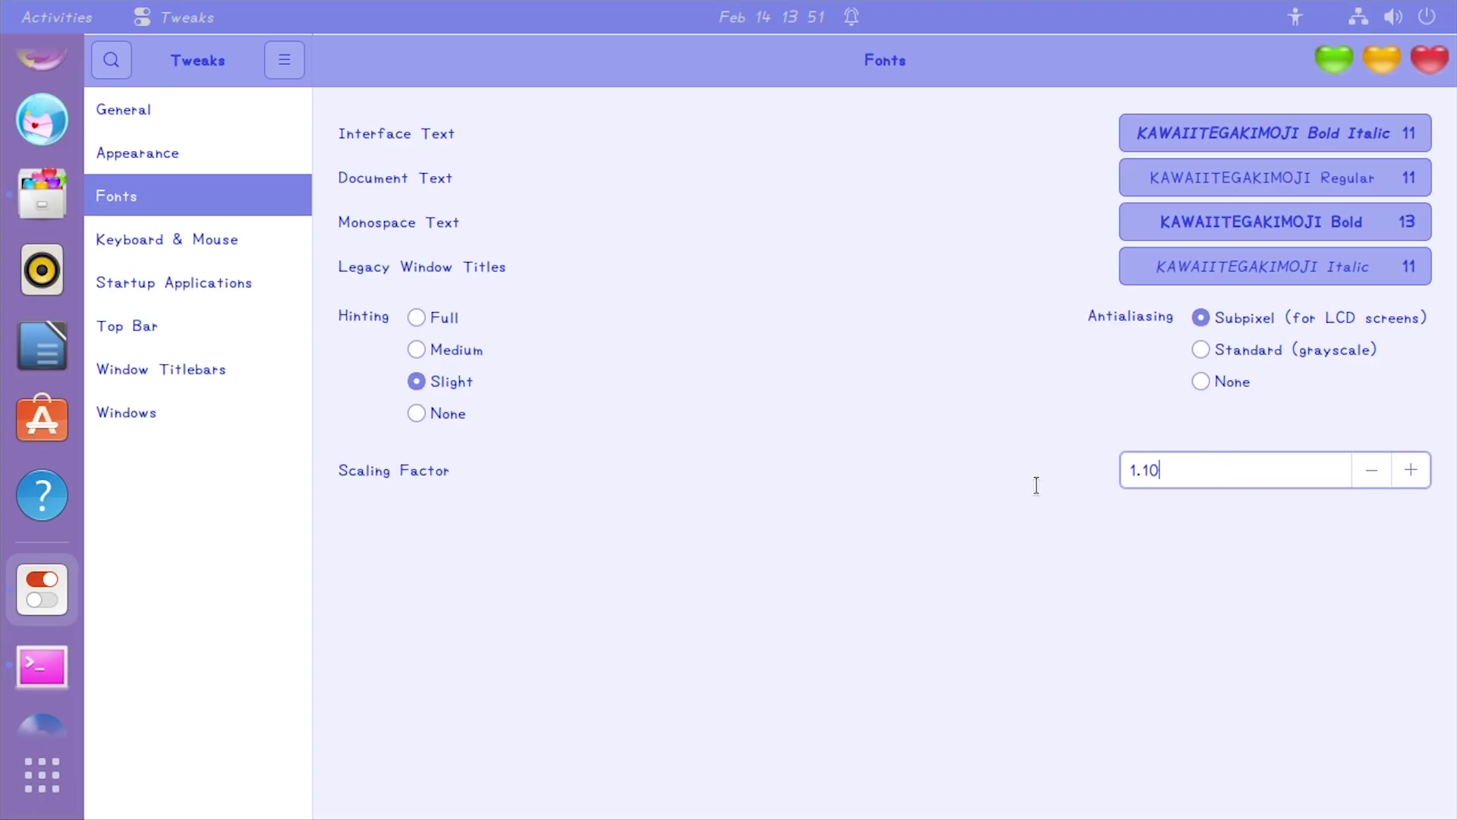
pyautogui.write('10')
pyautogui.press('Return')
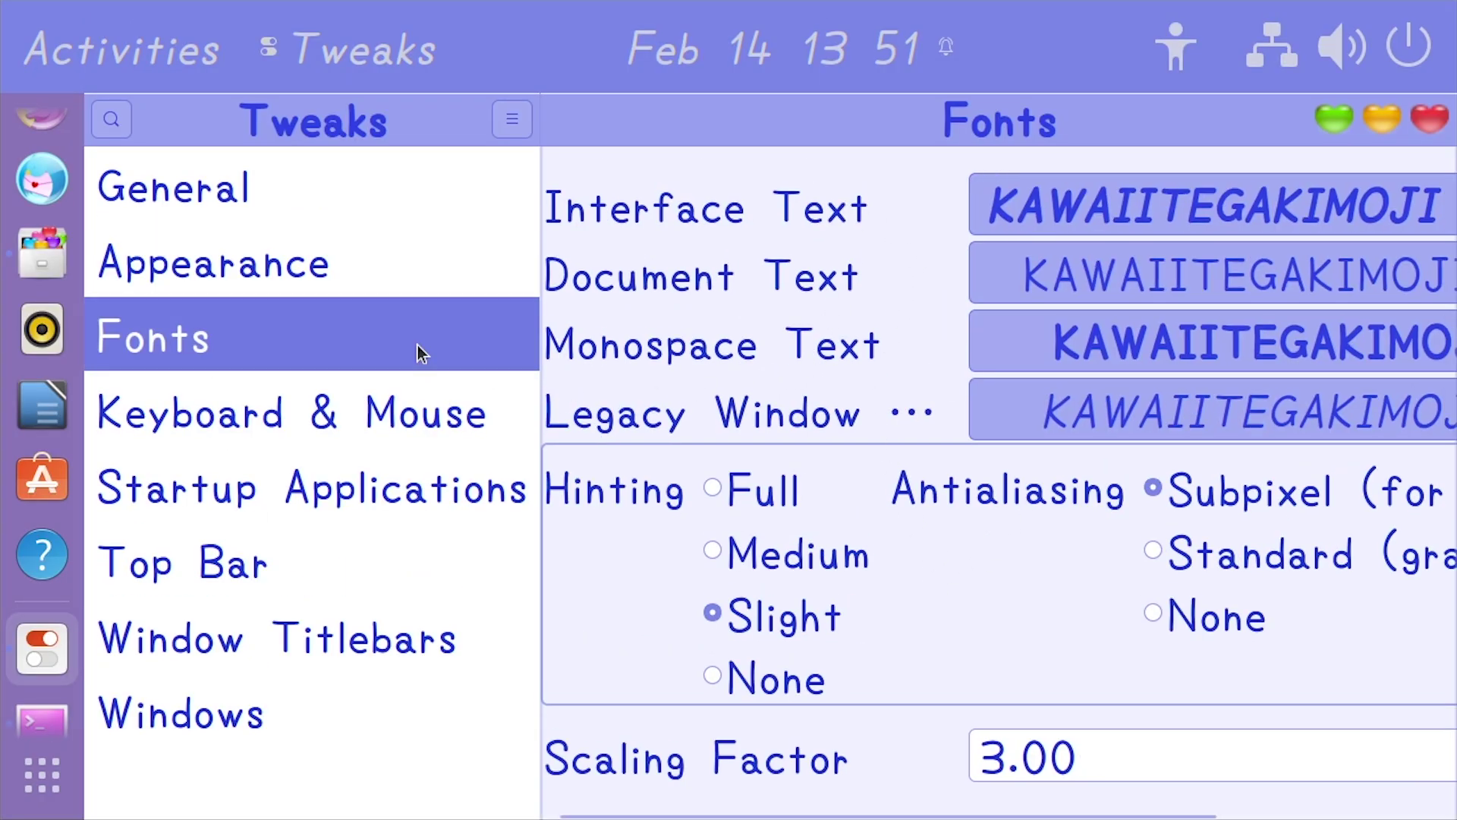
# Move the windows aside, close the Terminal, and maximize the Tweaks window
pyautogui.moveTo(691, 108); pyautogui.dragTo(663, 508)
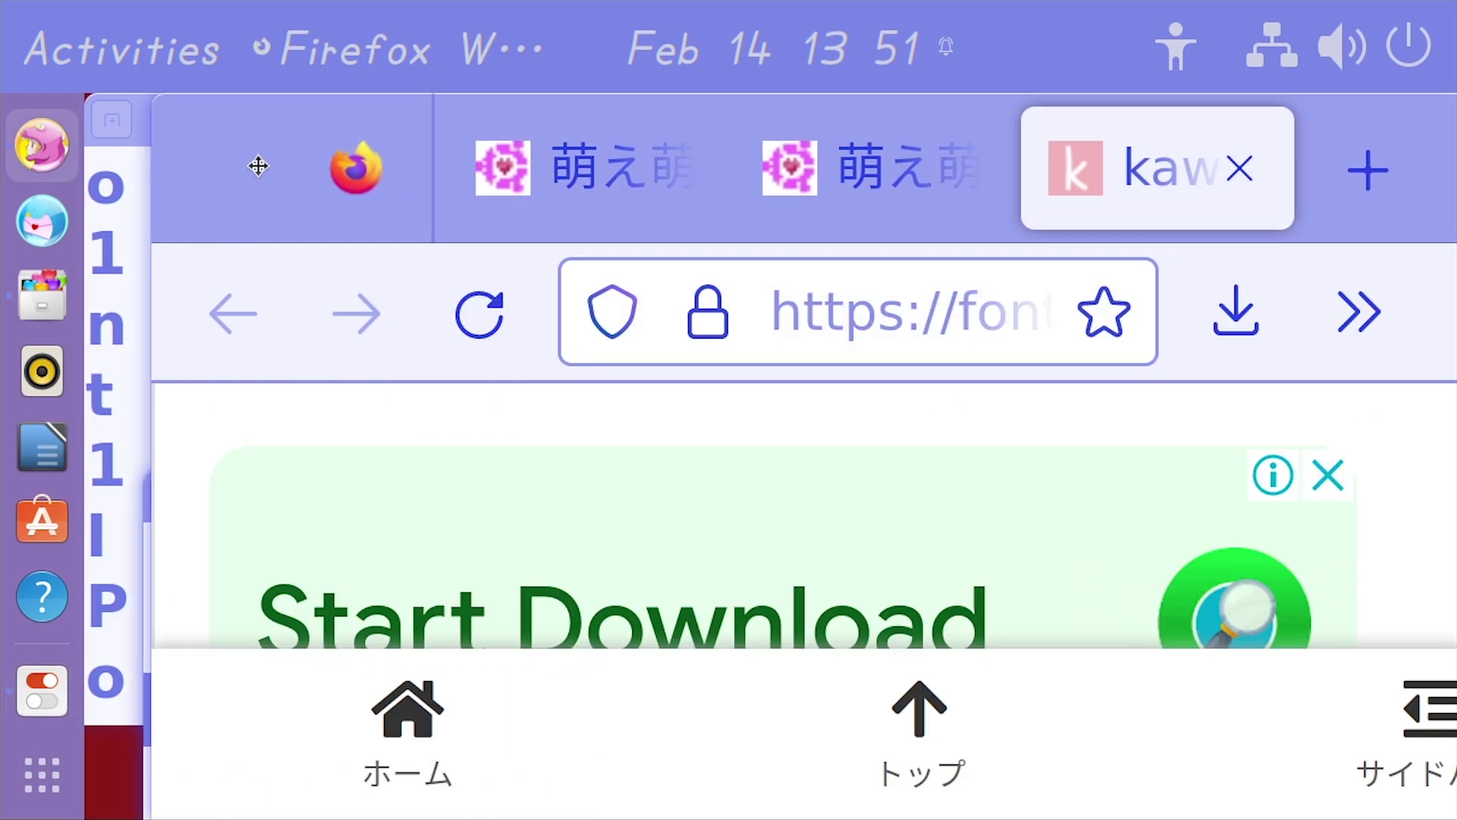
pyautogui.moveTo(260, 162); pyautogui.dragTo(975, 478)
pyautogui.moveTo(638, 149); pyautogui.dragTo(425, 377)
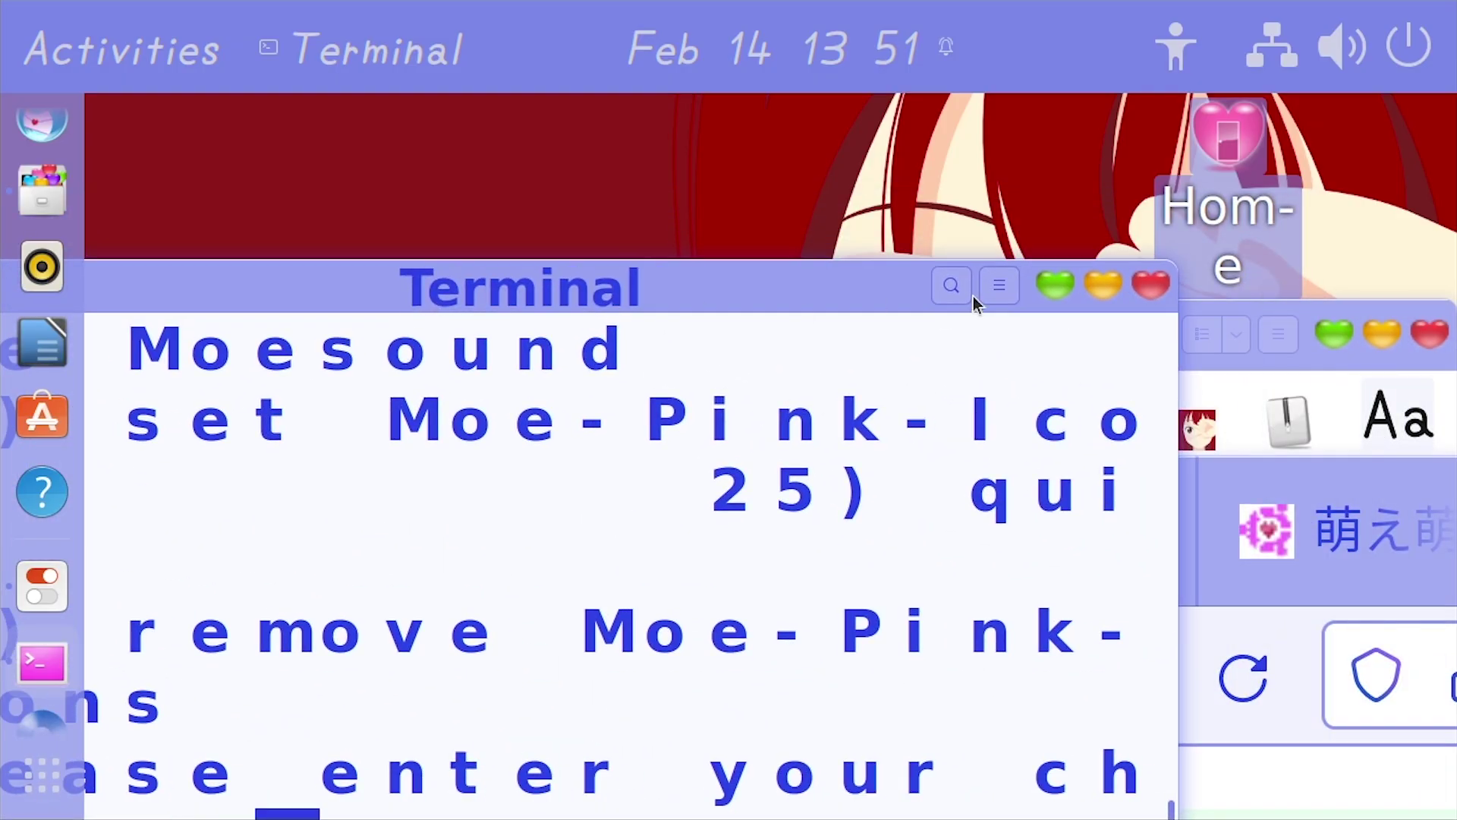
pyautogui.click(1149, 287)
pyautogui.moveTo(705, 494); pyautogui.dragTo(693, 130)
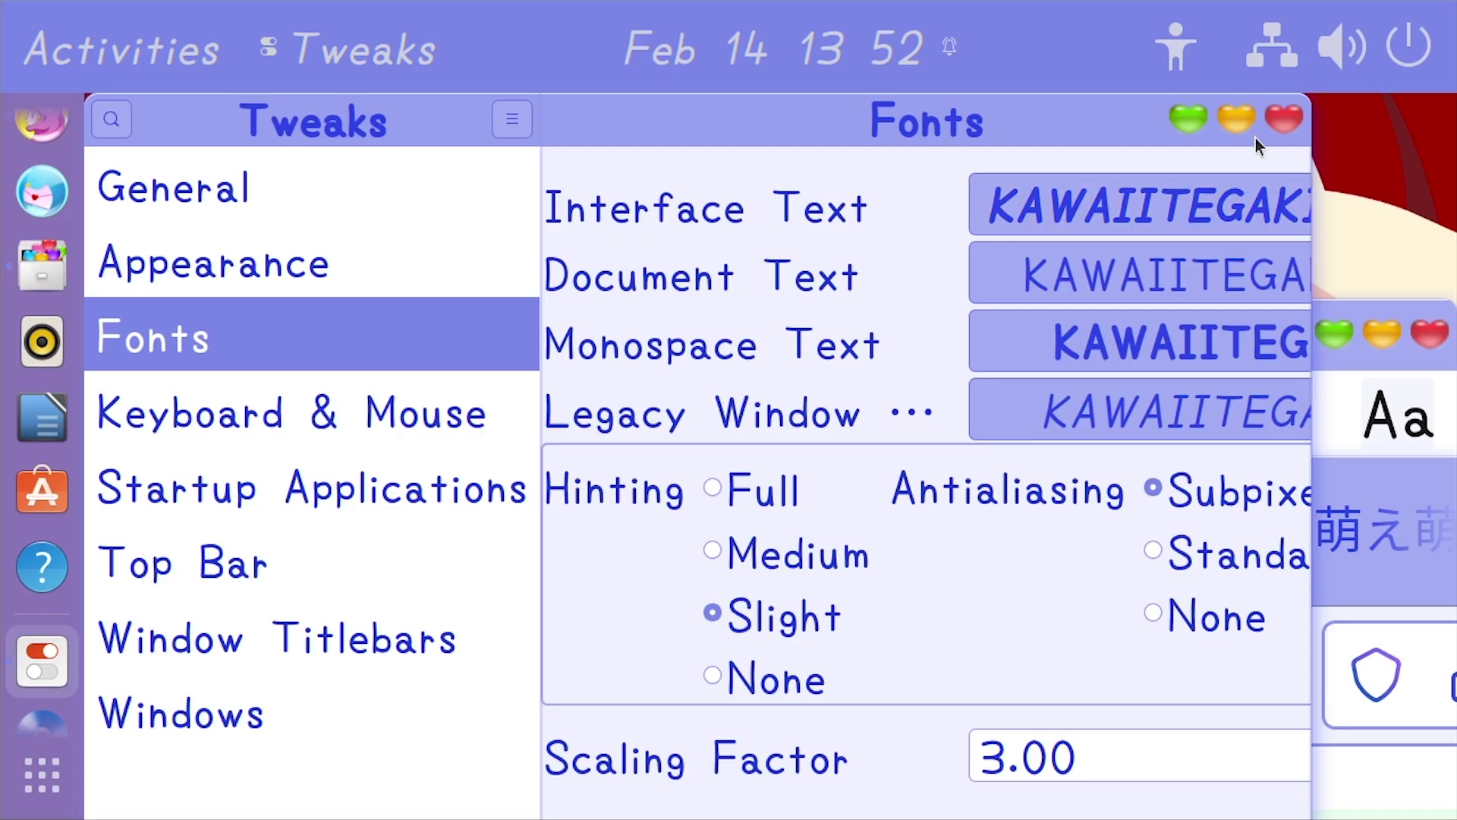
pyautogui.click(1188, 118)
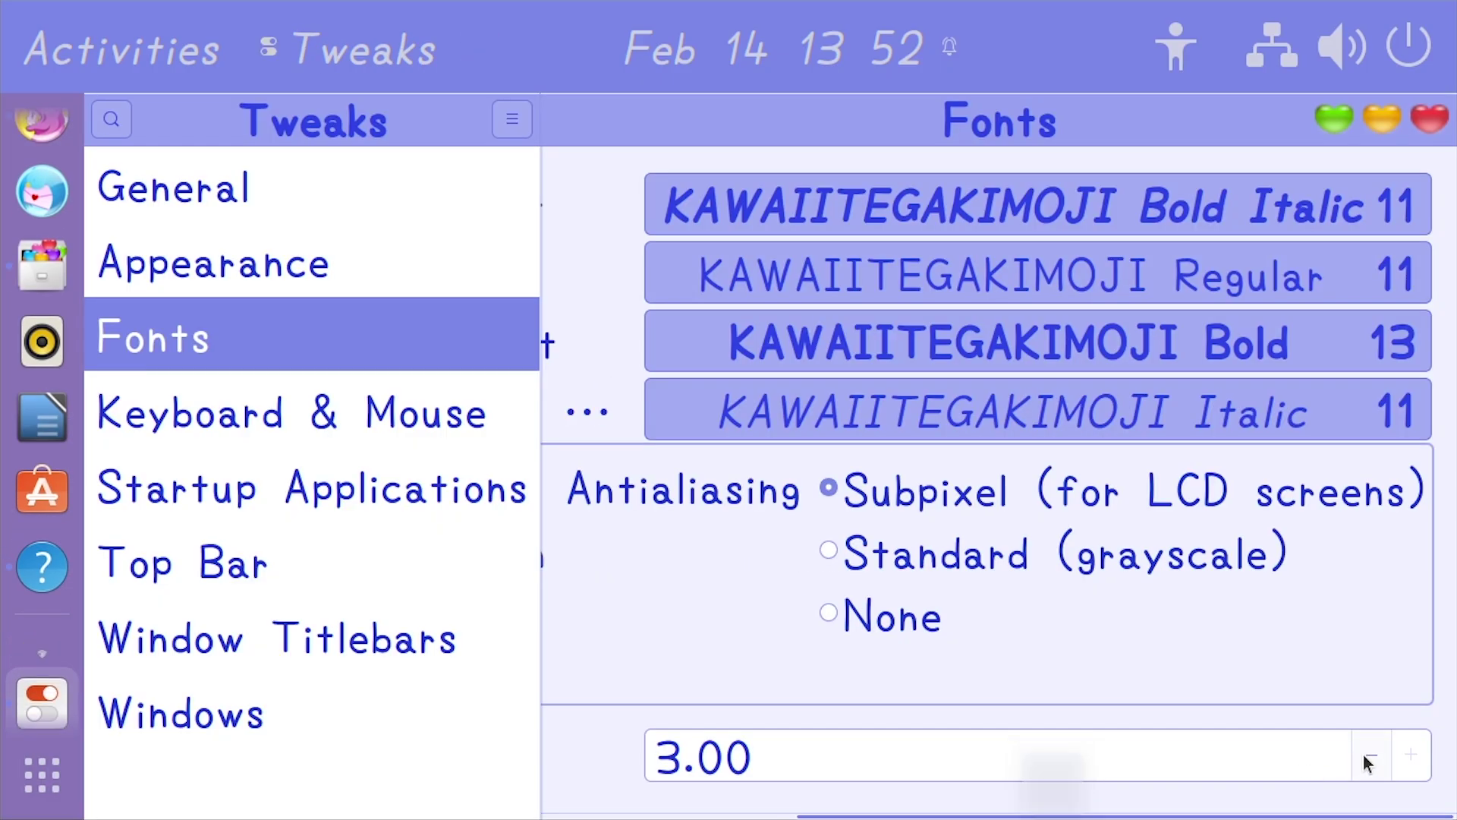
# Try a scaling factor of 5, then restore it to 1.00
pyautogui.click(1371, 755)
pyautogui.moveTo(1063, 753); pyautogui.dragTo(580, 774)
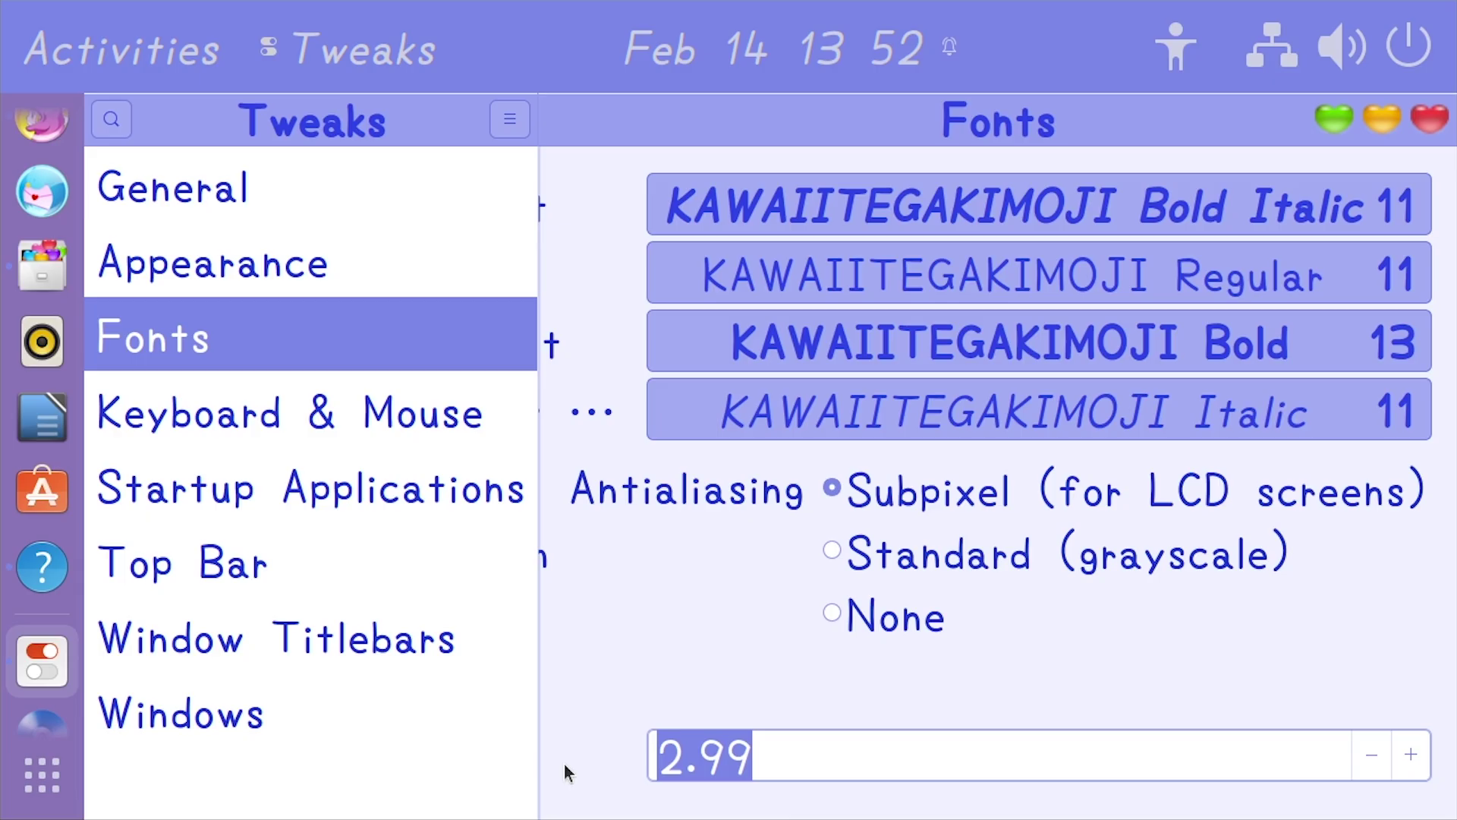
pyautogui.write('5')
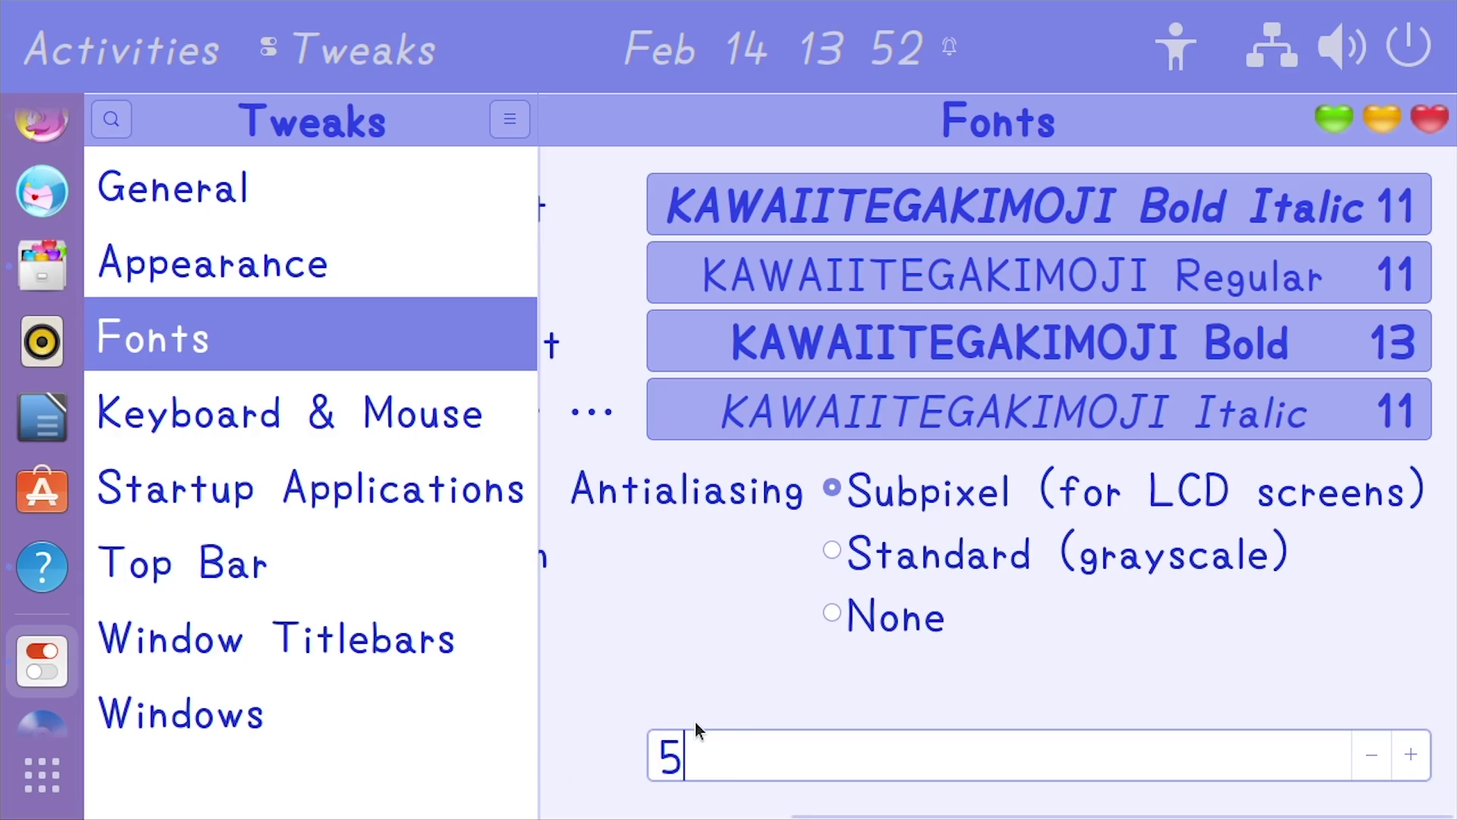
pyautogui.press('Return')
pyautogui.click(987, 755)
pyautogui.moveTo(1216, 752); pyautogui.dragTo(629, 778)
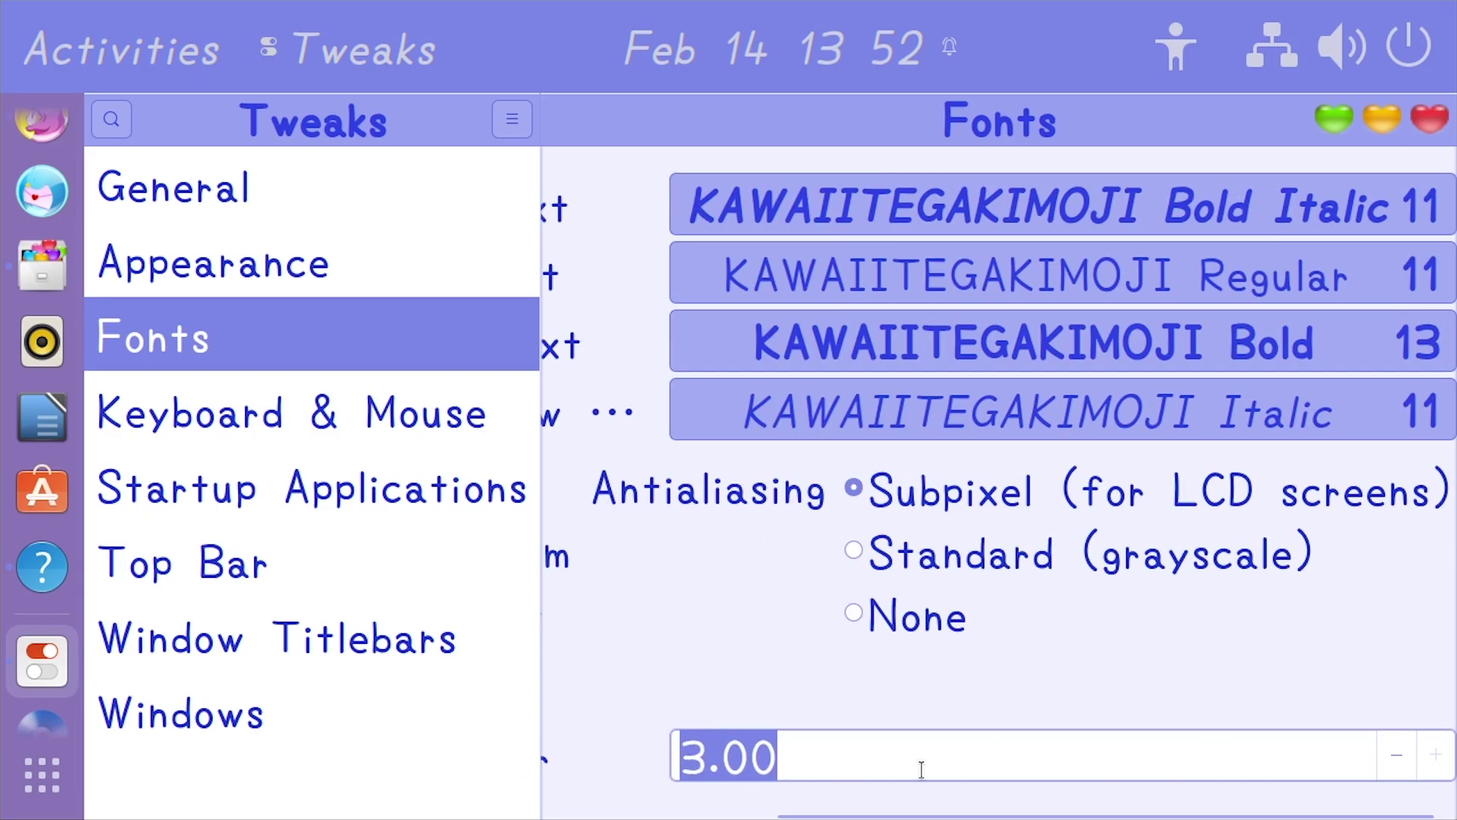
pyautogui.write('1')
pyautogui.press('Return')
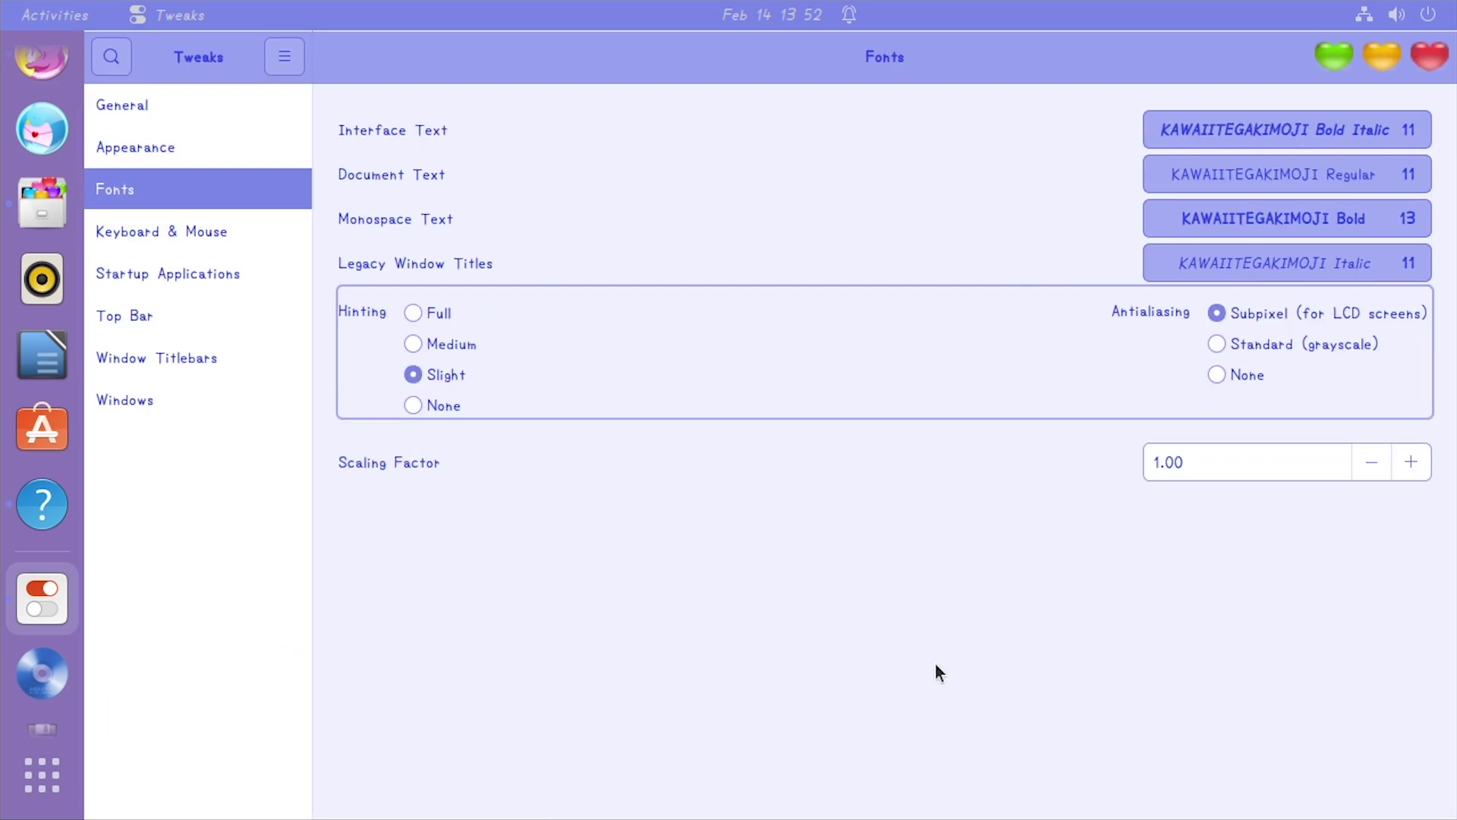
# Set the font scaling factor to 2
pyautogui.moveTo(1235, 445); pyautogui.dragTo(1012, 444)
pyautogui.write('2')
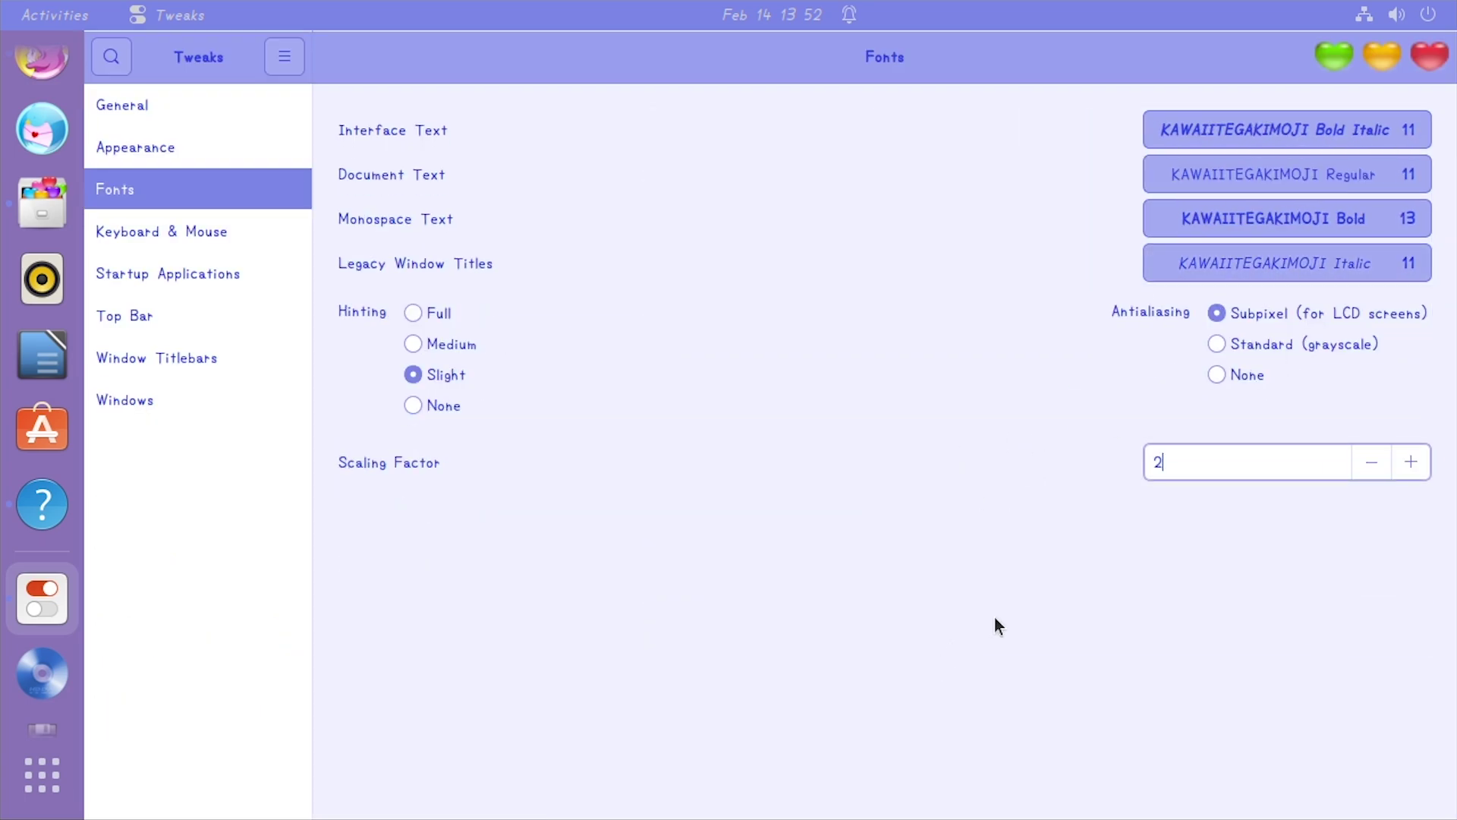
pyautogui.press('Return')
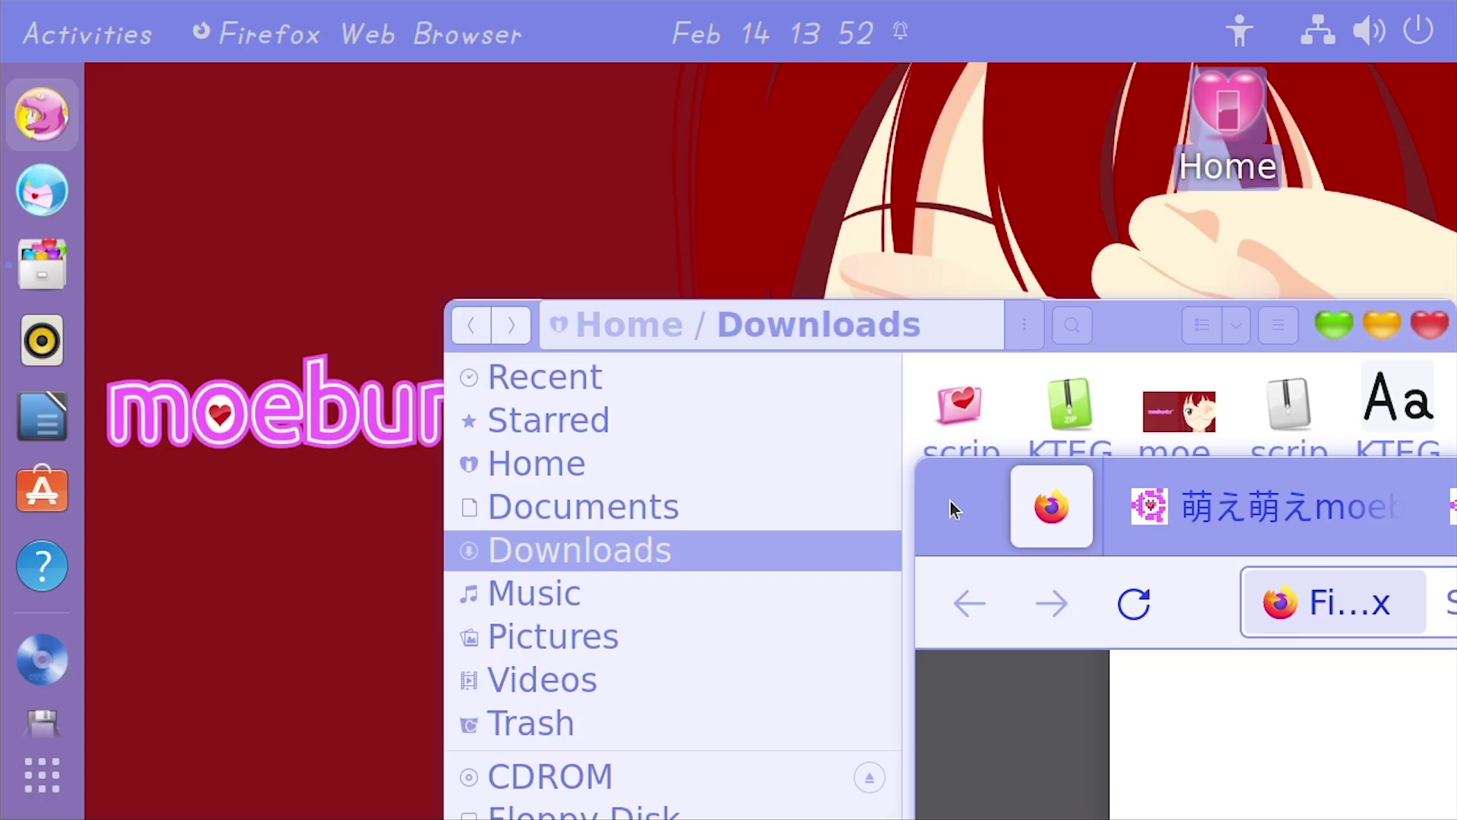
# Rearrange the Files and Firefox windows and minimize Firefox
pyautogui.moveTo(1133, 325); pyautogui.dragTo(803, 101)
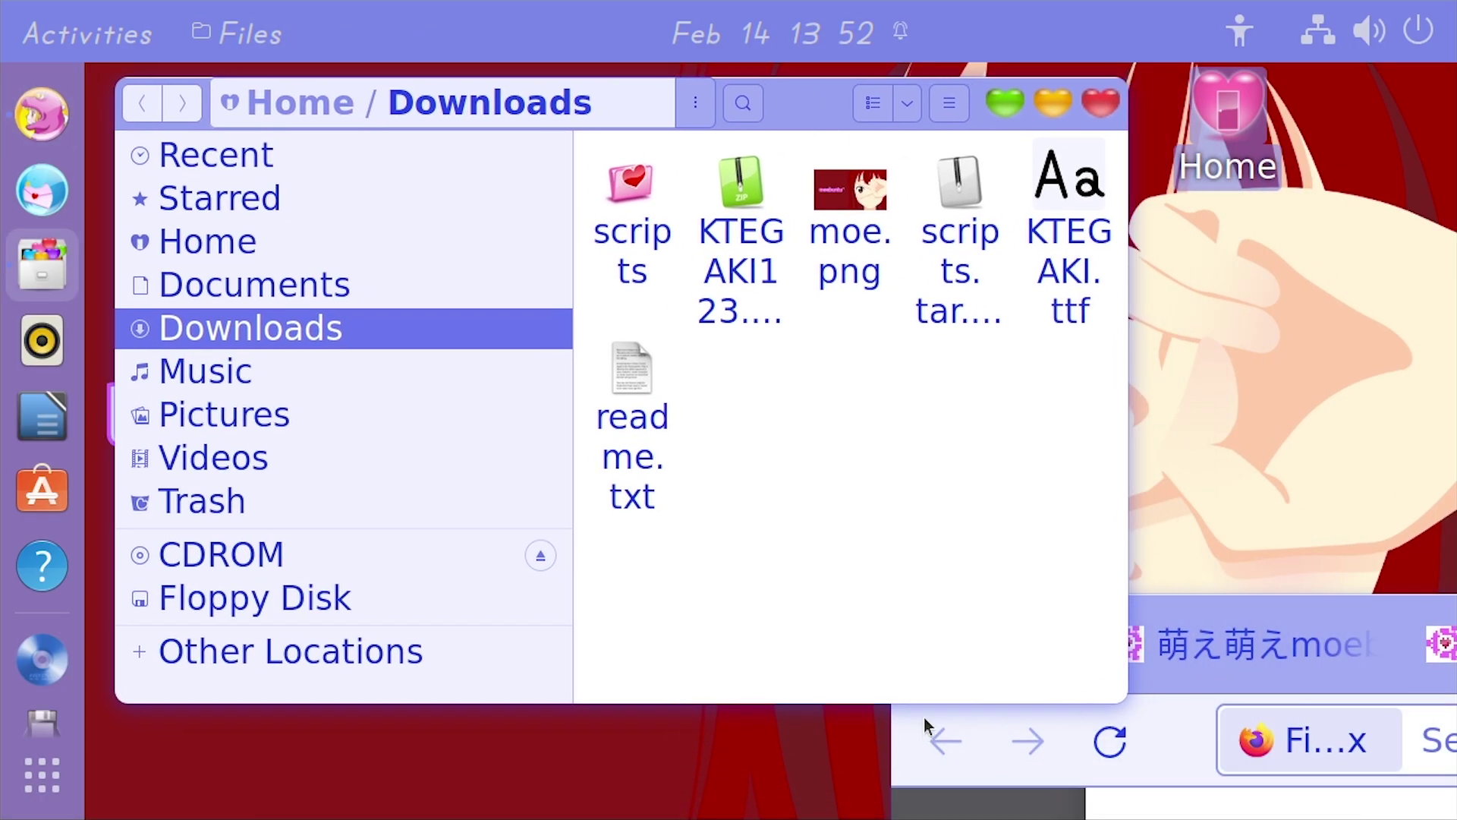
pyautogui.moveTo(921, 676); pyautogui.dragTo(130, 373)
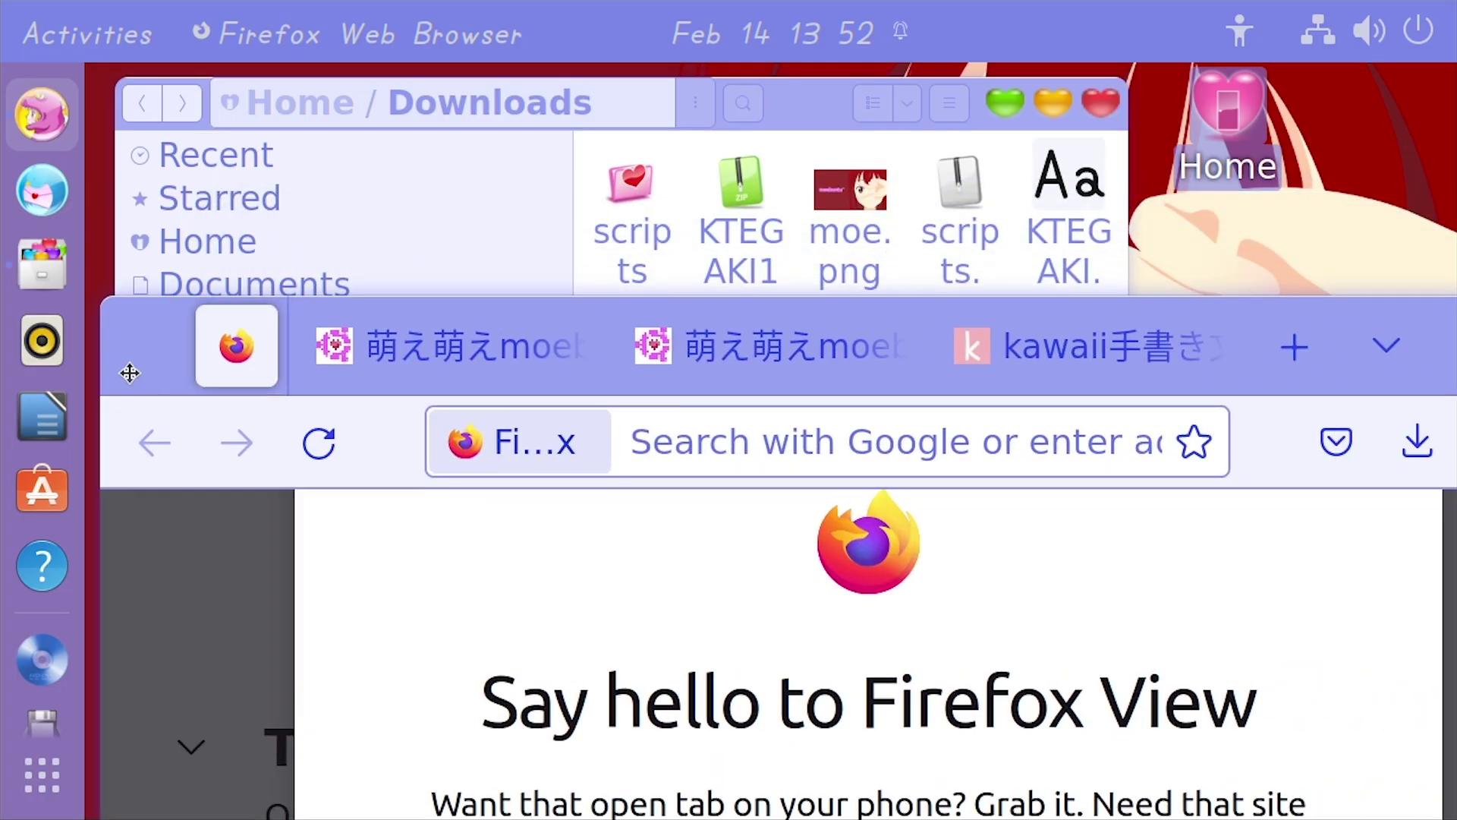
pyautogui.moveTo(1448, 328); pyautogui.dragTo(996, 316)
pyautogui.click(1113, 315)
# Reposition the Downloads Files window, then minimize it to reveal the wallpaper
pyautogui.moveTo(840, 108); pyautogui.dragTo(874, 140)
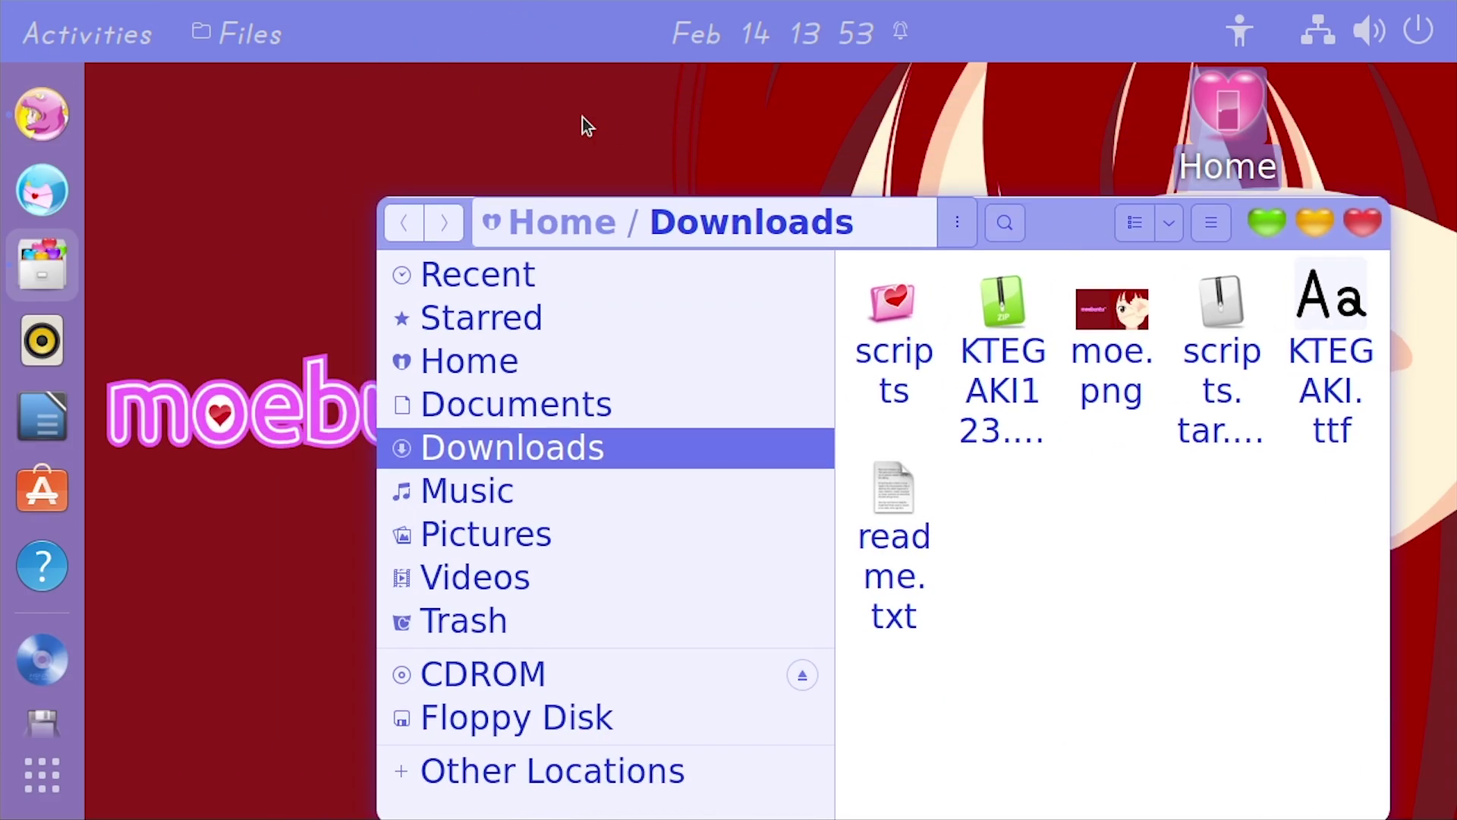
pyautogui.moveTo(1074, 216); pyautogui.dragTo(799, 102)
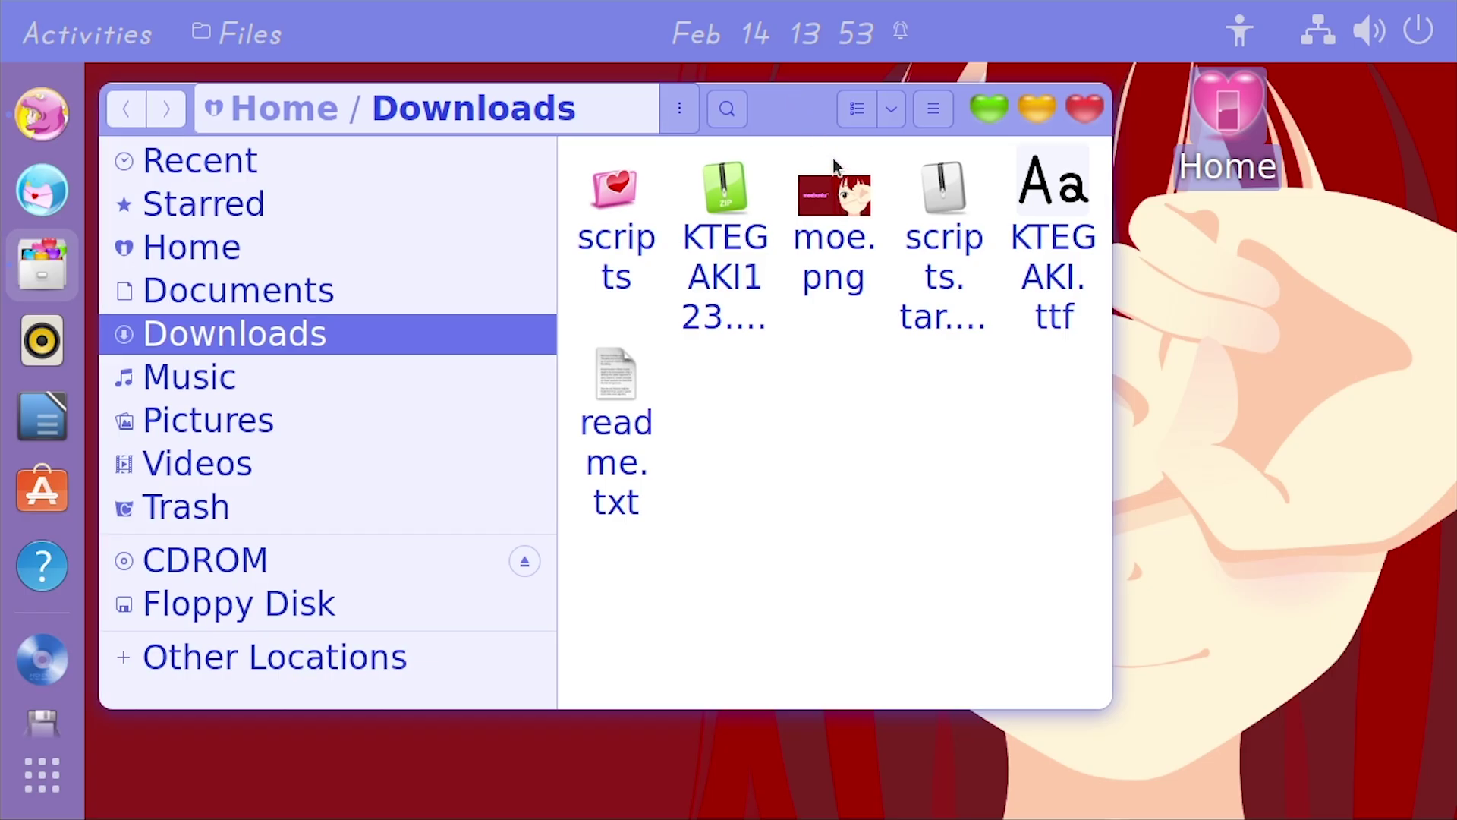
pyautogui.moveTo(781, 117); pyautogui.dragTo(852, 147)
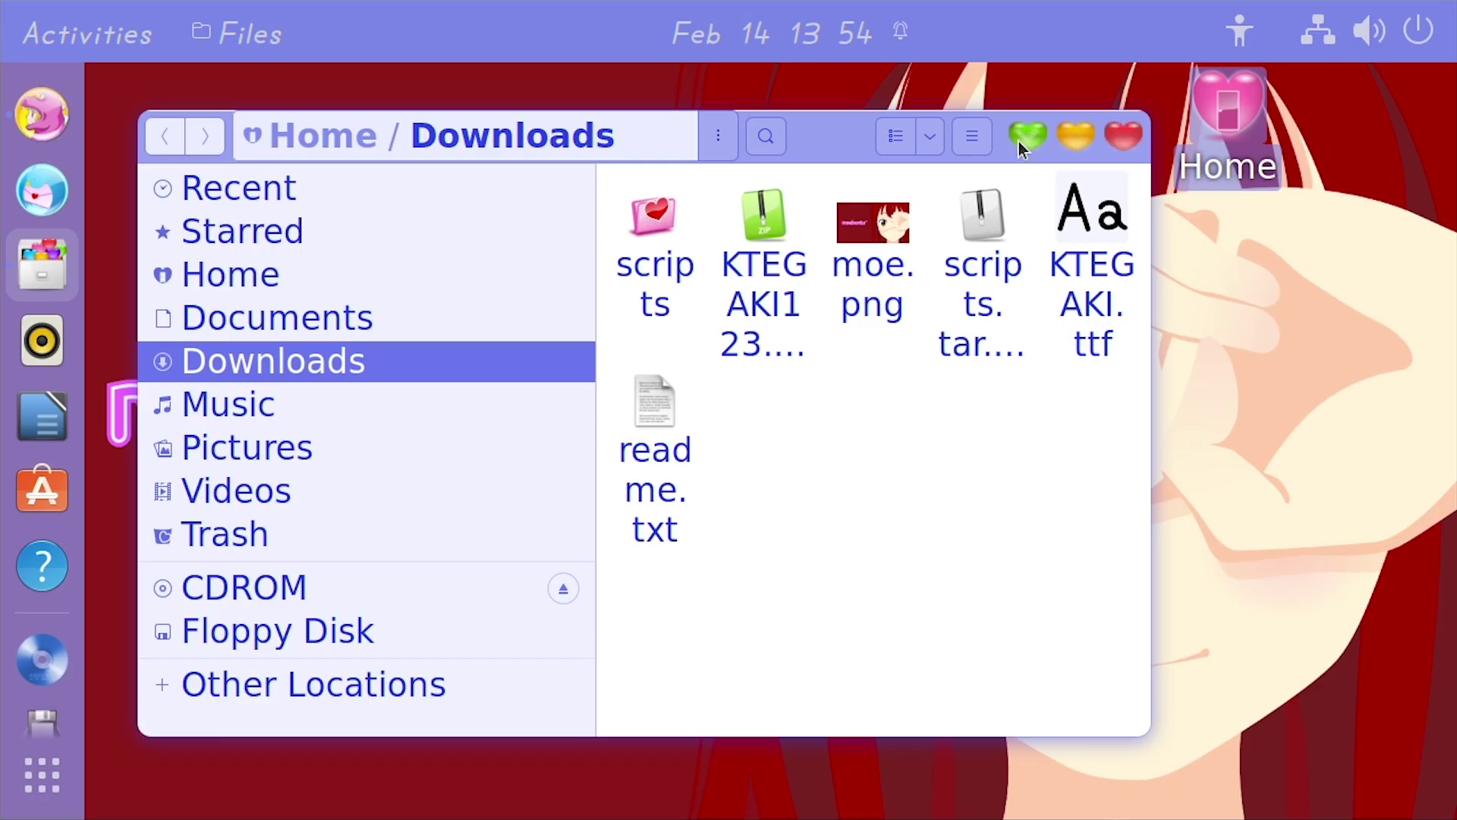
pyautogui.click(1028, 141)
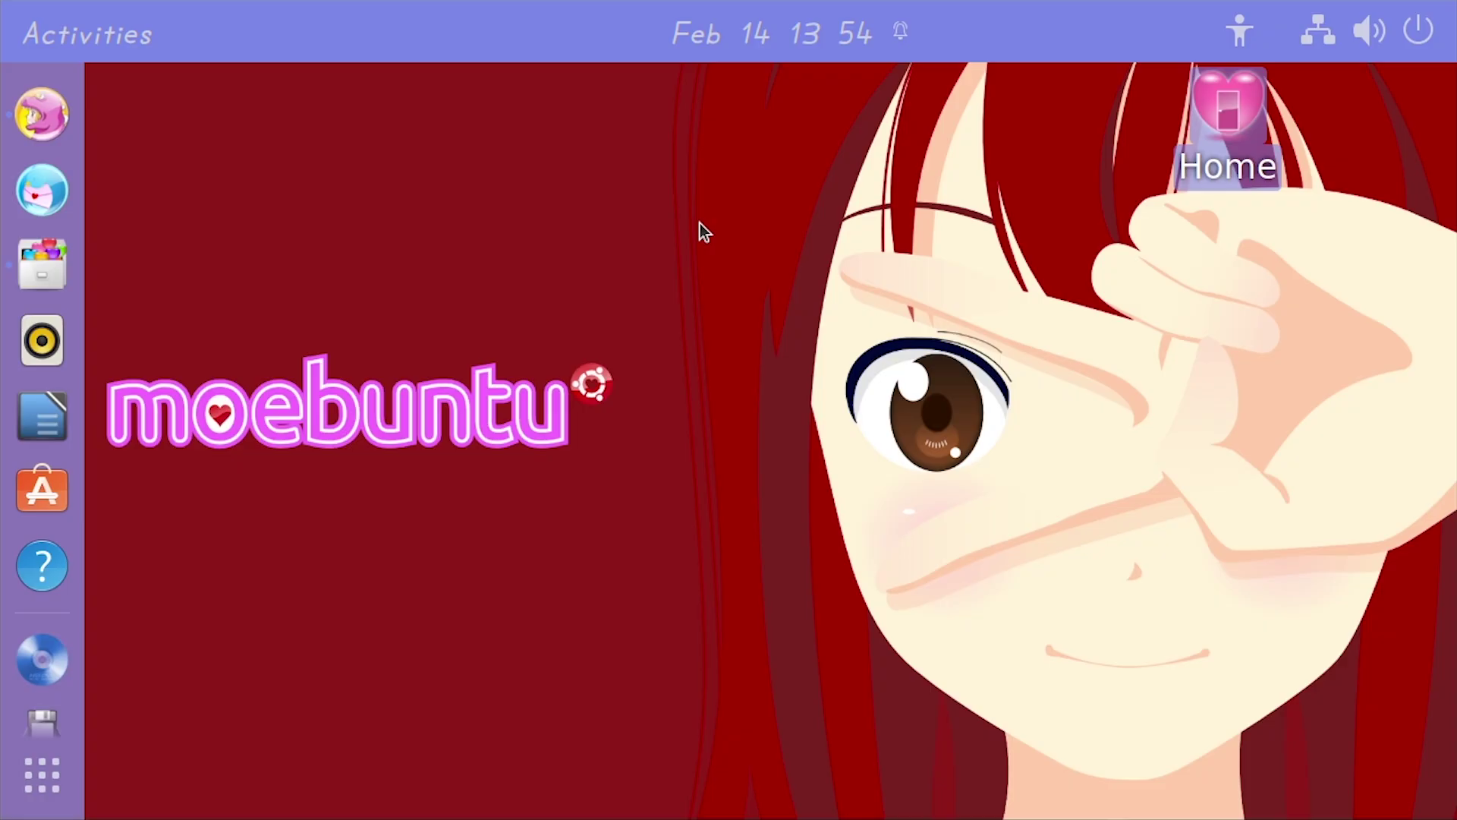
pyautogui.rightClick(544, 227)
pyautogui.rightClick(321, 234)
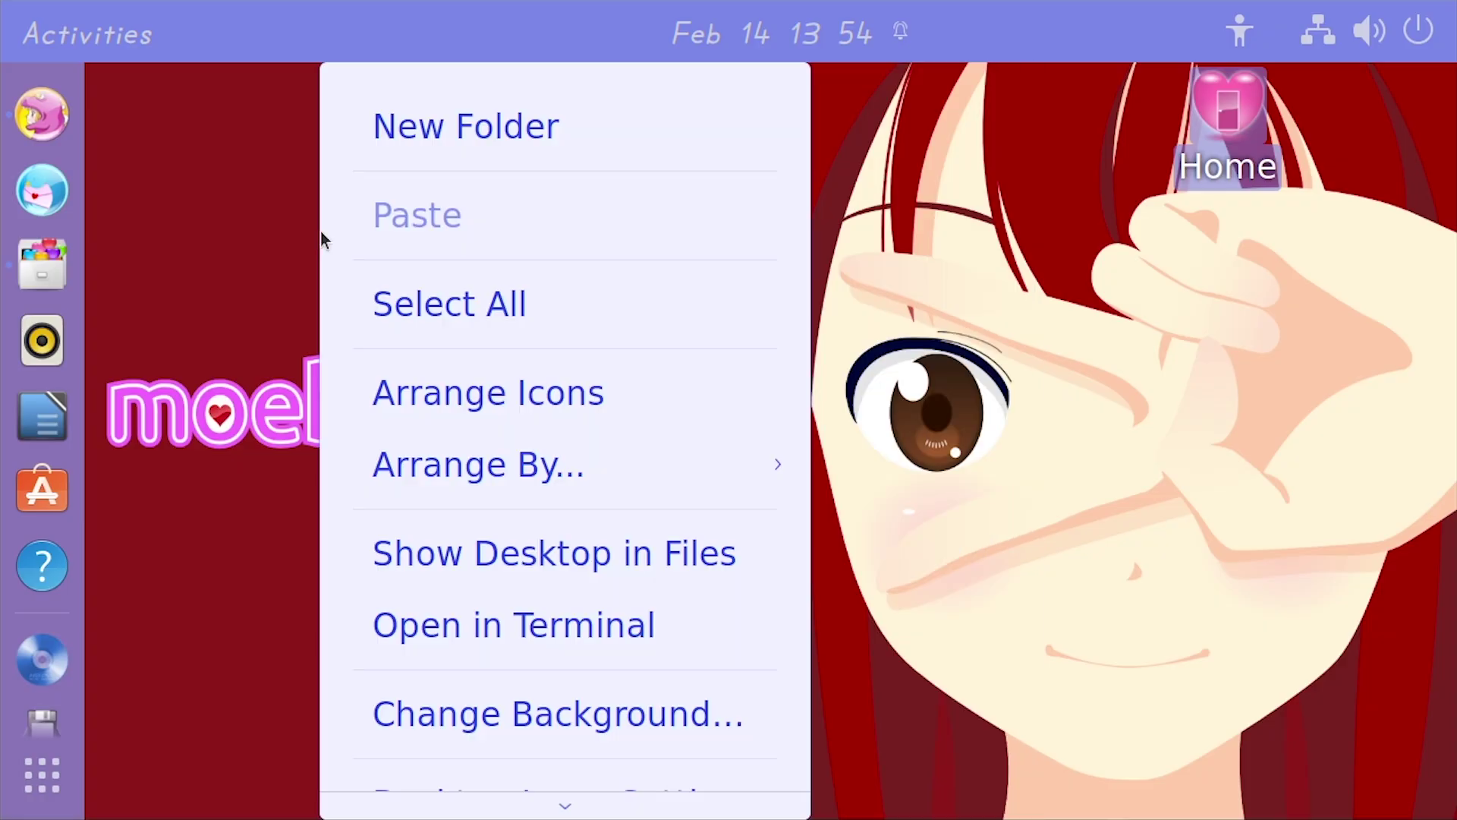
pyautogui.click(962, 271)
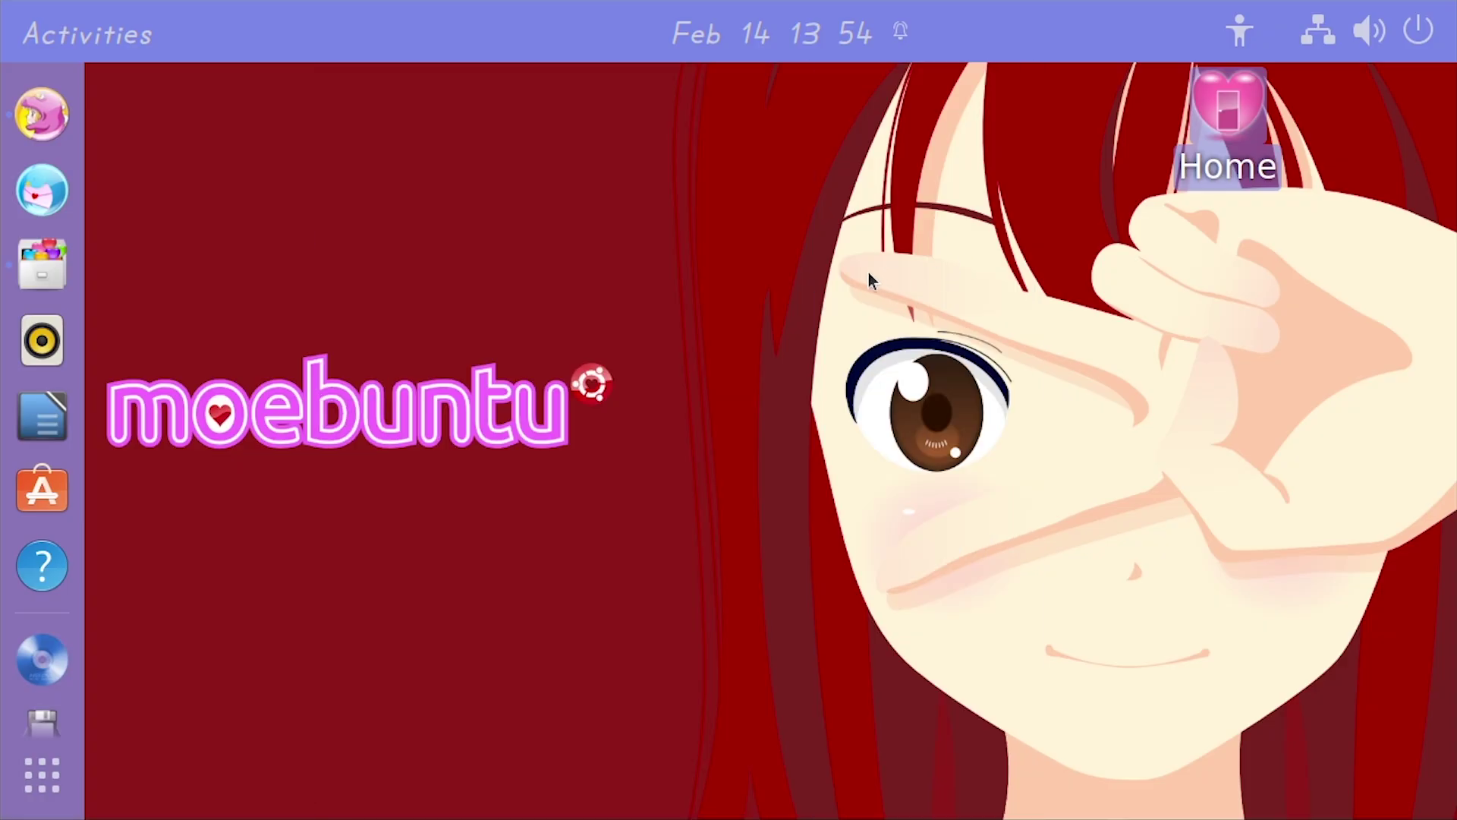
pyautogui.rightClick(683, 221)
pyautogui.click(637, 217)
pyautogui.rightClick(631, 216)
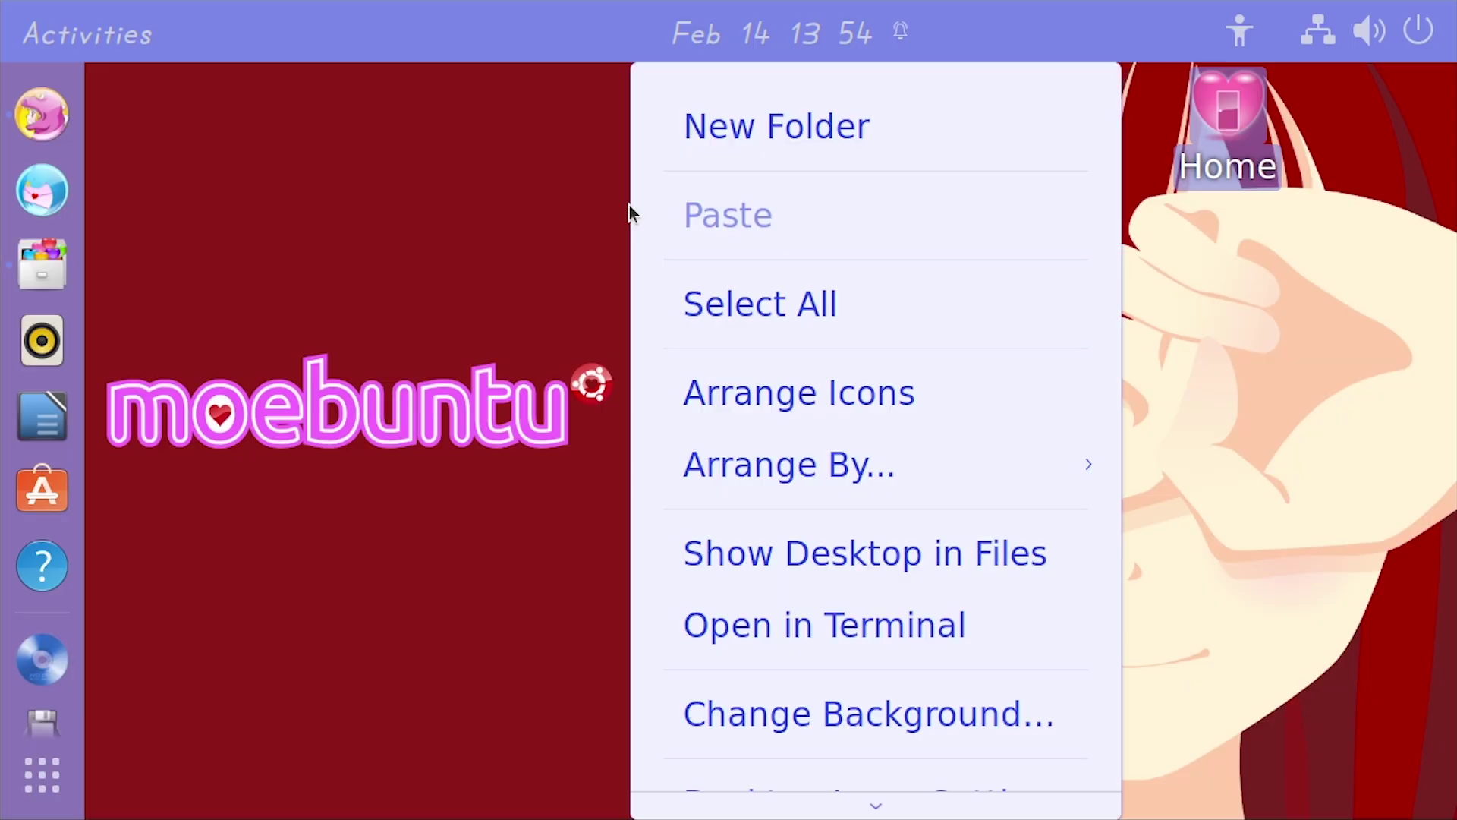
pyautogui.click(628, 211)
pyautogui.rightClick(625, 202)
pyautogui.click(613, 202)
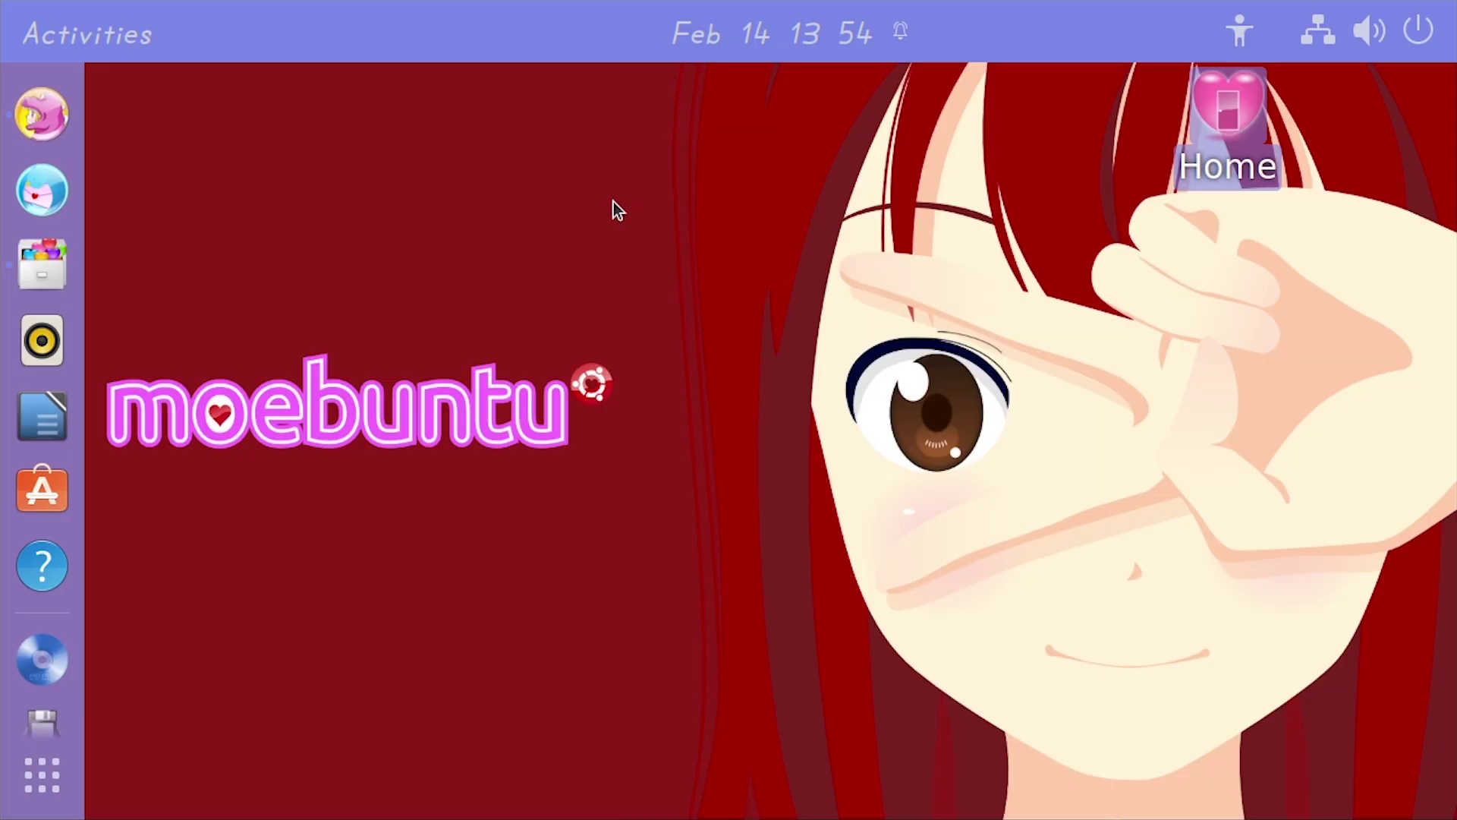